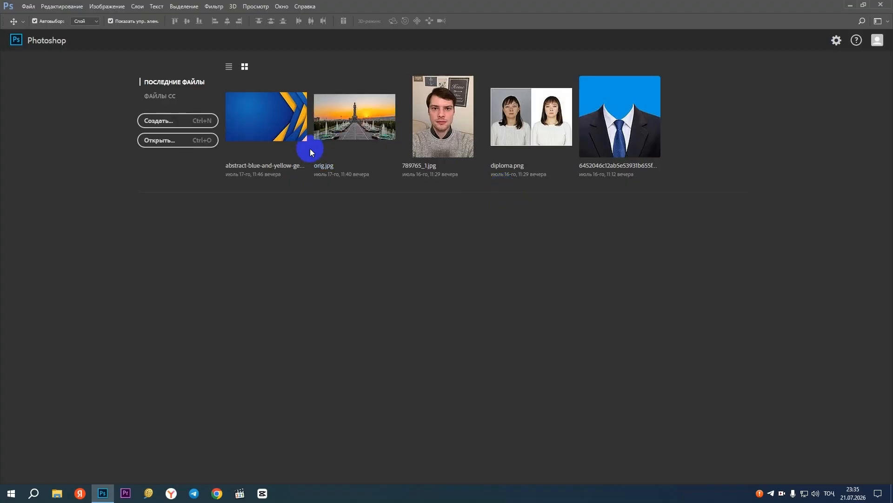
Create a new 210 × 297 pixel document at 300 pixels per inch in RGB with a white background
{"action": "left_click", "coordinate": [171, 121]}
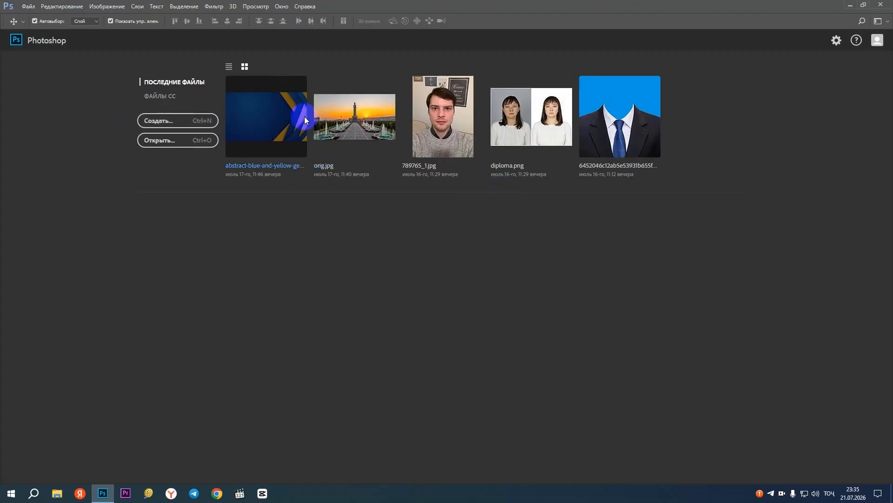
{"action": "left_click", "coordinate": [217, 121]}
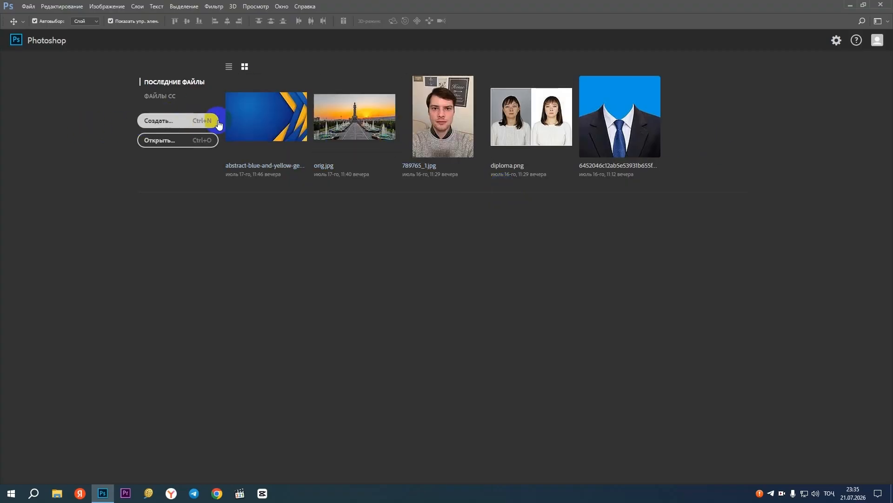
{"action": "left_click", "coordinate": [172, 123]}
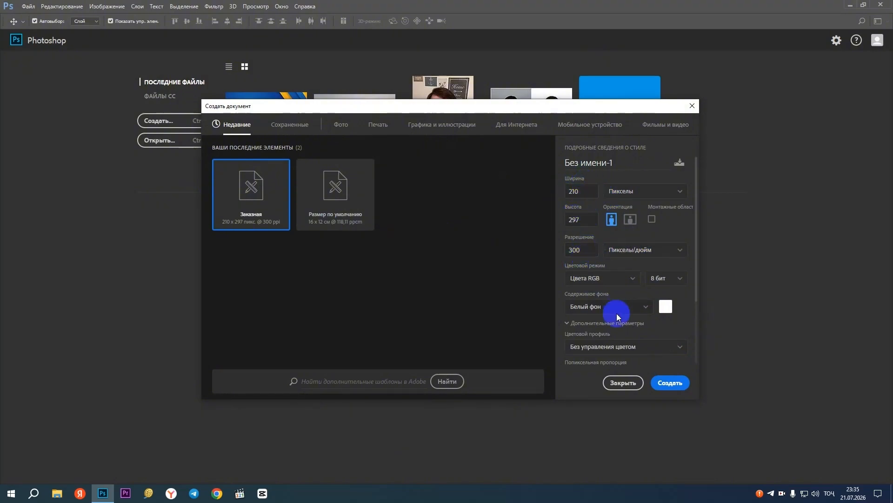
{"action": "scroll", "coordinate": [606, 277], "scroll_direction": "down", "scroll_amount": 2}
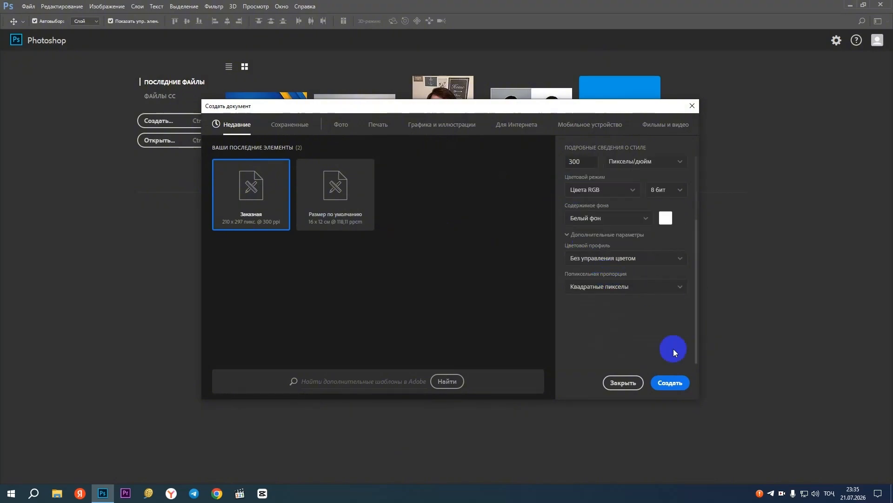
{"action": "left_click", "coordinate": [666, 383]}
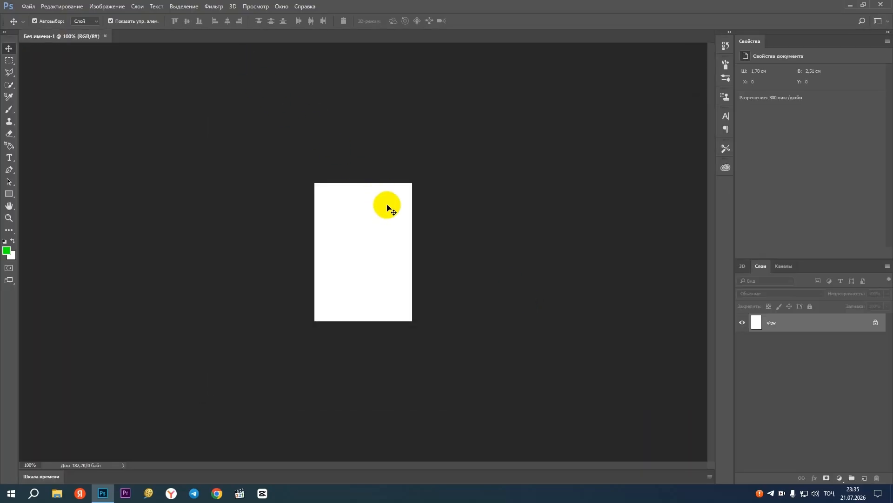
Rotate the blank canvas 90° clockwise into landscape orientation
{"action": "key", "text": "ctrl"}
{"action": "scroll", "coordinate": [375, 238], "scroll_direction": "up", "scroll_amount": 3}
{"action": "scroll", "coordinate": [374, 239], "scroll_direction": "down", "scroll_amount": 4}
{"action": "scroll", "coordinate": [340, 267], "scroll_direction": "up", "scroll_amount": 5}
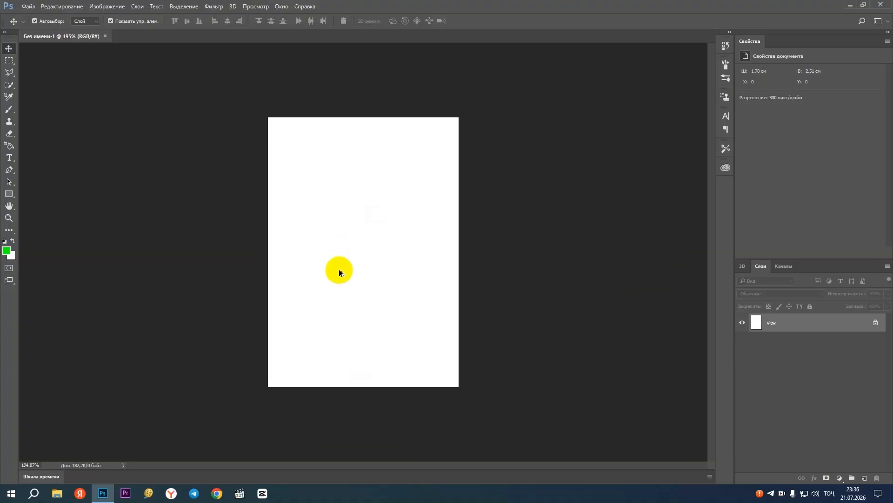
{"action": "scroll", "coordinate": [339, 270], "scroll_direction": "up", "scroll_amount": 4}
{"action": "scroll", "coordinate": [339, 270], "scroll_direction": "down", "scroll_amount": 2}
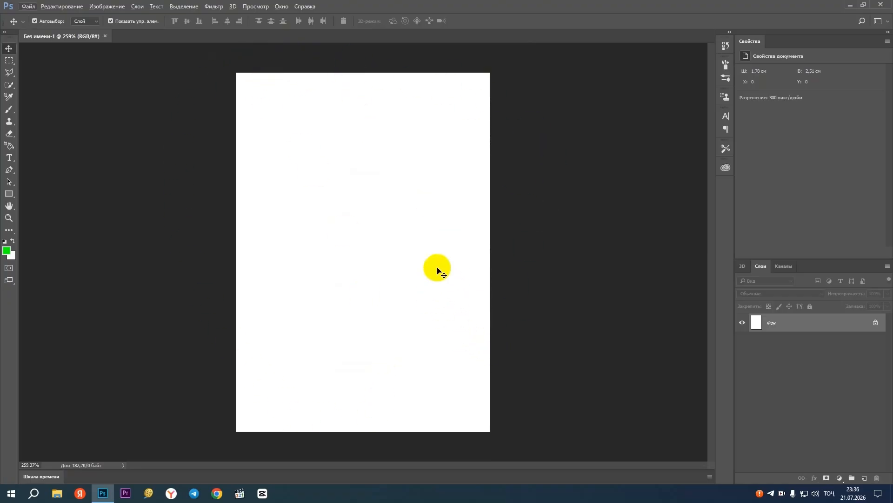
{"action": "left_click", "coordinate": [106, 7]}
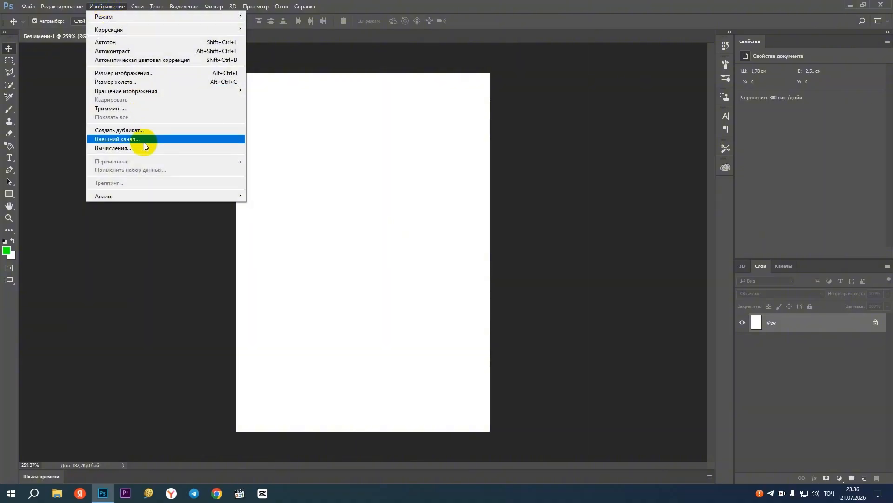
{"action": "mouse_move", "coordinate": [179, 91]}
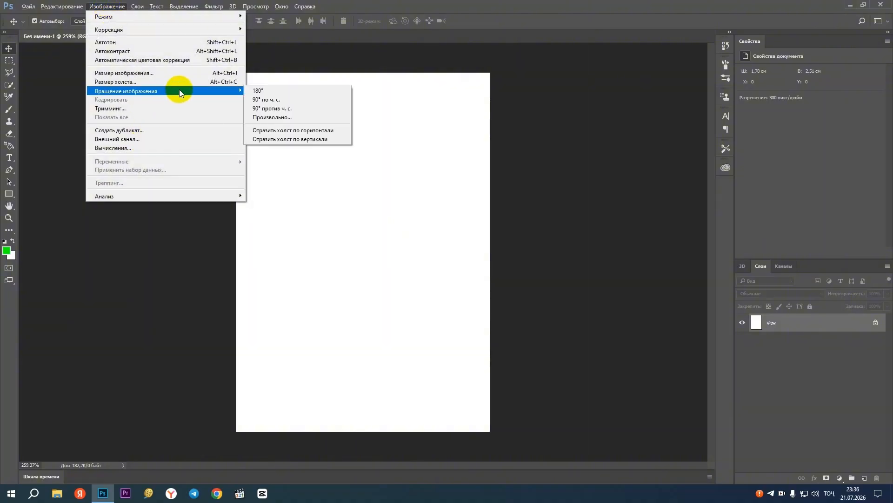
{"action": "left_click", "coordinate": [305, 100]}
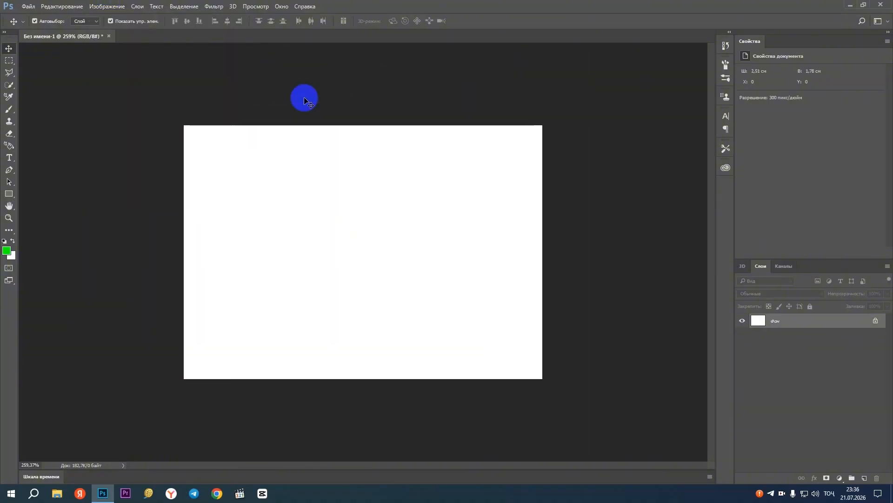
Rotate the canvas 90° clockwise to portrait and once more 90° clockwise back to landscape
{"action": "left_click", "coordinate": [107, 6]}
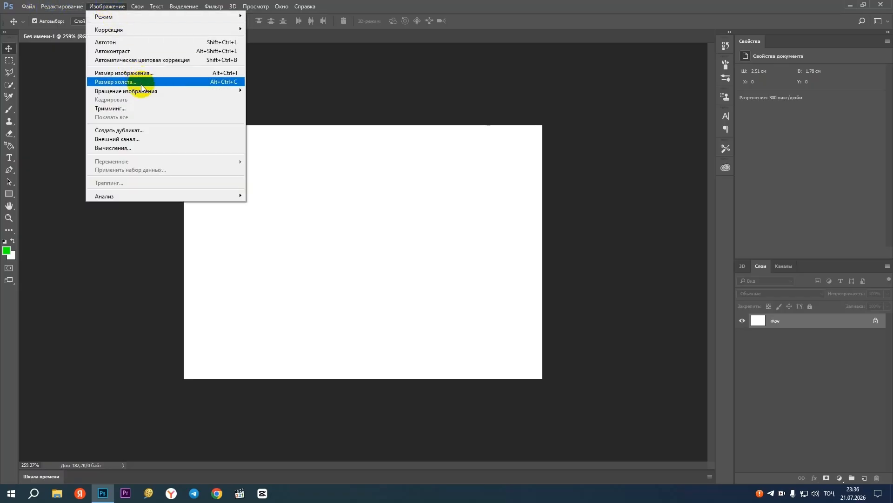
{"action": "mouse_move", "coordinate": [160, 90]}
{"action": "left_click", "coordinate": [273, 98]}
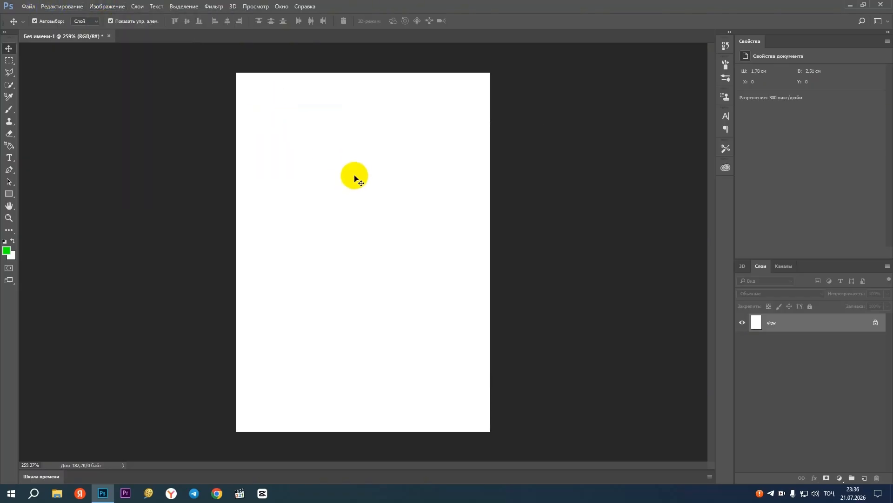
{"action": "left_click", "coordinate": [100, 7]}
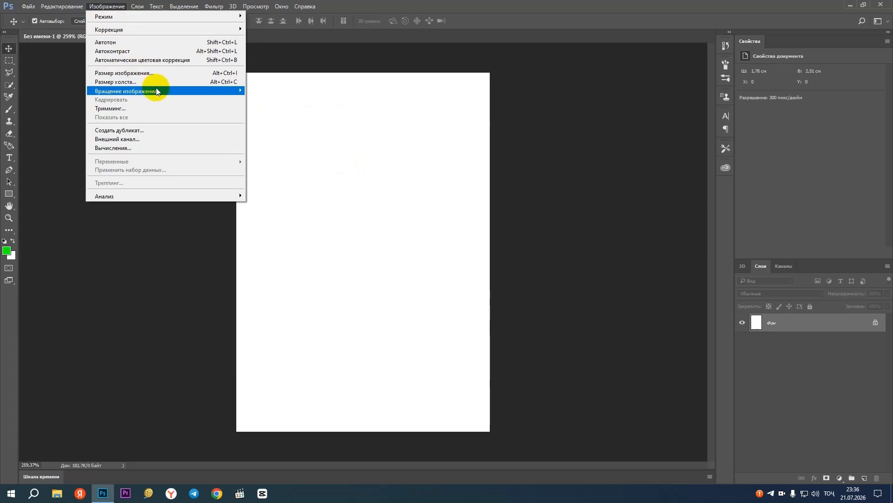
{"action": "mouse_move", "coordinate": [157, 91]}
{"action": "left_click", "coordinate": [281, 100]}
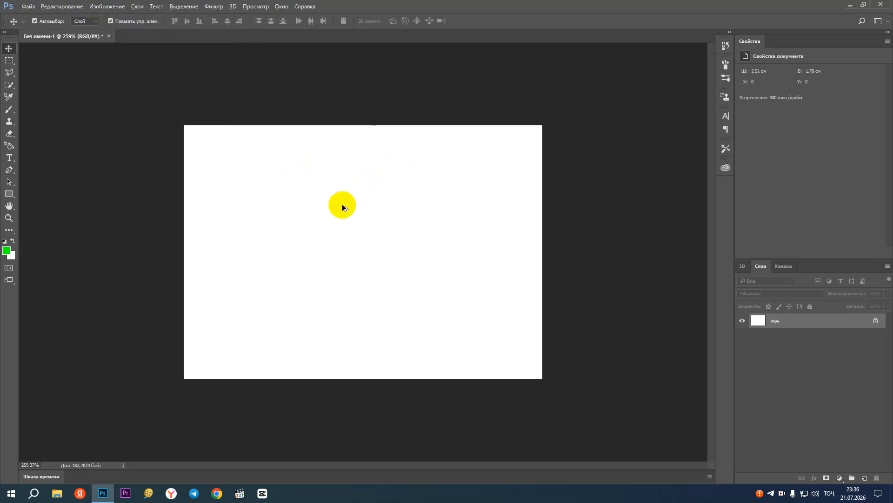
Show the text tool variants and choose the Horizontal Type tool
{"action": "scroll", "coordinate": [342, 222], "scroll_direction": "up", "scroll_amount": 3}
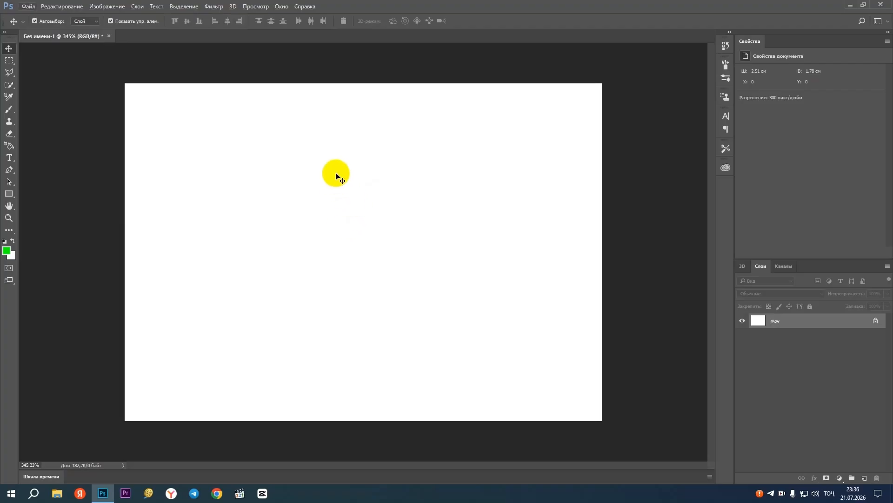
{"action": "left_click", "coordinate": [8, 159]}
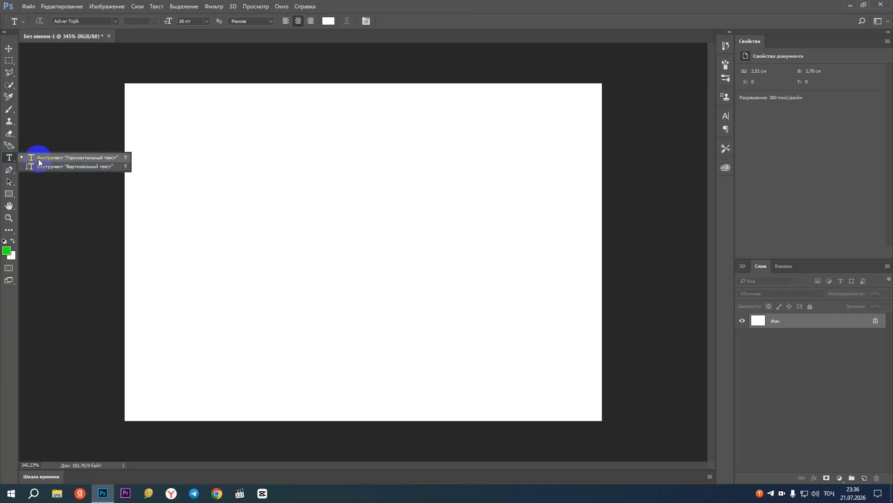
{"action": "left_click", "coordinate": [8, 159]}
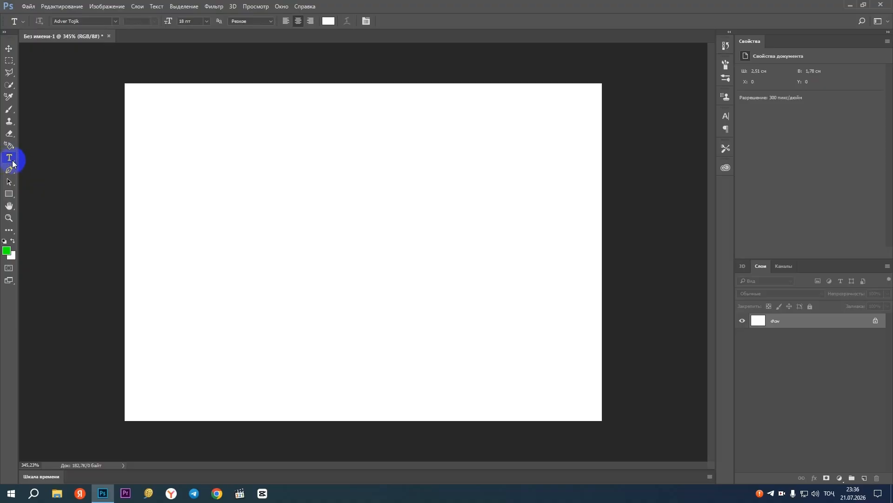
{"action": "left_click", "coordinate": [11, 159]}
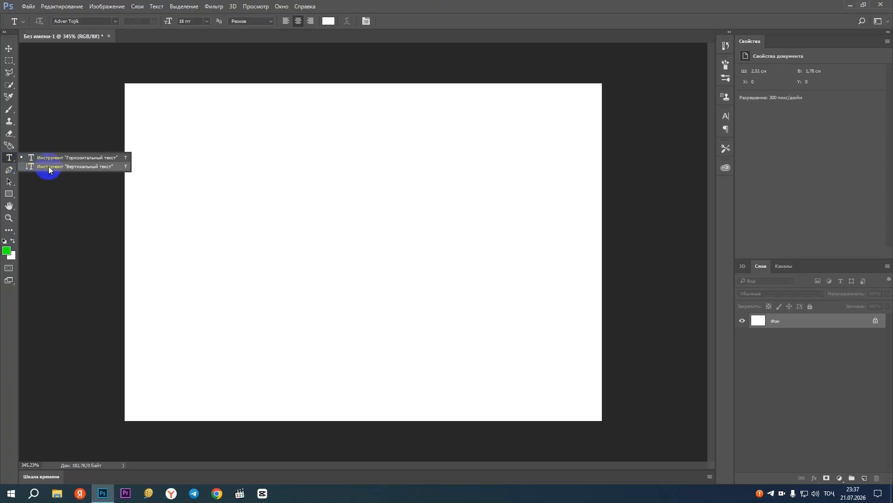
{"action": "left_click", "coordinate": [8, 158]}
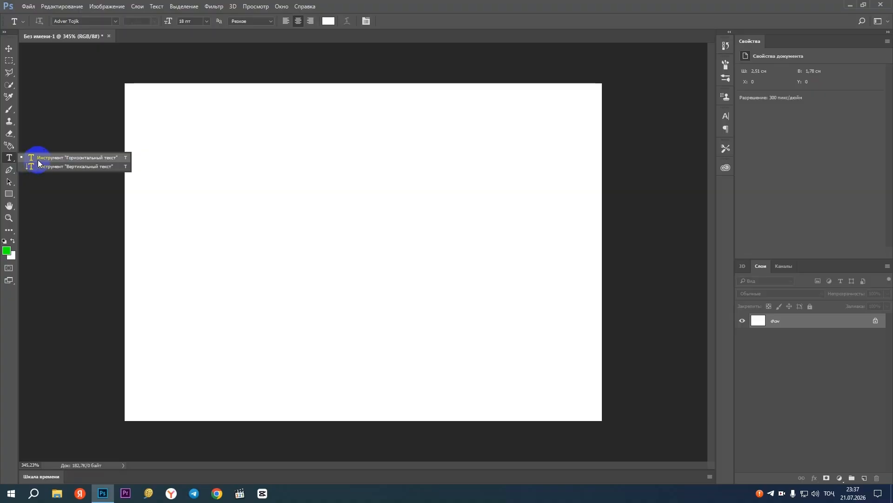
{"action": "left_click", "coordinate": [37, 158]}
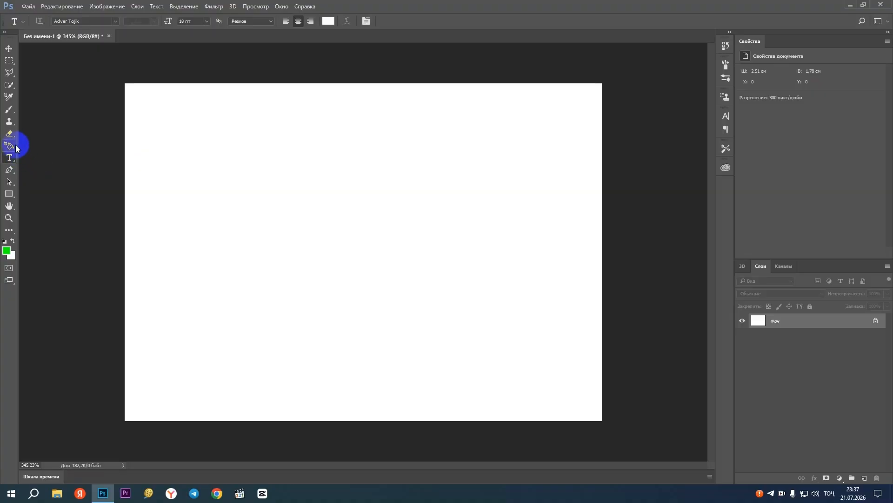
Switch the keyboard language to English and alternate between the Move and Horizontal Type tools, ending on Horizontal Type
{"action": "left_click", "coordinate": [9, 48]}
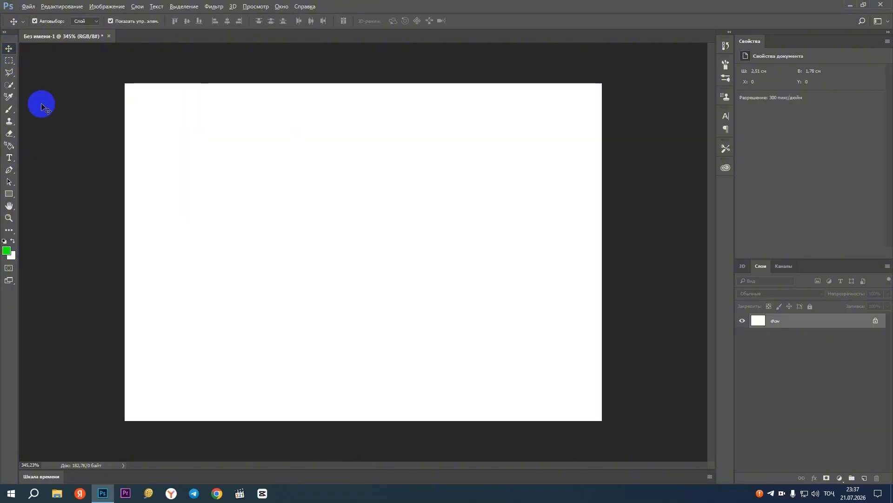
{"action": "key", "text": "super+space"}
{"action": "key", "text": "t"}
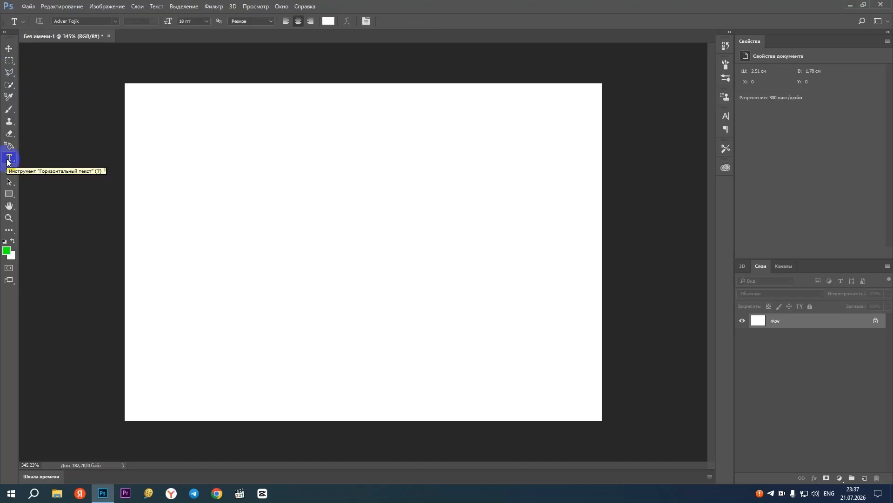
{"action": "left_click", "coordinate": [9, 48]}
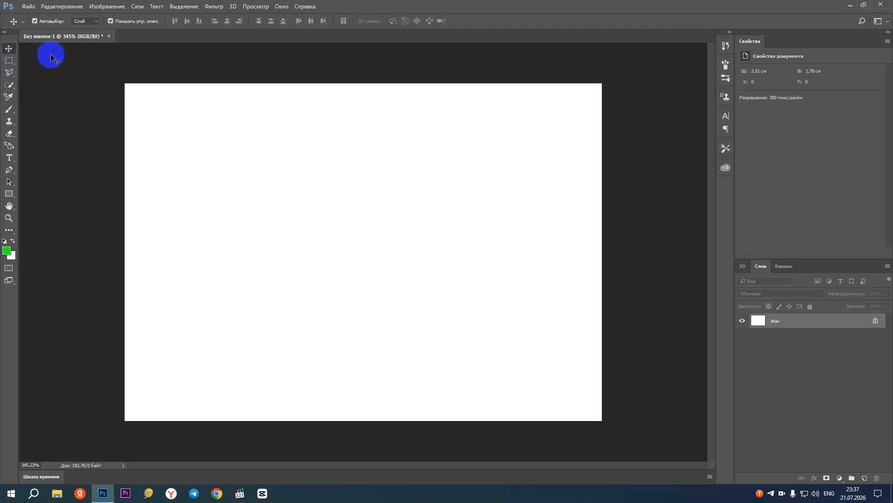
{"action": "key", "text": "t"}
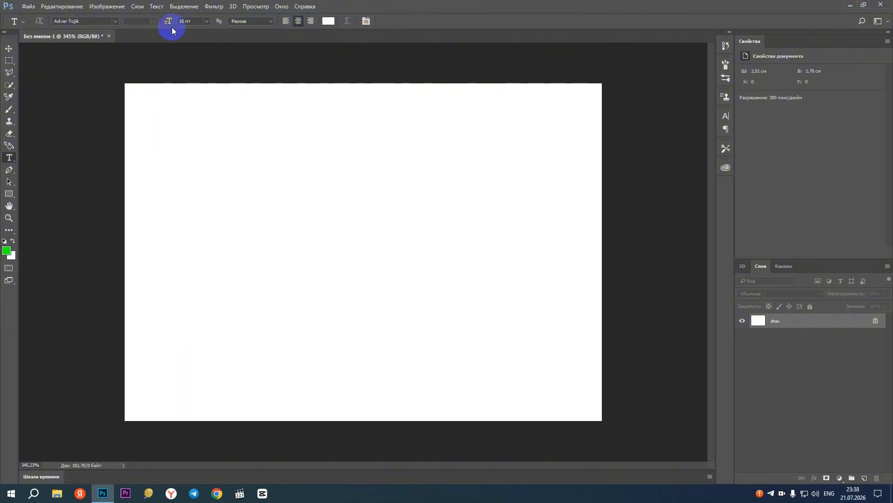
{"action": "left_click", "coordinate": [727, 116]}
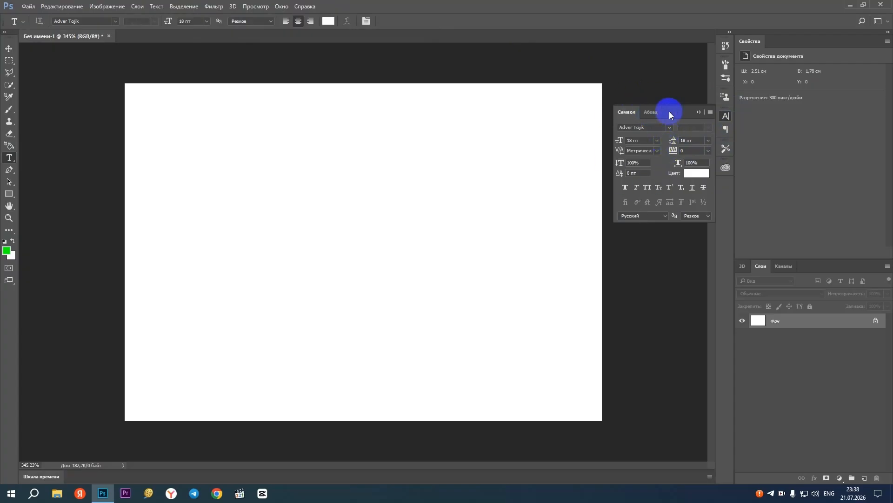
{"action": "left_click", "coordinate": [697, 112]}
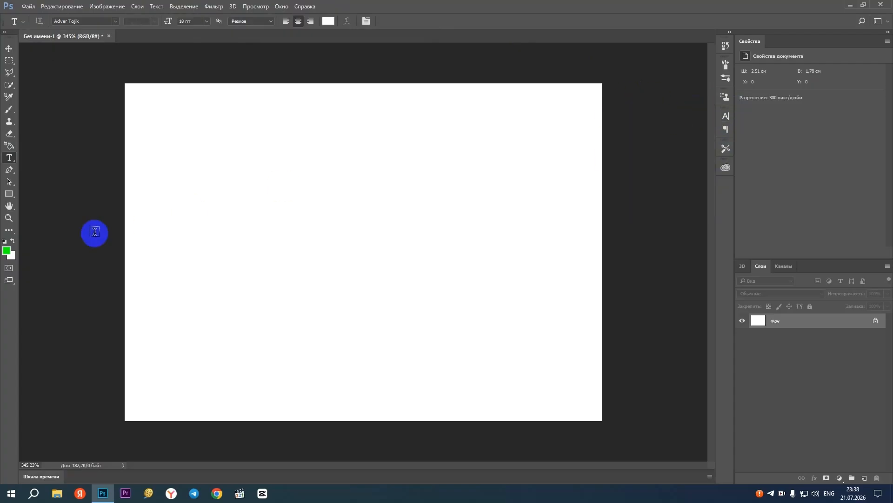
Draw a large paragraph text box across the middle of the canvas and enter the text "wafewf"
{"action": "left_click_drag", "start_coordinate": [184, 132], "coordinate": [536, 351]}
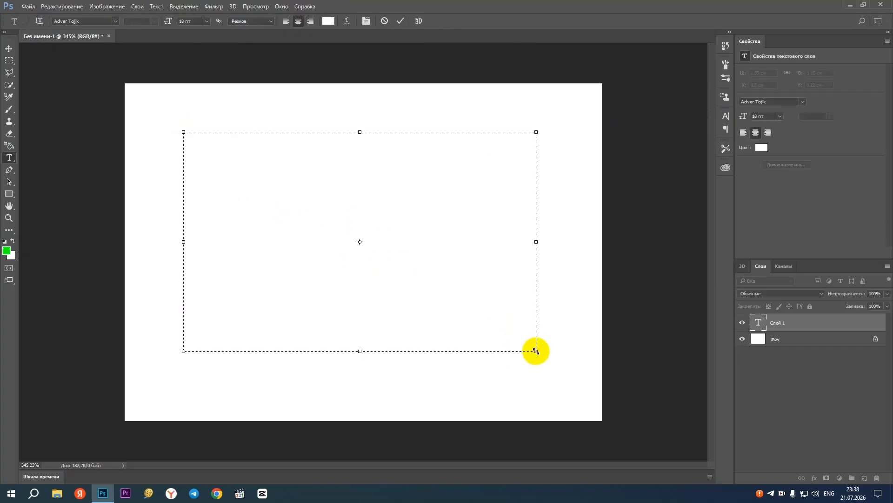
{"action": "type", "text": "asdasd"}
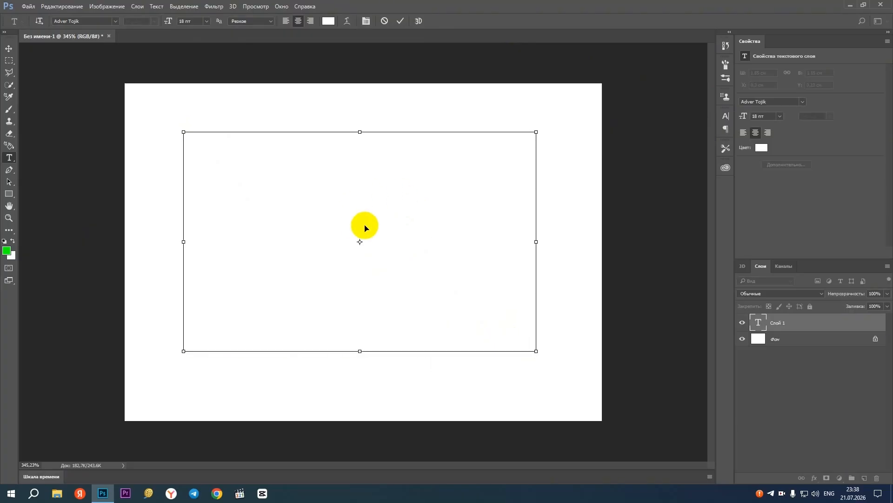
Select the entered word and set its text color to black (000000)
{"action": "double_click", "coordinate": [365, 228]}
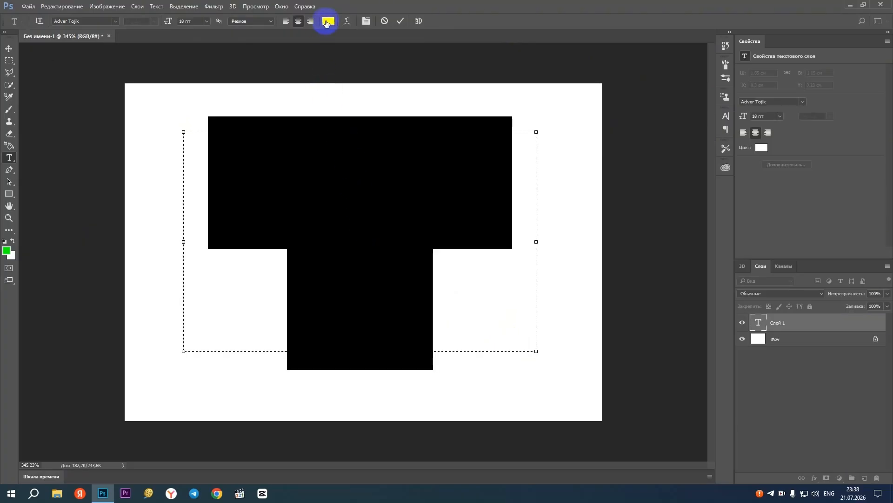
{"action": "left_click", "coordinate": [328, 21]}
{"action": "left_click_drag", "start_coordinate": [427, 219], "coordinate": [478, 279]}
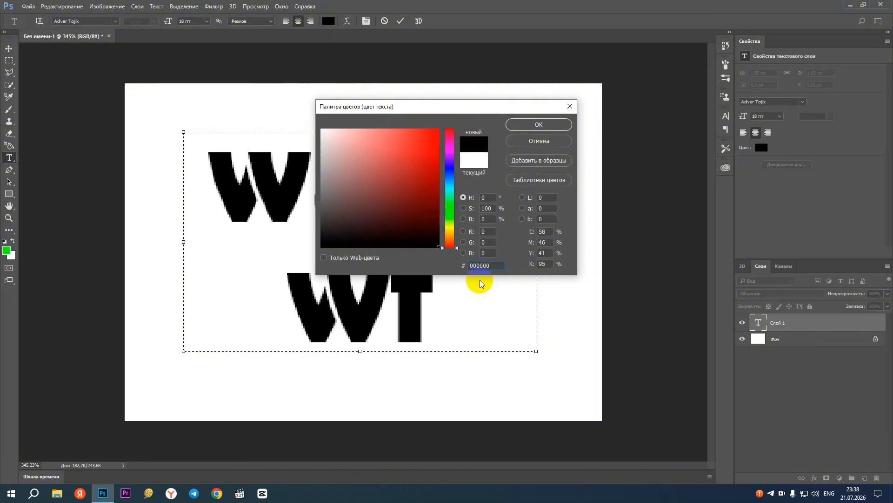
{"action": "left_click", "coordinate": [527, 129]}
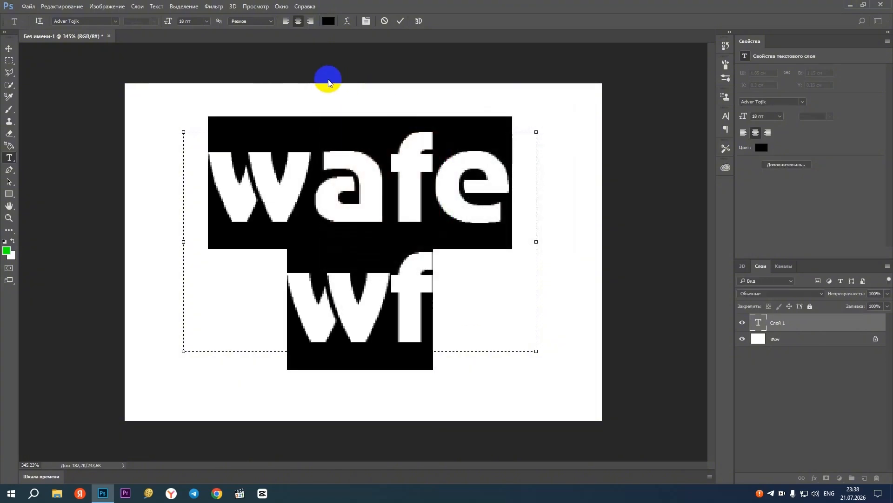
Set the selected text's font size to 12 pt and reduce it further to 7 pt
{"action": "left_click", "coordinate": [194, 21]}
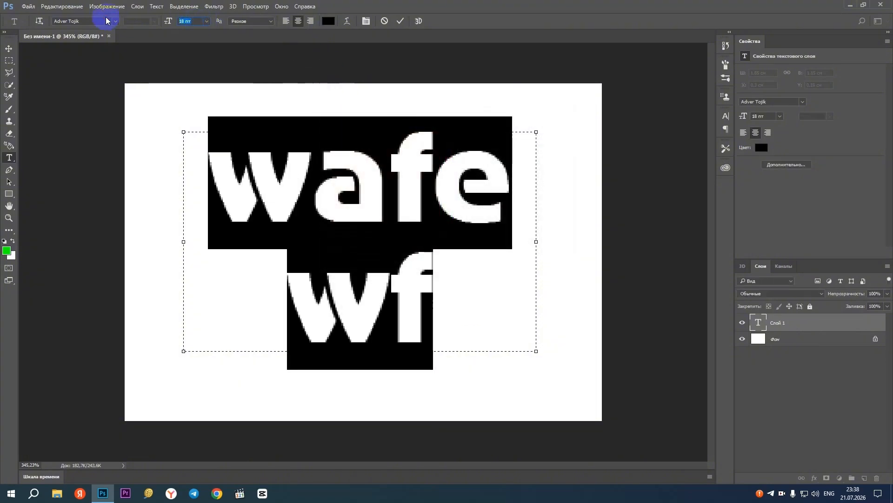
{"action": "type", "text": "12"}
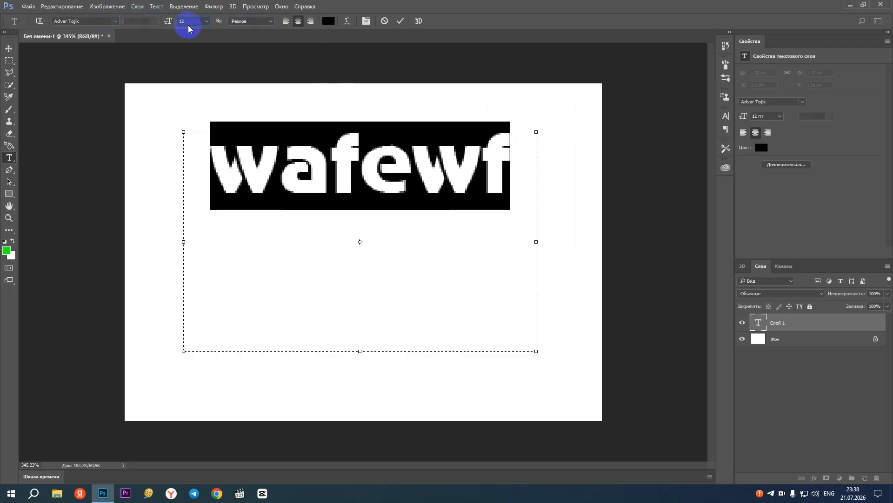
{"action": "left_click", "coordinate": [170, 22]}
{"action": "type", "text": "7"}
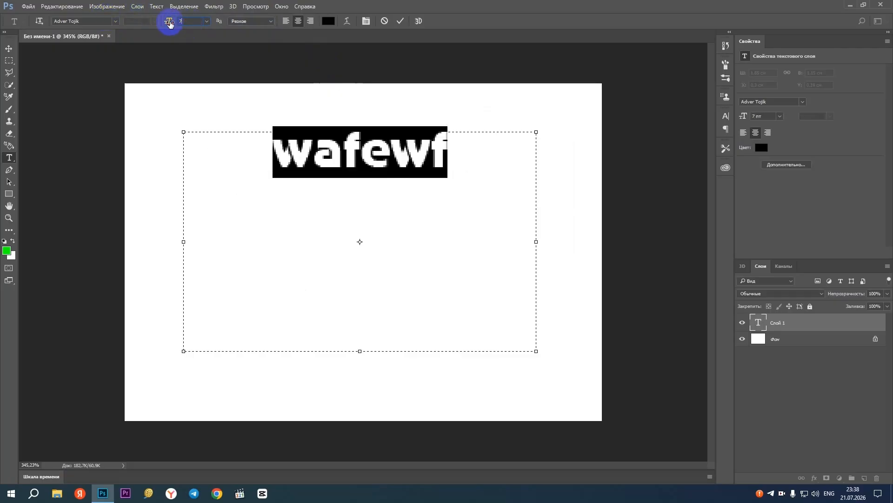
{"action": "key", "text": "Return"}
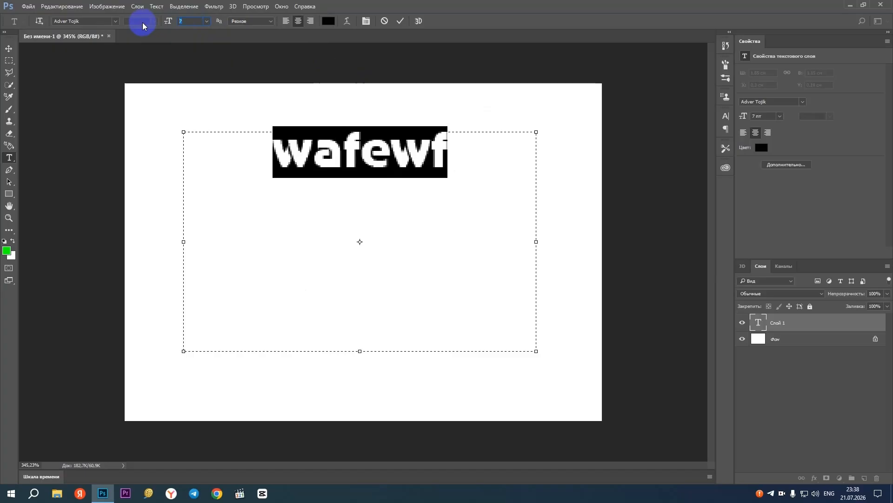
Set the selected text's font size to 5 pt, commit the edit and reselect the text with the Move tool
{"action": "type", "text": "5"}
{"action": "left_click", "coordinate": [8, 49]}
{"action": "left_click", "coordinate": [208, 110]}
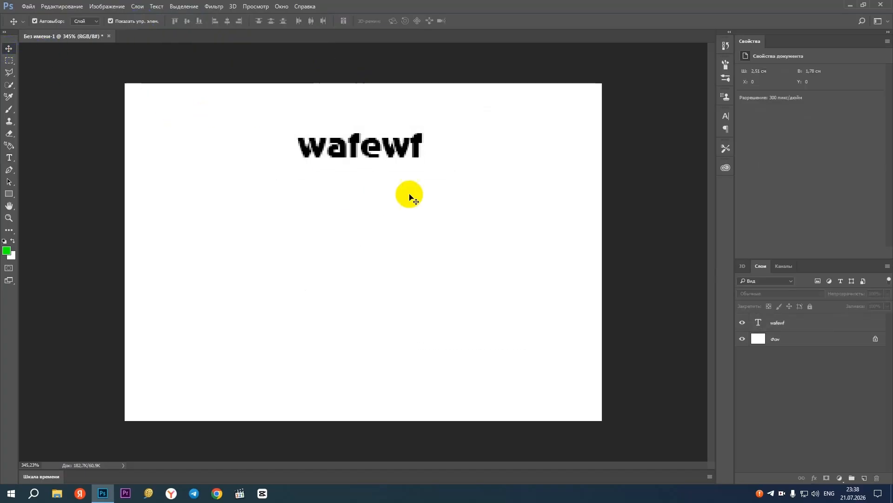
{"action": "left_click", "coordinate": [351, 147]}
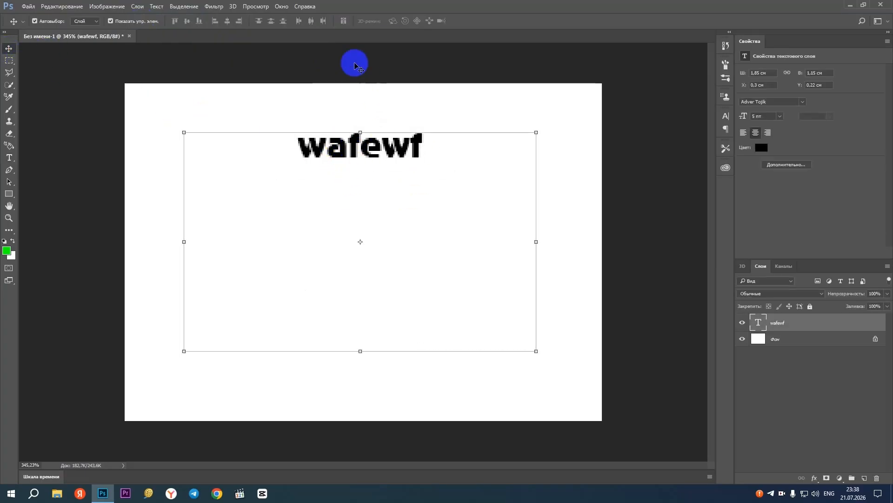
Detach the document from its docked tab so it floats in its own window
{"action": "left_click_drag", "start_coordinate": [354, 65], "coordinate": [381, 76]}
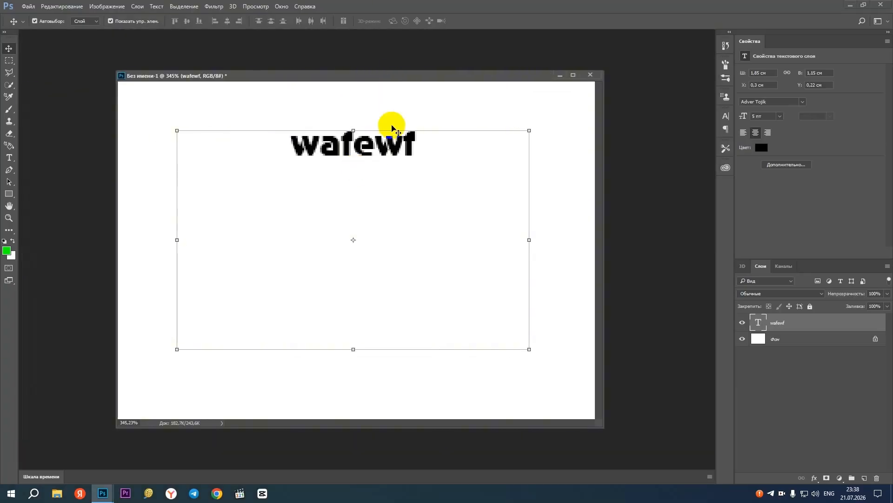
{"action": "right_click", "coordinate": [350, 77]}
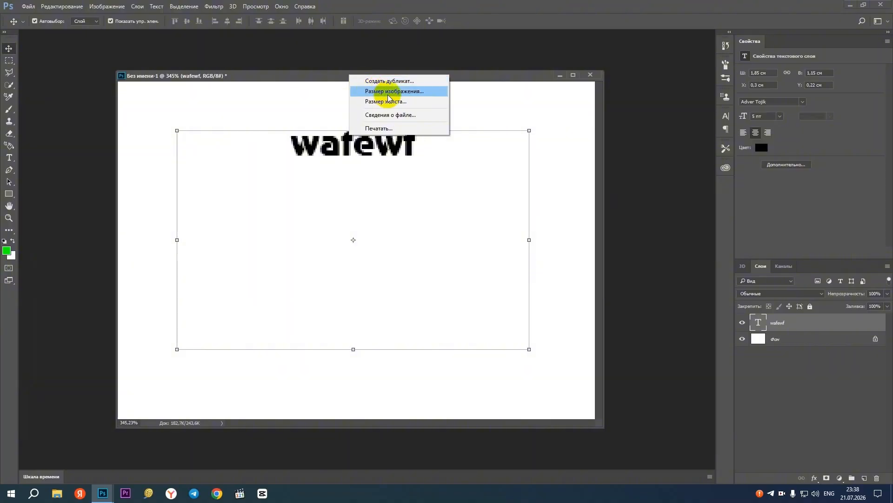
{"action": "left_click", "coordinate": [393, 78]}
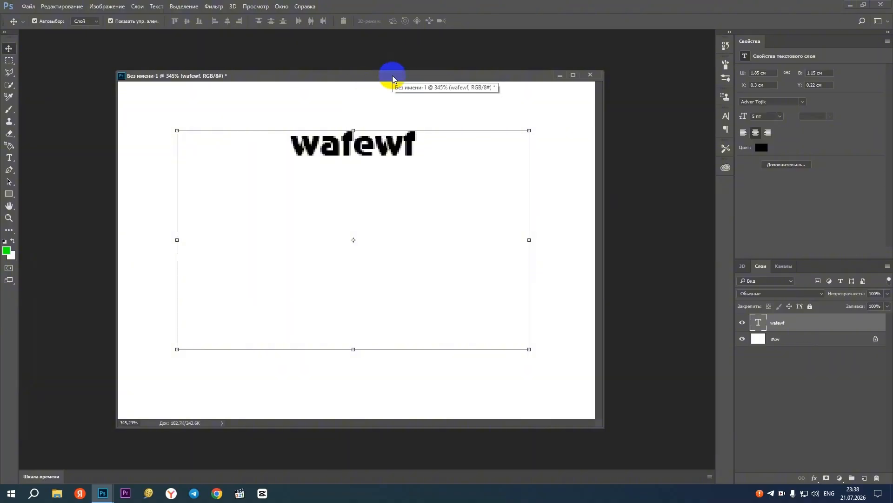
Start creating a new document and set its dimension units to centimetres
{"action": "key", "text": "ctrl+n"}
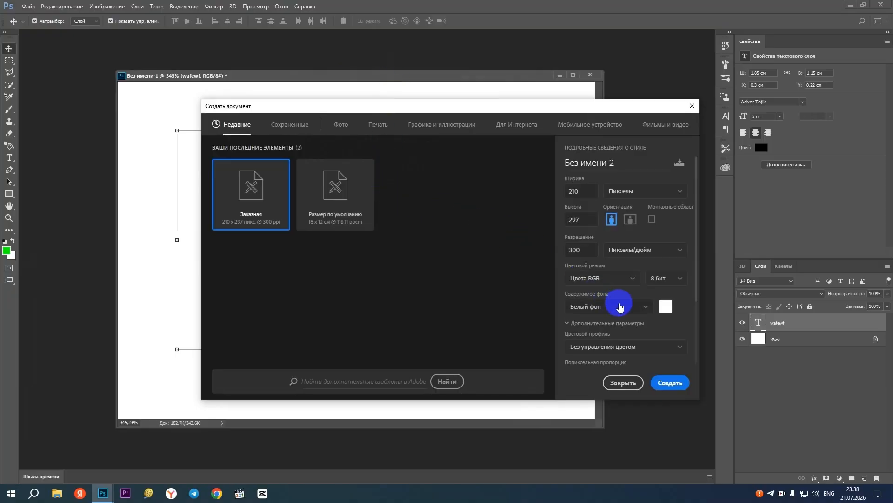
{"action": "left_click_drag", "start_coordinate": [335, 107], "coordinate": [238, 228]}
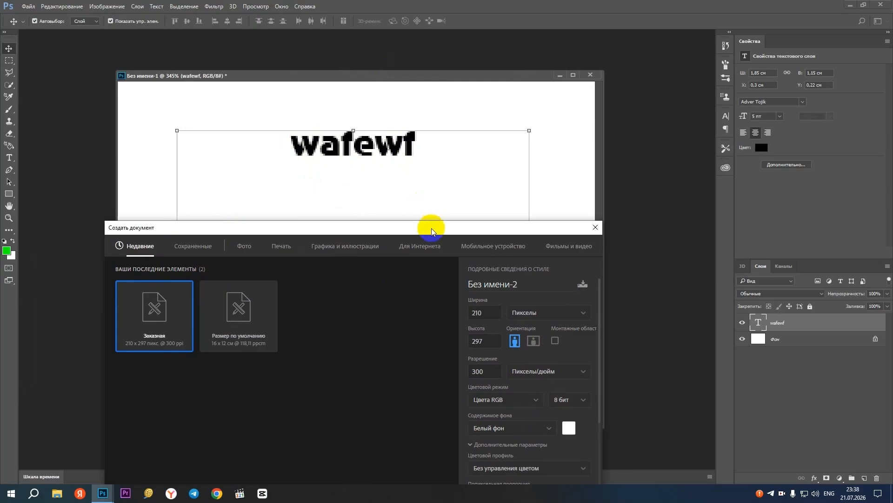
{"action": "left_click_drag", "start_coordinate": [425, 229], "coordinate": [392, 138]}
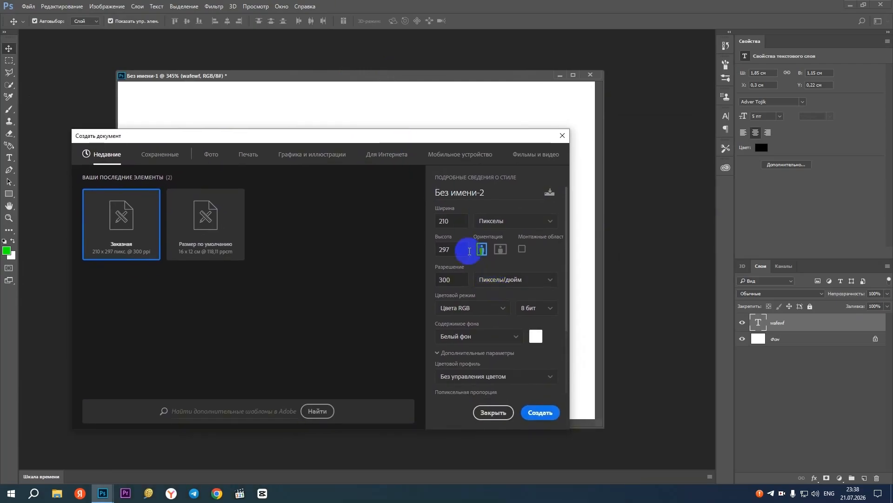
{"action": "left_click", "coordinate": [504, 224]}
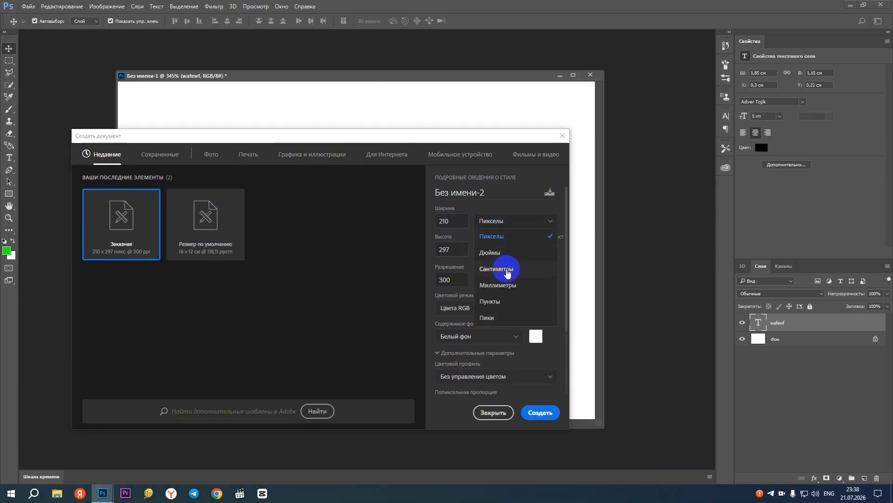
{"action": "left_click", "coordinate": [505, 269]}
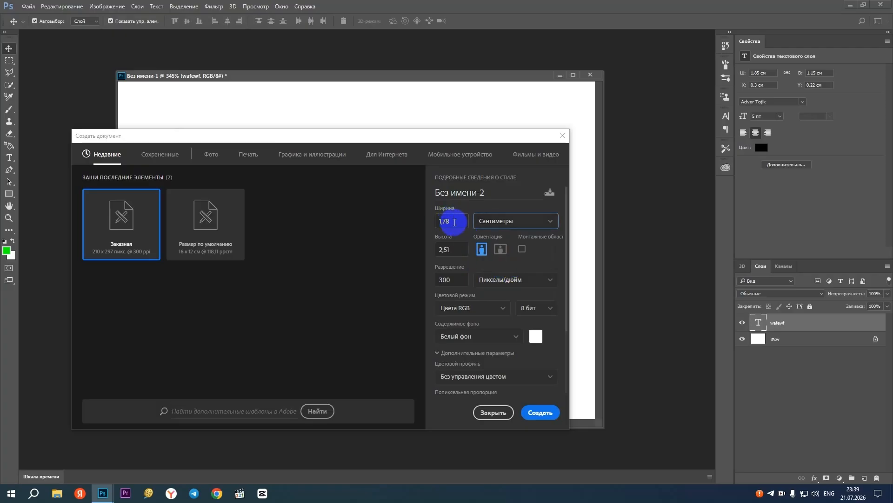
Set the new document's width to 20 cm and height to 30 cm, then create it
{"action": "double_click", "coordinate": [449, 221]}
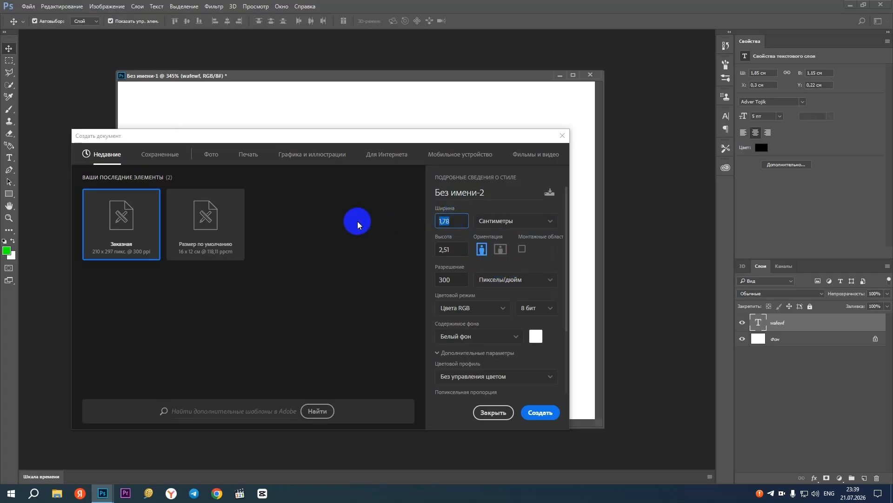
{"action": "type", "text": "20"}
{"action": "key", "text": "Tab"}
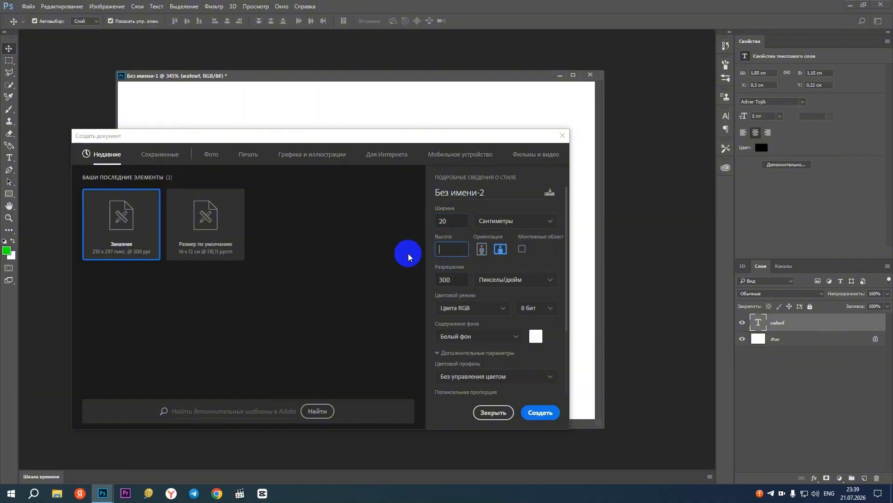
{"action": "type", "text": "30"}
{"action": "left_click", "coordinate": [480, 281]}
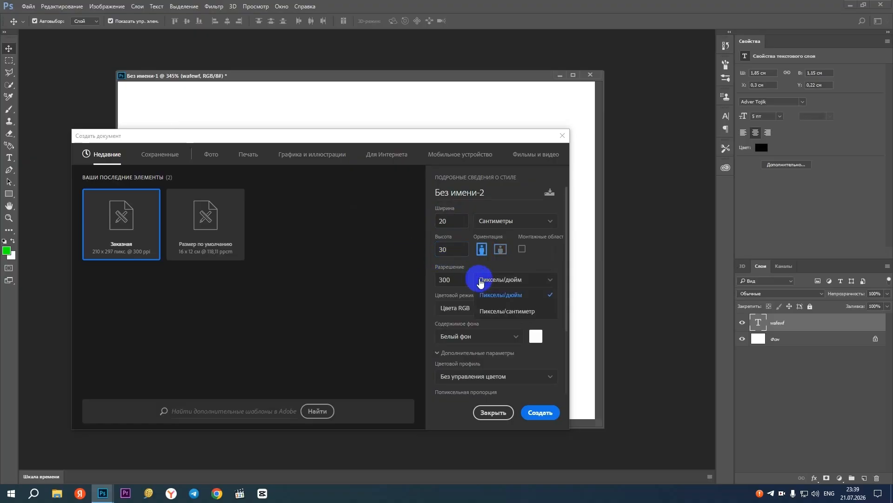
{"action": "left_click", "coordinate": [456, 279]}
{"action": "left_click", "coordinate": [540, 412]}
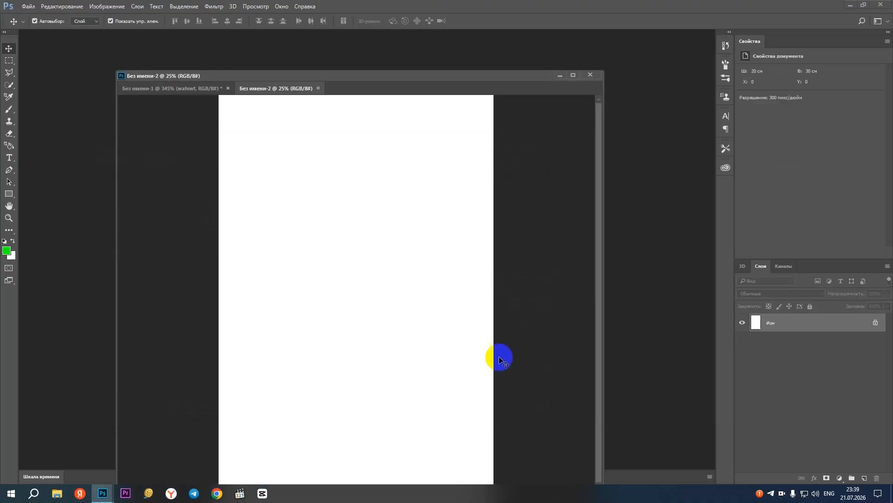
Separate the two documents into side-by-side windows and copy the "wafewf" text layer into the 20 × 30 cm document
{"action": "left_click_drag", "start_coordinate": [285, 91], "coordinate": [389, 131]}
{"action": "left_click_drag", "start_coordinate": [386, 76], "coordinate": [250, 74]}
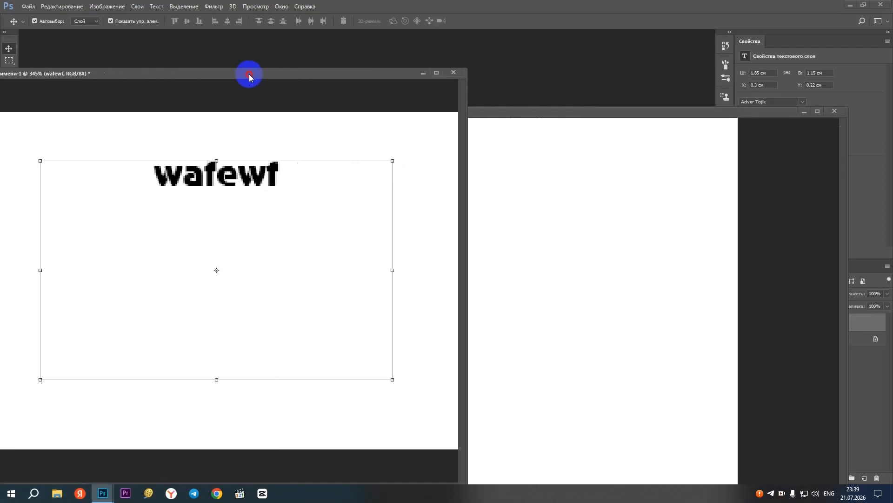
{"action": "left_click_drag", "start_coordinate": [249, 180], "coordinate": [630, 233]}
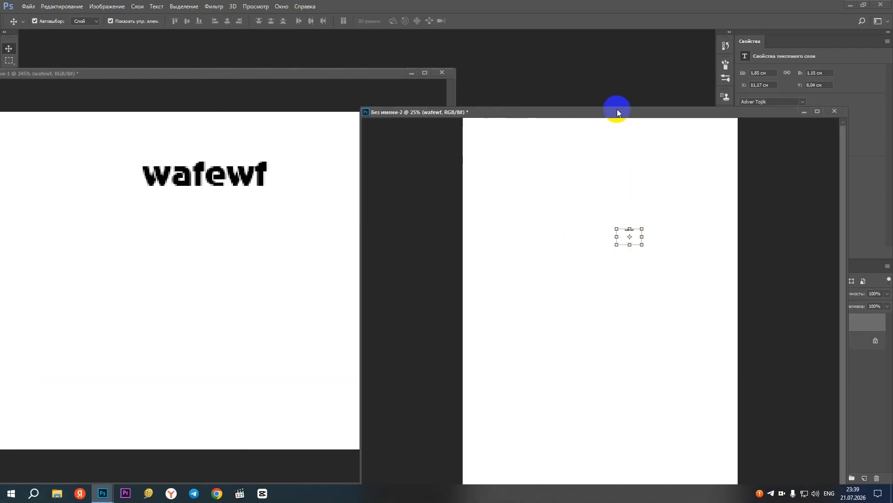
{"action": "left_click_drag", "start_coordinate": [617, 112], "coordinate": [500, 95]}
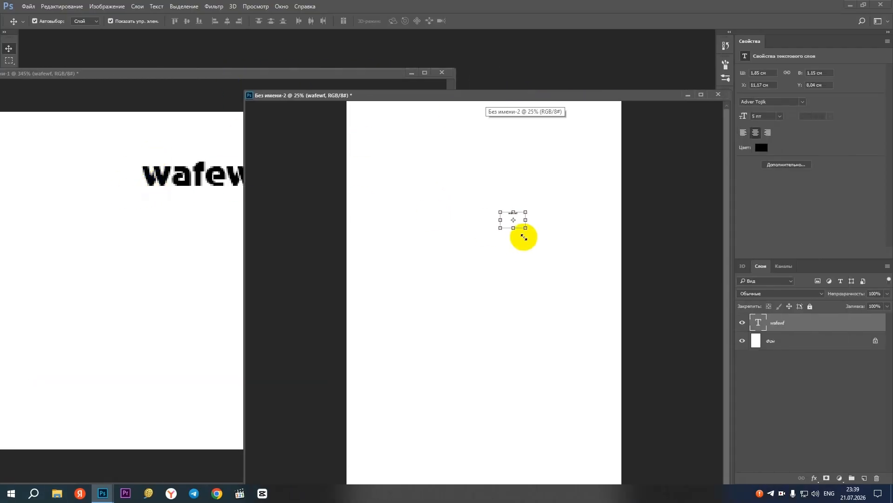
Scale the copied text up to a frame of about 17.2 × 10.7 cm and shift it toward the page's left edge
{"action": "left_click_drag", "start_coordinate": [524, 227], "coordinate": [676, 359]}
{"action": "left_click_drag", "start_coordinate": [559, 217], "coordinate": [394, 209]}
{"action": "key", "text": "Return"}
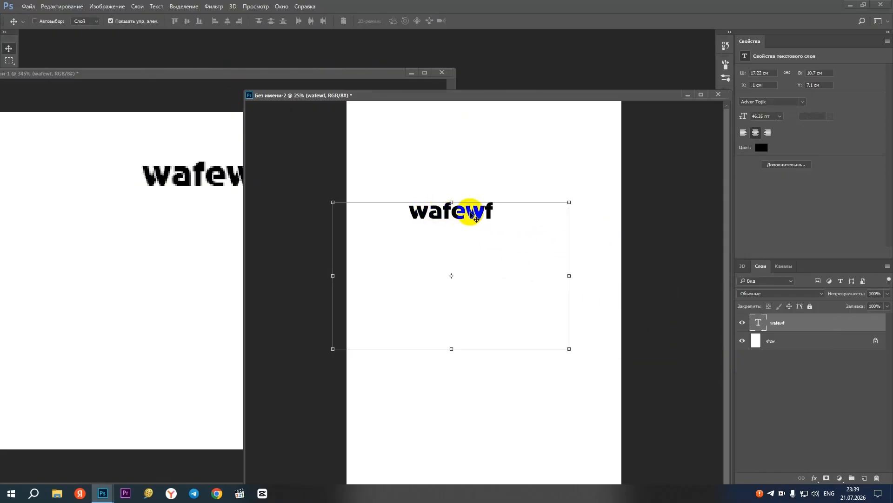
Examine the text up close in both documents to compare the sharpness of the letter edges
{"action": "scroll", "coordinate": [467, 211], "scroll_direction": "up", "scroll_amount": 3}
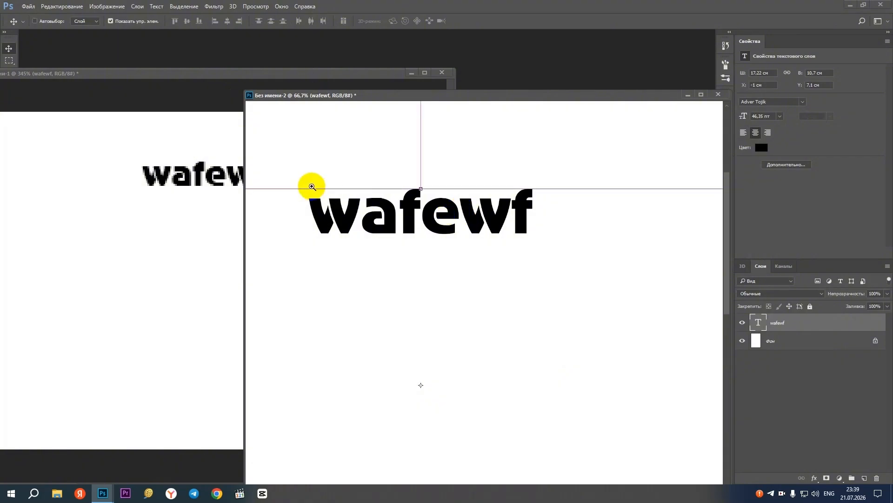
{"action": "scroll", "coordinate": [321, 205], "scroll_direction": "up", "scroll_amount": 2}
{"action": "left_click", "coordinate": [203, 177]}
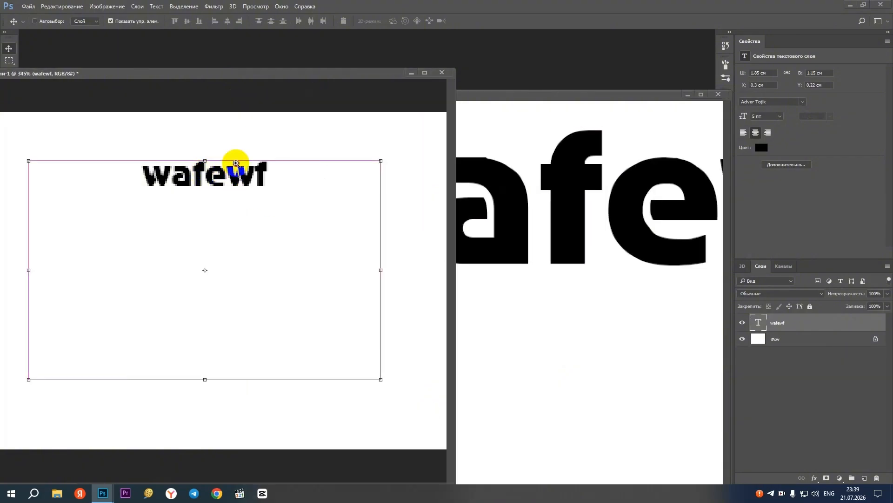
{"action": "left_click", "coordinate": [236, 164], "text": "ctrl"}
{"action": "left_click", "coordinate": [236, 163], "text": "ctrl"}
{"action": "left_click_drag", "start_coordinate": [235, 163], "coordinate": [279, 223]}
{"action": "scroll", "coordinate": [296, 178], "scroll_direction": "down", "scroll_amount": 3}
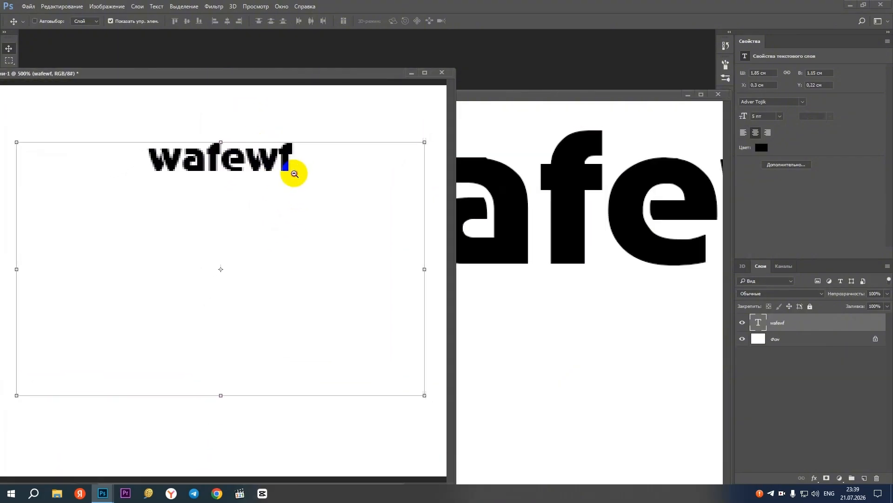
Close the smaller original document without saving and move the remaining document's window into the free workspace
{"action": "left_click", "coordinate": [442, 73]}
{"action": "left_click", "coordinate": [469, 188]}
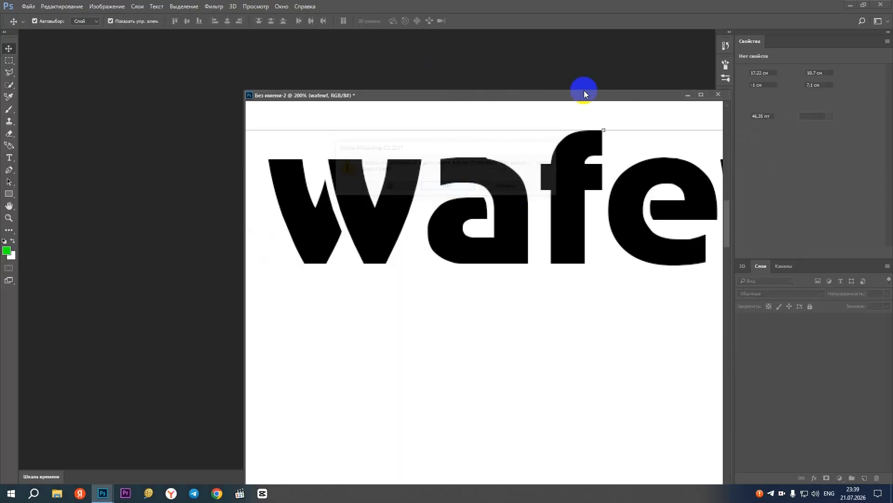
{"action": "left_click_drag", "start_coordinate": [588, 95], "coordinate": [422, 93]}
Shift the enlarged "wafewf" text toward the middle of the page and delete its layer
{"action": "left_click", "coordinate": [403, 208], "text": "ctrl+alt"}
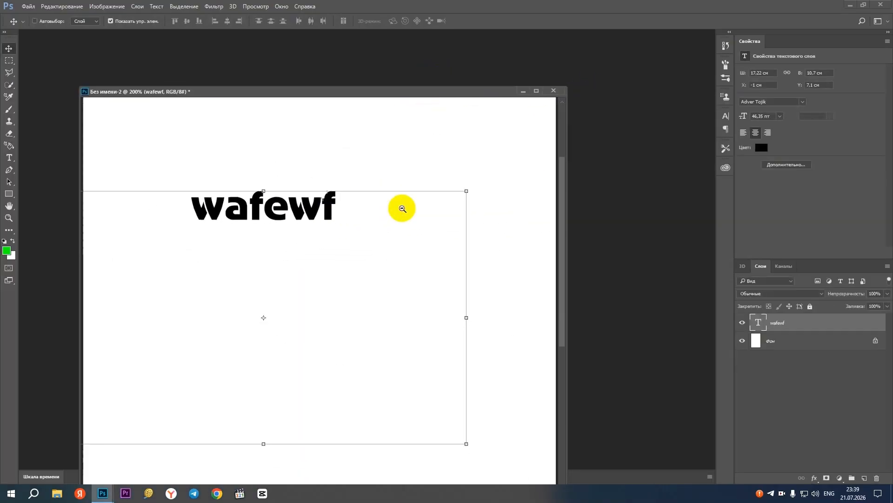
{"action": "left_click_drag", "start_coordinate": [304, 207], "coordinate": [346, 207]}
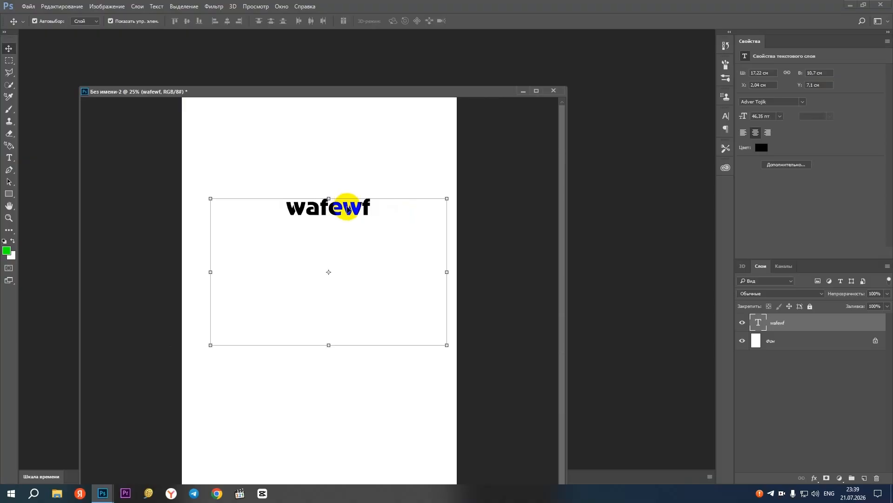
{"action": "key", "text": "Delete"}
Draw a paragraph text box of about 15 × 7 cm on the upper page, enter "dfsasdfsdfsd" and commit it
{"action": "left_click", "coordinate": [9, 157]}
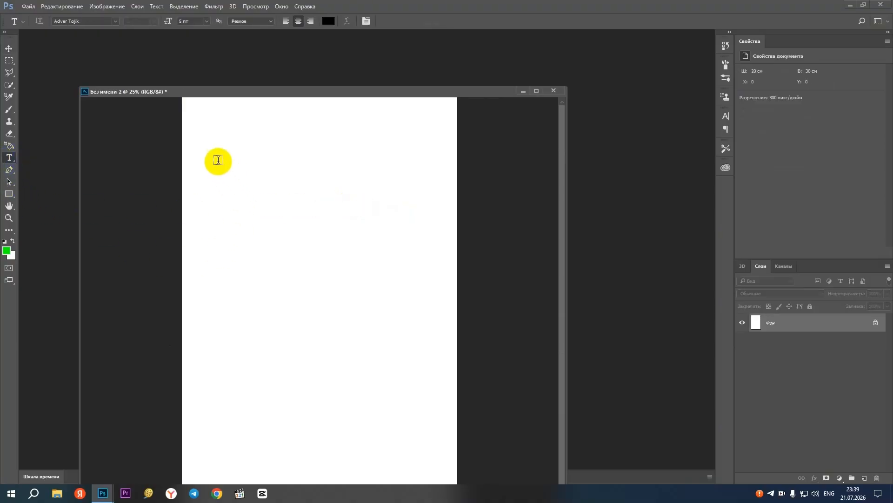
{"action": "left_click_drag", "start_coordinate": [213, 156], "coordinate": [421, 254]}
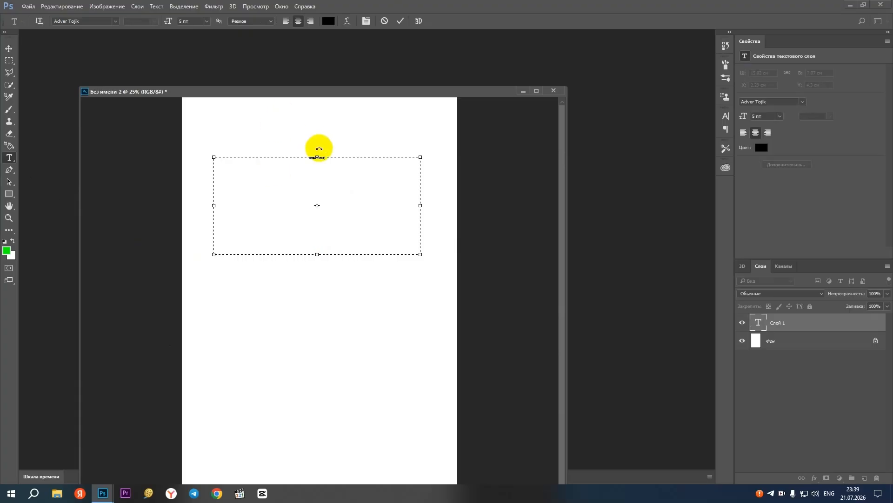
{"action": "scroll", "coordinate": [319, 149], "scroll_direction": "up", "scroll_amount": 2}
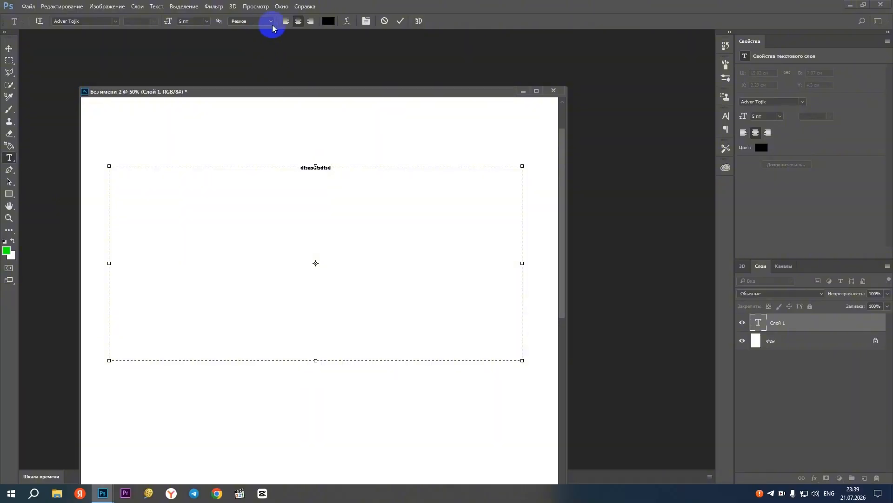
{"action": "left_click", "coordinate": [8, 49]}
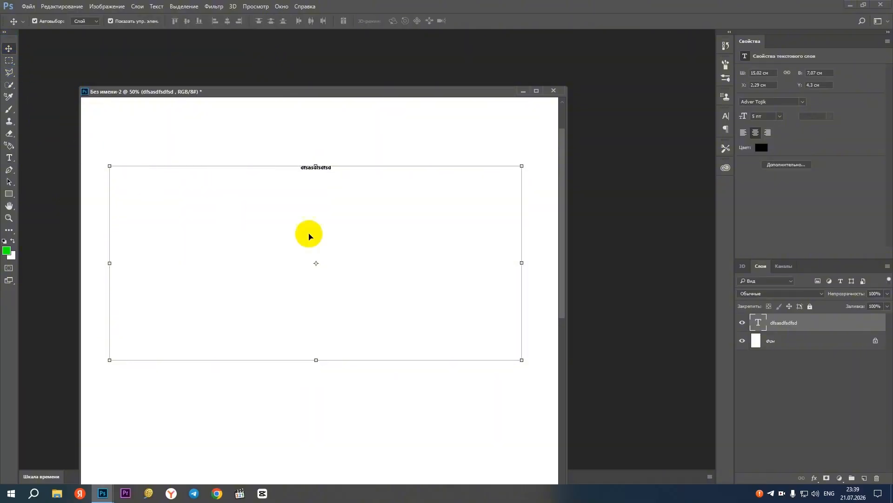
Add the lines "dfjgnjdfgjlsdfg", "sdkfkdfksdjfk" and "sdofksdfsdf" below the first line of the text box and commit the edit
{"action": "left_click", "coordinate": [9, 157]}
{"action": "left_click", "coordinate": [332, 168]}
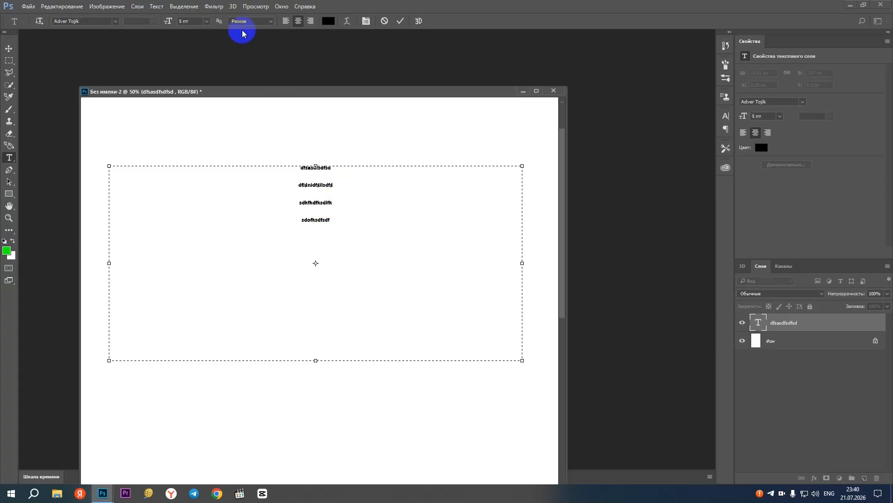
{"action": "left_click", "coordinate": [400, 22]}
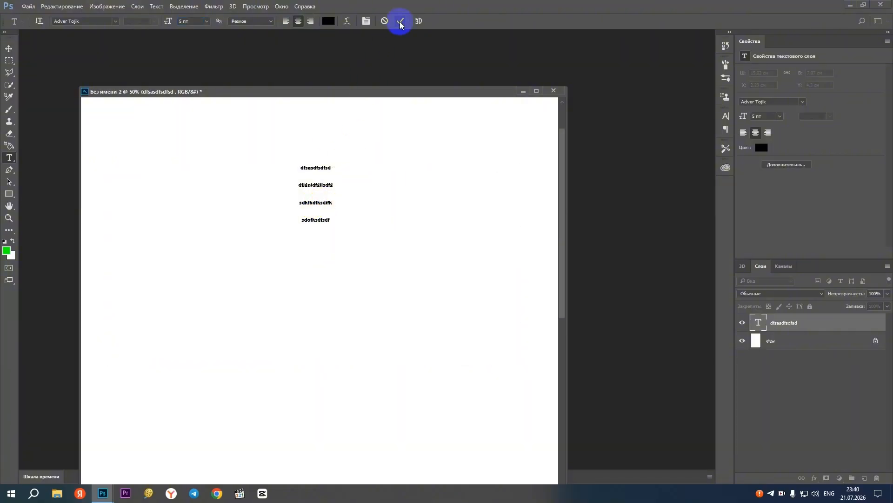
Reopen the text for editing, finish by switching to the Move tool, and nudge the text block slightly right
{"action": "left_click", "coordinate": [334, 172]}
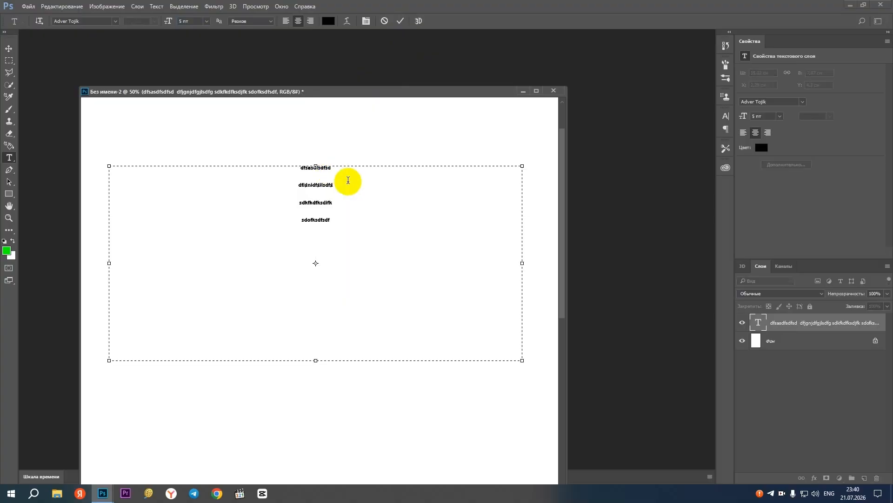
{"action": "left_click", "coordinate": [9, 48]}
{"action": "left_click_drag", "start_coordinate": [321, 186], "coordinate": [328, 186]}
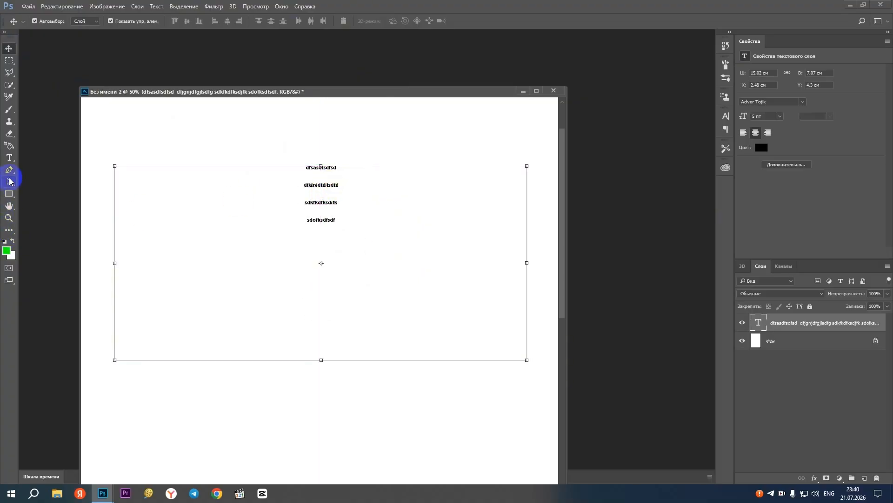
Reopen the text block for editing with the Horizontal Type tool, cancel the edit and return to the Move tool
{"action": "left_click", "coordinate": [8, 157]}
{"action": "left_click", "coordinate": [325, 184]}
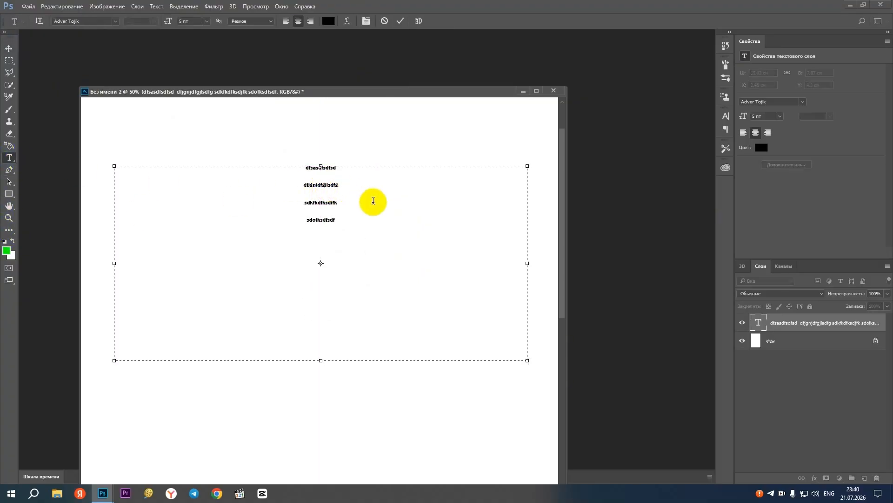
{"action": "key", "text": "Escape"}
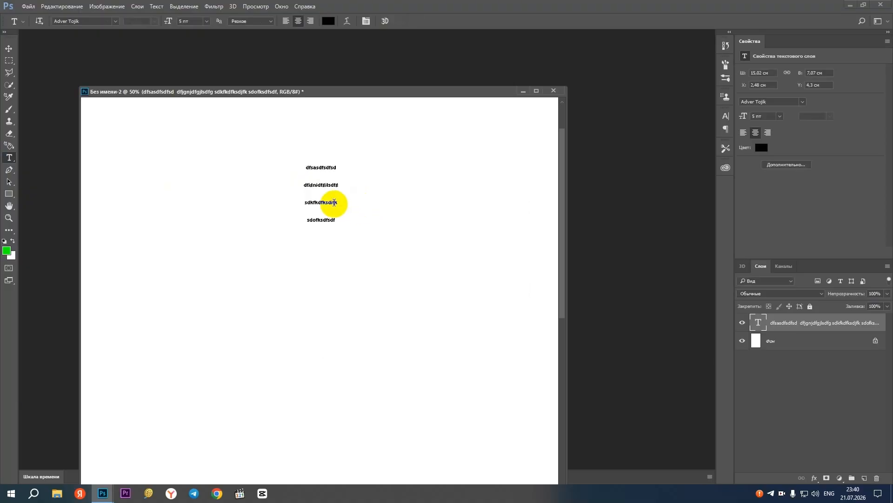
{"action": "left_click", "coordinate": [8, 48]}
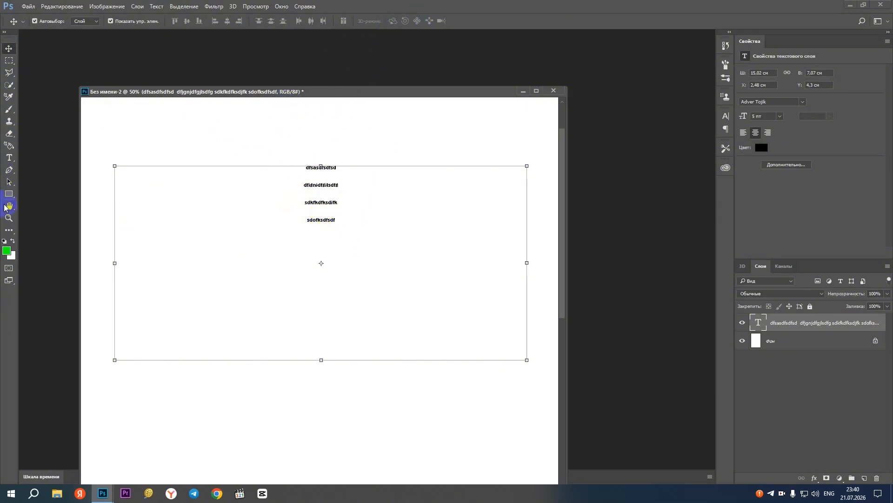
Try font sizes of 36 pt and 24 pt on the text layer with the Horizontal Type tool, and settle on 30 pt
{"action": "left_click", "coordinate": [9, 158]}
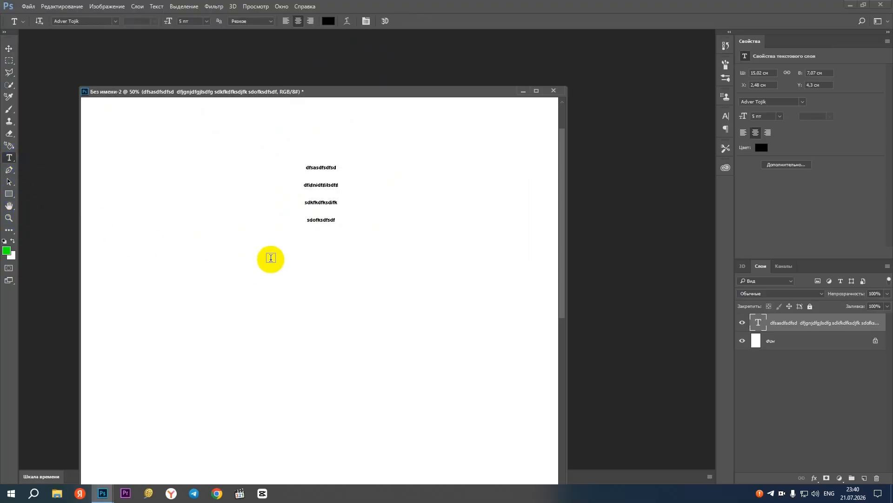
{"action": "left_click", "coordinate": [325, 167]}
{"action": "left_click", "coordinate": [393, 21]}
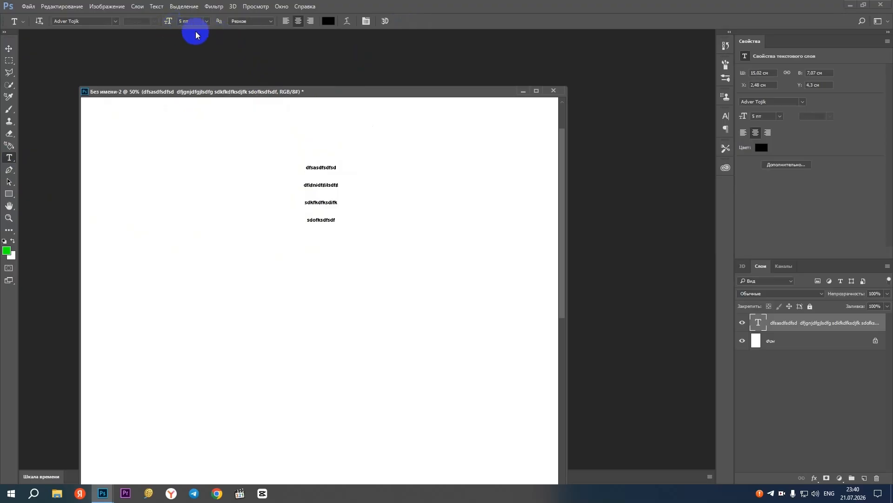
{"action": "left_click", "coordinate": [207, 21]}
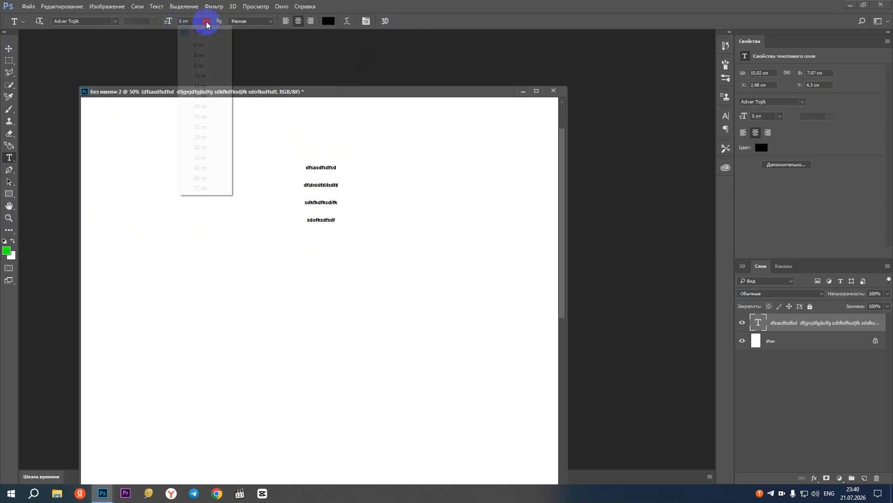
{"action": "left_click", "coordinate": [195, 157]}
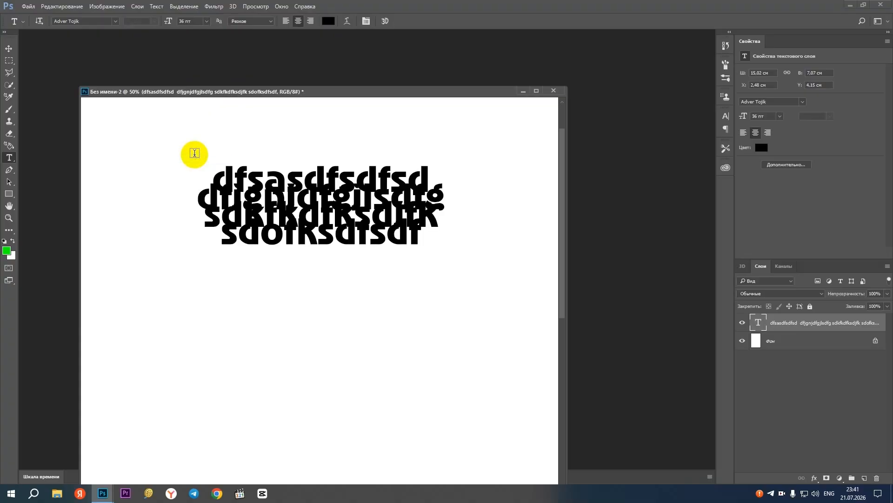
{"action": "left_click", "coordinate": [206, 22]}
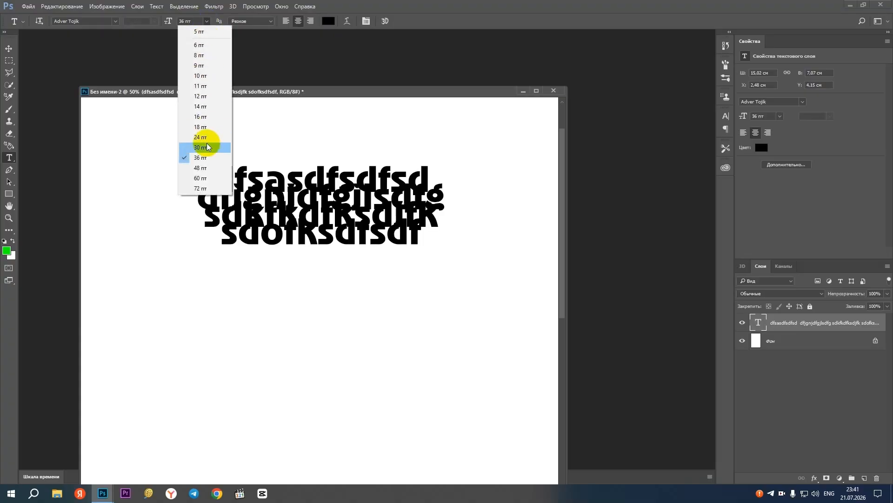
{"action": "left_click", "coordinate": [208, 138]}
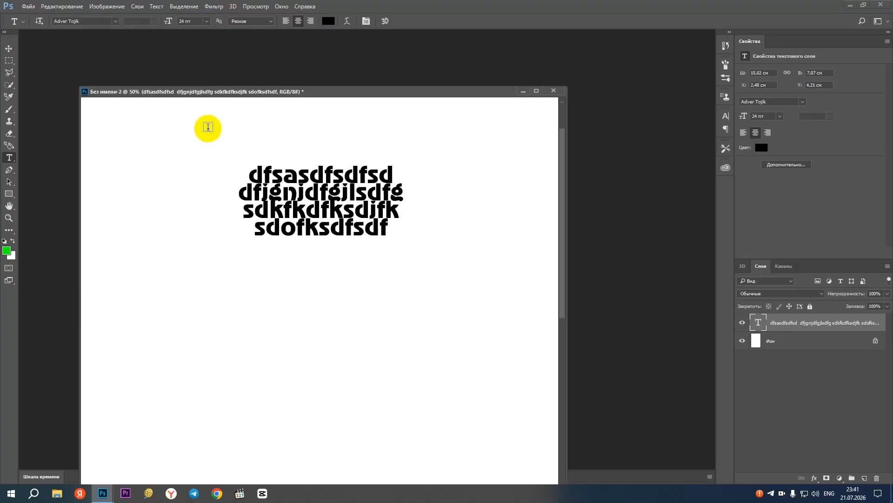
{"action": "left_click", "coordinate": [196, 21]}
{"action": "type", "text": "30"}
{"action": "key", "text": "Return"}
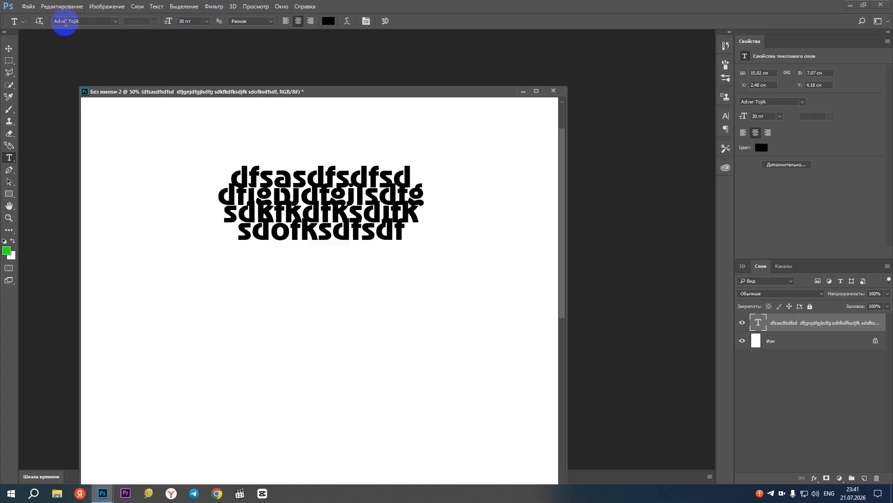
Change the font of the four-line text layer to Arial
{"action": "left_click", "coordinate": [116, 21]}
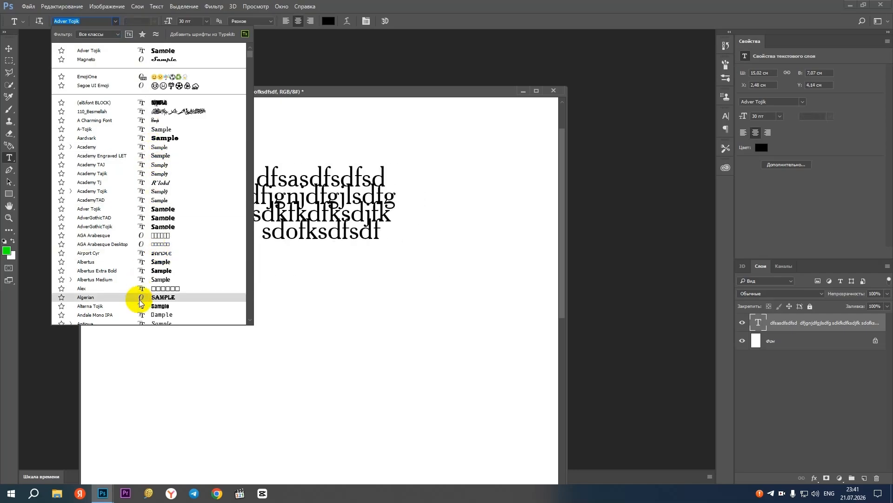
{"action": "scroll", "coordinate": [140, 233], "scroll_direction": "down", "scroll_amount": 2}
{"action": "scroll", "coordinate": [142, 235], "scroll_direction": "down", "scroll_amount": 2}
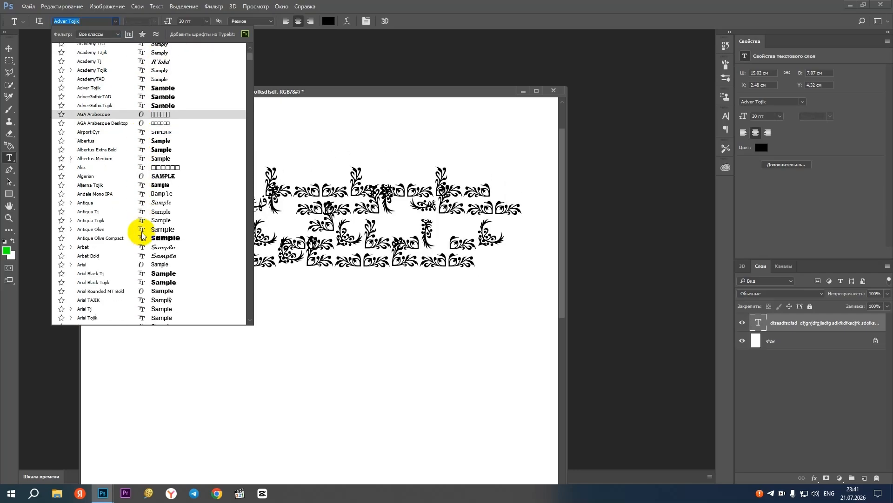
{"action": "left_click", "coordinate": [121, 264]}
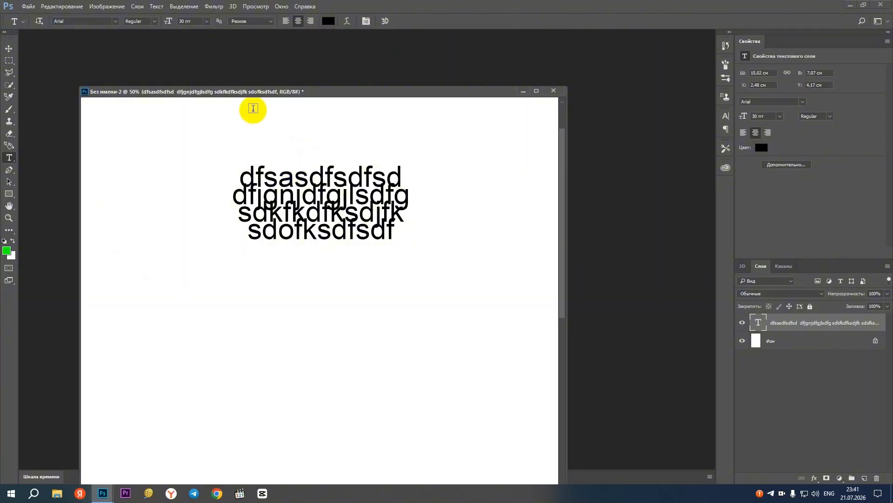
Set the text layer's font size to 32 pt
{"action": "left_click", "coordinate": [191, 21]}
{"action": "type", "text": "3"}
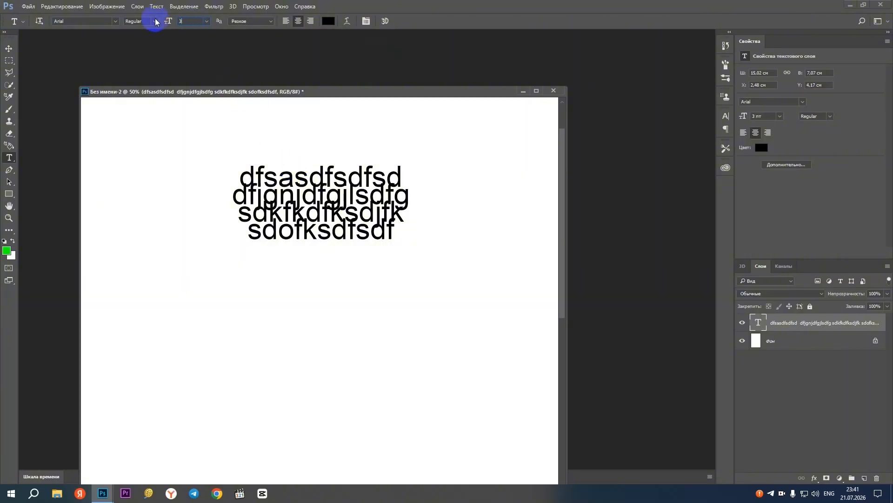
{"action": "type", "text": "2"}
{"action": "key", "text": "Return"}
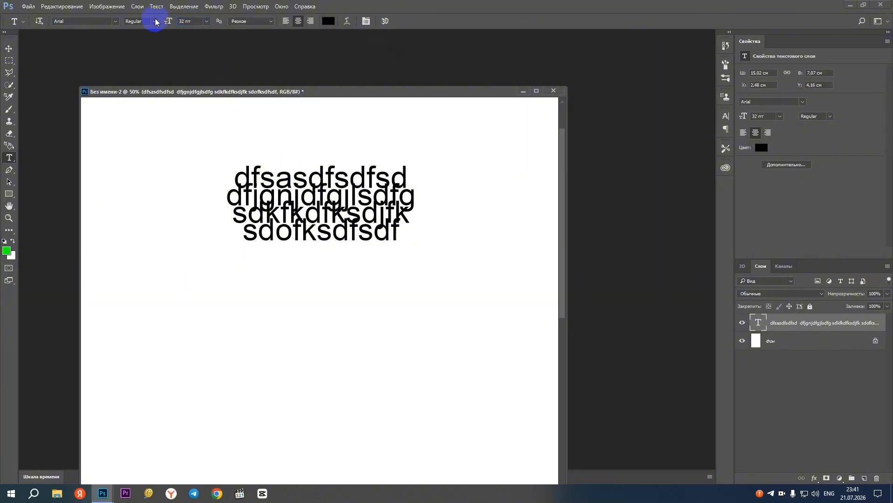
Compare the anti-aliasing modes Четкое, Резкое, ЖКД Windows and Не показывать on the enlarged text, and return to Резкое
{"action": "left_click", "coordinate": [257, 22]}
{"action": "left_click", "coordinate": [248, 40]}
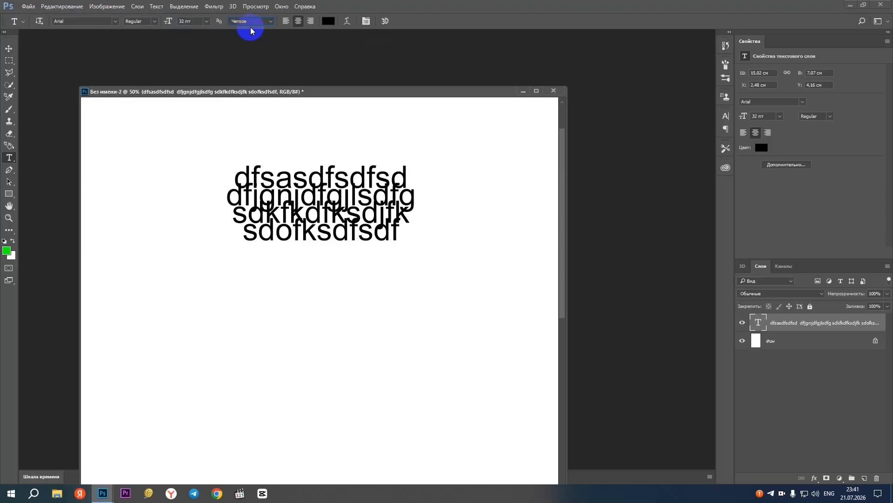
{"action": "scroll", "coordinate": [322, 188], "scroll_direction": "up", "scroll_amount": 4}
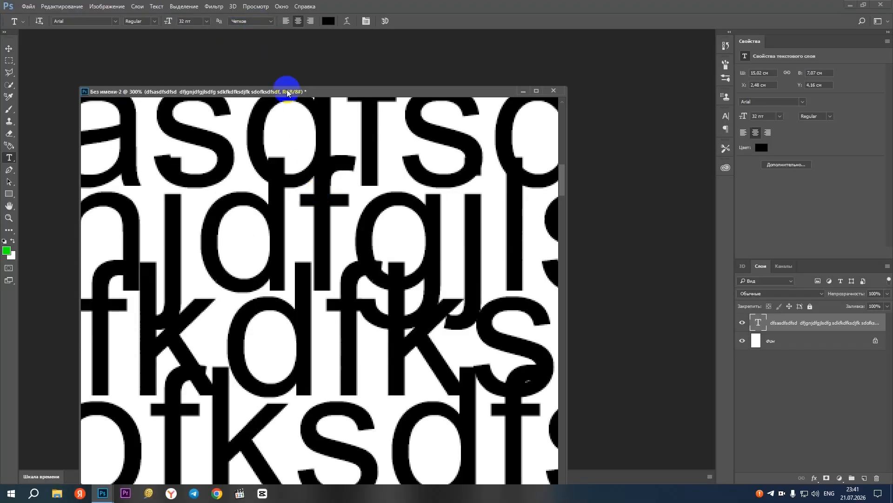
{"action": "left_click", "coordinate": [256, 21]}
{"action": "left_click", "coordinate": [256, 35]}
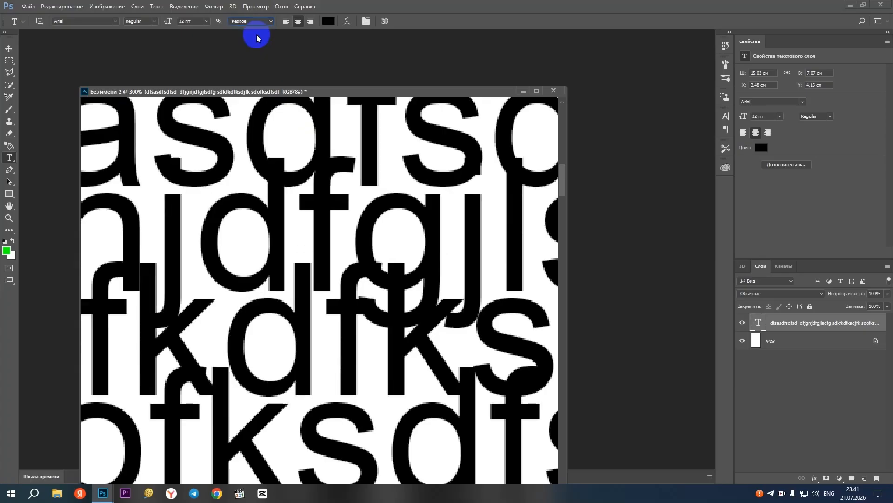
{"action": "left_click", "coordinate": [256, 23]}
{"action": "left_click", "coordinate": [256, 63]}
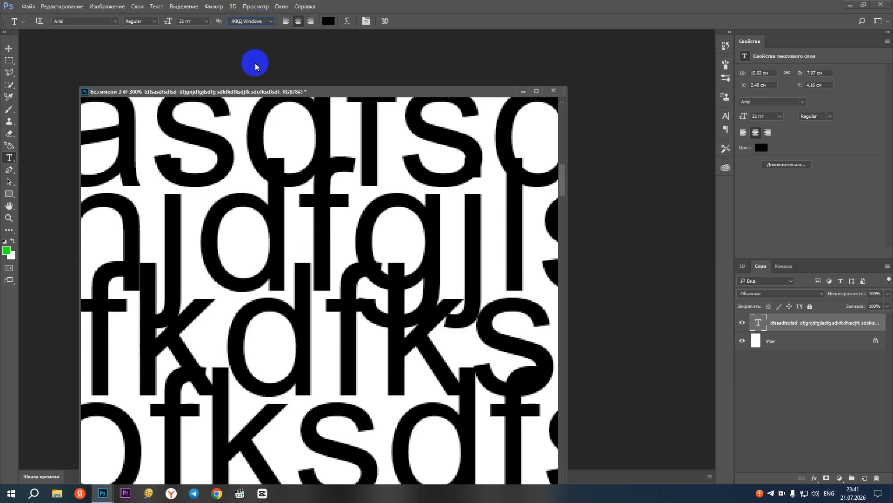
{"action": "left_click", "coordinate": [255, 22]}
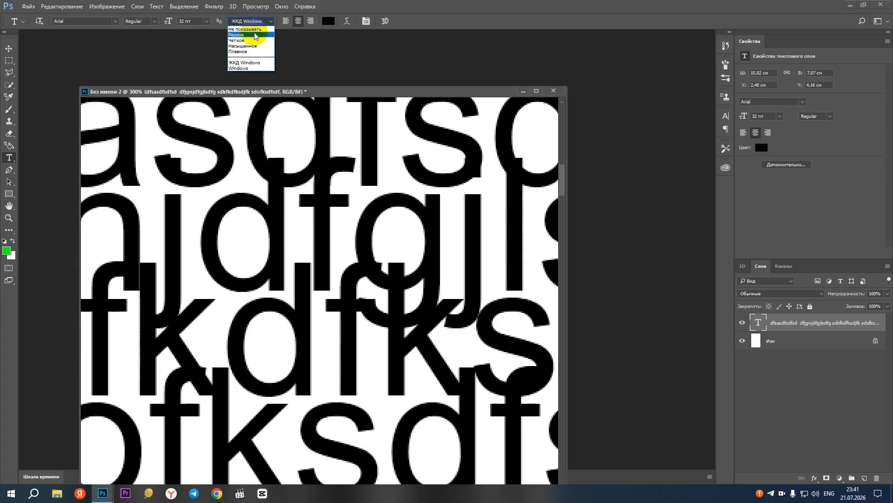
{"action": "left_click", "coordinate": [253, 29]}
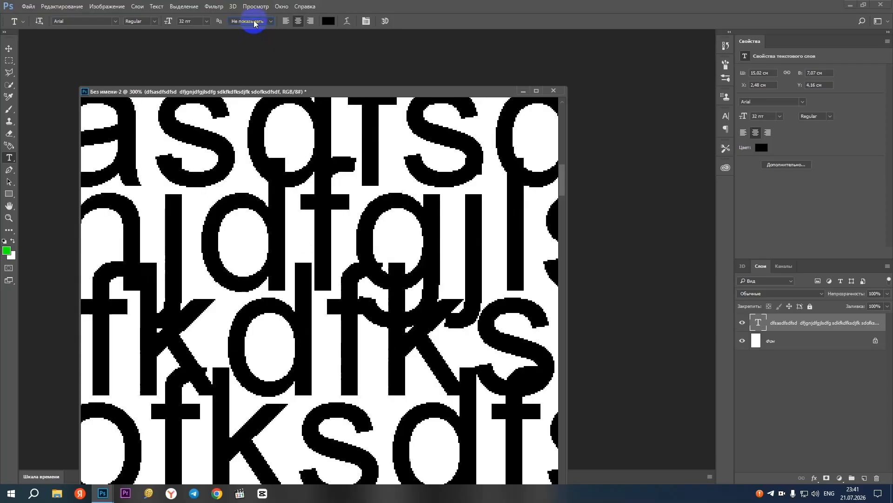
{"action": "left_click", "coordinate": [253, 22]}
{"action": "left_click", "coordinate": [254, 35]}
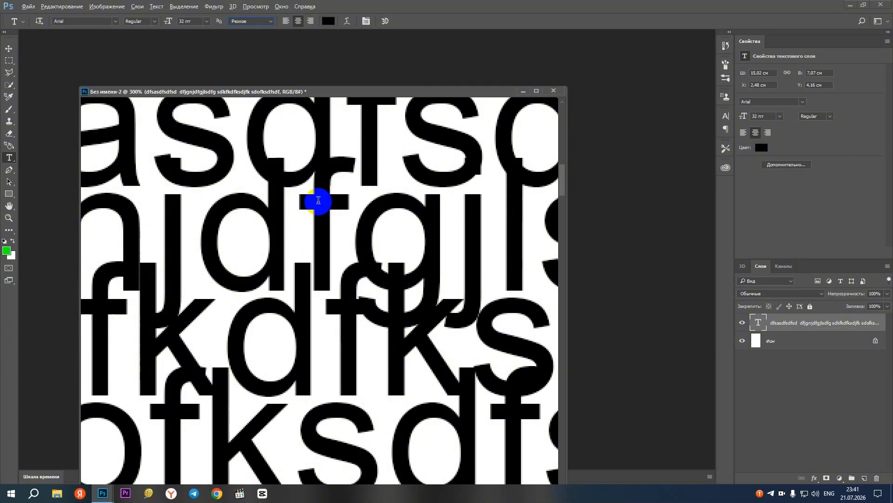
Move the text block slightly left, by about 0.3 cm, with the Move tool
{"action": "left_click", "coordinate": [9, 49]}
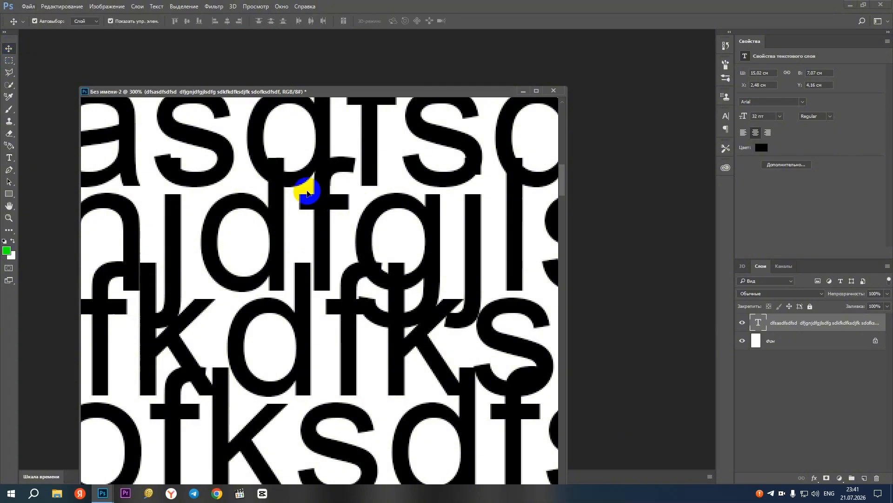
{"action": "scroll", "coordinate": [335, 216], "scroll_direction": "down", "scroll_amount": 5}
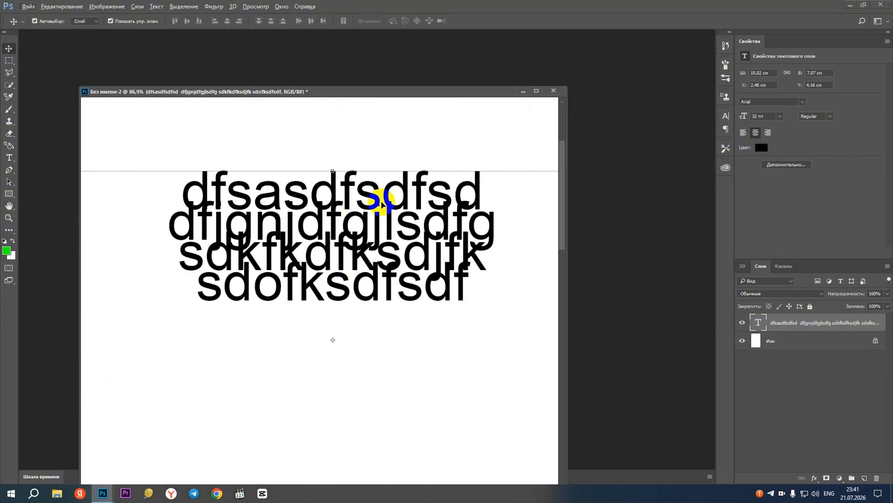
{"action": "mouse_move", "coordinate": [376, 204]}
{"action": "left_mouse_down"}
{"action": "mouse_move", "coordinate": [344, 175]}
{"action": "mouse_move", "coordinate": [405, 186]}
{"action": "mouse_move", "coordinate": [364, 204]}
{"action": "left_mouse_up"}
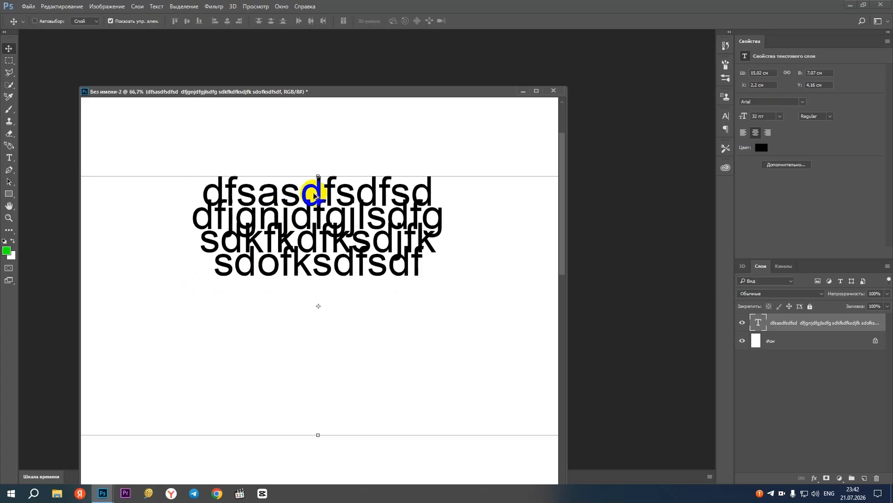
{"action": "scroll", "coordinate": [313, 194], "scroll_direction": "down", "scroll_amount": 1}
Examine the Character and Paragraph settings of the text, and remove the Character panel from the workspace
{"action": "left_click", "coordinate": [725, 118]}
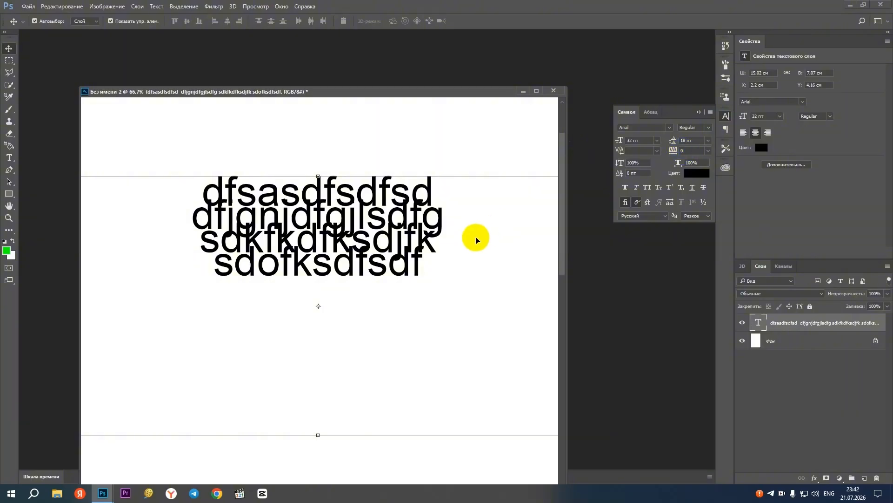
{"action": "left_click", "coordinate": [645, 113]}
{"action": "left_click", "coordinate": [629, 113]}
{"action": "left_click_drag", "start_coordinate": [725, 120], "coordinate": [655, 128]}
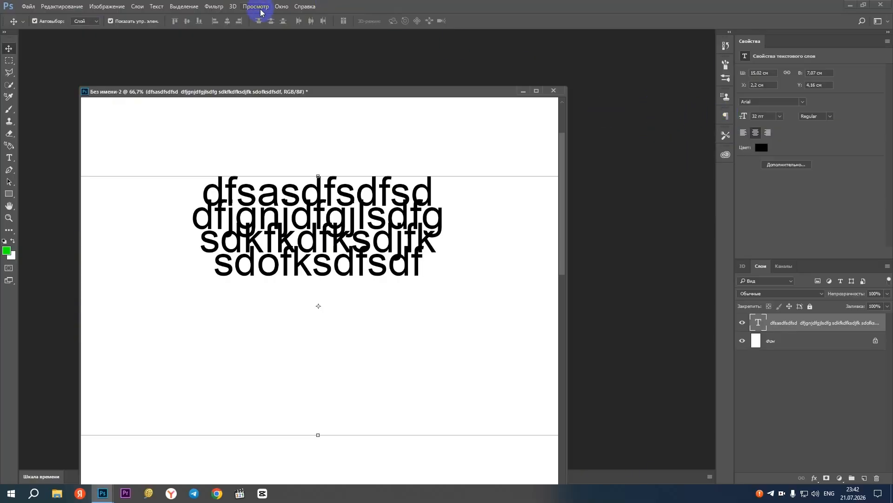
Reset the 3D workspace to restore its panels and open the Character settings
{"action": "left_click", "coordinate": [280, 7]}
{"action": "mouse_move", "coordinate": [379, 25]}
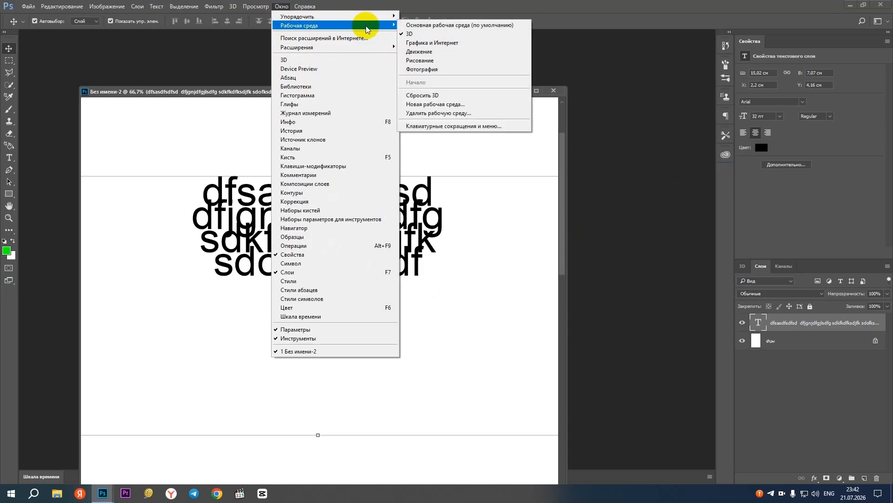
{"action": "left_click", "coordinate": [432, 98]}
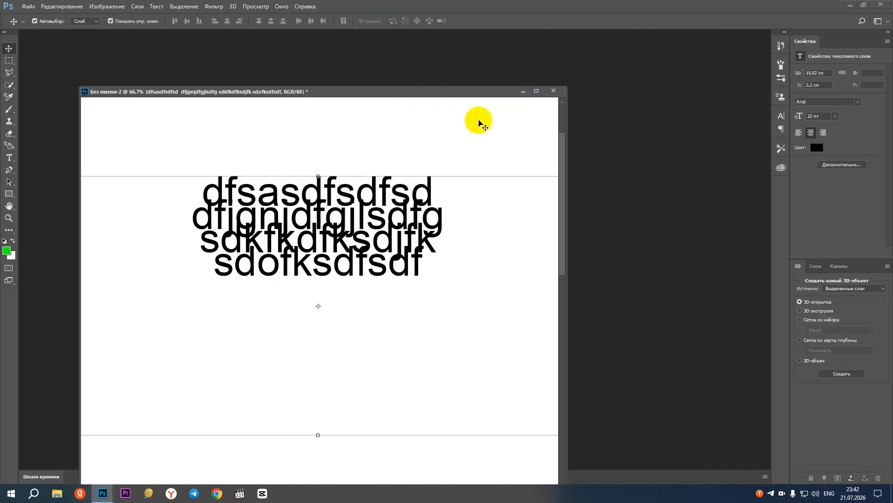
{"action": "left_click", "coordinate": [782, 117]}
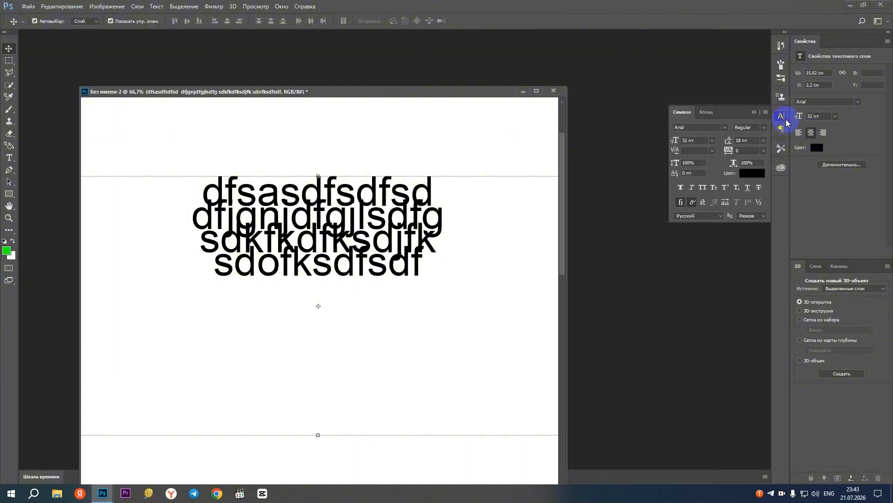
Try leading values of 30 pt, 173.09 pt and Auto on the text block, and settle on 36 pt
{"action": "left_click_drag", "start_coordinate": [462, 93], "coordinate": [519, 83]}
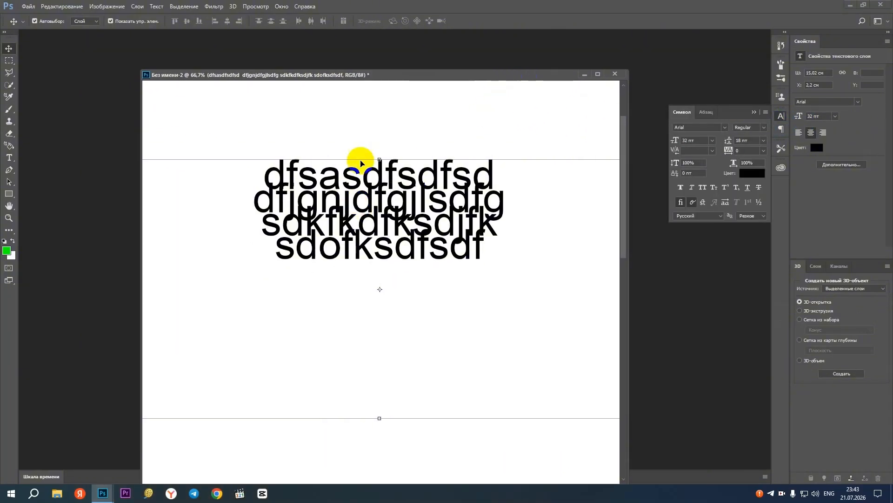
{"action": "left_click", "coordinate": [764, 141]}
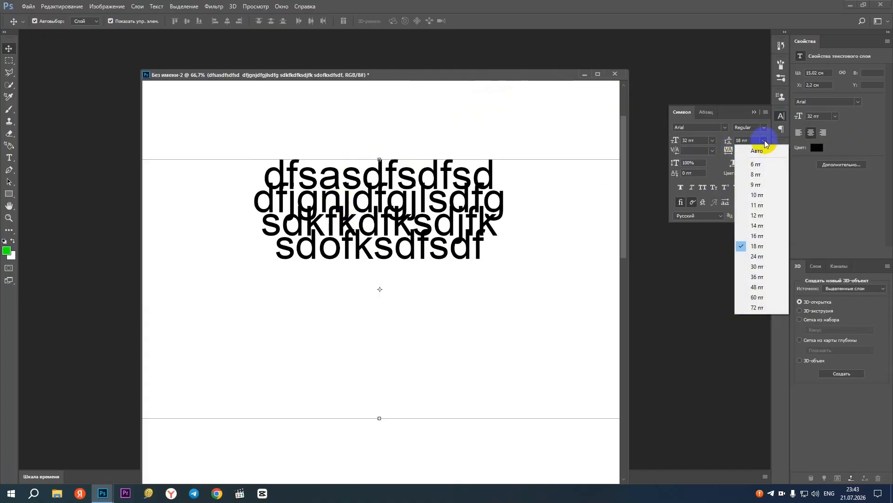
{"action": "left_click", "coordinate": [761, 266]}
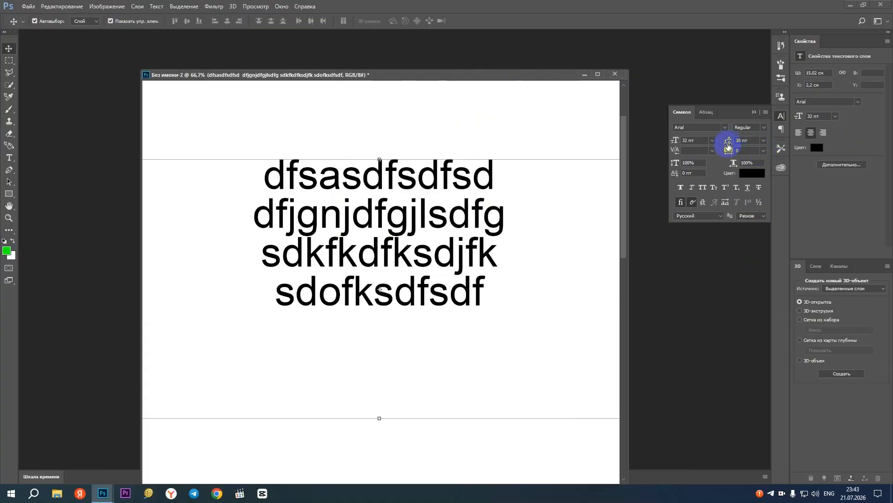
{"action": "left_click_drag", "start_coordinate": [729, 141], "coordinate": [747, 148]}
{"action": "left_click", "coordinate": [764, 140]}
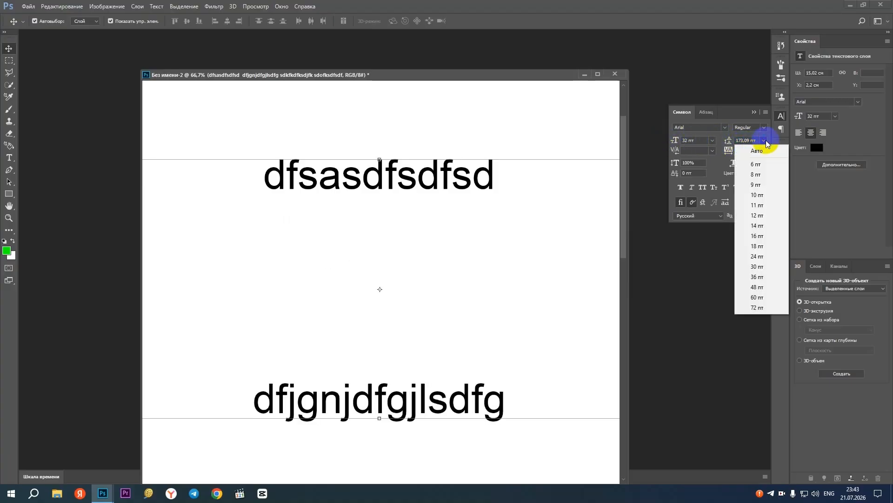
{"action": "left_click", "coordinate": [757, 150]}
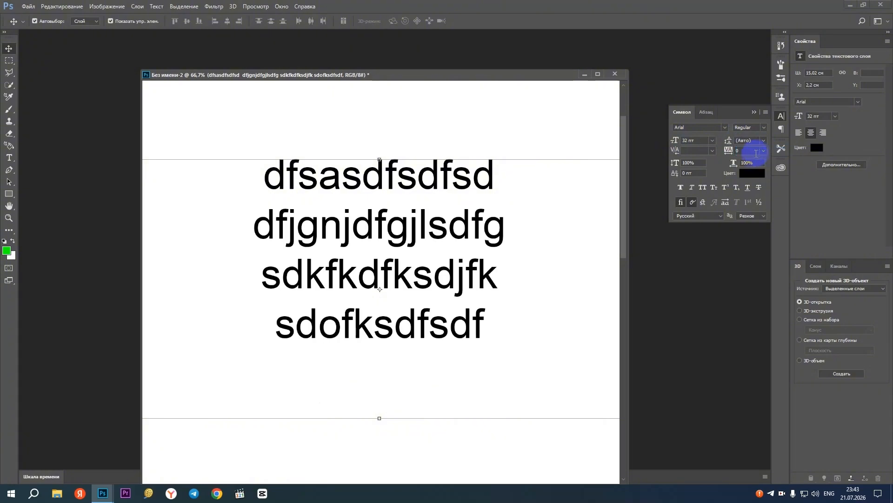
{"action": "left_click", "coordinate": [762, 140]}
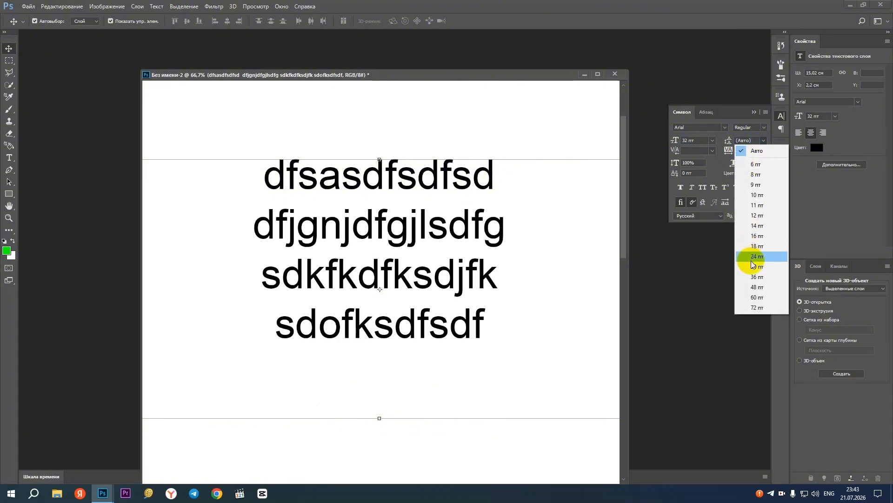
{"action": "left_click", "coordinate": [757, 276]}
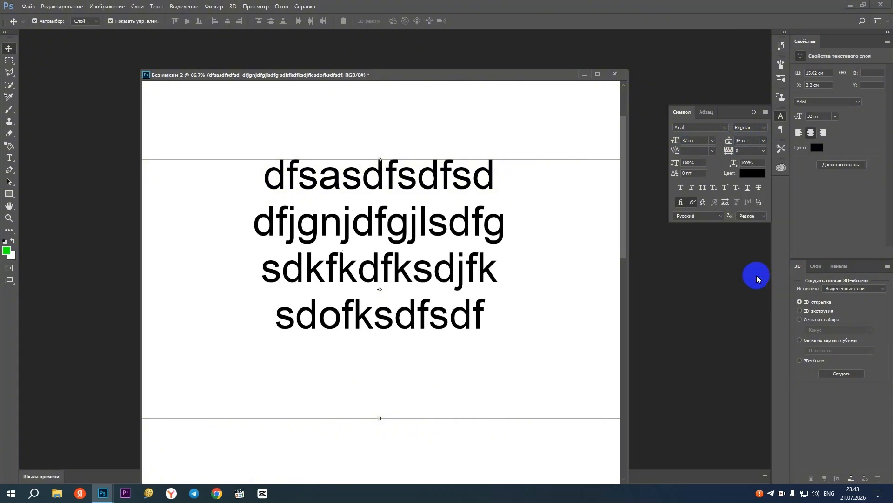
Try leading values of 72 pt, 8 pt and 18 pt on the text block, and set it back to Auto
{"action": "left_click", "coordinate": [763, 140]}
{"action": "left_click", "coordinate": [754, 308]}
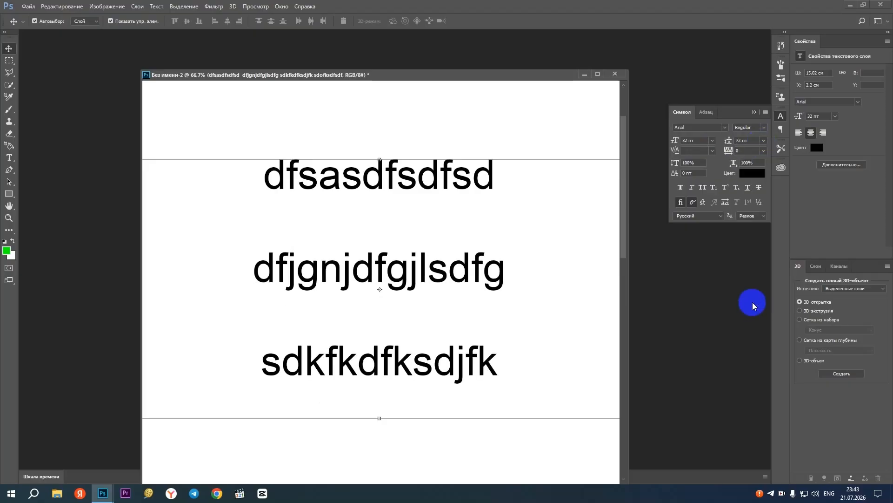
{"action": "left_click", "coordinate": [763, 141]}
{"action": "left_click", "coordinate": [758, 174]}
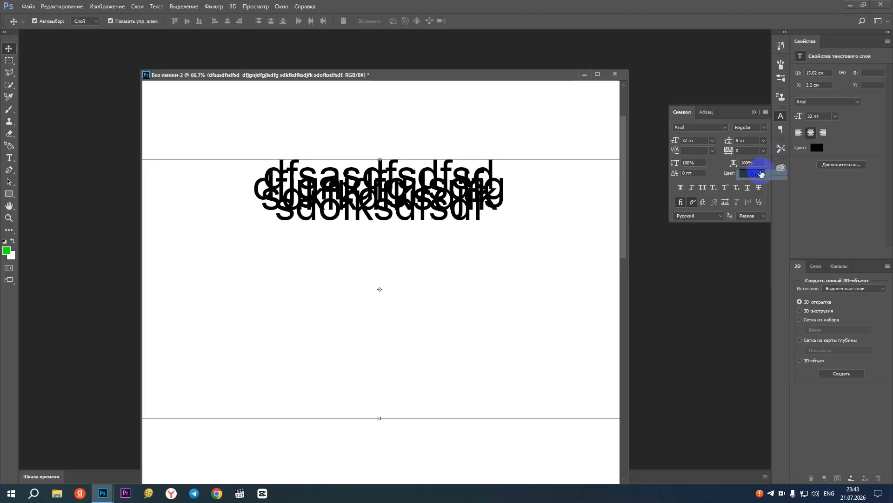
{"action": "left_click", "coordinate": [764, 141]}
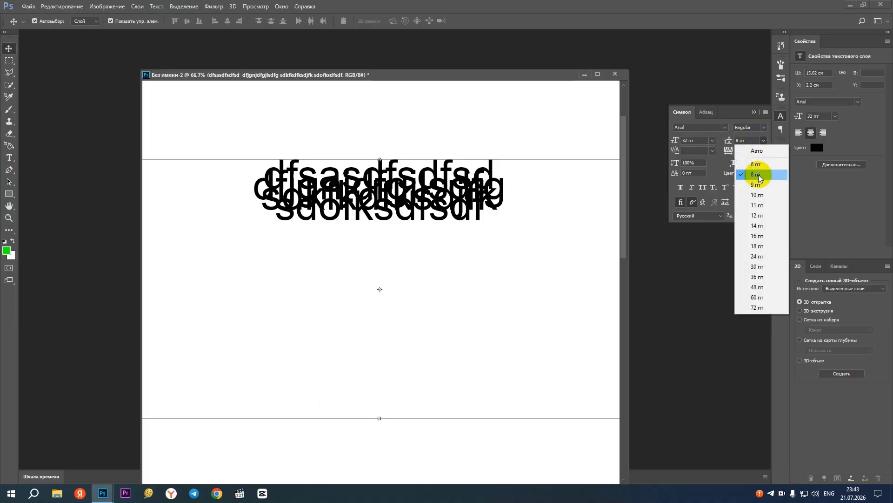
{"action": "left_click", "coordinate": [754, 242]}
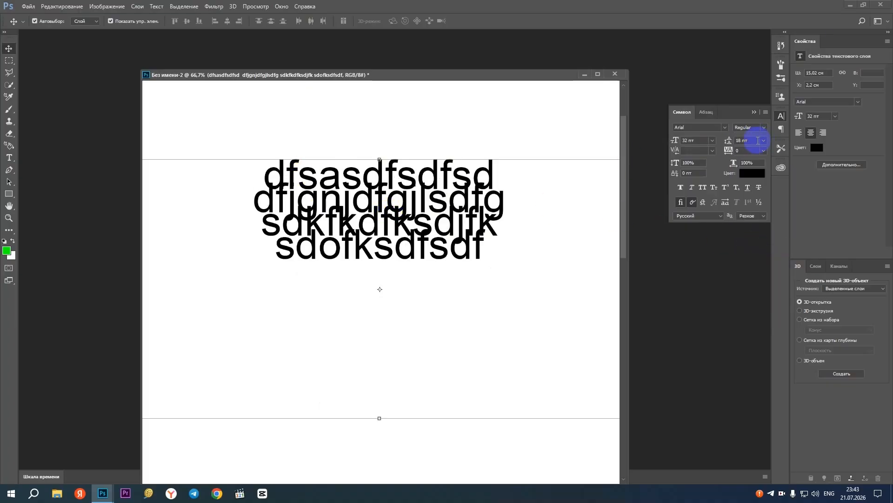
{"action": "left_click", "coordinate": [763, 140]}
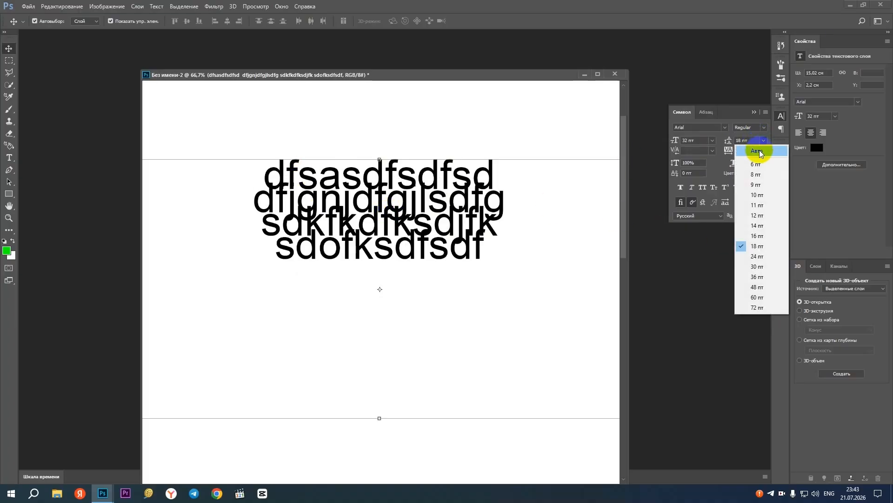
{"action": "left_click", "coordinate": [759, 151]}
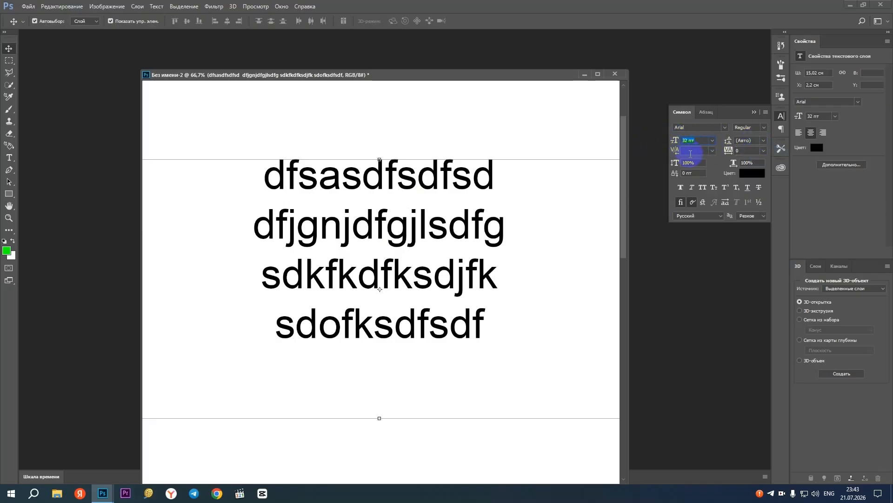
Try font sizes of 30 pt and 100 pt on the text block, and settle on 25 pt
{"action": "left_click", "coordinate": [691, 139]}
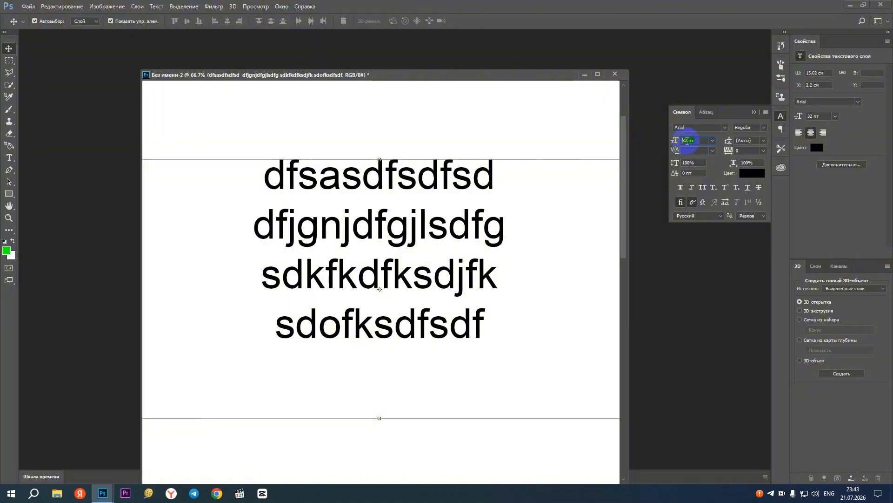
{"action": "key", "text": "Return"}
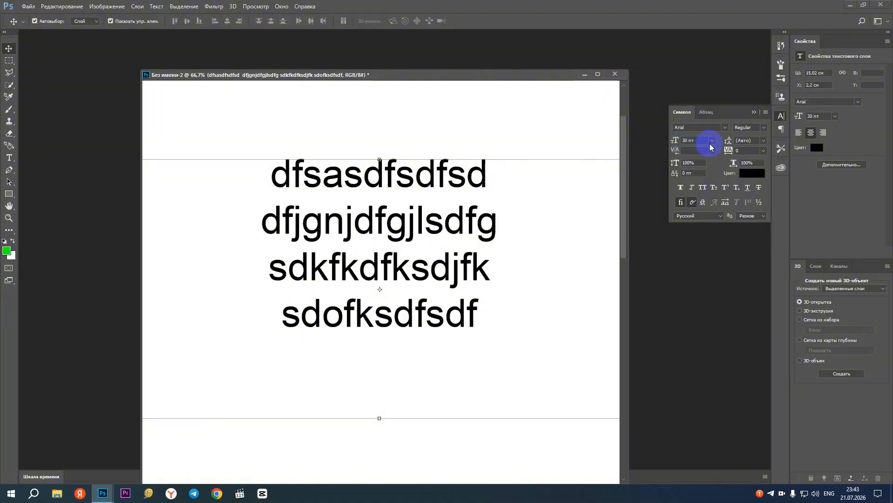
{"action": "left_click_drag", "start_coordinate": [701, 141], "coordinate": [597, 140]}
{"action": "type", "text": "100"}
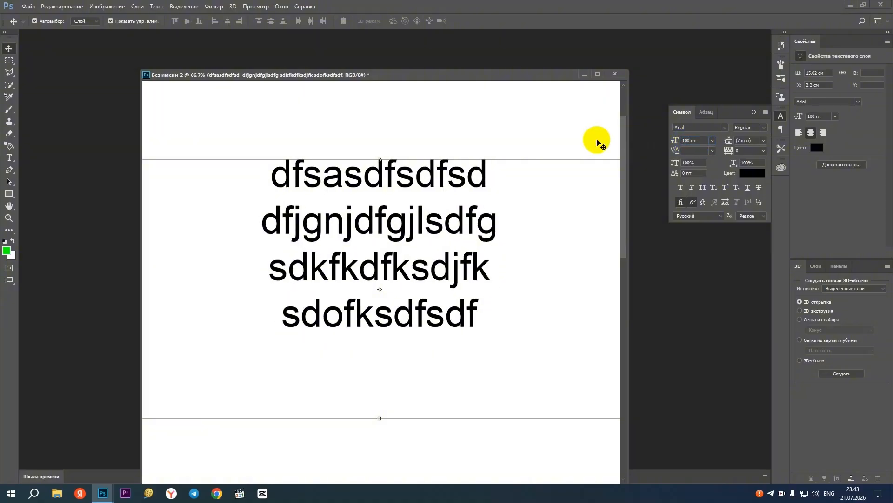
{"action": "key", "text": "Return"}
{"action": "left_click", "coordinate": [702, 140]}
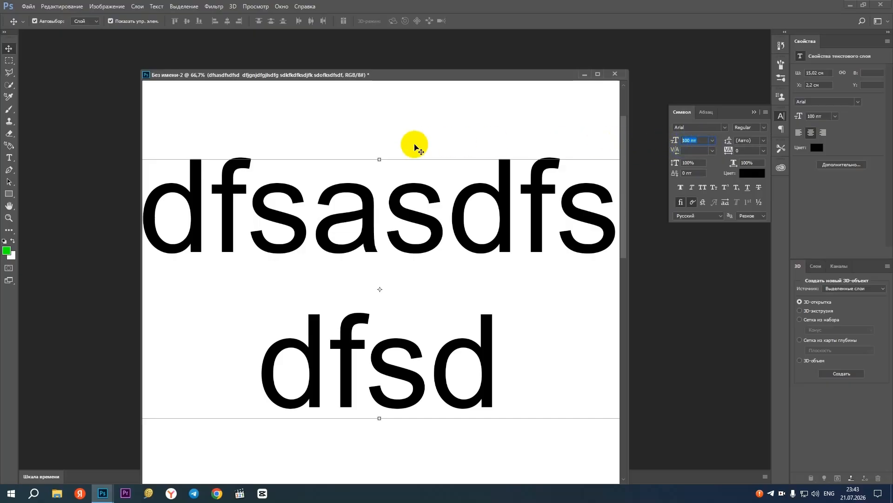
{"action": "type", "text": "25"}
{"action": "key", "text": "Return"}
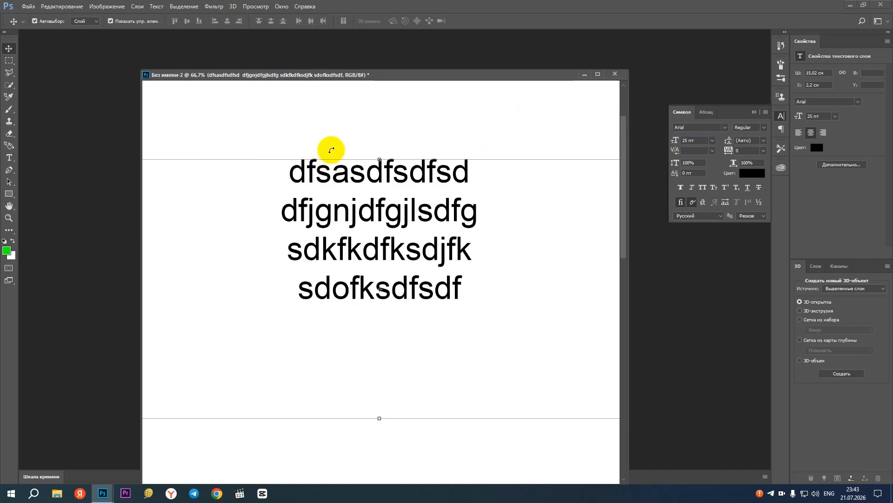
{"action": "key", "text": "ctrl+space"}
{"action": "key", "text": "ctrl+minus"}
{"action": "key", "text": "ctrl+minus"}
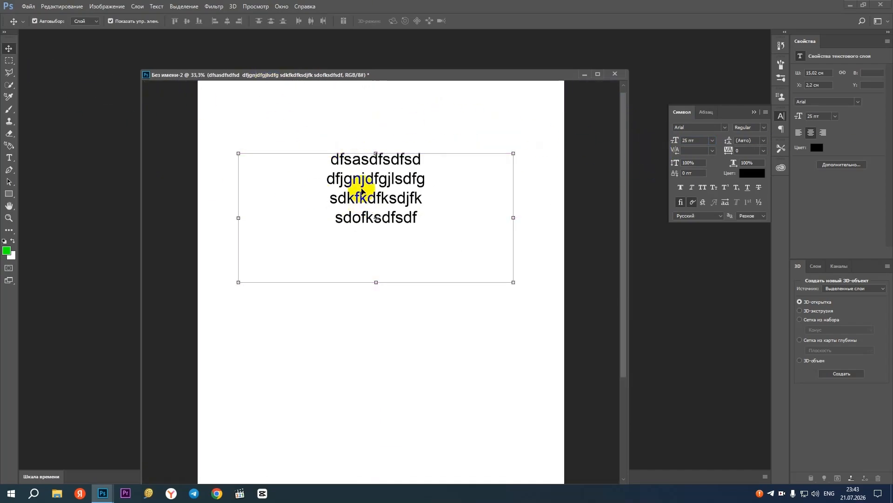
{"action": "left_click", "coordinate": [360, 183]}
{"action": "left_click", "coordinate": [9, 158]}
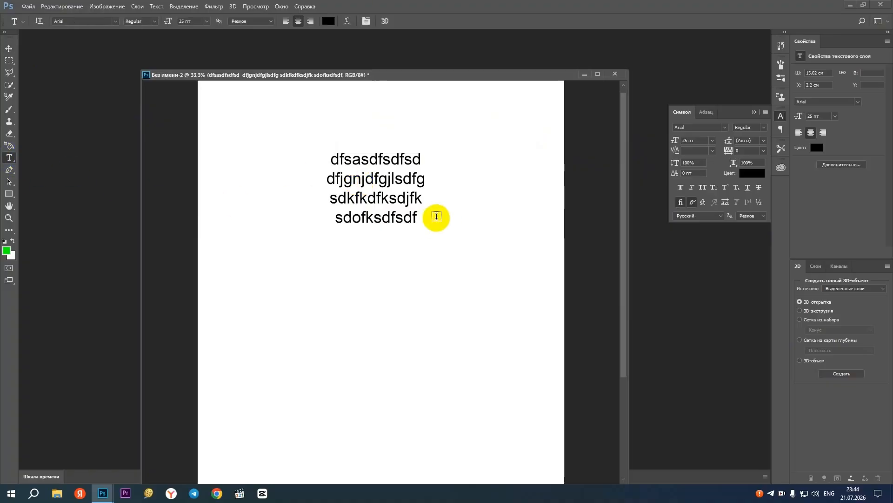
{"action": "left_click", "coordinate": [399, 201]}
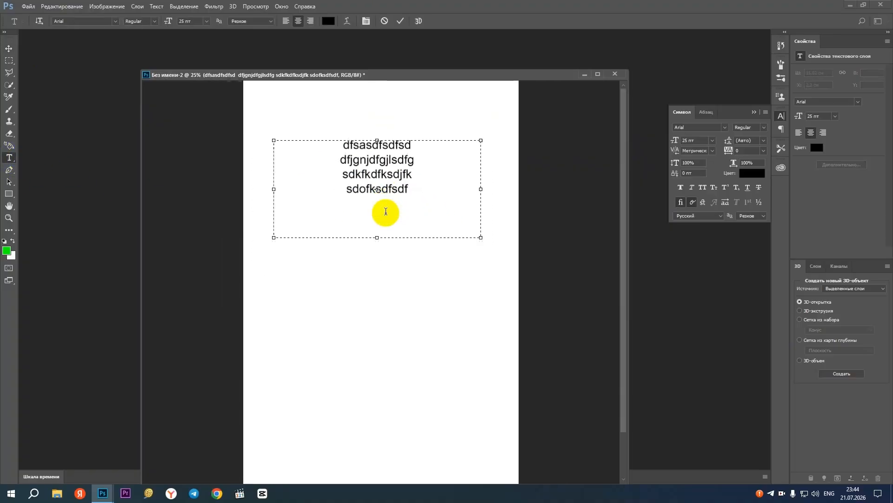
{"action": "scroll", "coordinate": [384, 210], "scroll_direction": "up", "scroll_amount": 5}
{"action": "scroll", "coordinate": [425, 342], "scroll_direction": "down", "scroll_amount": 5}
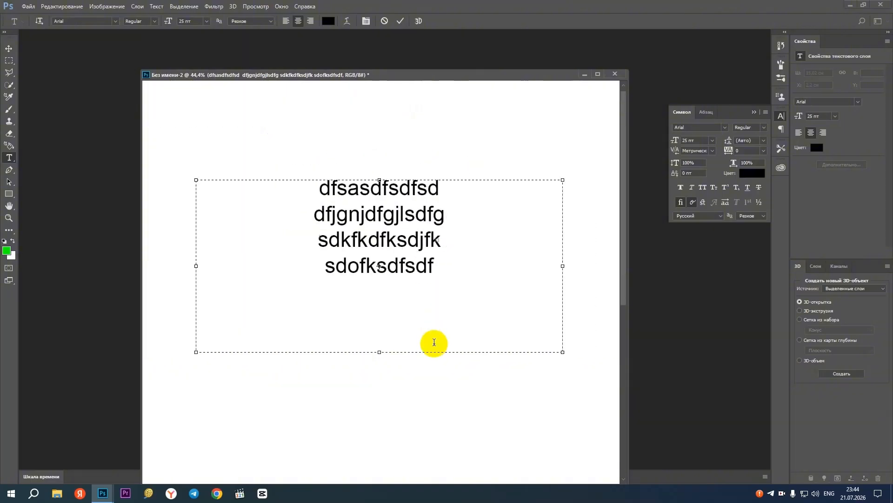
{"action": "scroll", "coordinate": [406, 196], "scroll_direction": "up", "scroll_amount": 5}
{"action": "left_click", "coordinate": [8, 49]}
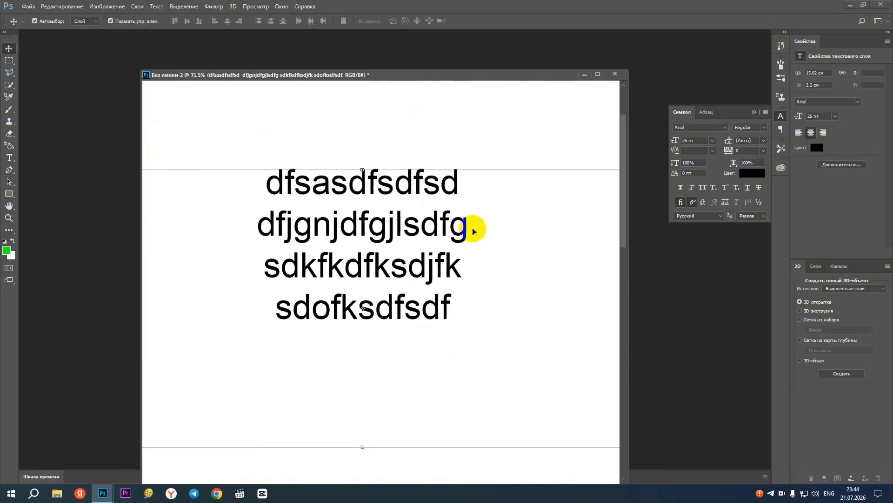
{"action": "scroll", "coordinate": [421, 202], "scroll_direction": "down", "scroll_amount": 3}
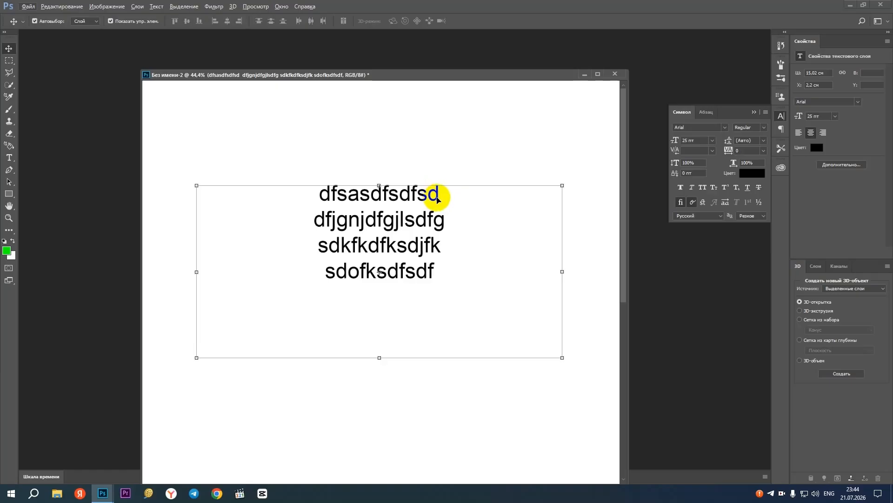
Append ". gsdfsd. sdfd" to the first line of the text block with the Type tool and commit the edit
{"action": "left_click", "coordinate": [7, 159]}
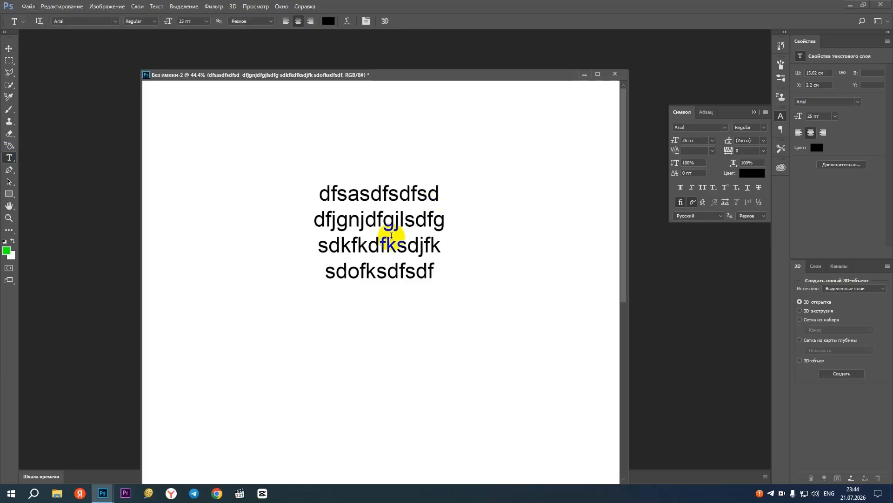
{"action": "left_click", "coordinate": [440, 200]}
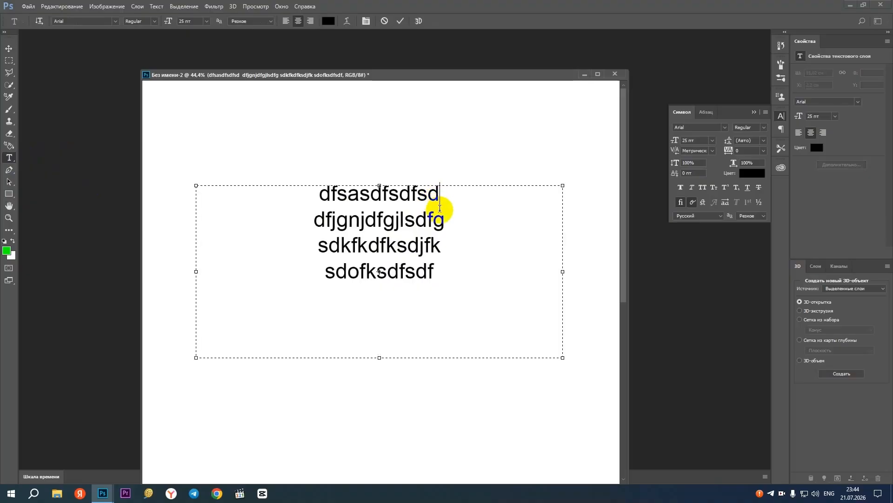
{"action": "type", "text": "."}
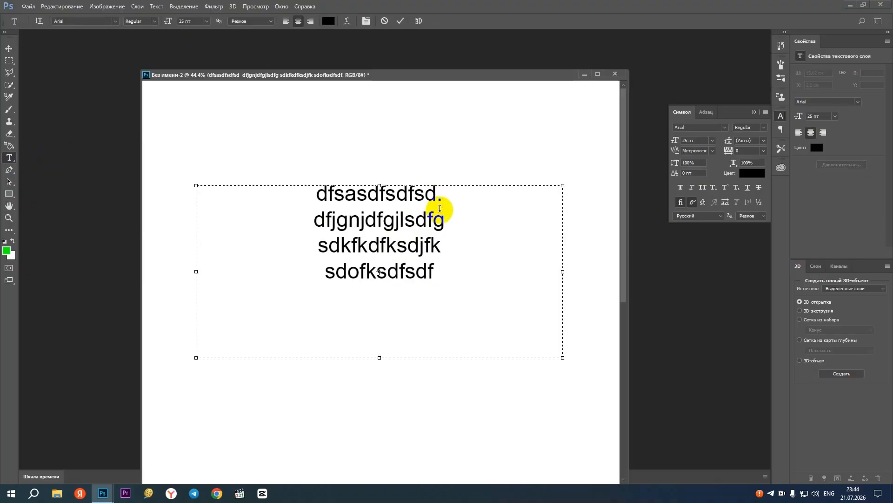
{"action": "type", "text": " gsdfsd"}
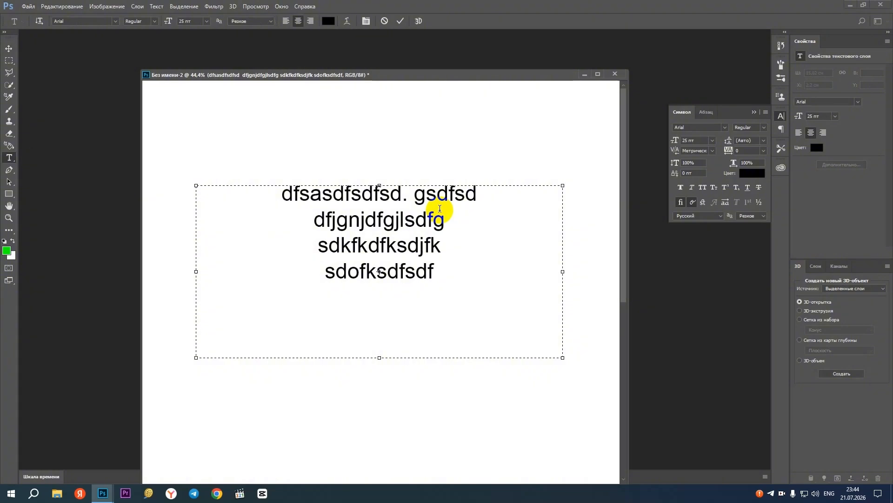
{"action": "type", "text": ". sdfd"}
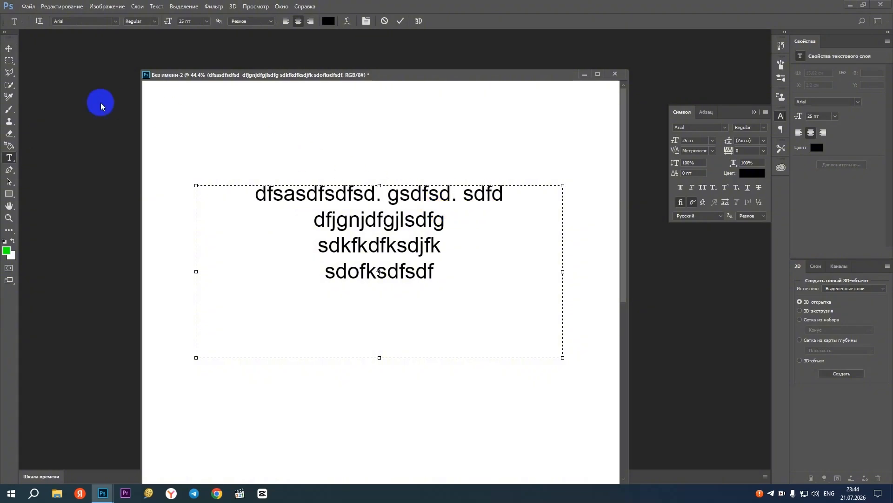
{"action": "left_click", "coordinate": [9, 48]}
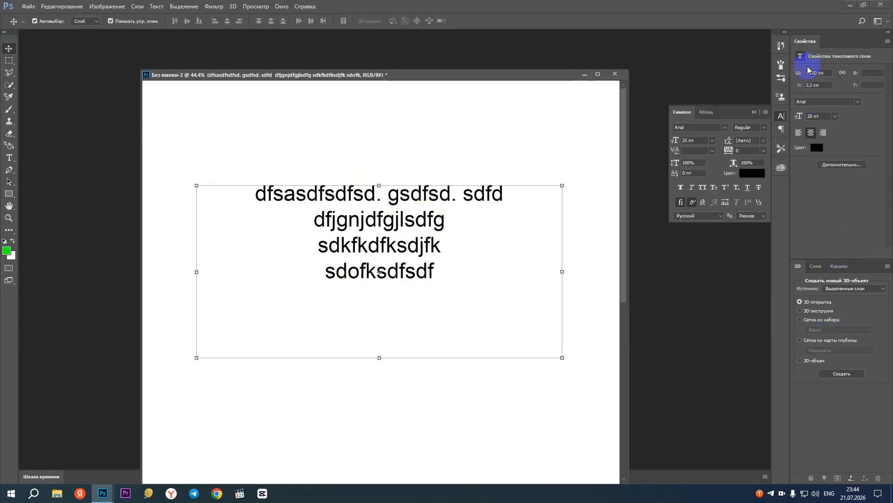
Open the text layer for editing from its layer thumbnail, append "f. fdfsd" to the last line, and commit the edit
{"action": "left_click", "coordinate": [815, 265]}
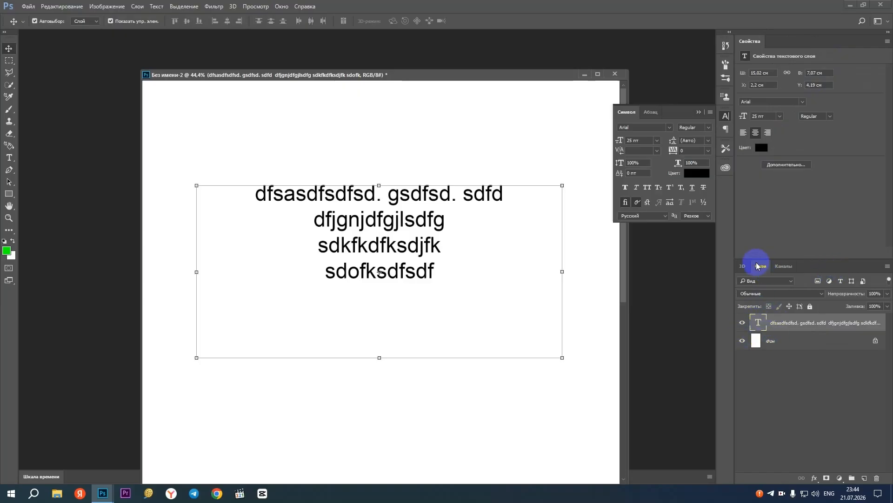
{"action": "double_click", "coordinate": [757, 323]}
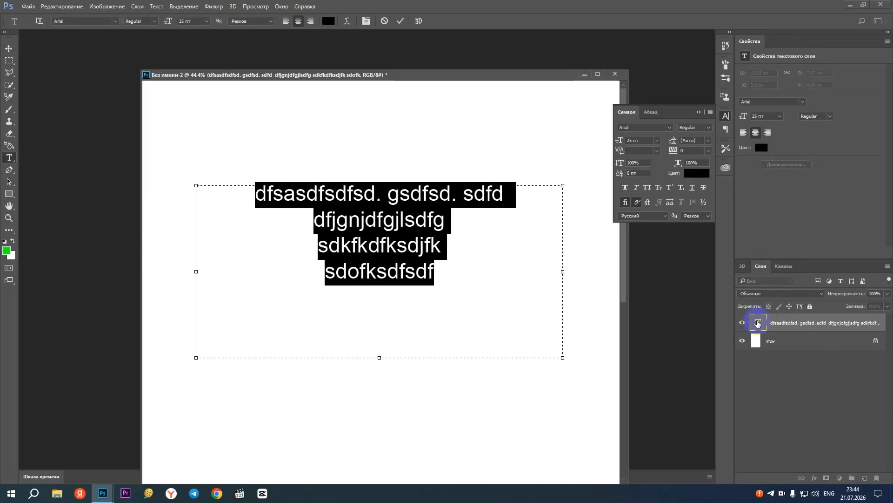
{"action": "left_click", "coordinate": [408, 209]}
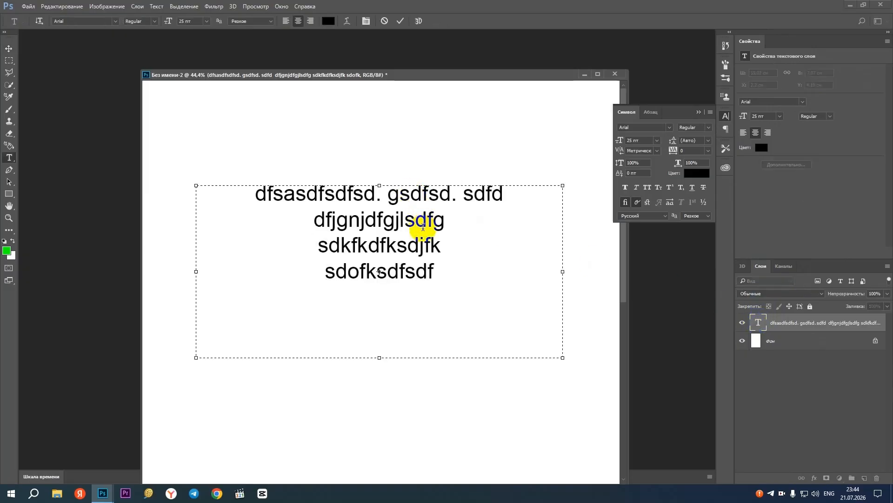
{"action": "type", "text": "f"}
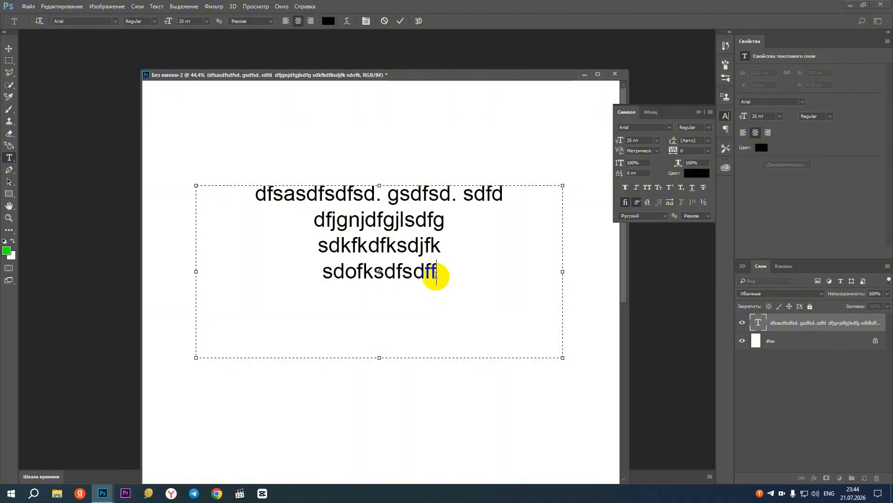
{"action": "type", "text": "f. fdfs"}
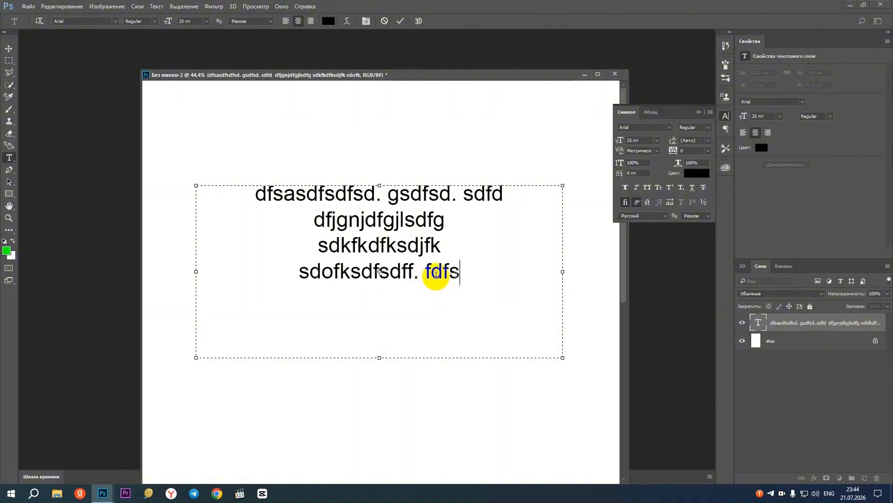
{"action": "type", "text": "d"}
{"action": "left_click", "coordinate": [14, 52]}
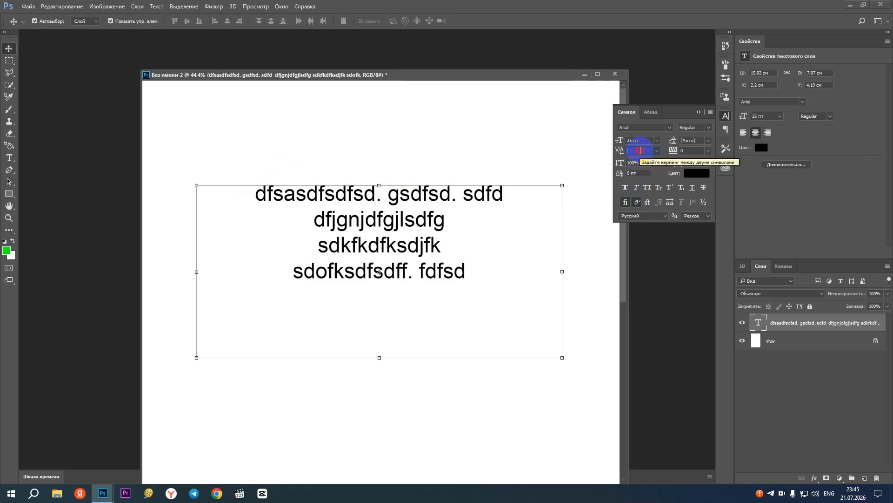
Try Optical kerning on the text block and switch it back to Metrics
{"action": "left_click", "coordinate": [656, 151]}
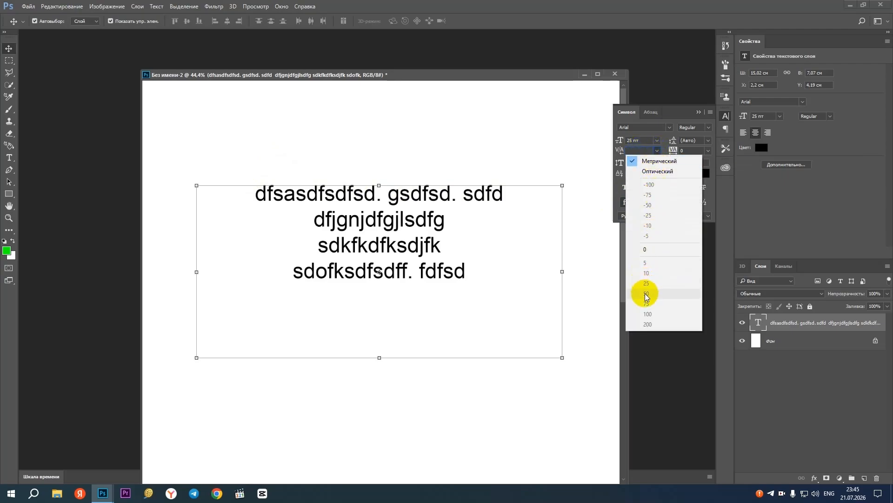
{"action": "left_click", "coordinate": [656, 171]}
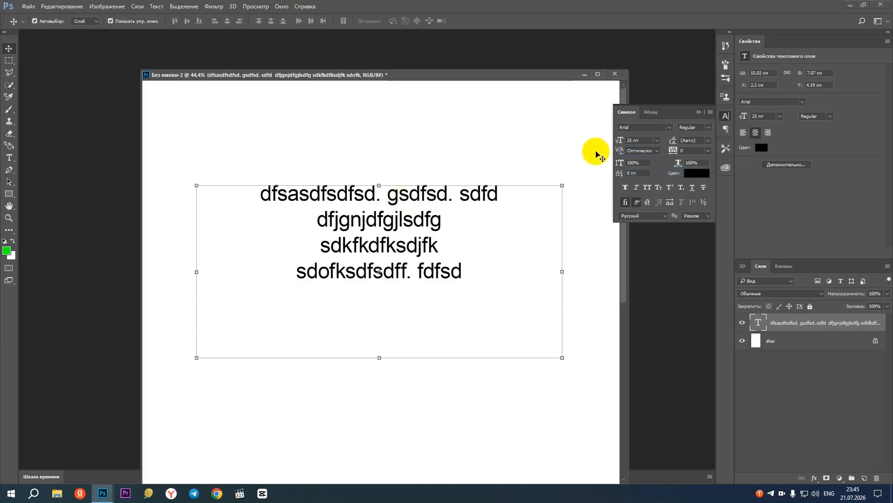
{"action": "left_click", "coordinate": [655, 151]}
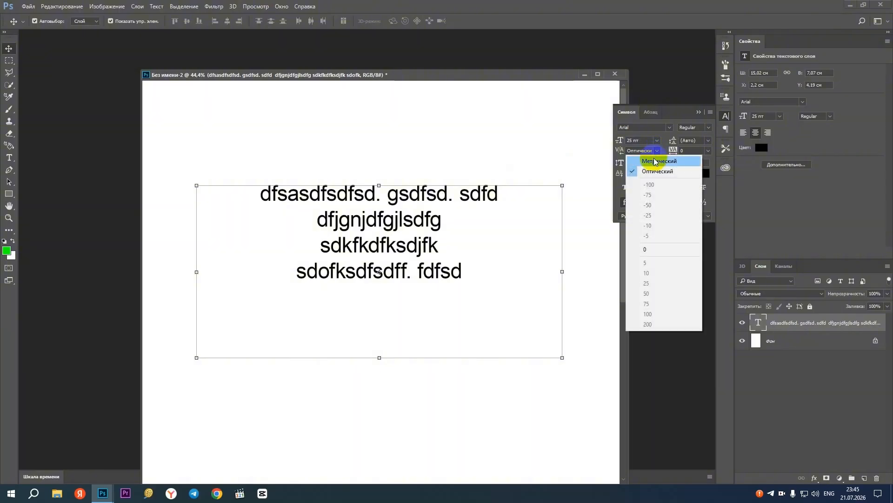
{"action": "left_click", "coordinate": [656, 161]}
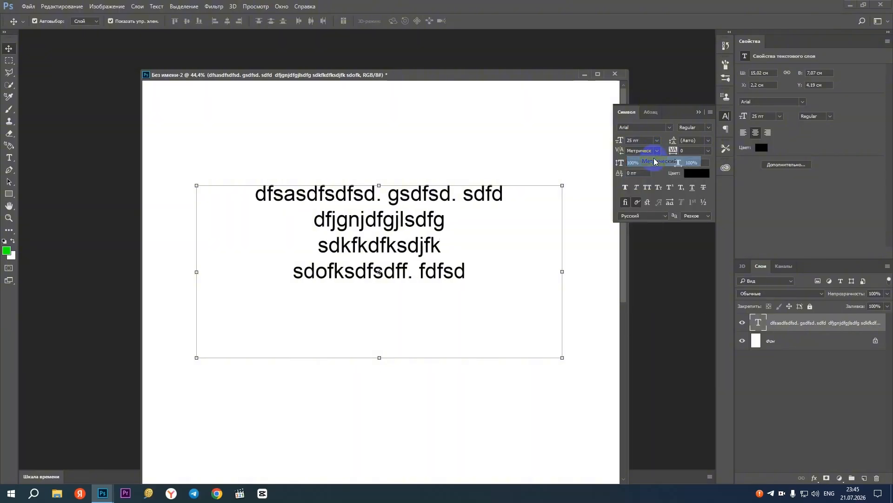
Try a space after "dfsasdf" in the first line with the Type tool, remove it, and return to the Move tool
{"action": "left_click", "coordinate": [9, 157]}
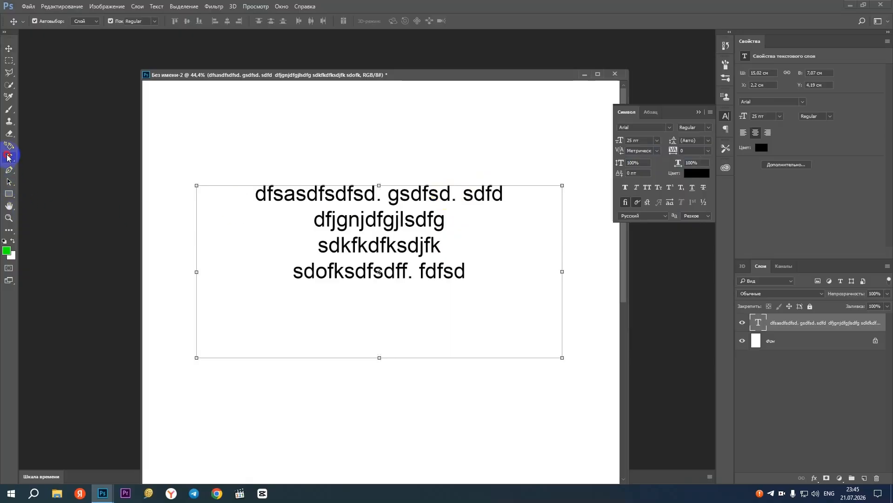
{"action": "left_click", "coordinate": [325, 195]}
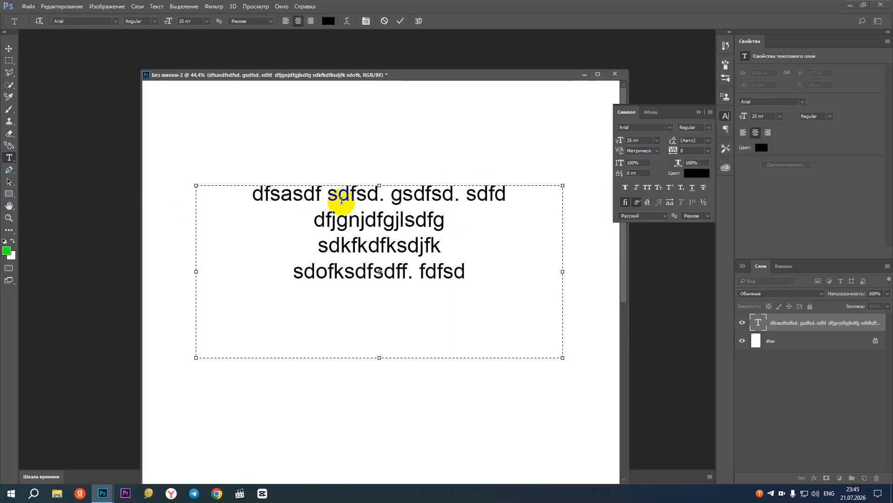
{"action": "key", "text": "BackSpace"}
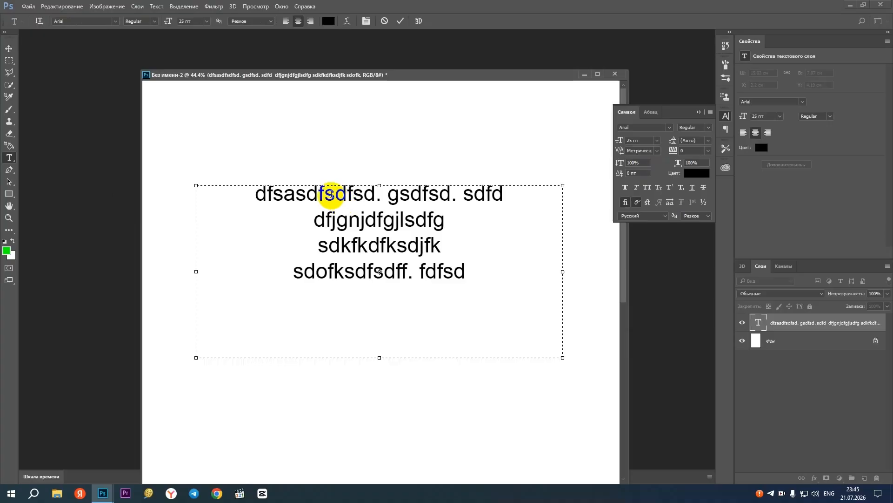
{"action": "left_click", "coordinate": [9, 50]}
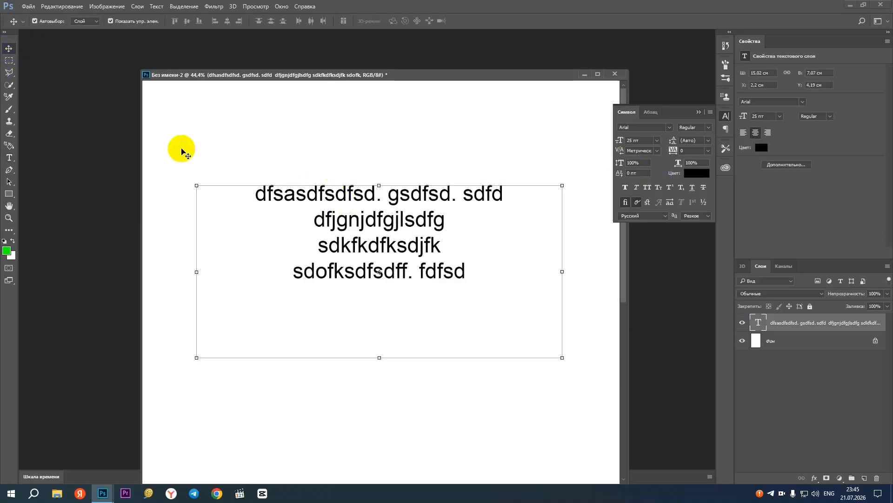
Try a baseline shift of 20 pt on the text block and undo it
{"action": "left_click", "coordinate": [643, 173]}
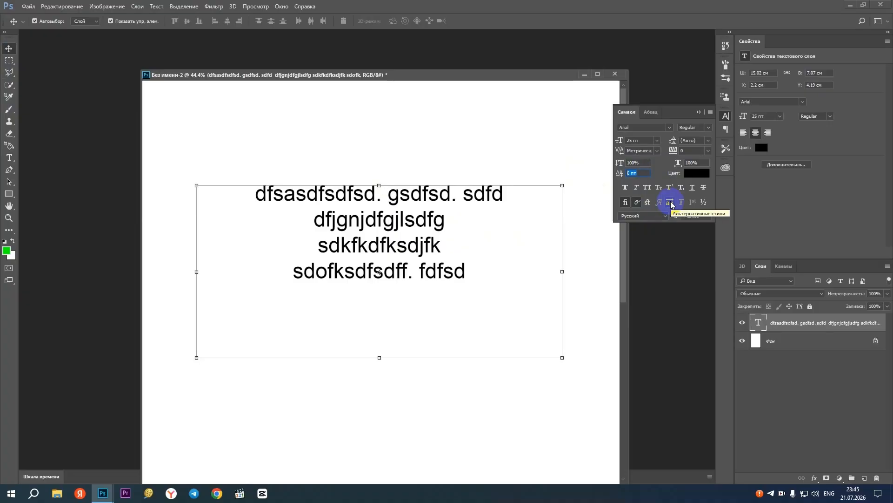
{"action": "type", "text": "20"}
{"action": "key", "text": "Return"}
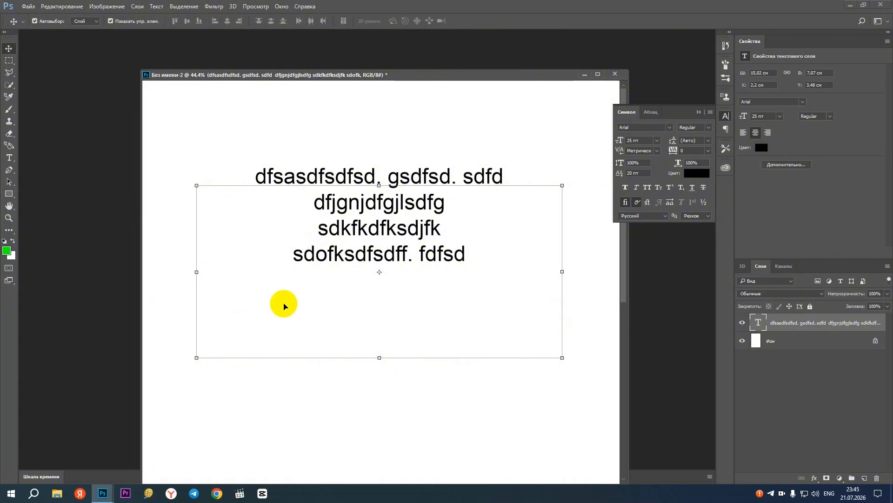
{"action": "key", "text": "ctrl+z"}
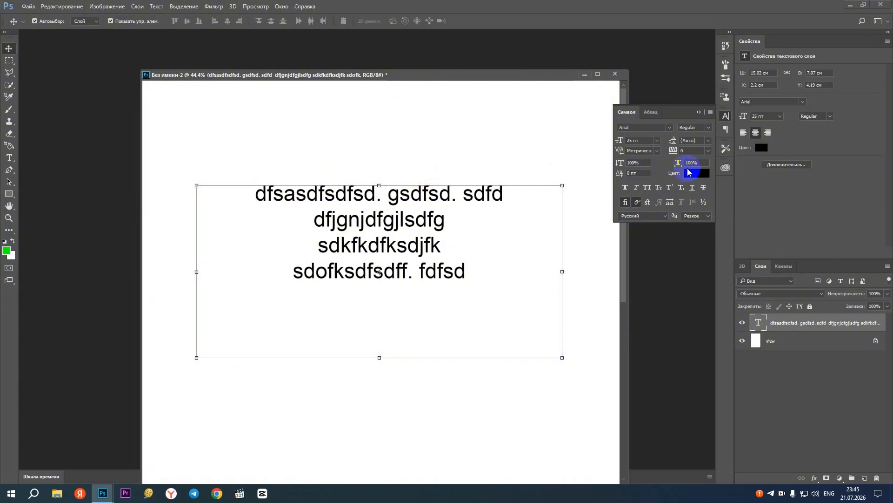
Try a horizontal scale of 200% on the text block and set it back to 100%
{"action": "left_click", "coordinate": [700, 163]}
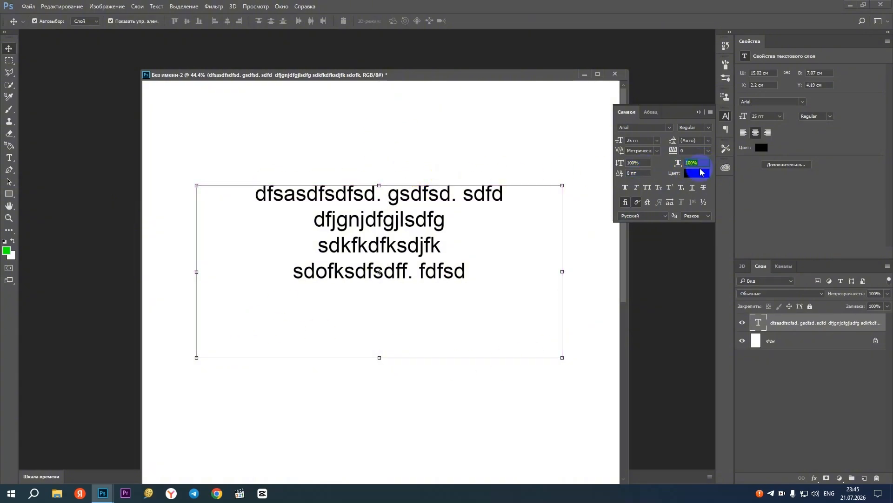
{"action": "type", "text": "200"}
{"action": "key", "text": "Return"}
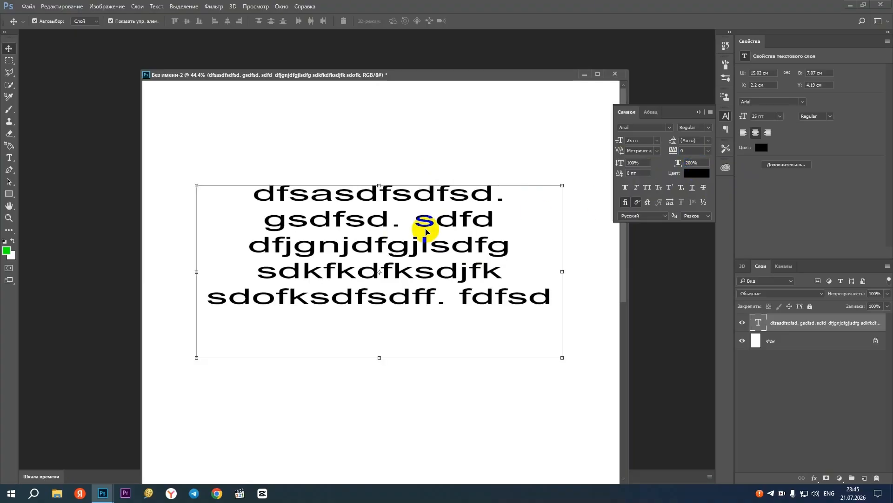
{"action": "key", "text": "ctrl"}
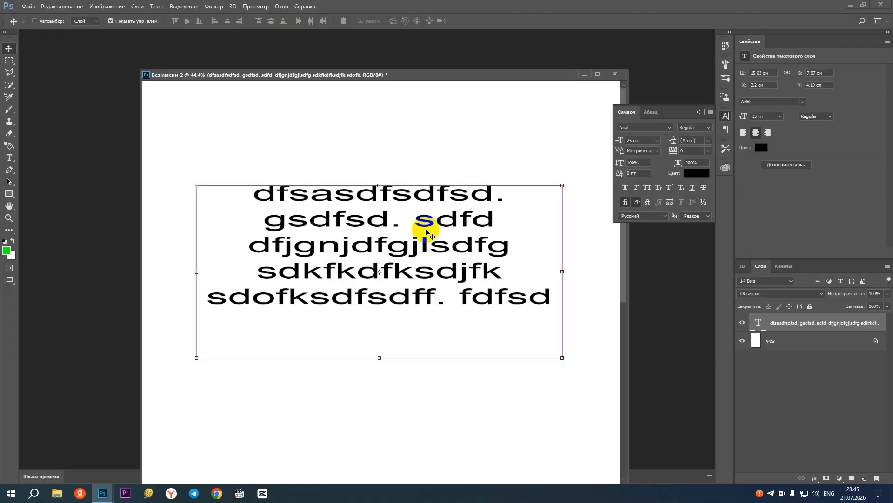
{"action": "left_click_drag", "start_coordinate": [700, 161], "coordinate": [635, 161]}
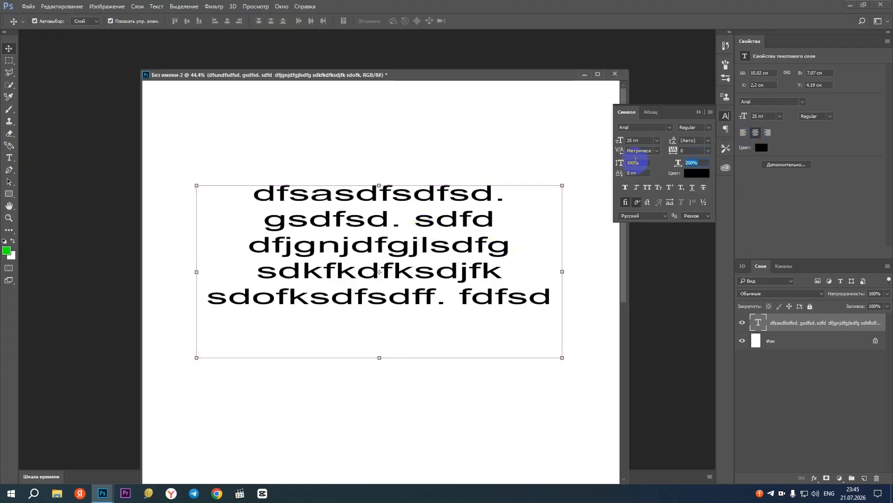
{"action": "key", "text": "Return"}
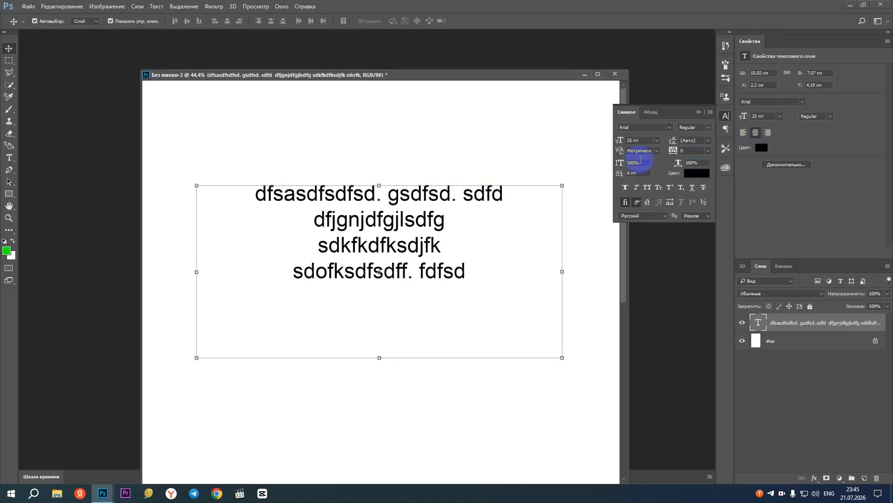
Try the Arial font styles Bold, Bold Italic and Black on the text block
{"action": "left_click", "coordinate": [706, 134]}
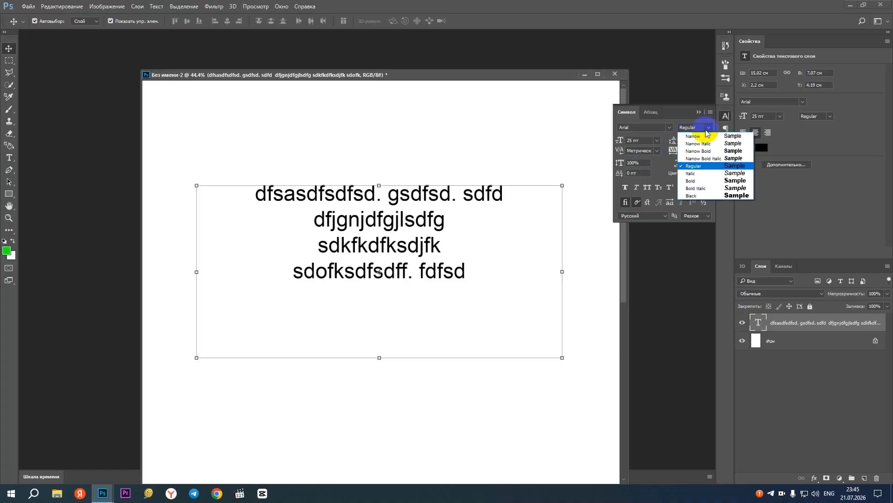
{"action": "left_click", "coordinate": [723, 180]}
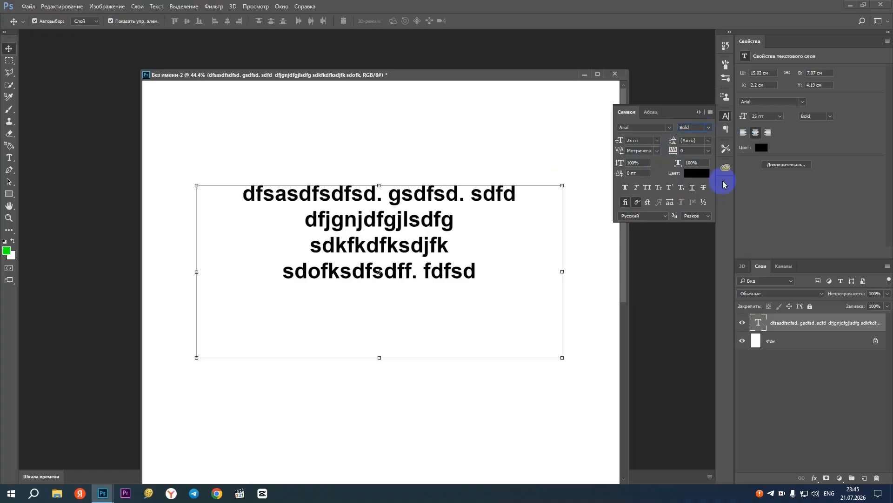
{"action": "left_click", "coordinate": [705, 133]}
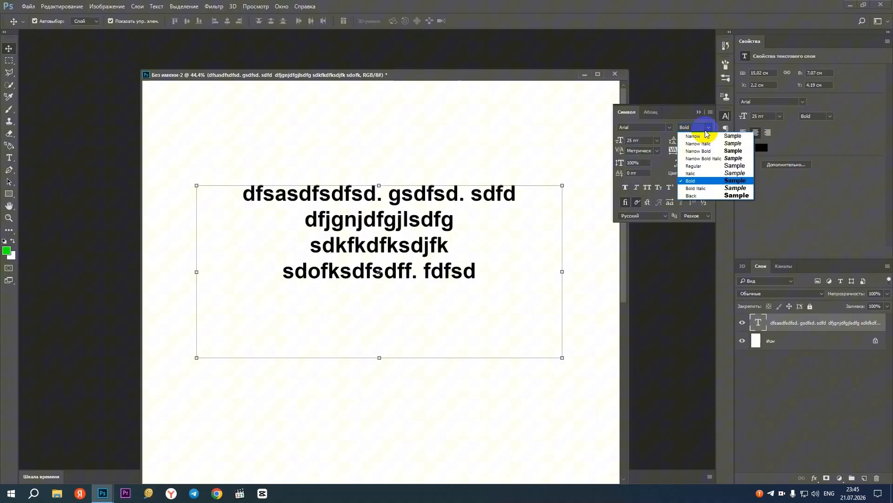
{"action": "left_click", "coordinate": [705, 188]}
{"action": "left_click", "coordinate": [708, 127]}
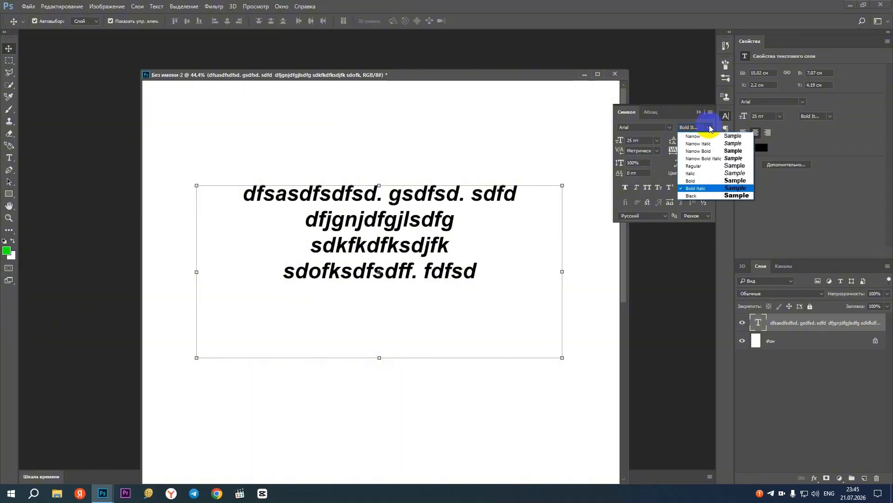
{"action": "left_click", "coordinate": [702, 195]}
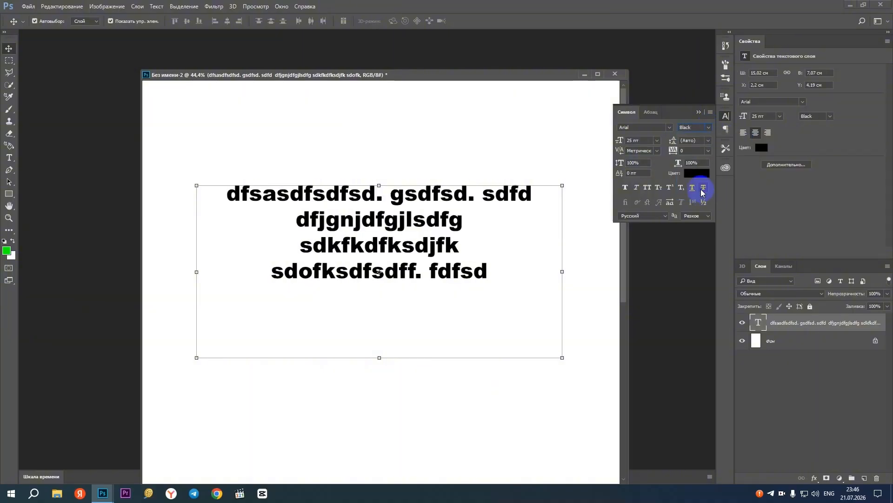
Browse the font list and try the CircleC and ArtScript fonts on the text block
{"action": "left_click", "coordinate": [670, 127]}
{"action": "left_click", "coordinate": [670, 127]}
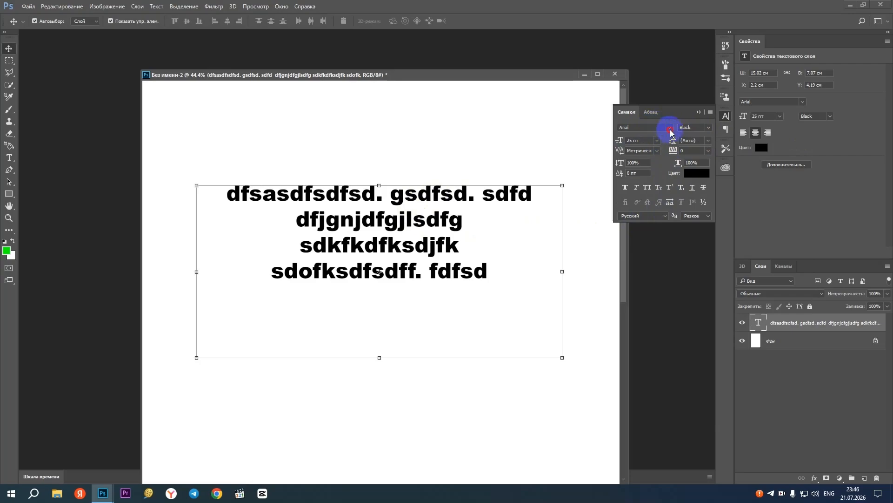
{"action": "left_click", "coordinate": [670, 127]}
{"action": "scroll", "coordinate": [698, 289], "scroll_direction": "down", "scroll_amount": 5}
{"action": "scroll", "coordinate": [702, 307], "scroll_direction": "down", "scroll_amount": 10}
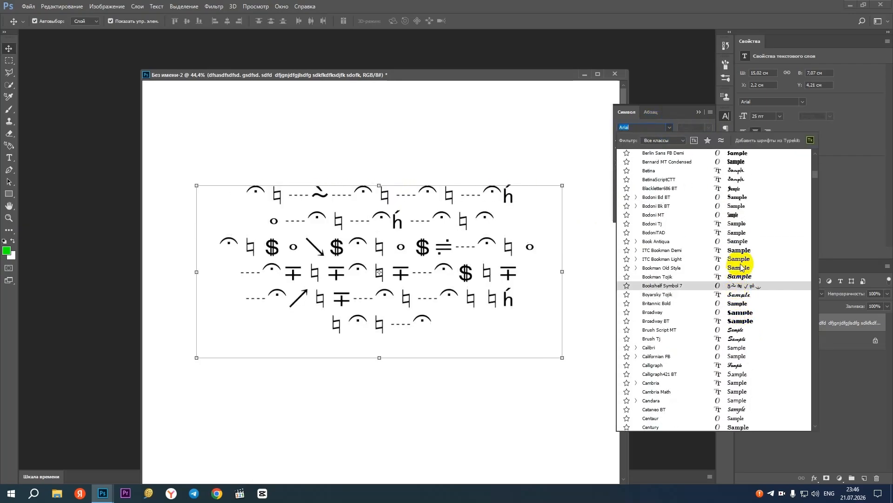
{"action": "scroll", "coordinate": [740, 335], "scroll_direction": "down", "scroll_amount": 5}
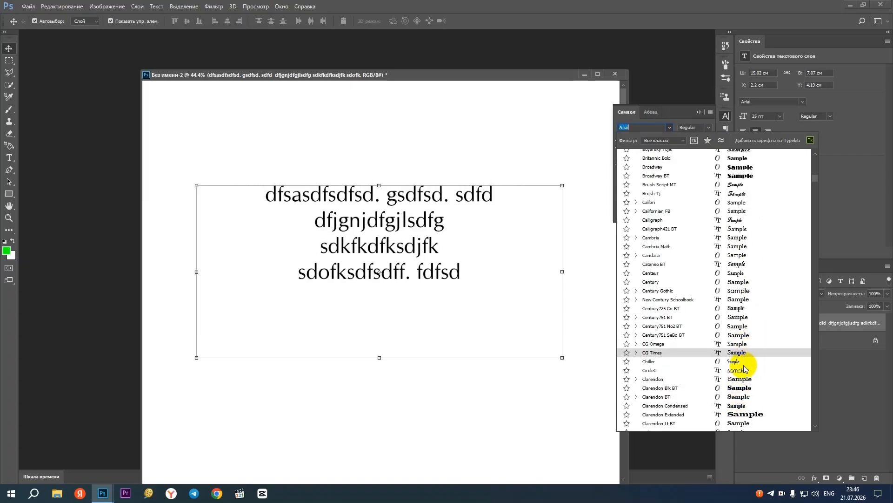
{"action": "left_click", "coordinate": [744, 370]}
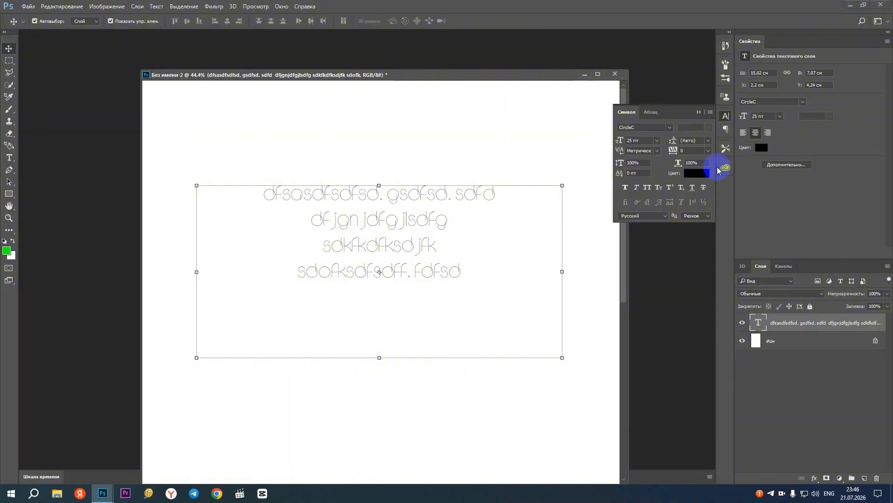
{"action": "left_click", "coordinate": [669, 127]}
{"action": "scroll", "coordinate": [702, 354], "scroll_direction": "down", "scroll_amount": 6}
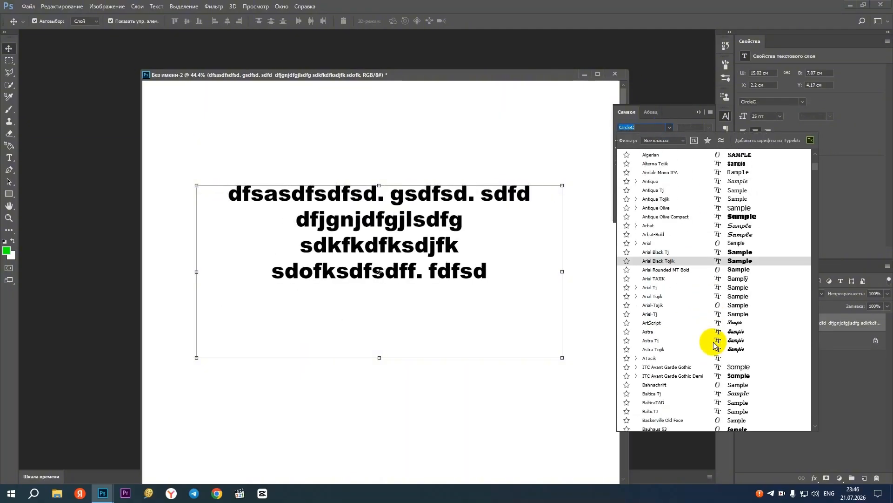
{"action": "left_click", "coordinate": [744, 324]}
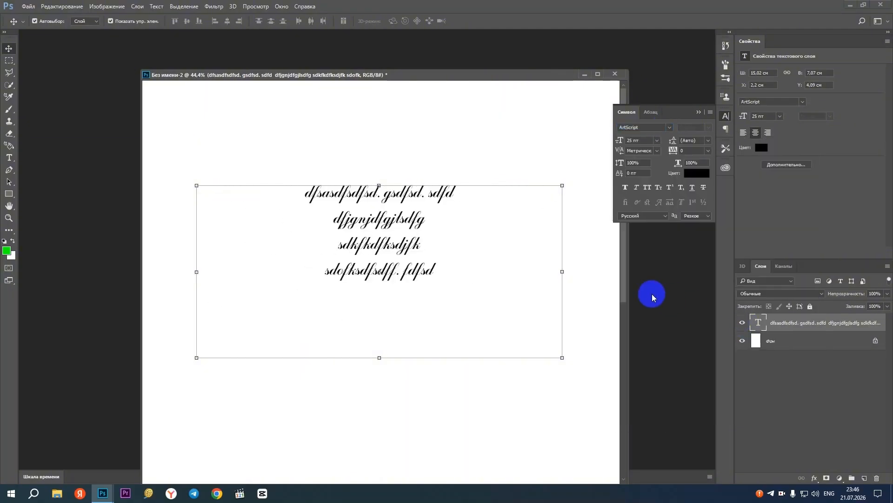
Set the text block's font to Arial Black Tj and move the block slightly down and right to about X 2.48 cm, Y 4.47 cm
{"action": "left_click", "coordinate": [669, 127]}
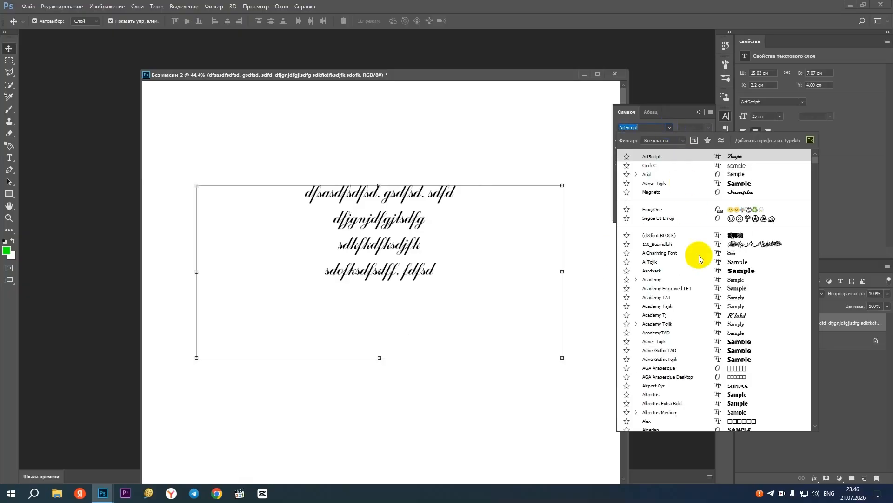
{"action": "scroll", "coordinate": [698, 253], "scroll_direction": "down", "scroll_amount": 5}
{"action": "left_click", "coordinate": [743, 377]}
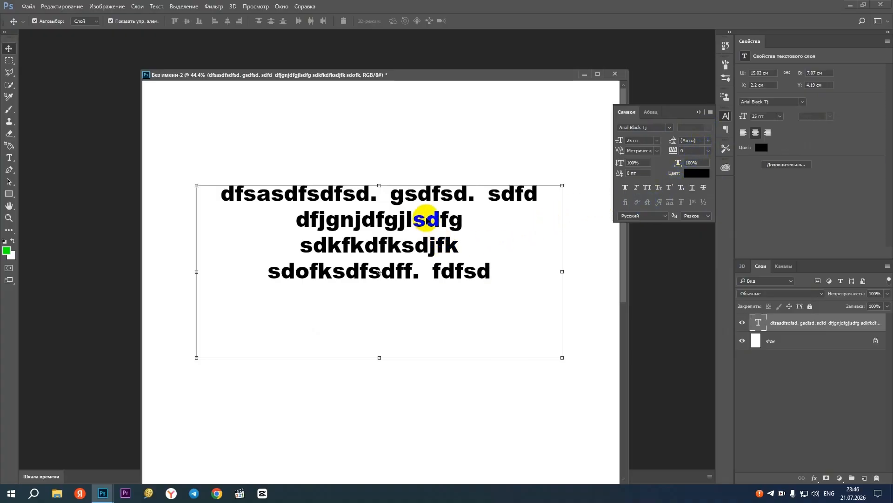
{"action": "mouse_move", "coordinate": [418, 223]}
{"action": "left_mouse_down"}
{"action": "mouse_move", "coordinate": [489, 223]}
{"action": "mouse_move", "coordinate": [425, 229]}
{"action": "left_mouse_up"}
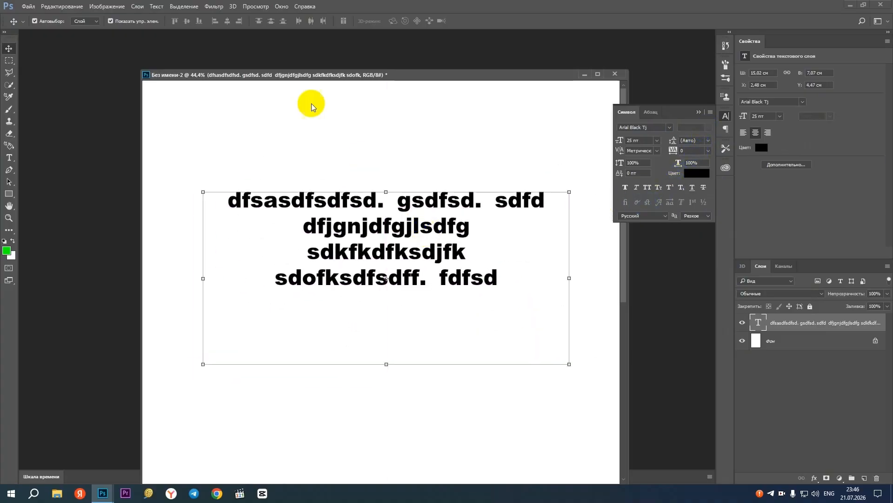
With the Type tool active, change the text colour to blue 0048da after trying red ff0000
{"action": "left_click", "coordinate": [9, 159]}
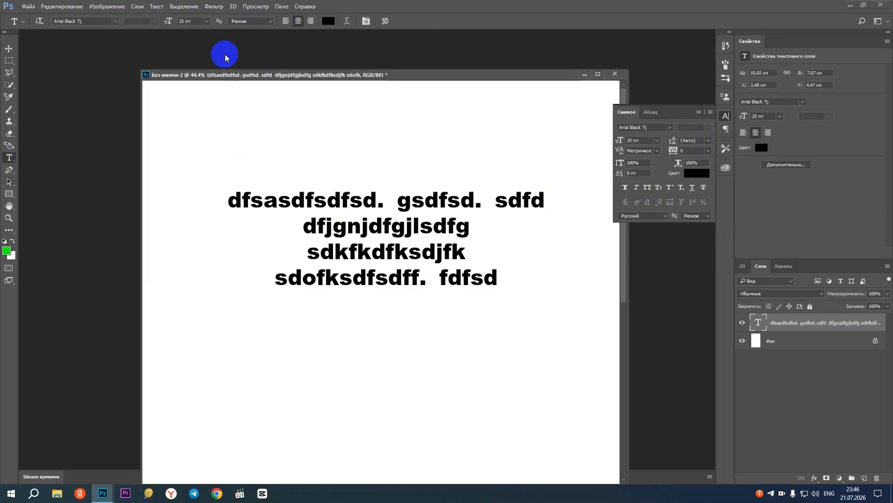
{"action": "left_click", "coordinate": [328, 21]}
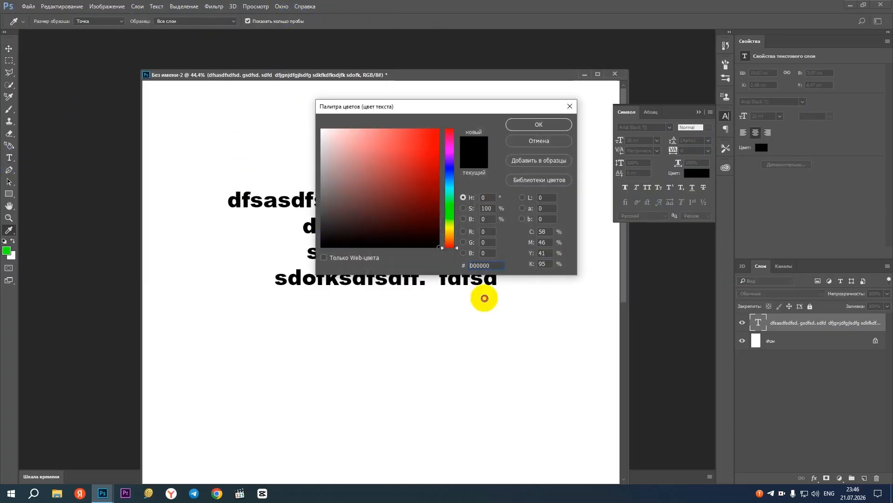
{"action": "left_click", "coordinate": [394, 168]}
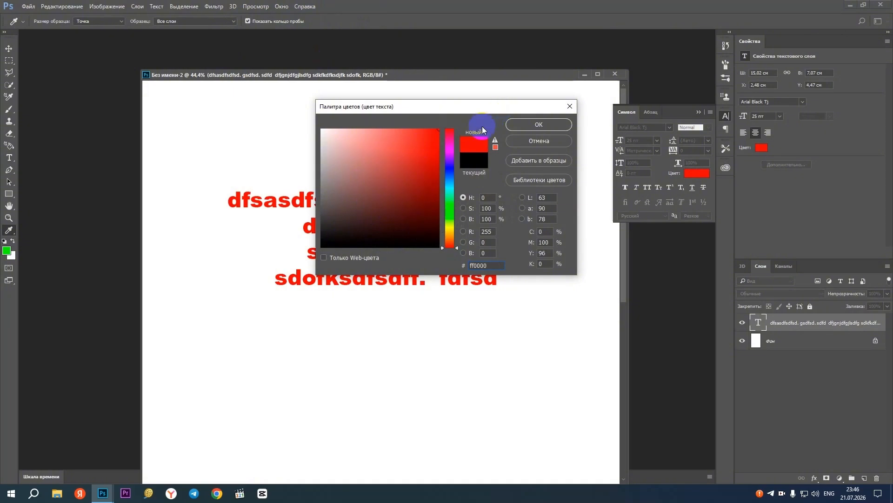
{"action": "left_click", "coordinate": [452, 175]}
{"action": "left_click_drag", "start_coordinate": [424, 156], "coordinate": [470, 146]}
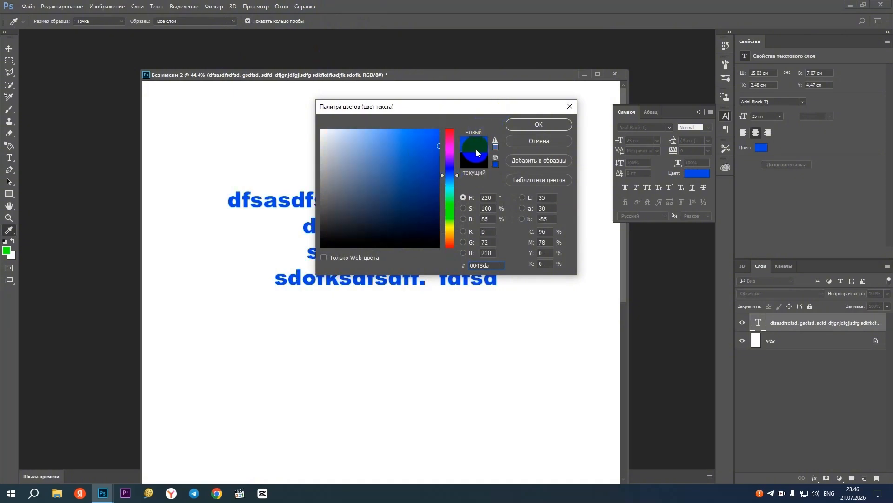
{"action": "left_click", "coordinate": [548, 126]}
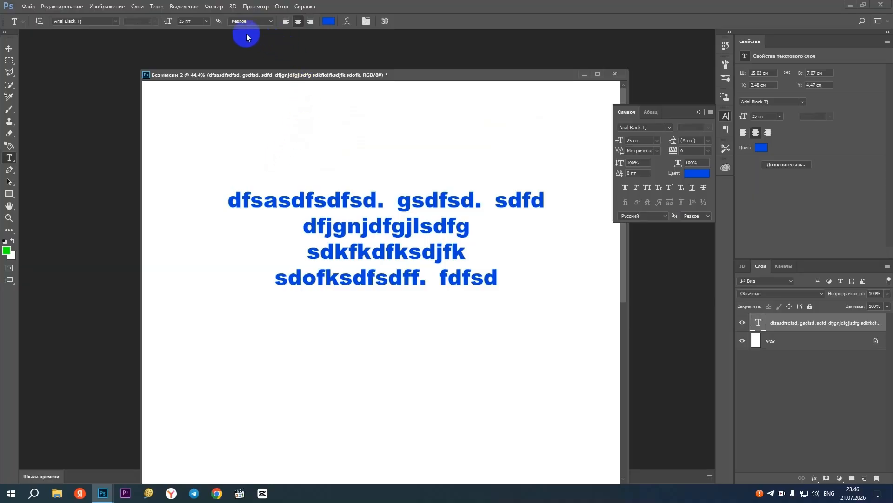
Left-align the text block and extend its last line with "sgdfg. fsf. fsdf. sft t t"
{"action": "left_click", "coordinate": [286, 21]}
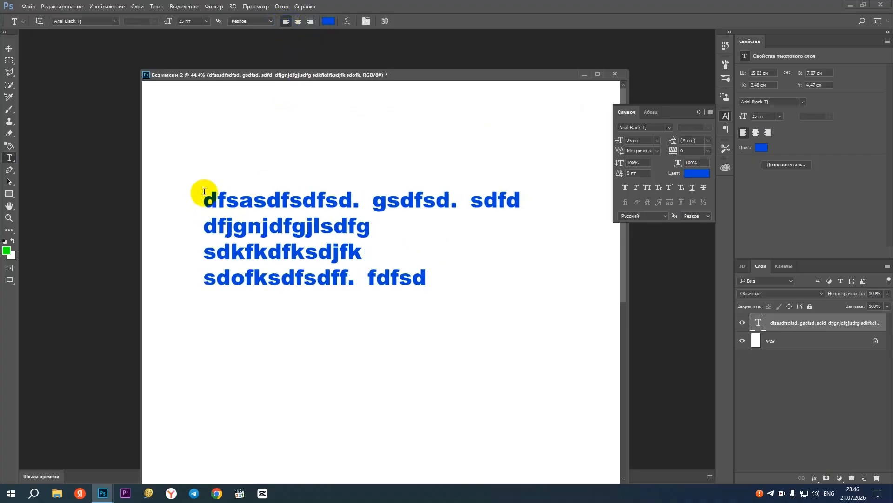
{"action": "left_click_drag", "start_coordinate": [208, 195], "coordinate": [450, 319]}
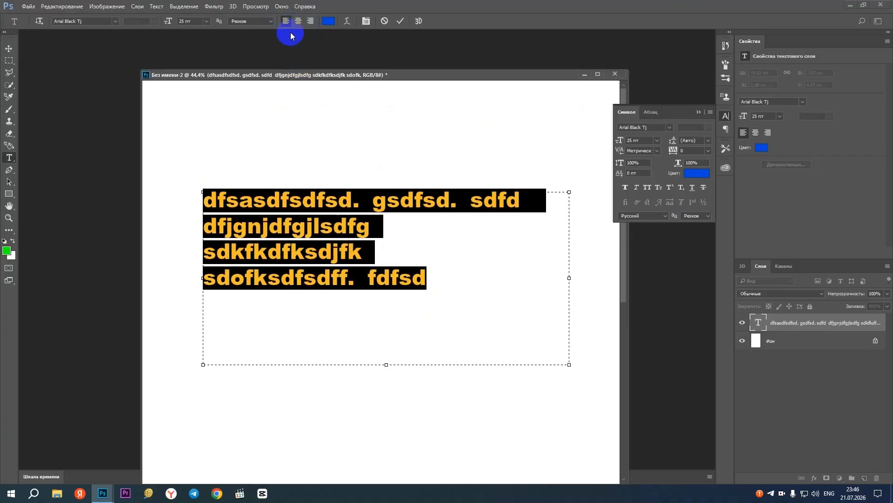
{"action": "left_click", "coordinate": [458, 278]}
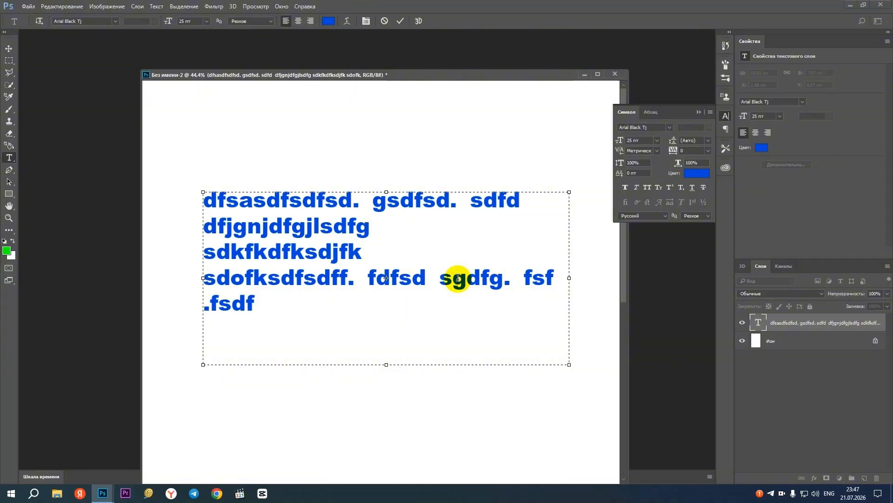
{"action": "key", "text": "BackSpace"}
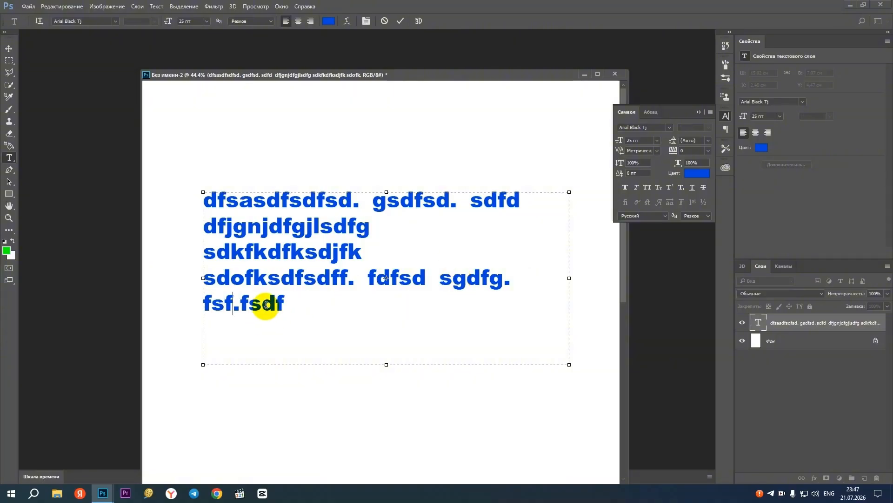
{"action": "left_click", "coordinate": [239, 303]}
{"action": "left_click", "coordinate": [265, 310]}
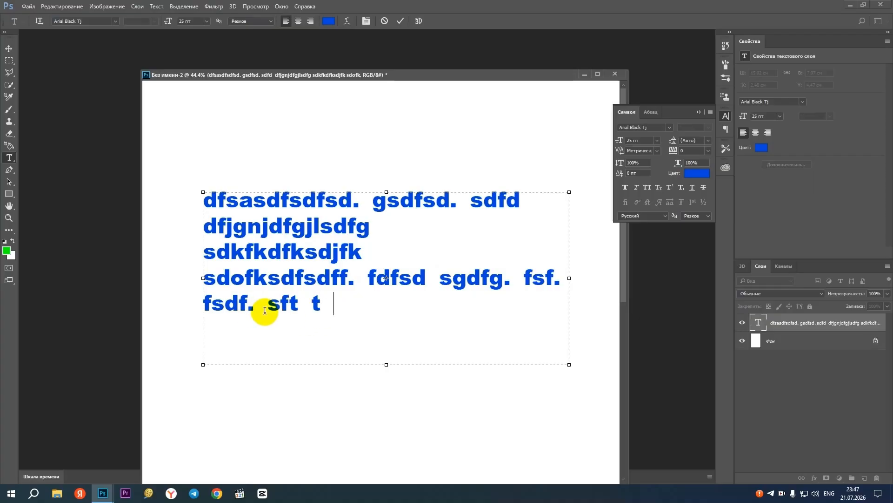
{"action": "type", "text": "t"}
{"action": "left_click_drag", "start_coordinate": [208, 274], "coordinate": [564, 285]}
{"action": "left_click", "coordinate": [558, 284]}
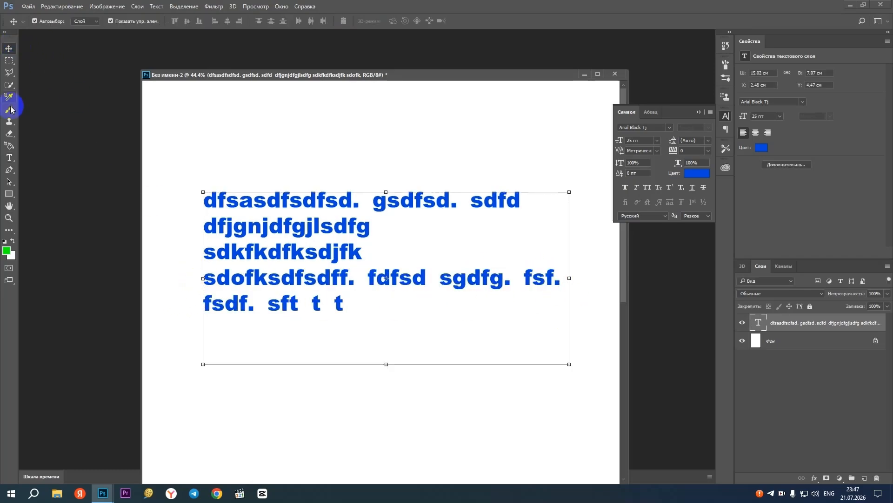
With the Type tool active, centre-align the text block and insert a line break before "gsdfsd." in the first line
{"action": "left_click", "coordinate": [170, 65]}
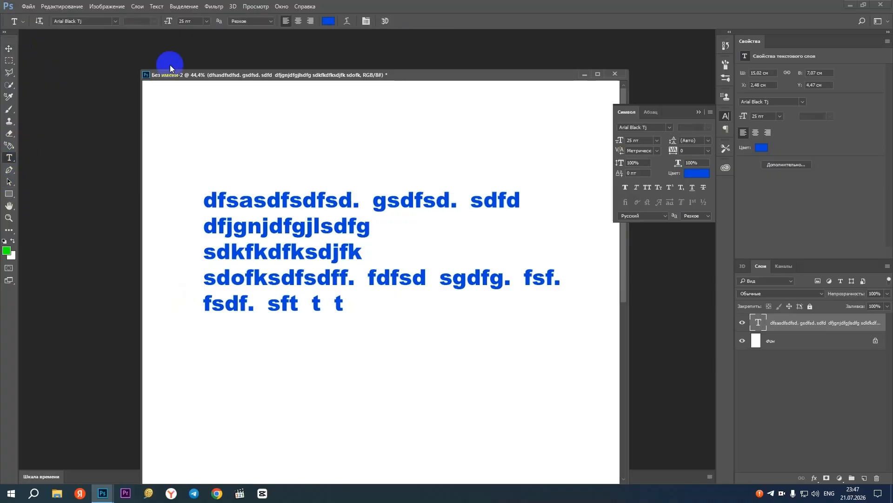
{"action": "left_click", "coordinate": [298, 21]}
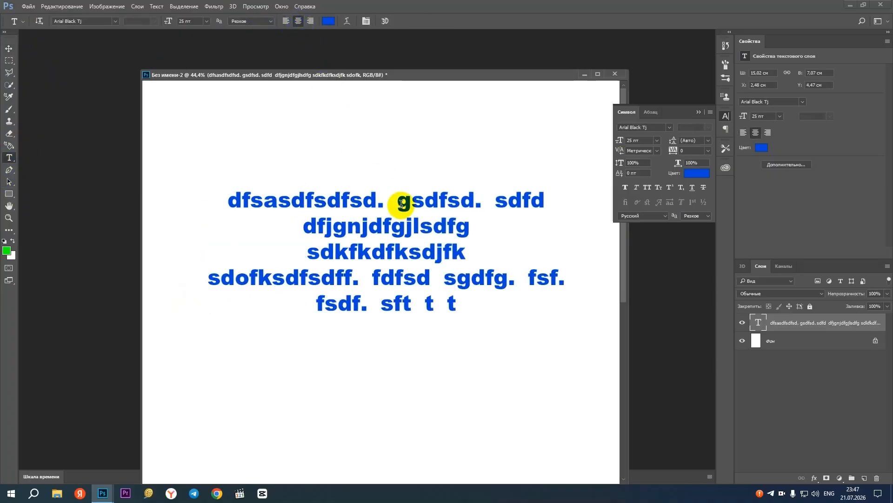
{"action": "left_click_drag", "start_coordinate": [402, 203], "coordinate": [386, 202]}
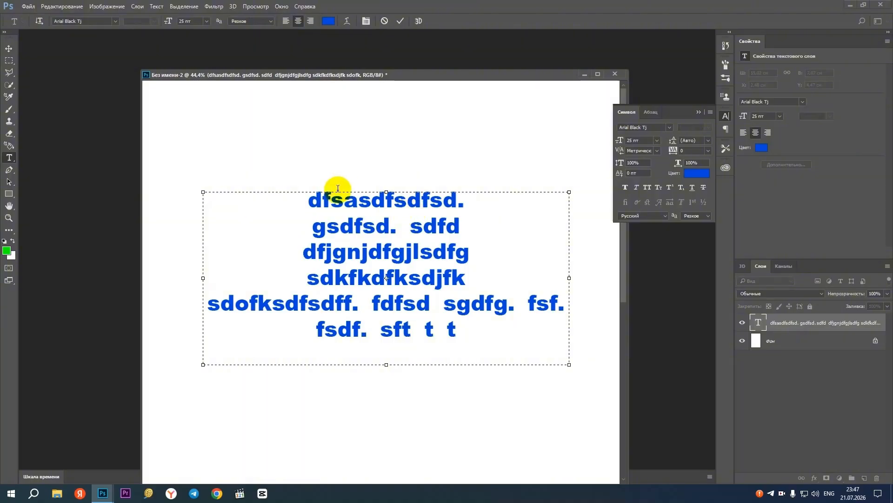
Try right alignment on the second line and on the first line separately, returning each line to centre
{"action": "left_click_drag", "start_coordinate": [407, 226], "coordinate": [401, 234]}
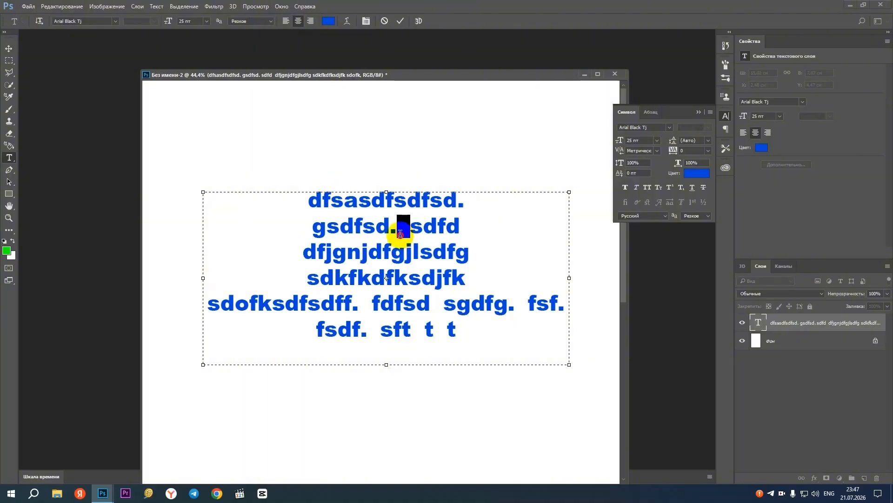
{"action": "left_click", "coordinate": [308, 21]}
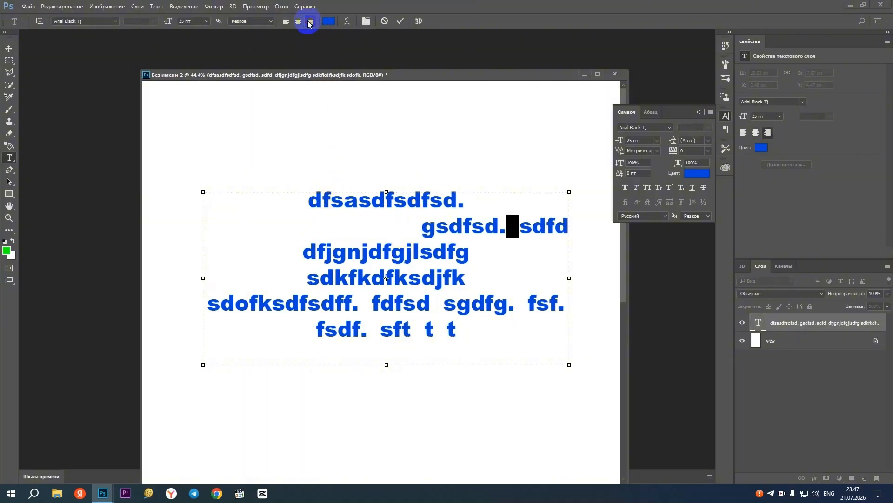
{"action": "left_click", "coordinate": [299, 21]}
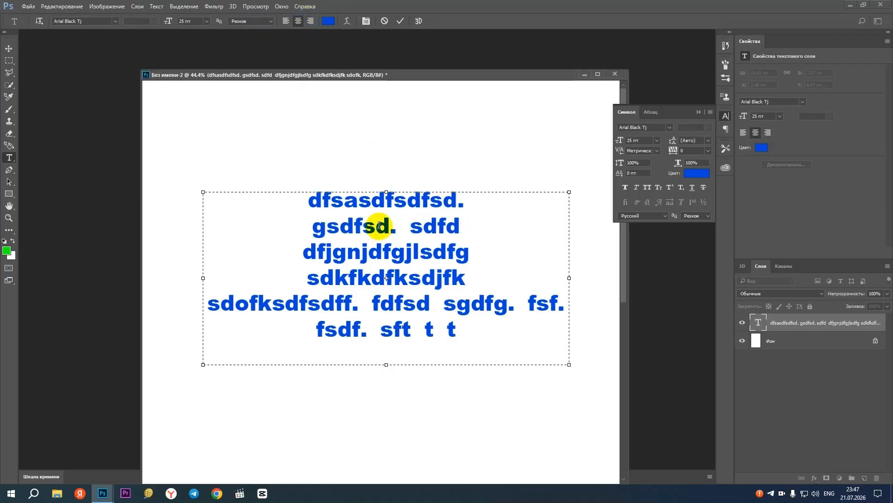
{"action": "left_click", "coordinate": [468, 204]}
{"action": "left_click", "coordinate": [311, 21]}
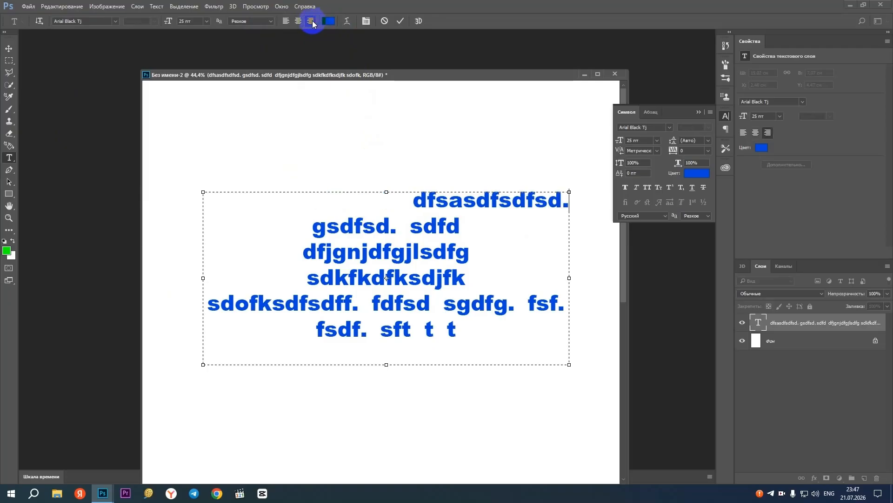
{"action": "left_click", "coordinate": [298, 21]}
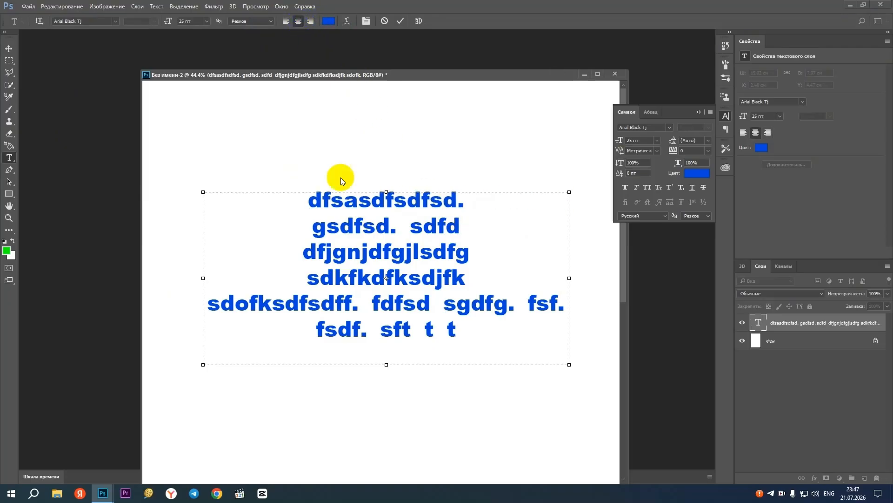
Commit the text edit and right-align the whole text block after trying centre and left alignment with the Type tool
{"action": "left_click", "coordinate": [7, 48]}
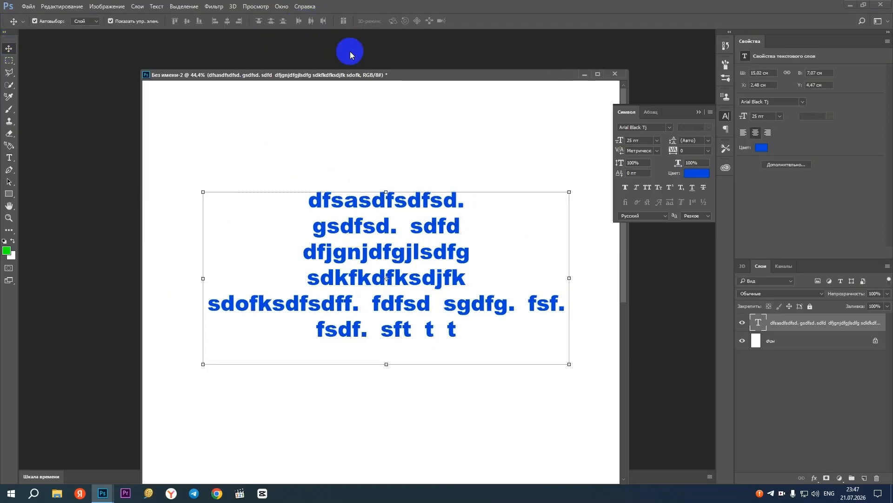
{"action": "left_click", "coordinate": [9, 157]}
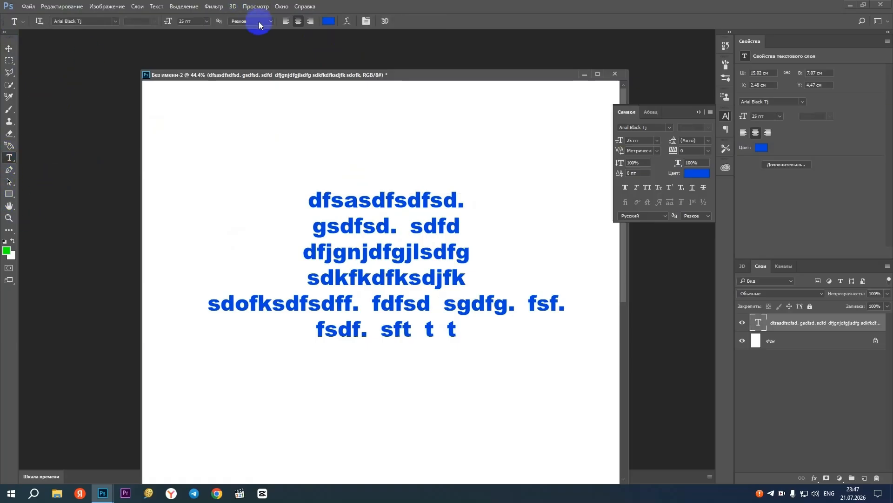
{"action": "left_click", "coordinate": [311, 21]}
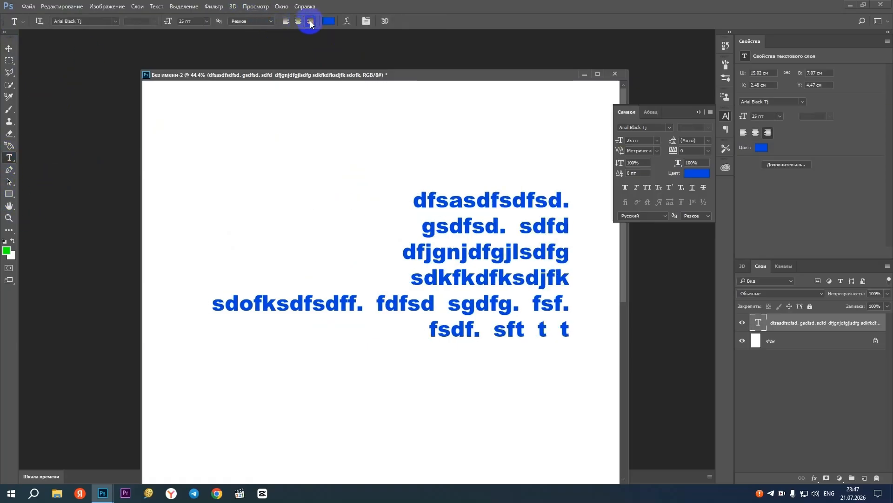
{"action": "left_click", "coordinate": [298, 21]}
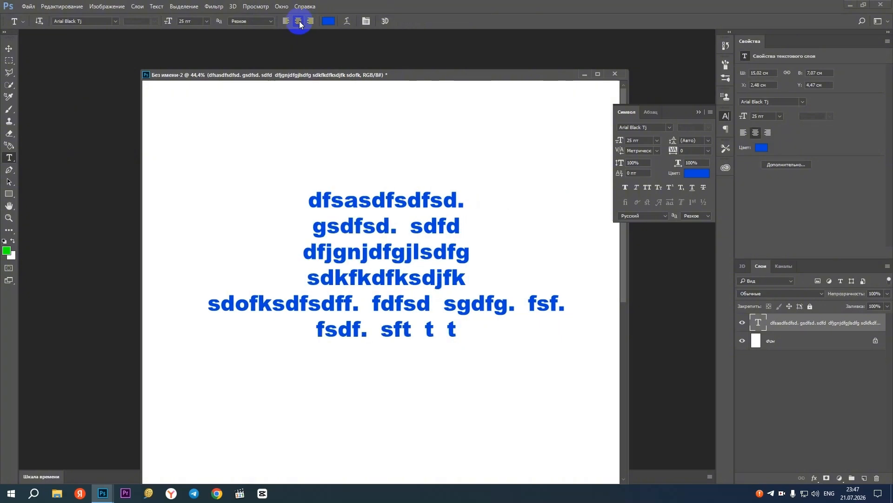
{"action": "left_click", "coordinate": [285, 22]}
{"action": "left_click", "coordinate": [313, 22]}
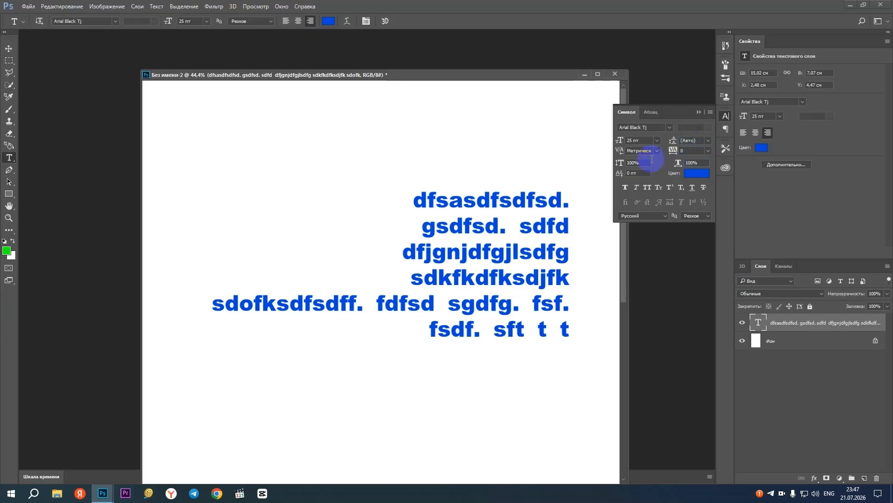
Change the colour of the whole text block to dark green
{"action": "left_click", "coordinate": [696, 177]}
{"action": "mouse_move", "coordinate": [454, 191]}
{"action": "left_mouse_down"}
{"action": "mouse_move", "coordinate": [450, 205]}
{"action": "mouse_move", "coordinate": [423, 193]}
{"action": "left_mouse_up"}
{"action": "left_click", "coordinate": [420, 204]}
{"action": "left_click", "coordinate": [539, 125]}
Try faux bold, faux italic, all caps and small caps on the text block, switching each style off again
{"action": "left_click", "coordinate": [625, 187]}
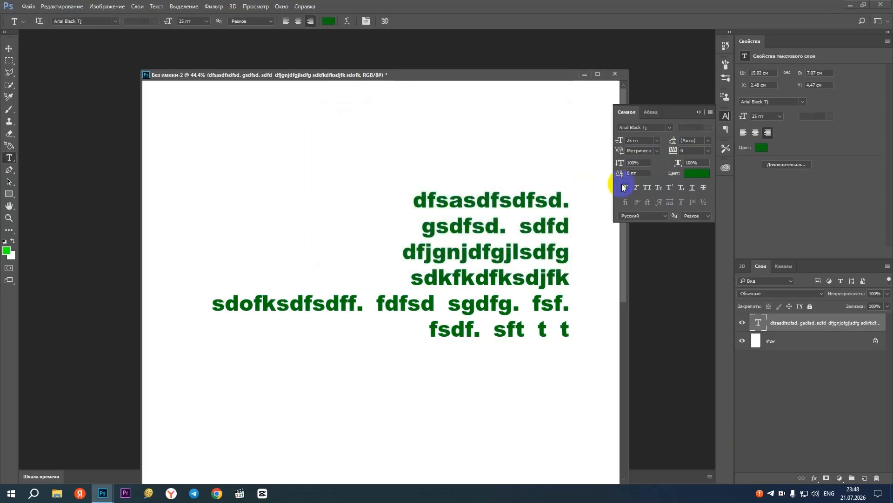
{"action": "left_click", "coordinate": [625, 189]}
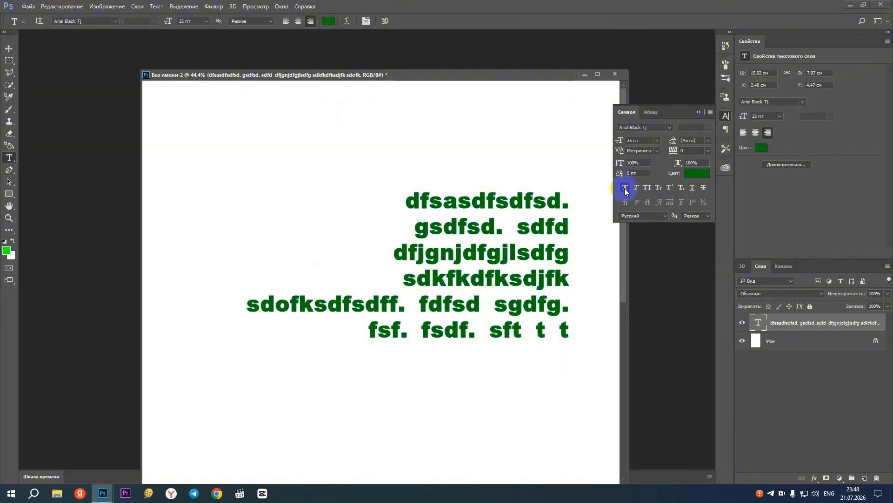
{"action": "left_click", "coordinate": [624, 189]}
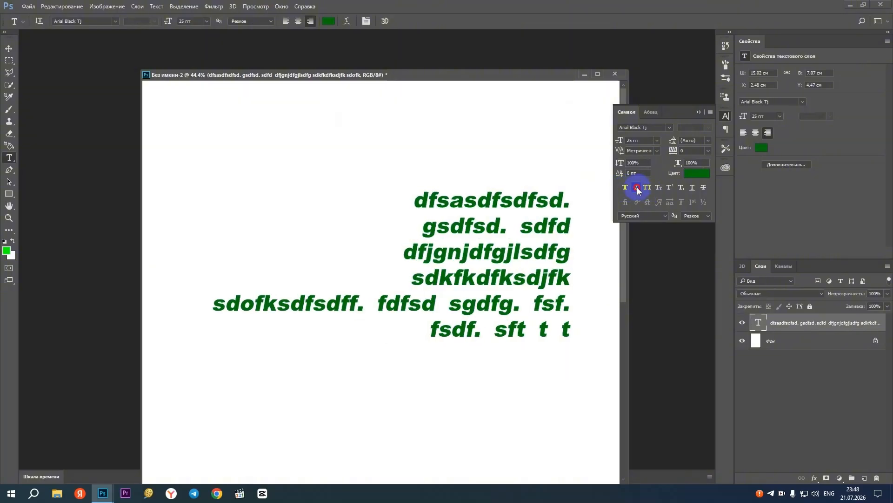
{"action": "left_click", "coordinate": [648, 188]}
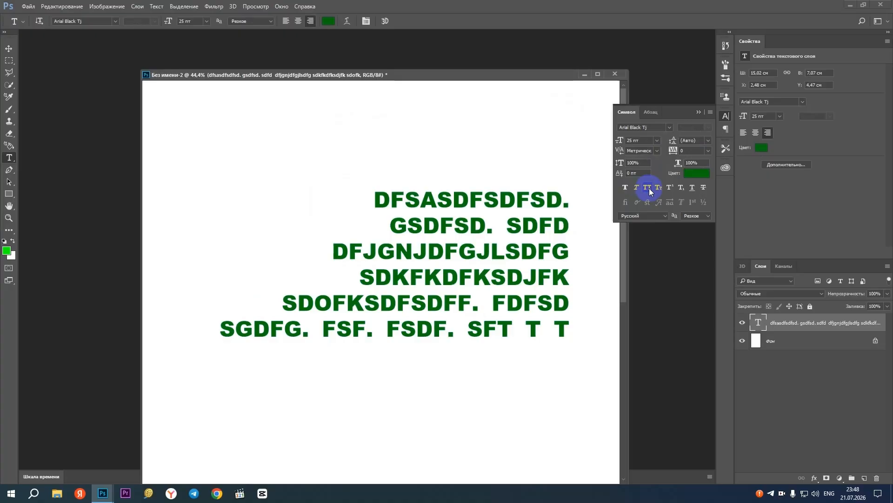
{"action": "left_click", "coordinate": [648, 188]}
{"action": "left_click", "coordinate": [659, 188]}
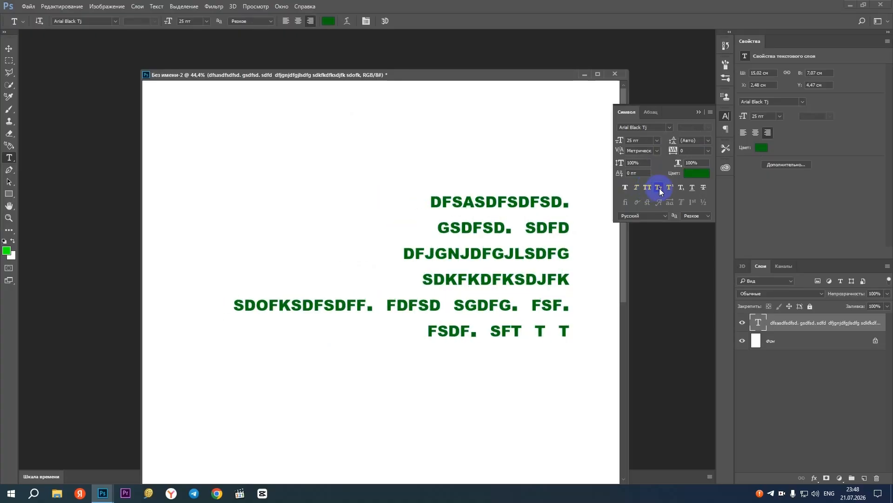
{"action": "left_click", "coordinate": [659, 188]}
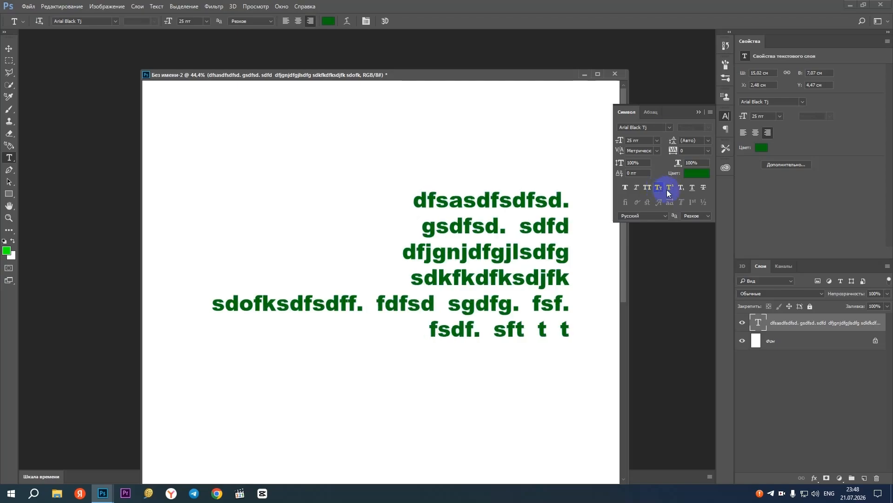
Add 320 on a new last line with its 0 set as superscript, and extend the text frame downward
{"action": "left_click", "coordinate": [560, 226]}
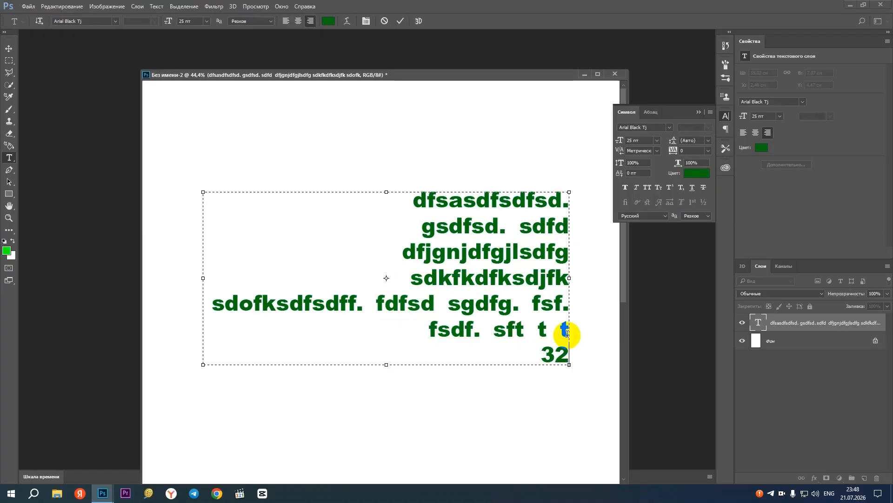
{"action": "type", "text": "0"}
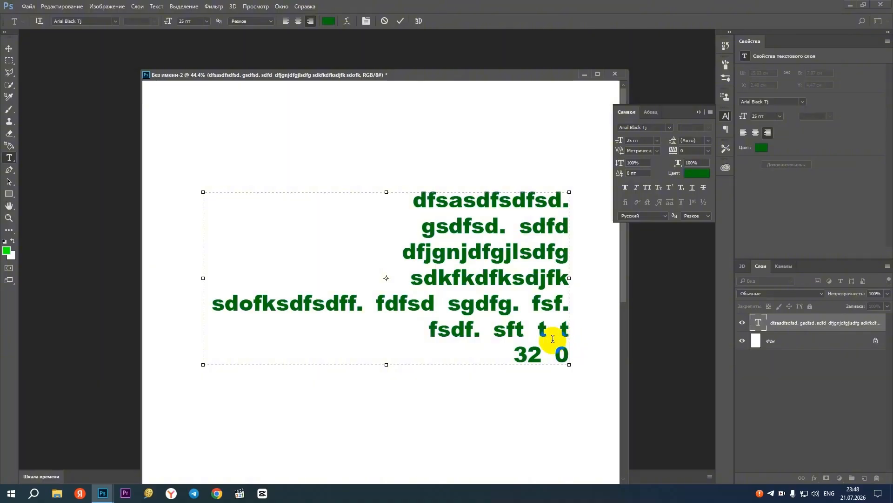
{"action": "mouse_move", "coordinate": [555, 354]}
{"action": "left_mouse_down"}
{"action": "mouse_move", "coordinate": [543, 352]}
{"action": "mouse_move", "coordinate": [569, 355]}
{"action": "left_mouse_up"}
{"action": "key", "text": "BackSpace"}
{"action": "left_click", "coordinate": [670, 187]}
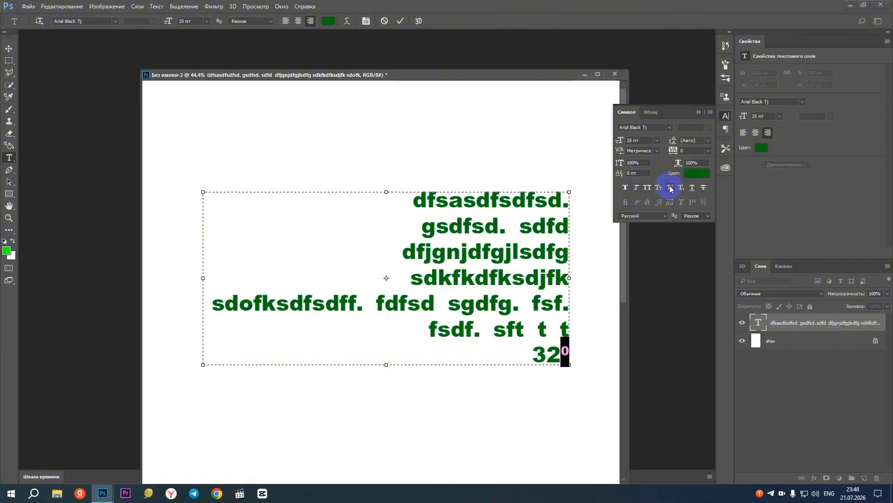
{"action": "left_click", "coordinate": [552, 355]}
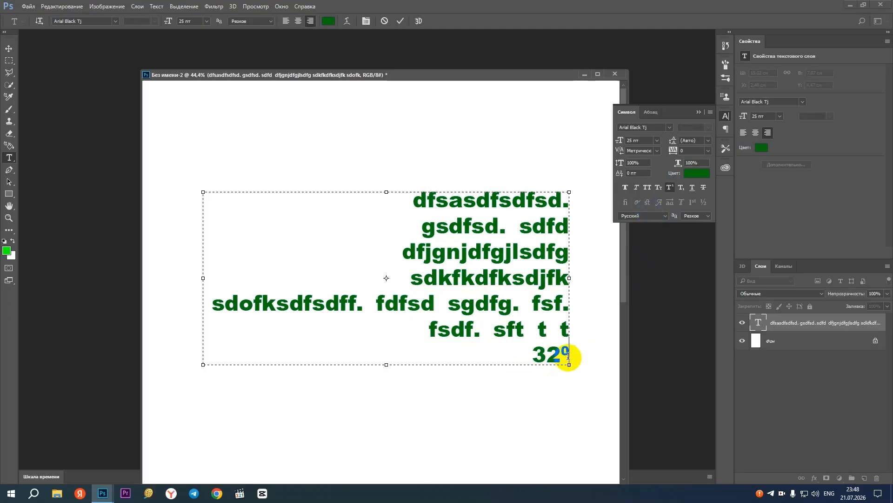
{"action": "left_click_drag", "start_coordinate": [386, 365], "coordinate": [387, 434]}
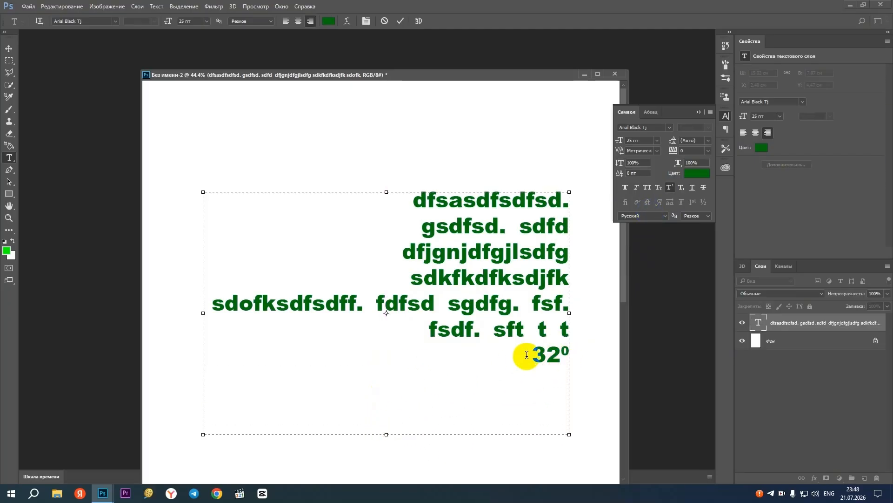
Add a second 320 on the last line, with its 32 switched from superscript to normal and its 0 set as subscript
{"action": "left_click_drag", "start_coordinate": [527, 354], "coordinate": [560, 357]}
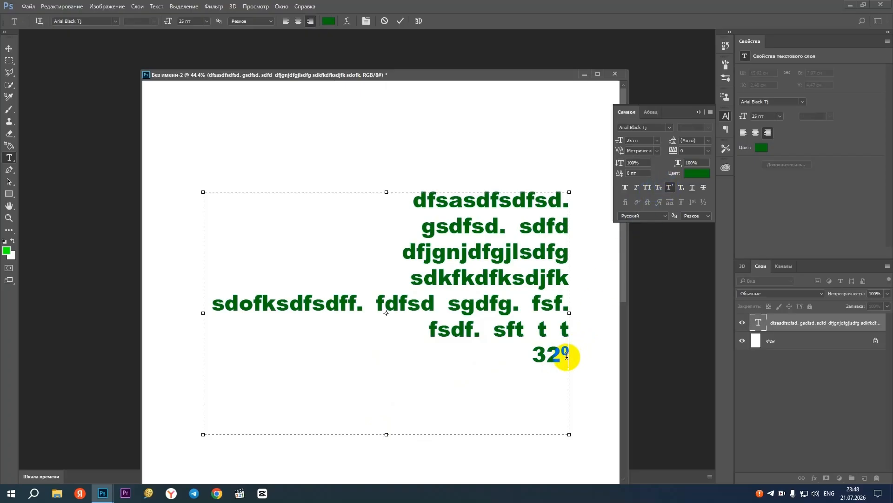
{"action": "type", "text": "32"}
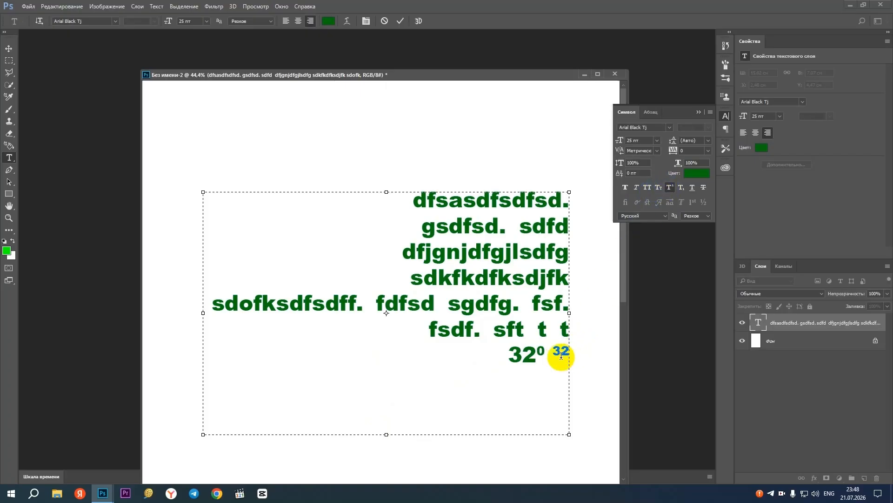
{"action": "double_click", "coordinate": [556, 349]}
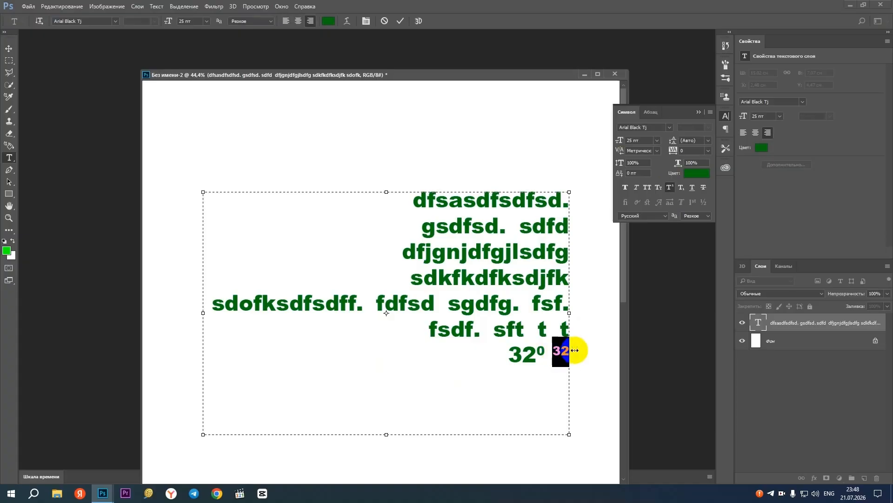
{"action": "left_click", "coordinate": [671, 189]}
{"action": "left_click", "coordinate": [559, 365]}
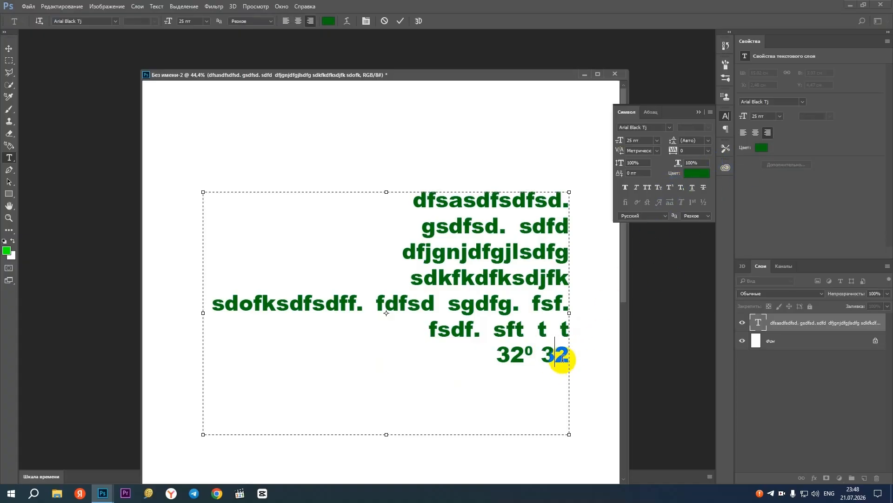
{"action": "left_click", "coordinate": [569, 355]}
{"action": "type", "text": "0"}
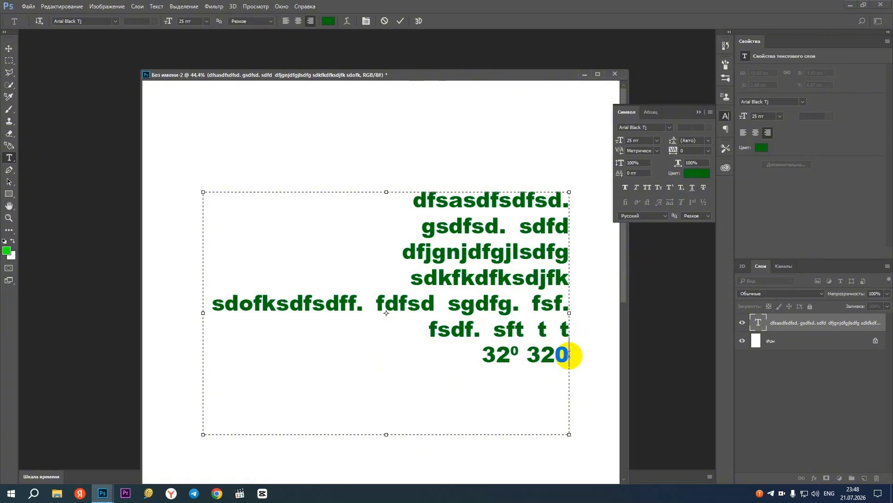
{"action": "left_click_drag", "start_coordinate": [569, 355], "coordinate": [556, 355]}
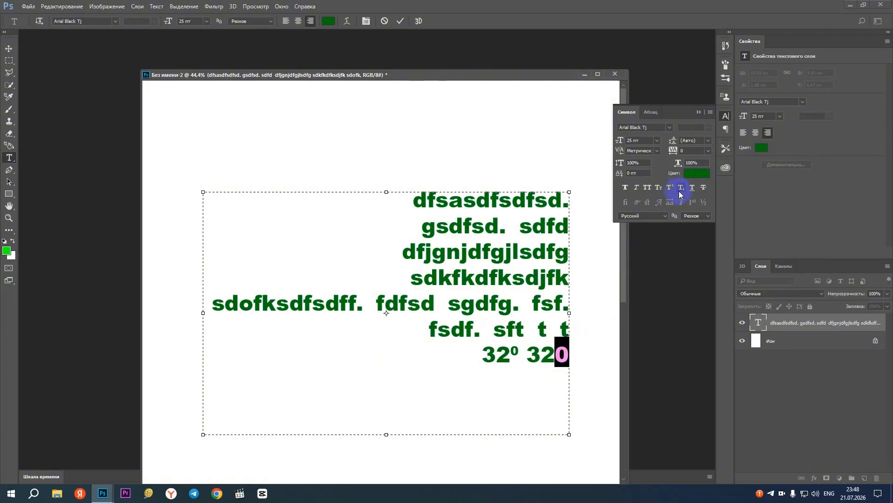
{"action": "left_click", "coordinate": [682, 190]}
{"action": "left_click", "coordinate": [546, 354]}
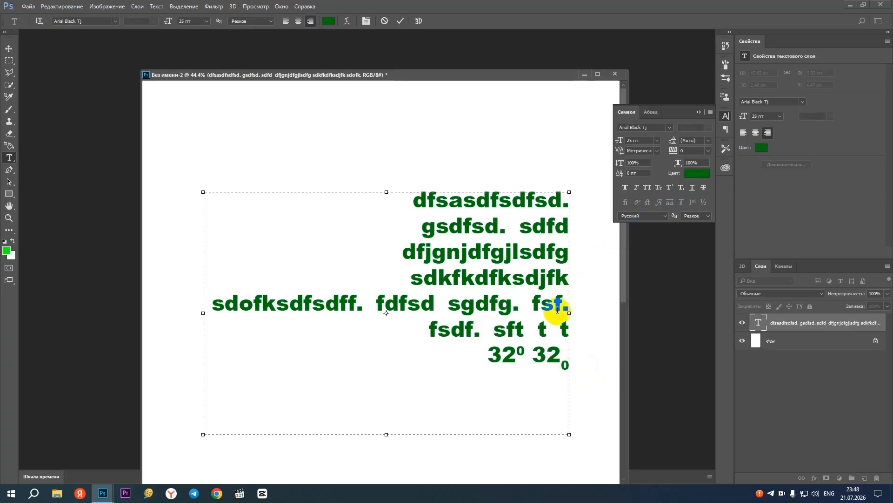
Underline the word sgdfg and strike through the word fdfsd in the fifth line
{"action": "left_click_drag", "start_coordinate": [440, 305], "coordinate": [515, 303]}
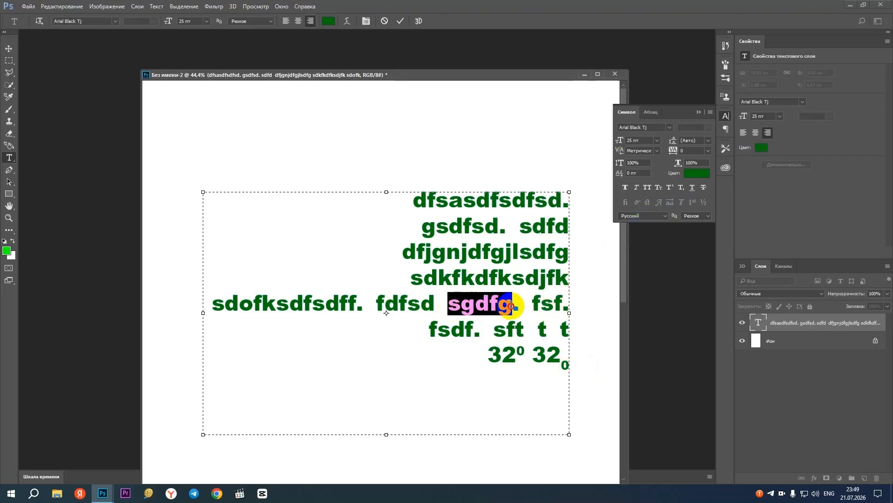
{"action": "left_click", "coordinate": [694, 188]}
{"action": "left_click", "coordinate": [449, 321]}
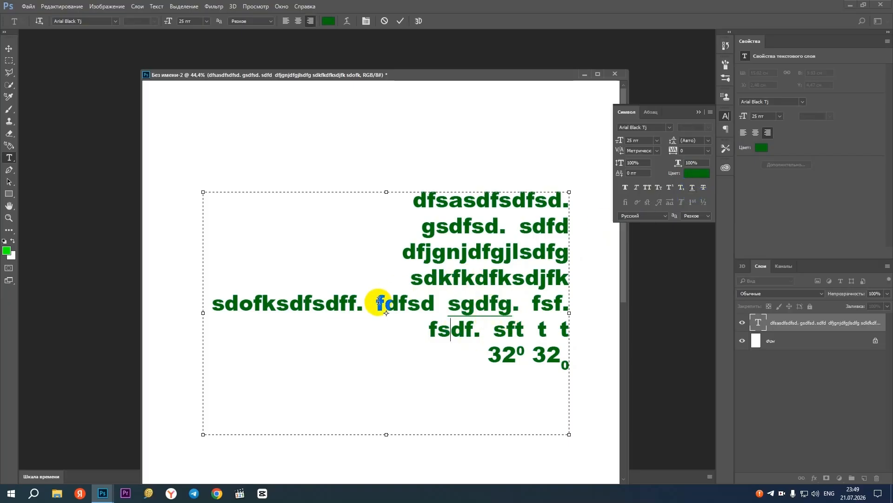
{"action": "left_click_drag", "start_coordinate": [378, 302], "coordinate": [435, 304]}
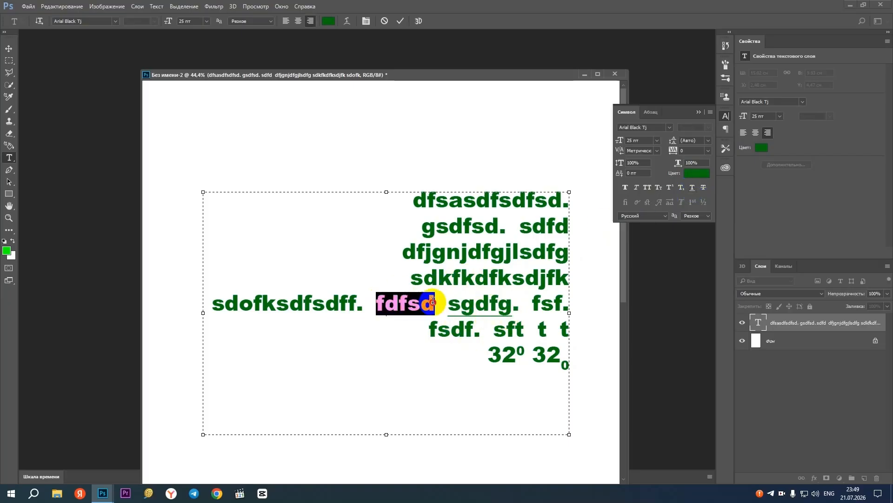
{"action": "left_click", "coordinate": [705, 188]}
{"action": "left_click", "coordinate": [485, 279]}
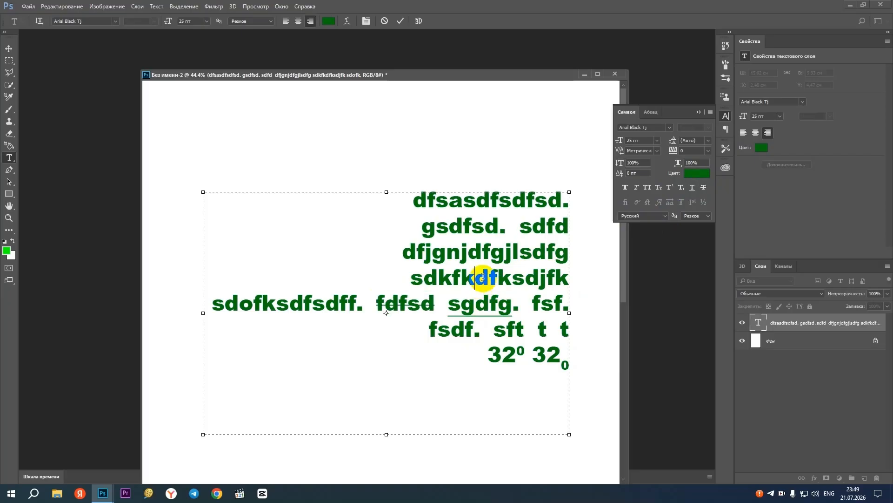
Change the colour of the struck-through word fdfsd to bright red
{"action": "left_click_drag", "start_coordinate": [440, 305], "coordinate": [375, 305]}
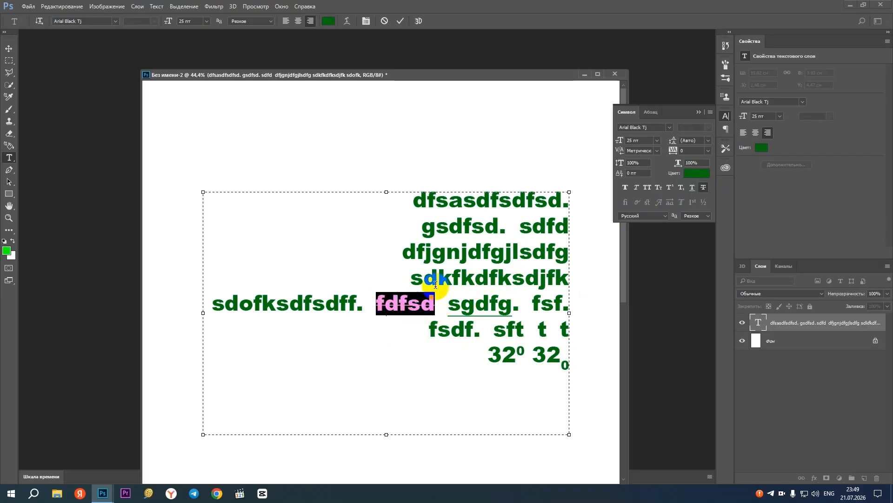
{"action": "left_click", "coordinate": [696, 174]}
{"action": "left_click", "coordinate": [450, 138]}
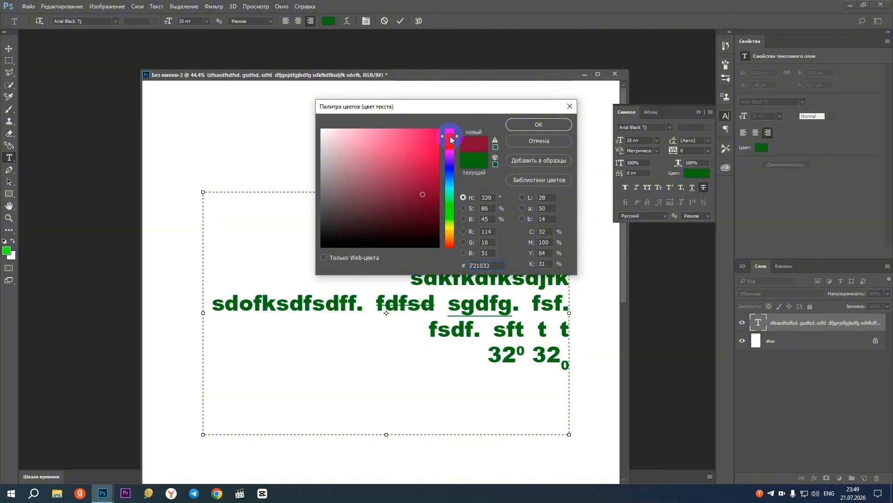
{"action": "left_click", "coordinate": [421, 139]}
{"action": "left_click", "coordinate": [516, 124]}
{"action": "left_click", "coordinate": [405, 303]}
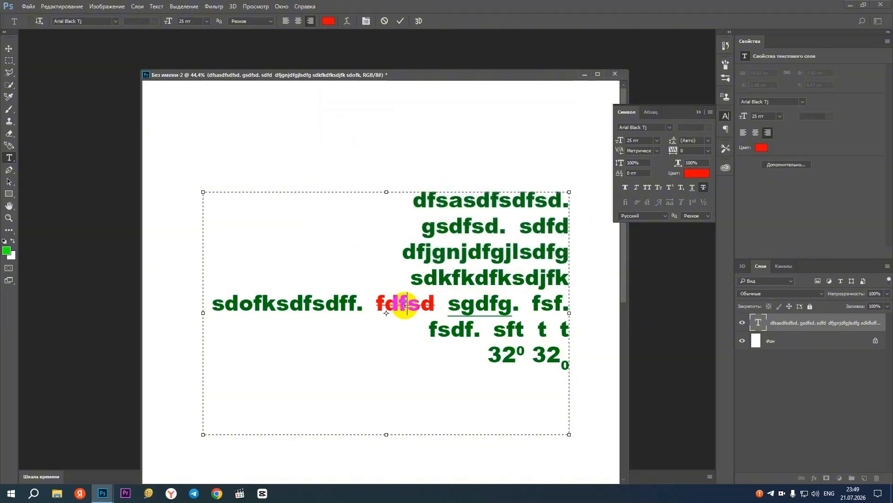
Change the colour of the word gsdfsd. in the second line to orange
{"action": "left_click_drag", "start_coordinate": [399, 231], "coordinate": [513, 228]}
{"action": "left_click", "coordinate": [696, 174]}
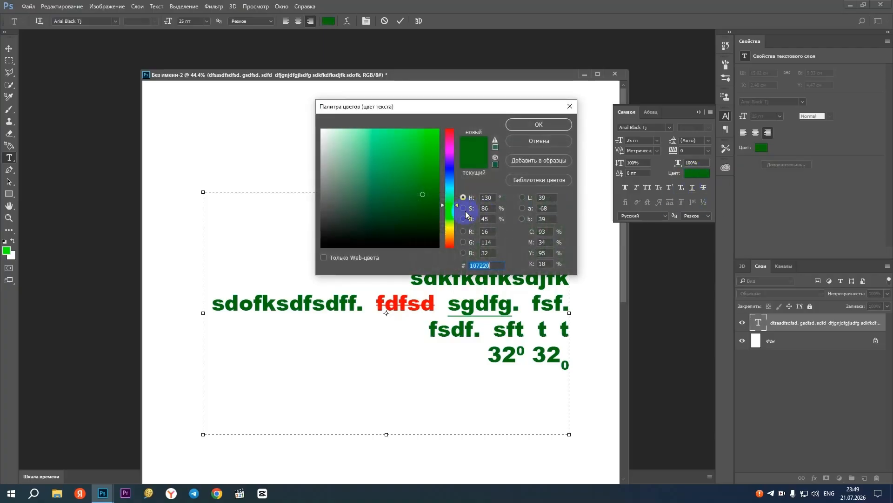
{"action": "left_click", "coordinate": [450, 233]}
{"action": "left_click", "coordinate": [409, 174]}
{"action": "left_click", "coordinate": [538, 123]}
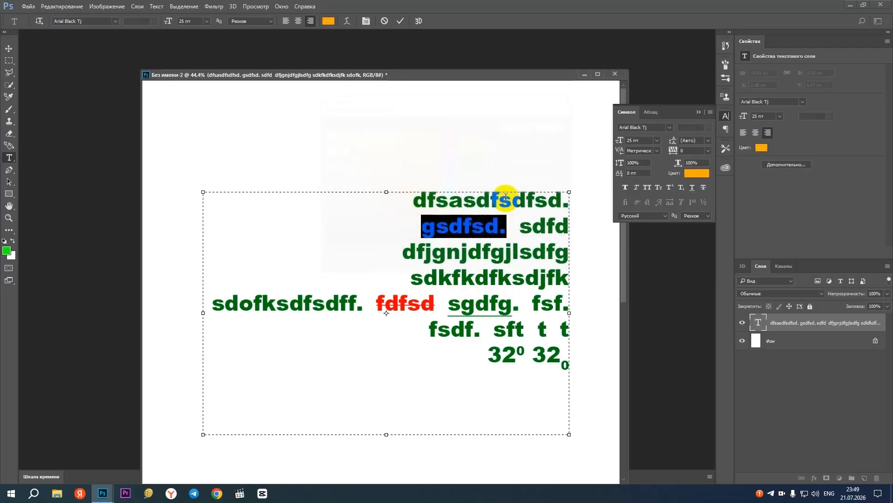
{"action": "left_click", "coordinate": [492, 303]}
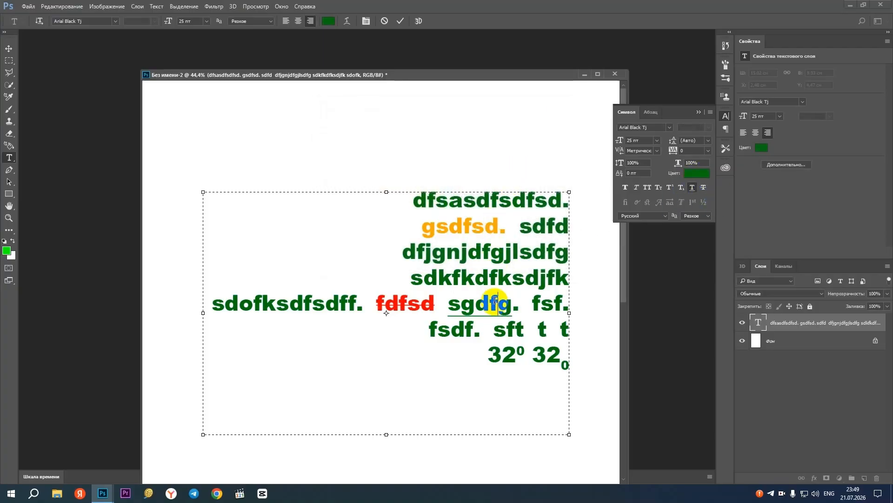
Centre-align the whole text block and move it slightly upward, to about X 2.7 cm and Y 3.51 cm
{"action": "left_click", "coordinate": [5, 48]}
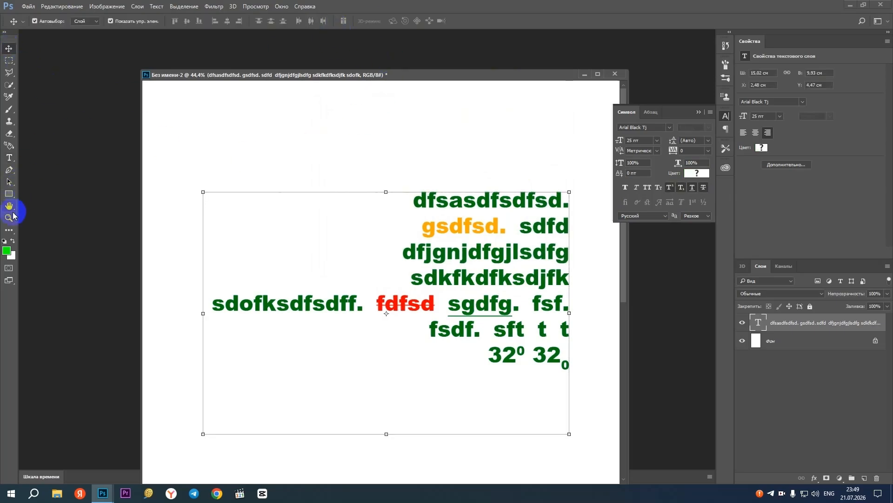
{"action": "left_click", "coordinate": [9, 157]}
{"action": "left_click", "coordinate": [298, 21]}
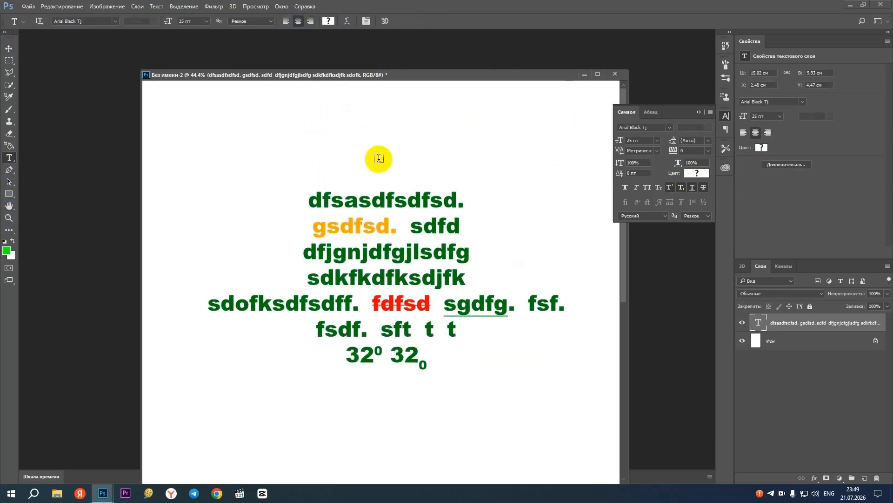
{"action": "left_click", "coordinate": [9, 48]}
{"action": "left_click_drag", "start_coordinate": [407, 204], "coordinate": [414, 179]}
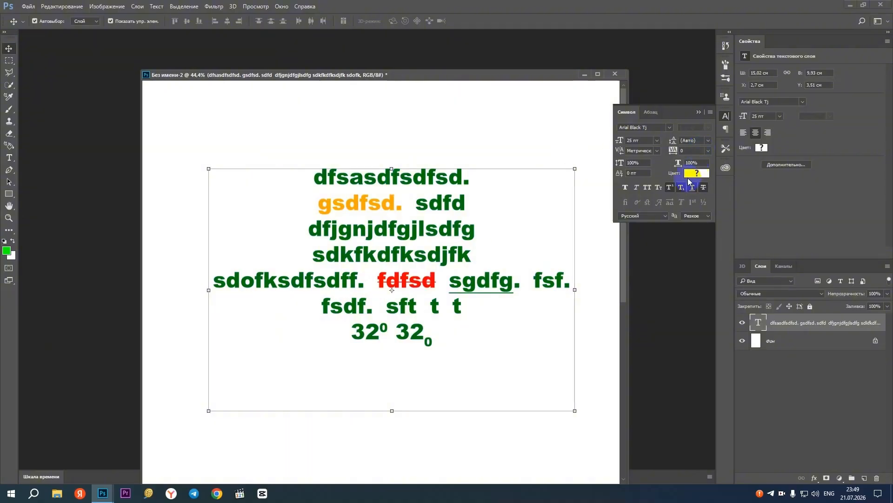
Show the paragraph settings and left-align the whole text block
{"action": "left_click", "coordinate": [650, 112]}
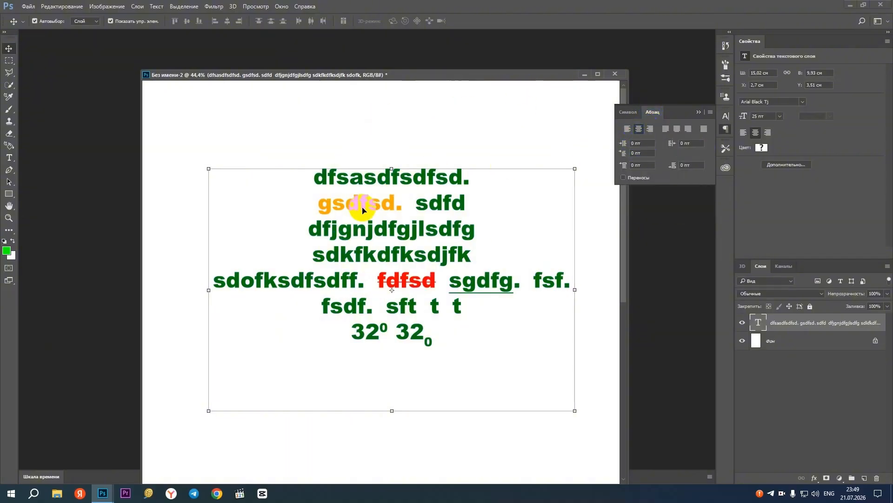
{"action": "left_click", "coordinate": [9, 157]}
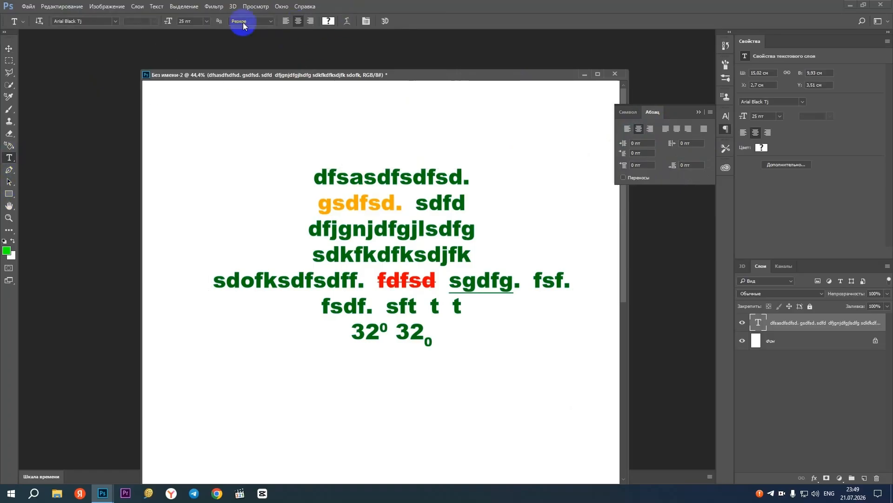
{"action": "left_click", "coordinate": [287, 21]}
Try a 13 pt left indent on the whole text block
{"action": "left_click", "coordinate": [648, 142]}
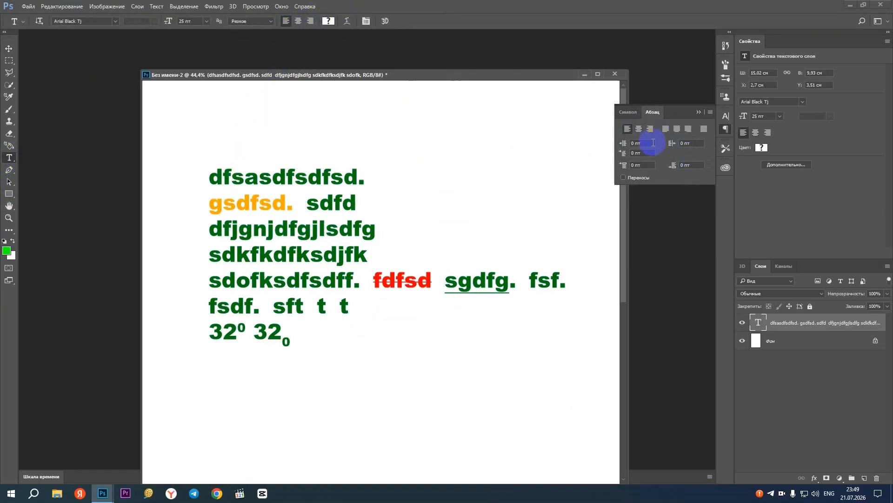
{"action": "type", "text": "13"}
{"action": "key", "text": "Return"}
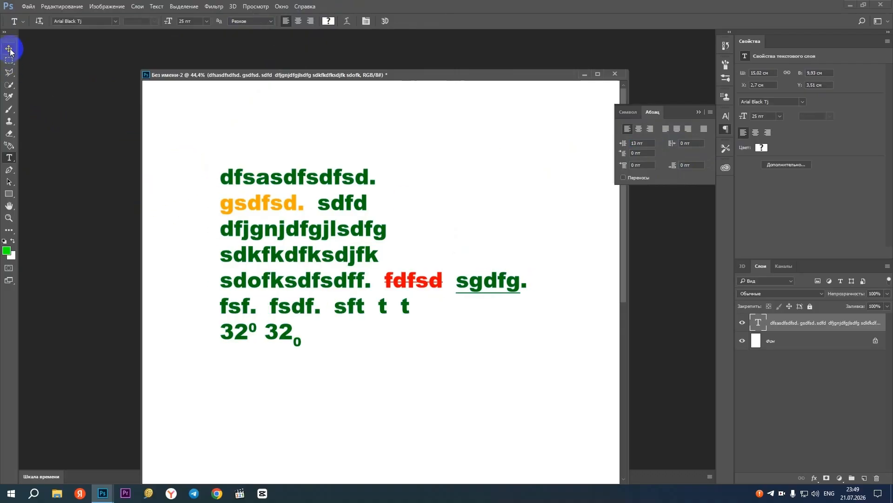
{"action": "left_click", "coordinate": [276, 240]}
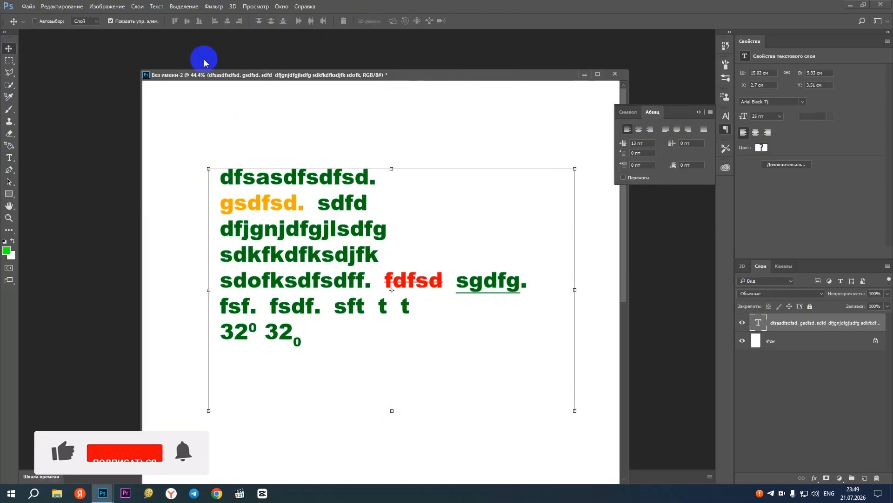
Set the first paragraph's first-line indent to 10 pt and add the word sdzfsdf at the end of its line
{"action": "left_click", "coordinate": [9, 157]}
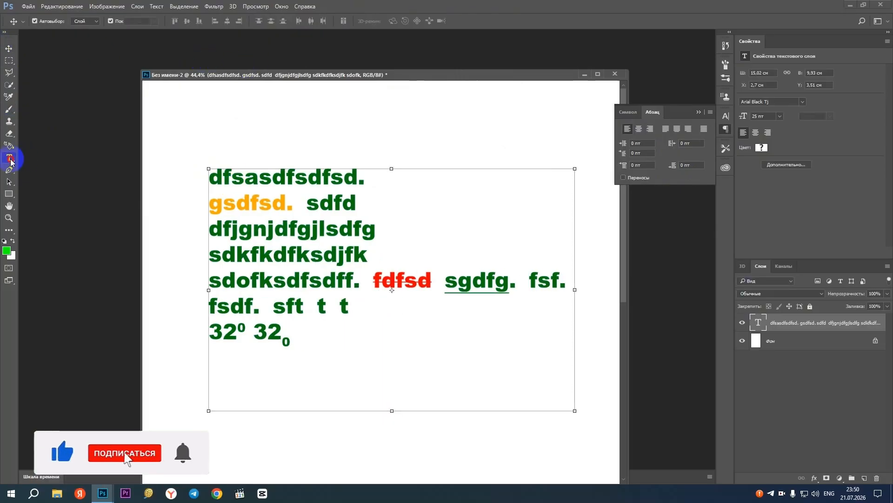
{"action": "left_click_drag", "start_coordinate": [209, 177], "coordinate": [230, 178]}
{"action": "left_click", "coordinate": [215, 177]}
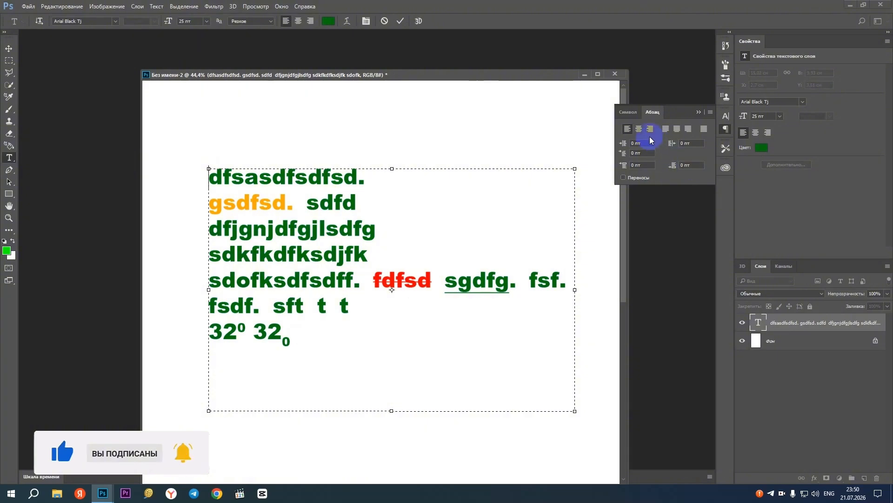
{"action": "left_click", "coordinate": [624, 145]}
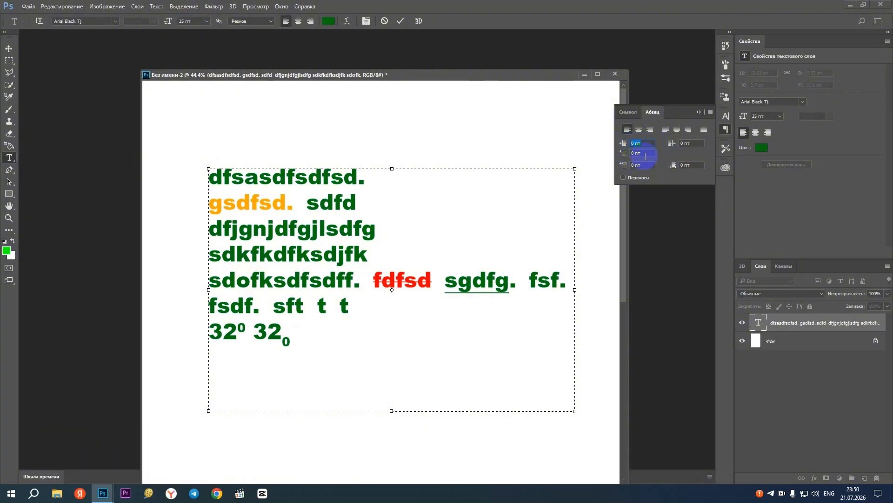
{"action": "left_click", "coordinate": [623, 153]}
{"action": "type", "text": "1"}
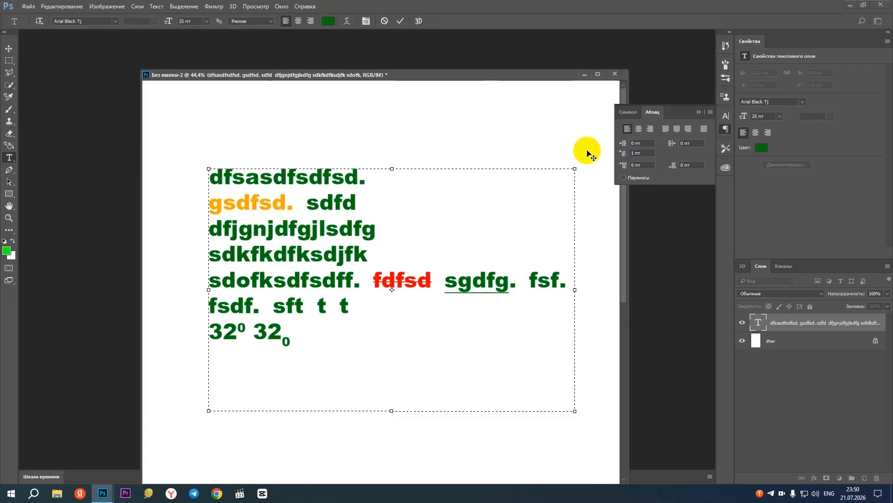
{"action": "left_click", "coordinate": [633, 161]}
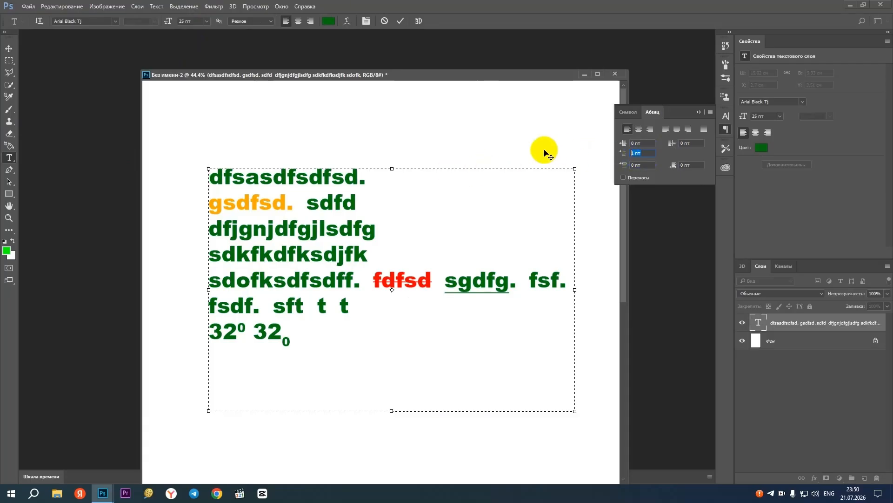
{"action": "type", "text": "10"}
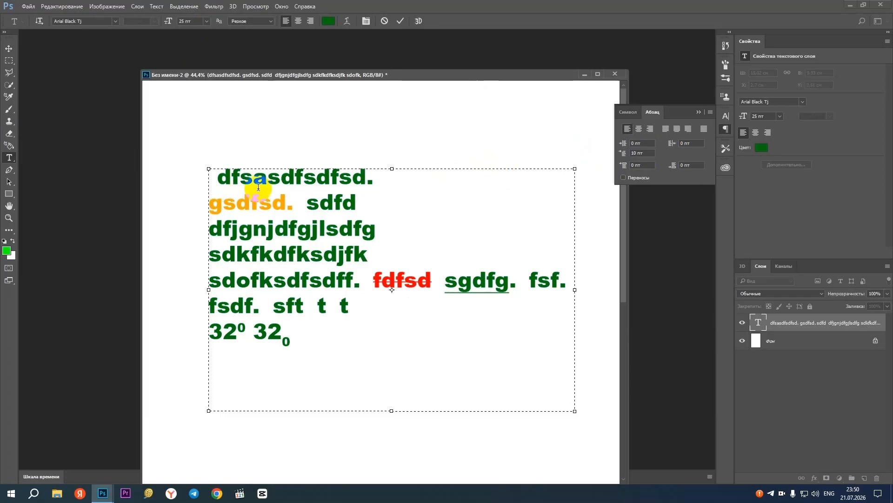
{"action": "left_click", "coordinate": [379, 183]}
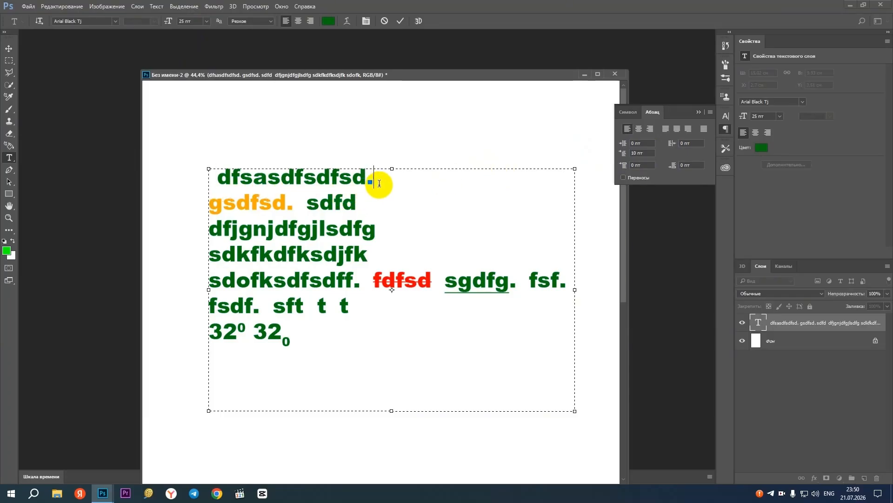
{"action": "type", "text": "sdzfsdf"}
Reset the first paragraph's first-line indent to 0 pt and set its space before to 50 pt
{"action": "left_click", "coordinate": [635, 165]}
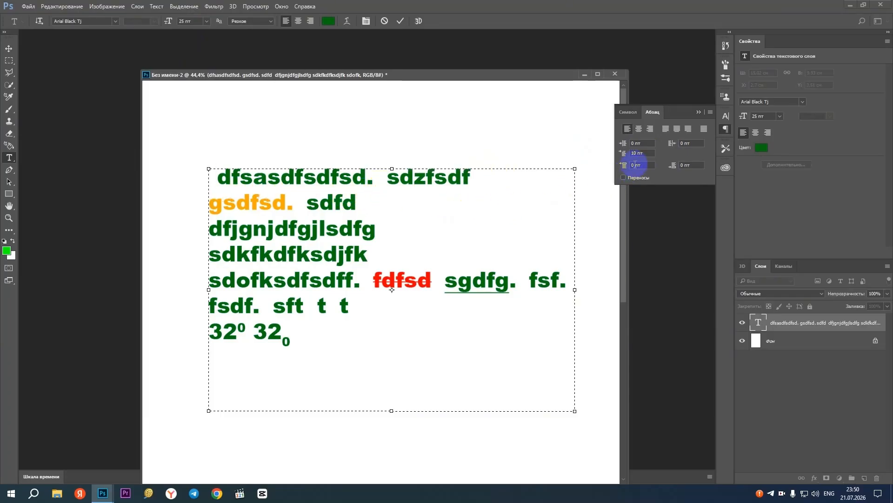
{"action": "type", "text": "0"}
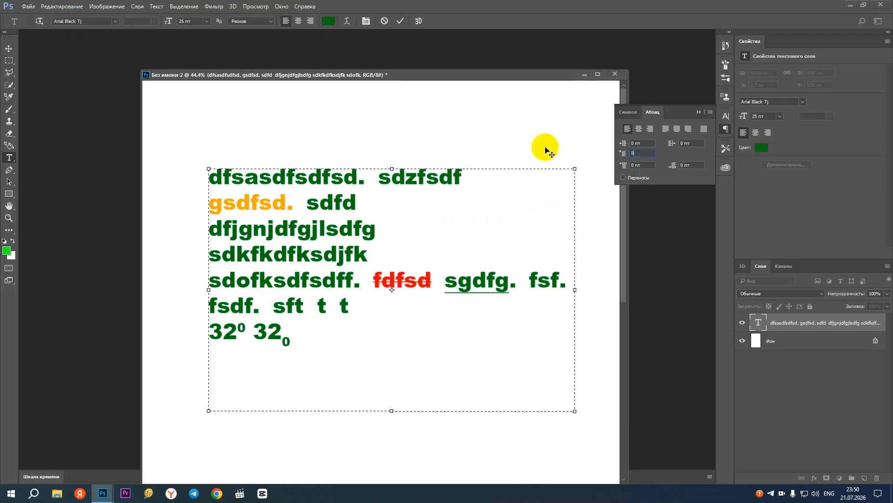
{"action": "left_click", "coordinate": [647, 164]}
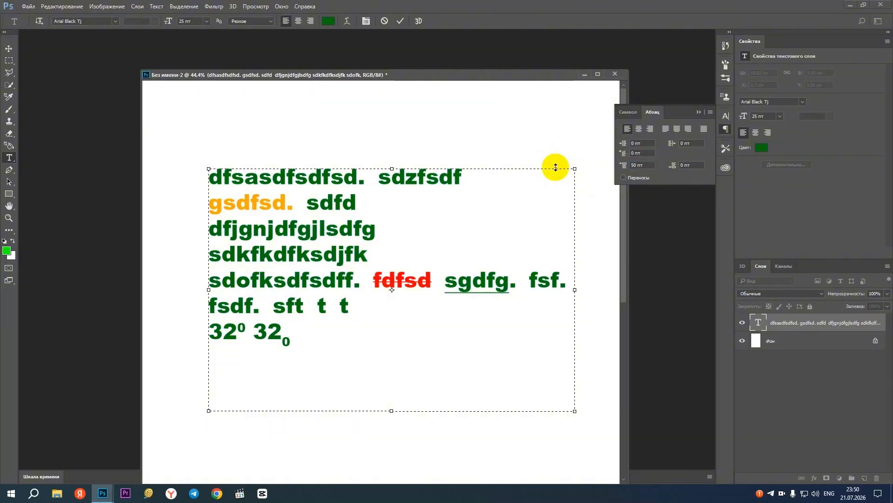
Commit the text edit, try a 50 pt space before every paragraph of the text block, and undo it
{"action": "left_click", "coordinate": [9, 48]}
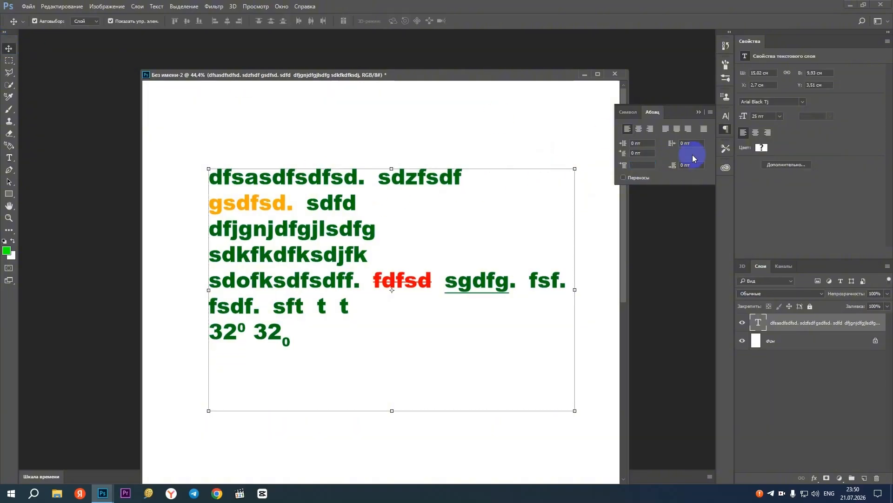
{"action": "left_click", "coordinate": [649, 167]}
{"action": "left_click", "coordinate": [650, 171]}
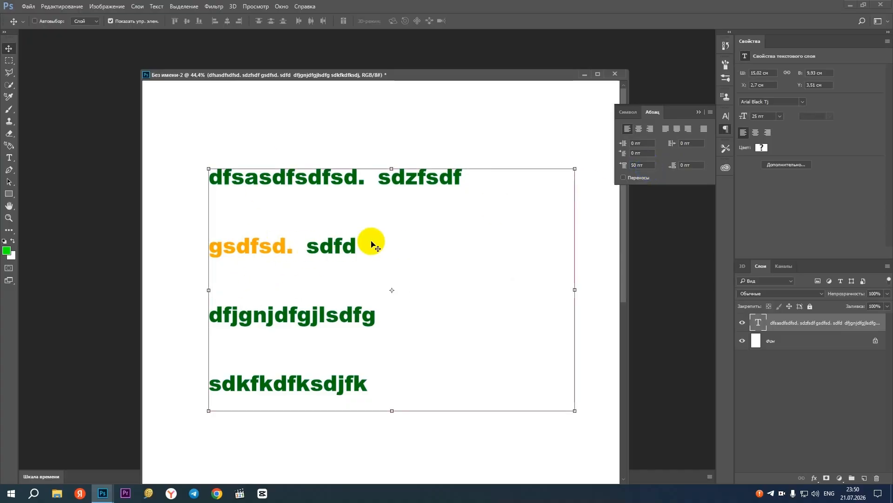
{"action": "key", "text": "ctrl+z"}
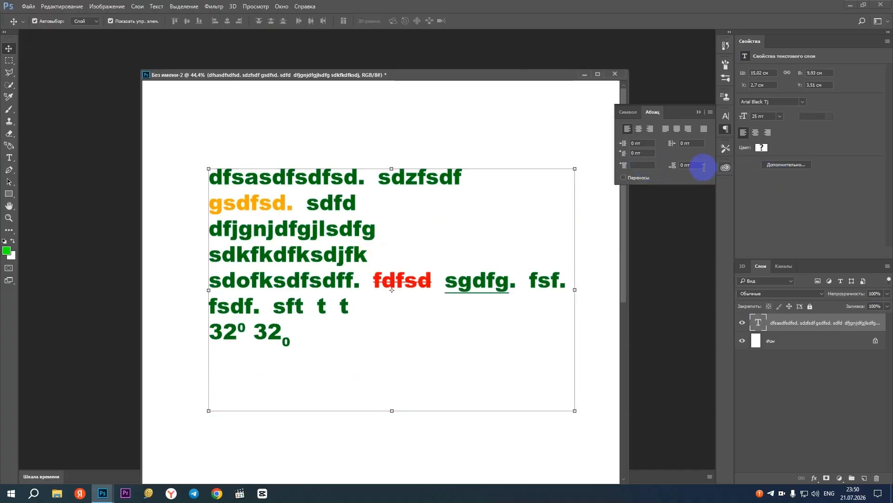
Try a 50 pt space after every paragraph of the text block
{"action": "left_click_drag", "start_coordinate": [701, 167], "coordinate": [595, 166]}
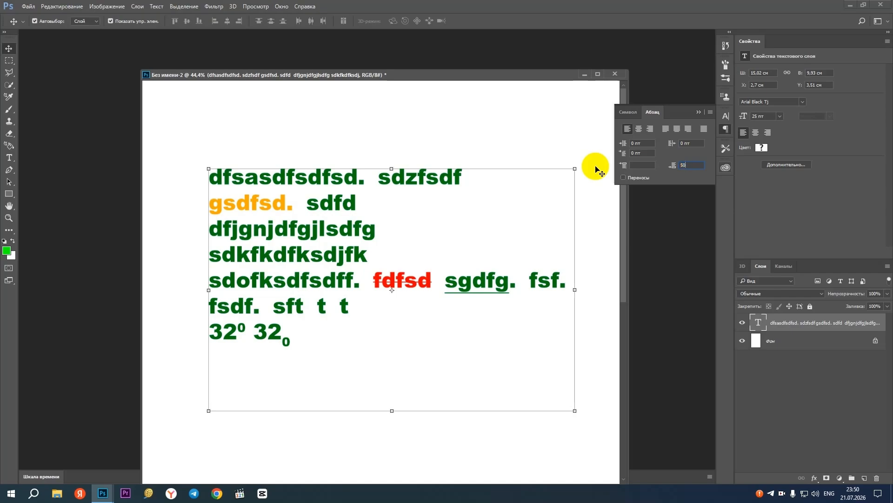
{"action": "type", "text": "50"}
{"action": "key", "text": "Return"}
Try stretching the text block downward to about 126% of its height, and undo the stretch and the 50 pt space after
{"action": "left_click_drag", "start_coordinate": [393, 412], "coordinate": [391, 460]}
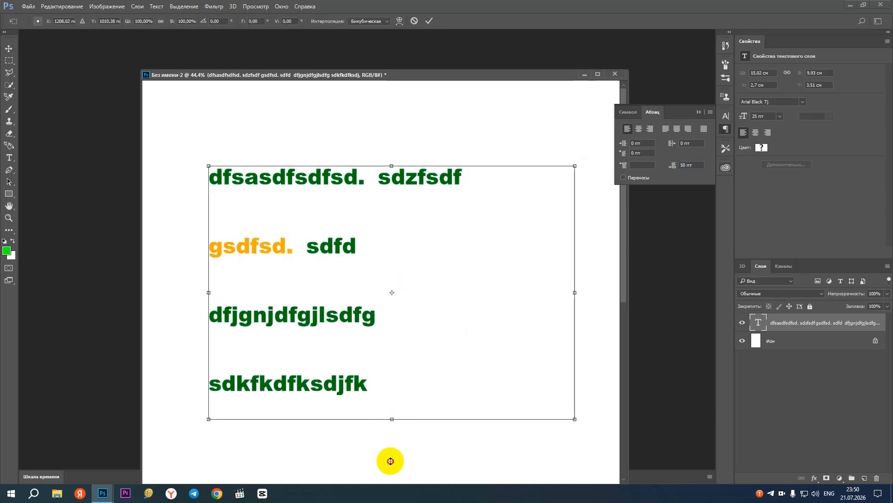
{"action": "scroll", "coordinate": [365, 219], "scroll_direction": "down", "scroll_amount": 2}
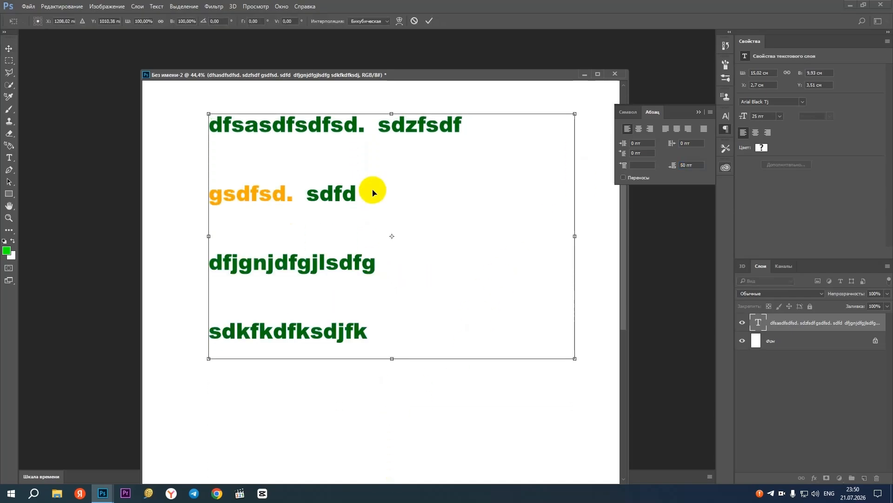
{"action": "key", "text": "ctrl+z"}
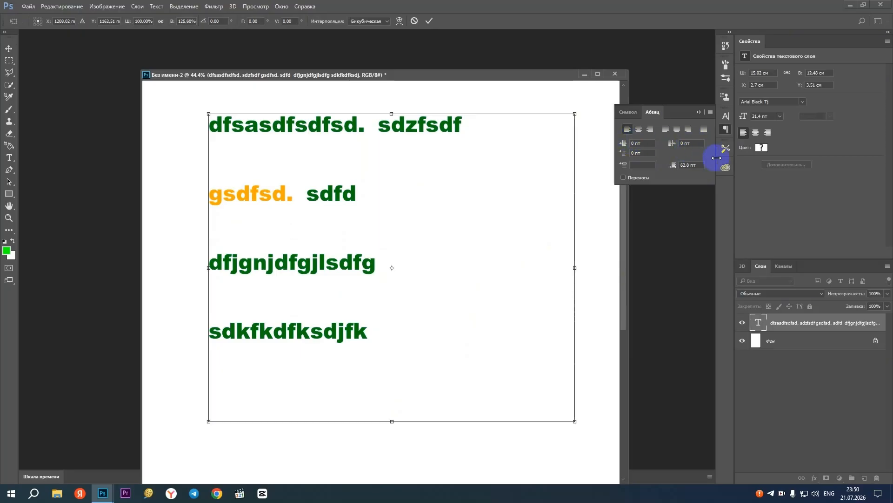
{"action": "key", "text": "ctrl+z"}
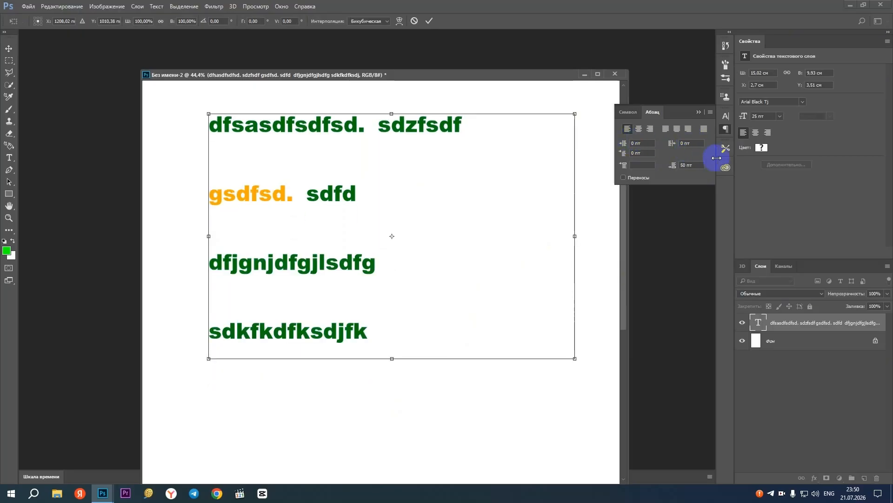
{"action": "left_click", "coordinate": [8, 48]}
{"action": "left_click", "coordinate": [504, 189]}
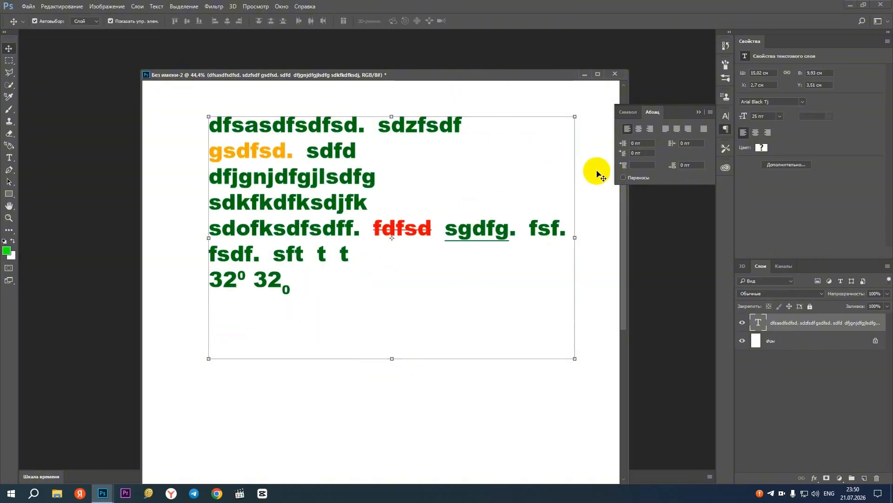
Try a 50 pt right indent on the whole text block, and undo it
{"action": "left_click", "coordinate": [691, 142]}
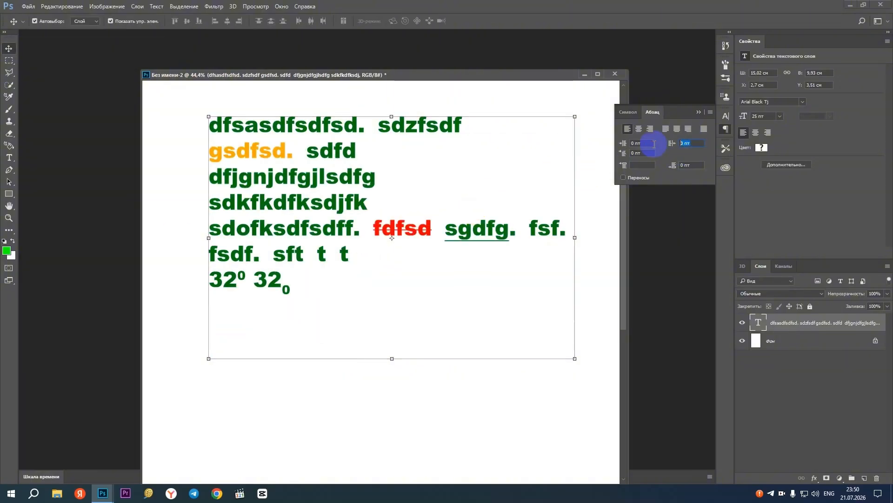
{"action": "type", "text": "50"}
{"action": "key", "text": "Return"}
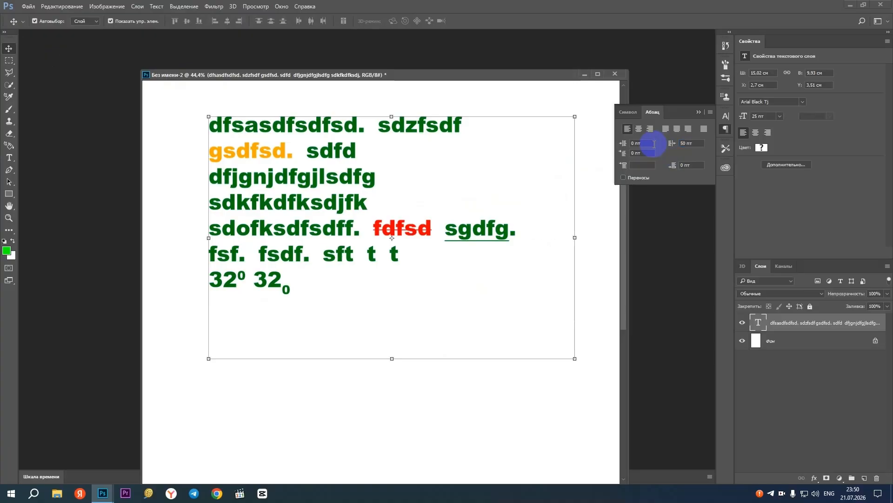
{"action": "key", "text": "ctrl+z"}
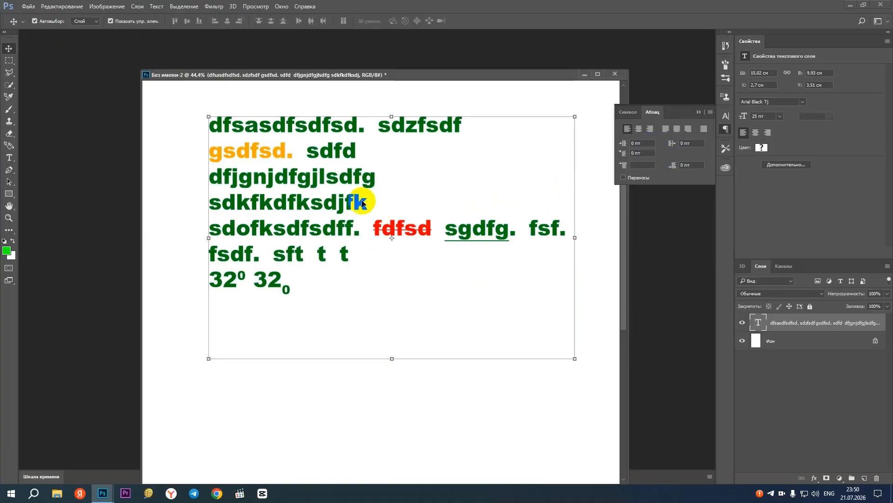
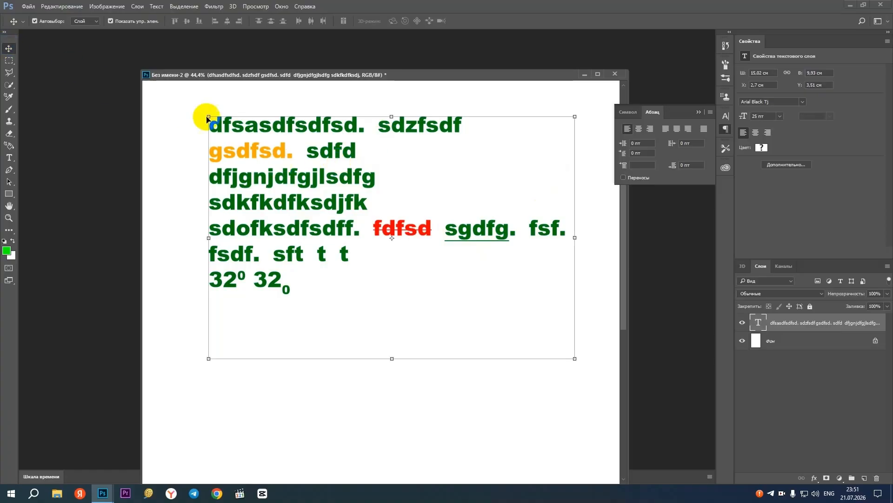
Reopen the text block for editing and shorten its frame so it ends just below the last line
{"action": "left_click", "coordinate": [9, 158]}
{"action": "left_click", "coordinate": [375, 224]}
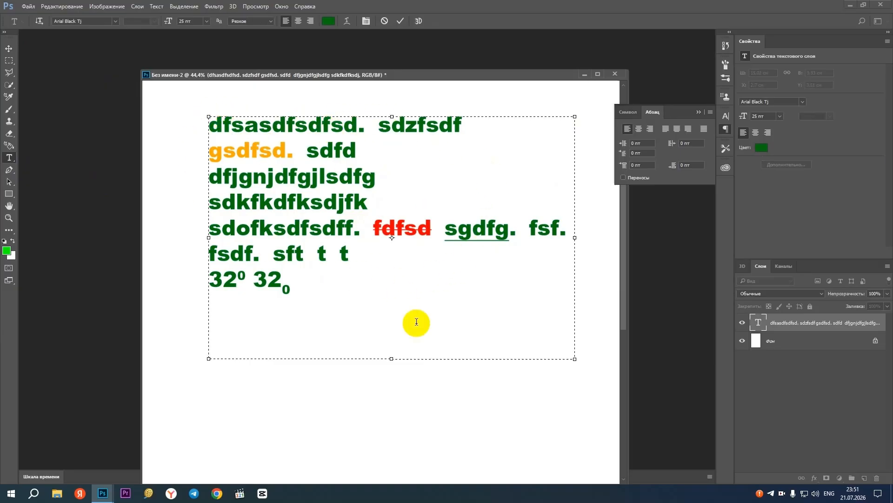
{"action": "left_click_drag", "start_coordinate": [392, 358], "coordinate": [392, 310]}
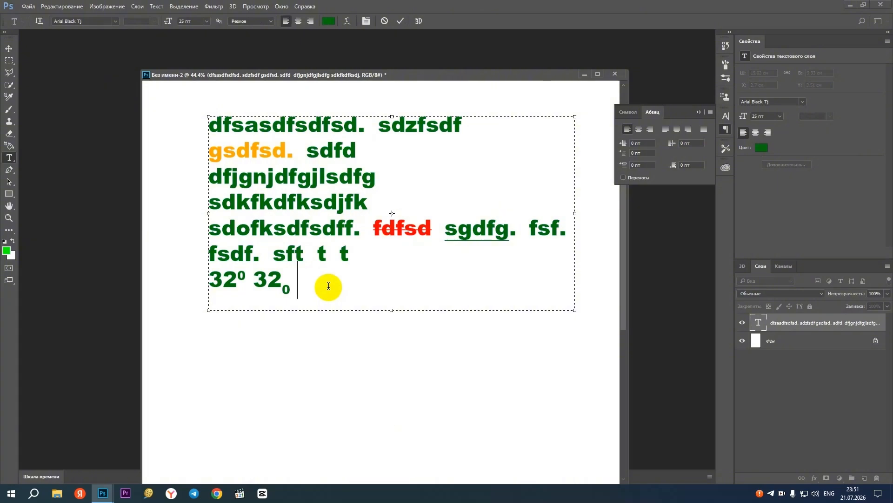
Turn off subscript for "dfgdg" at the end of the last line and continue the text with "ssrga fsfsdfsdfsegr"
{"action": "left_click_drag", "start_coordinate": [328, 286], "coordinate": [298, 279]}
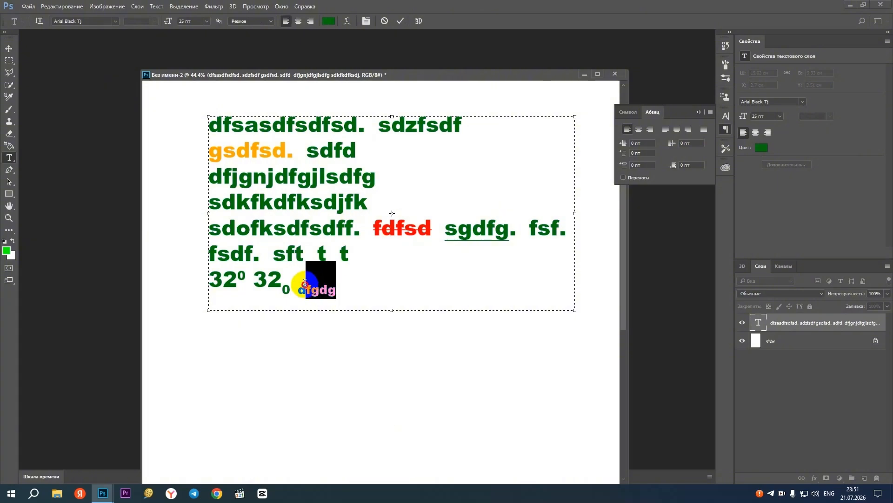
{"action": "left_click", "coordinate": [629, 112]}
{"action": "left_click", "coordinate": [681, 189]}
{"action": "left_click", "coordinate": [378, 285]}
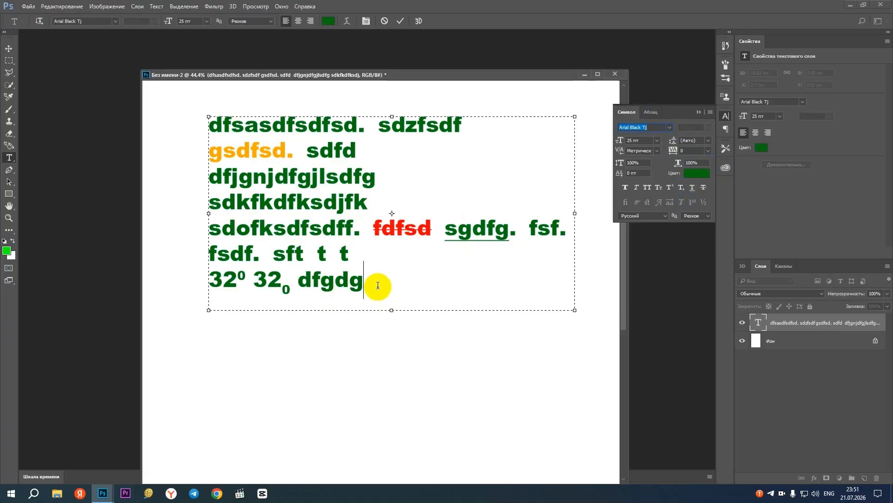
{"action": "type", "text": "ga"}
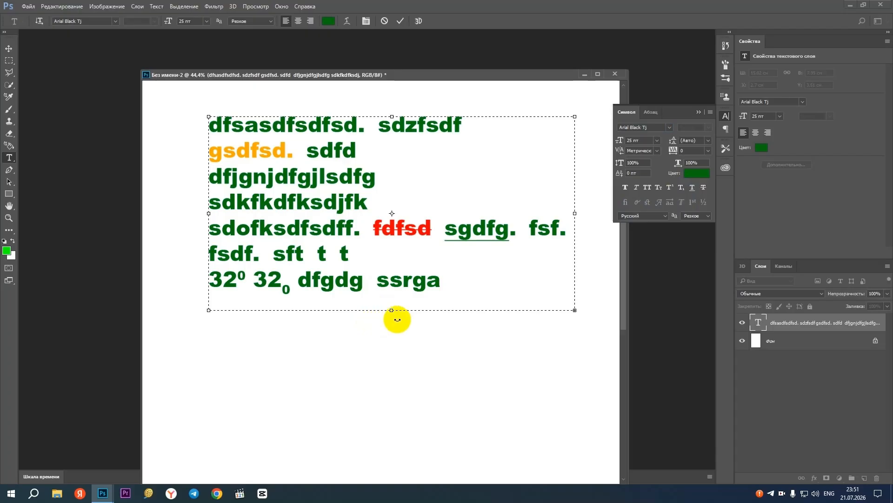
Lengthen the text frame to reveal the overflowing line, shorten it back to just below the "ssrga" line, and commit
{"action": "left_click_drag", "start_coordinate": [392, 309], "coordinate": [394, 369]}
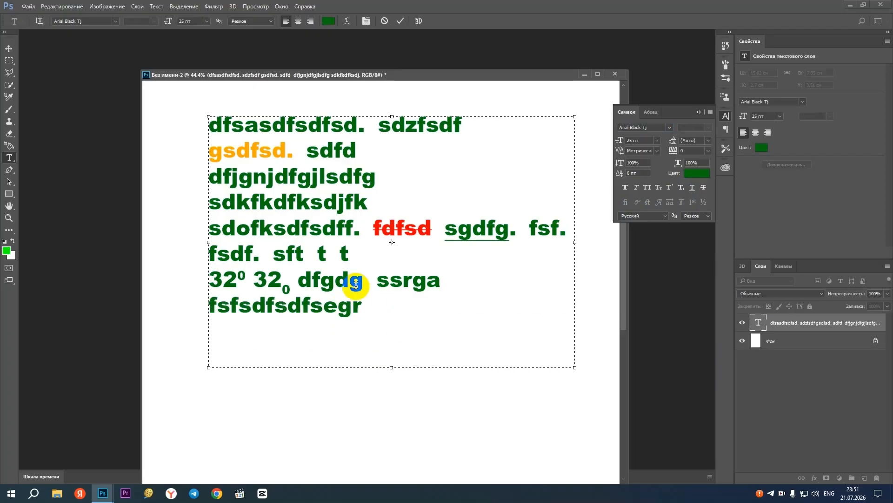
{"action": "left_click_drag", "start_coordinate": [391, 369], "coordinate": [384, 310]}
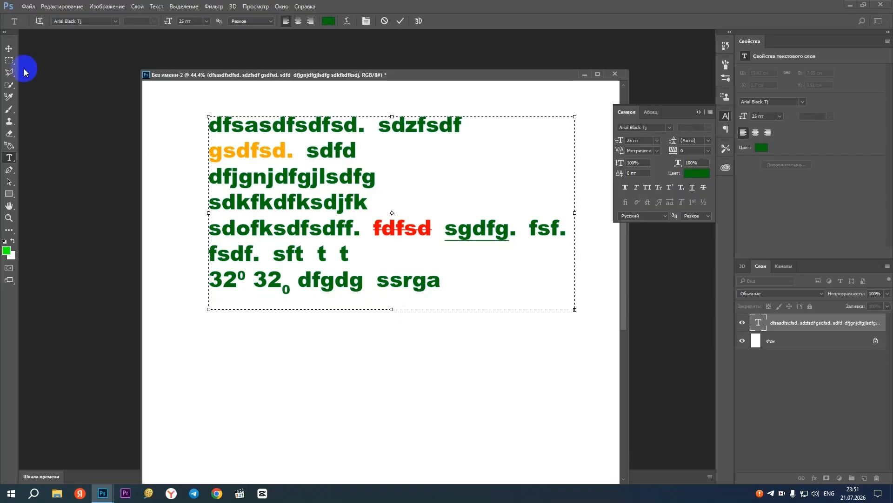
{"action": "left_click", "coordinate": [9, 48]}
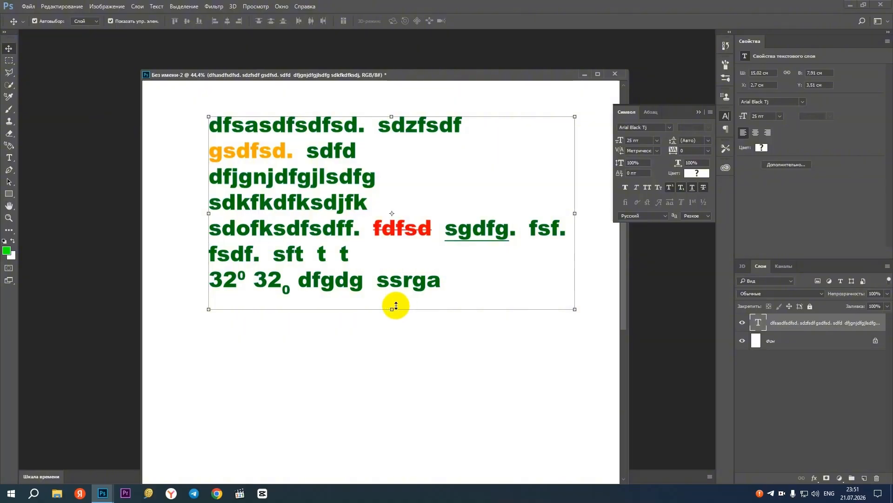
Try stretching the text block downward to about 155% of its height, cancel it, and briefly reopen the text for editing
{"action": "left_click_drag", "start_coordinate": [392, 309], "coordinate": [396, 415]}
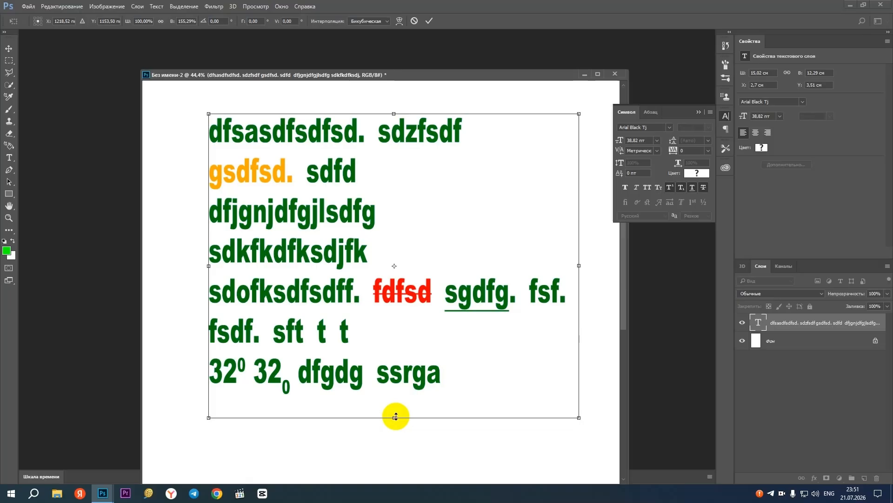
{"action": "key", "text": "Escape"}
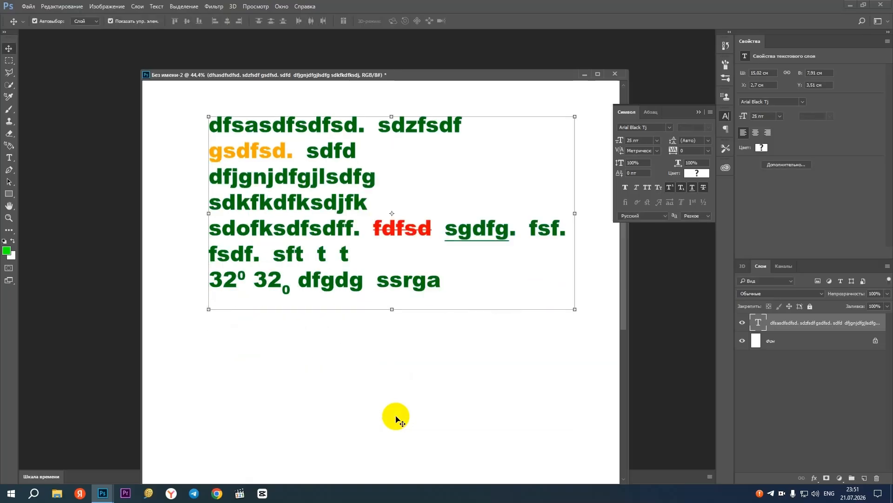
{"action": "left_click", "coordinate": [8, 158]}
{"action": "left_click", "coordinate": [337, 229]}
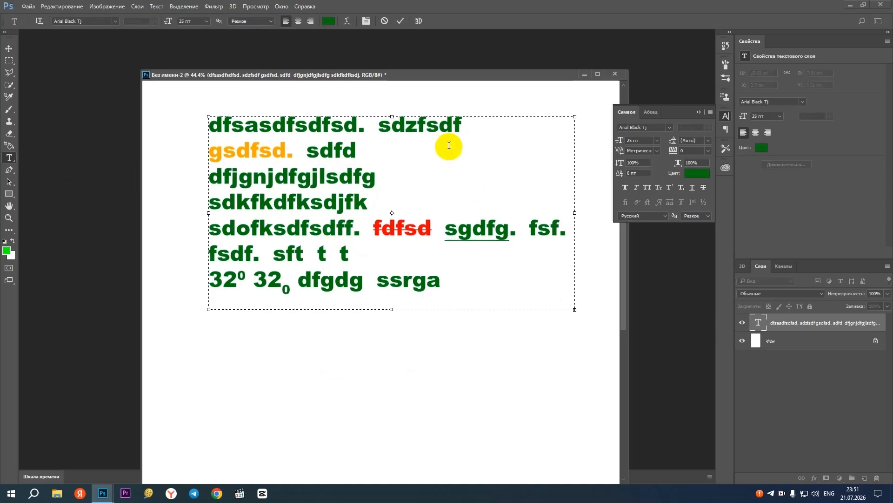
{"action": "left_click", "coordinate": [9, 49]}
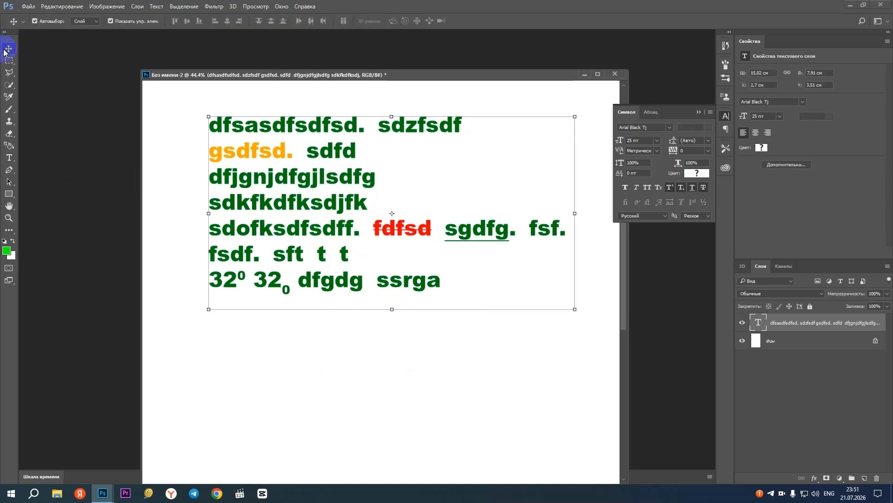
Open the text layer for editing and lengthen its frame so that several more lines fit below the text
{"action": "double_click", "coordinate": [759, 323]}
{"action": "left_click", "coordinate": [383, 229]}
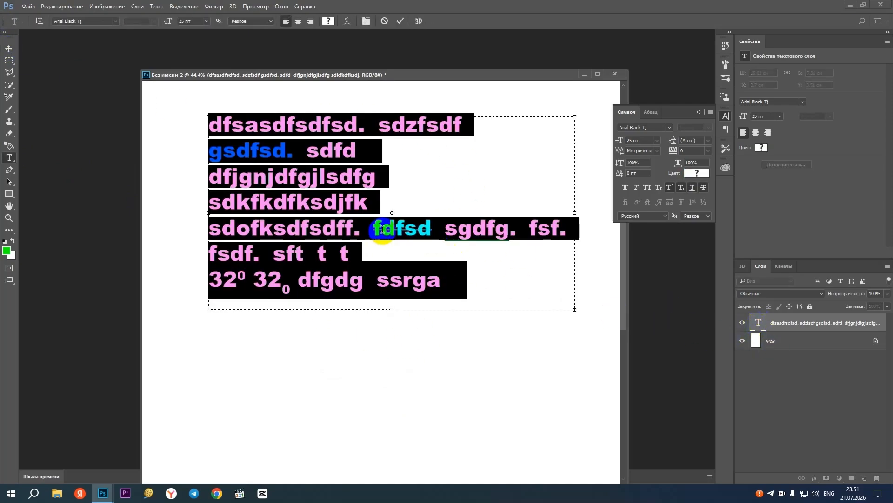
{"action": "left_click_drag", "start_coordinate": [391, 309], "coordinate": [392, 405]}
{"action": "left_click", "coordinate": [366, 317]}
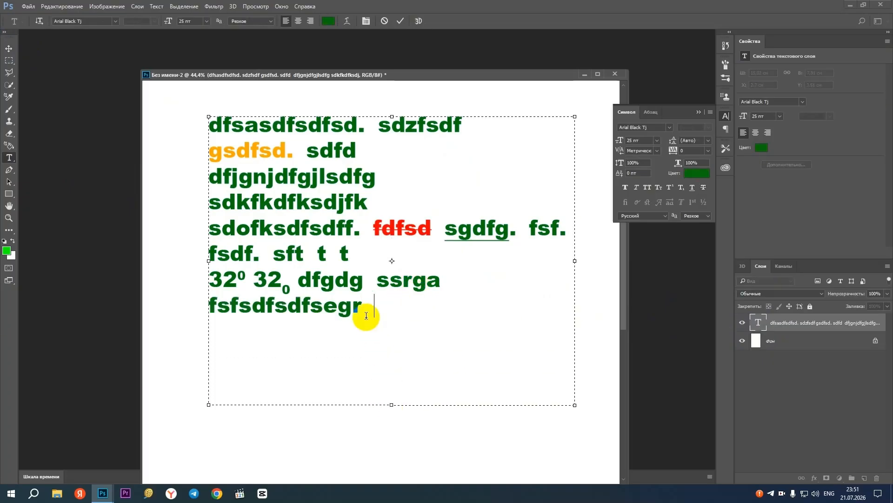
Add the lines "sdfsdf", "sdf" and "dssdf" at the end of the text block
{"action": "key", "text": "Return"}
{"action": "type", "text": "sdfsdf"}
{"action": "key", "text": "Return"}
{"action": "type", "text": "sdf"}
{"action": "key", "text": "Return"}
{"action": "type", "text": "dssd"}
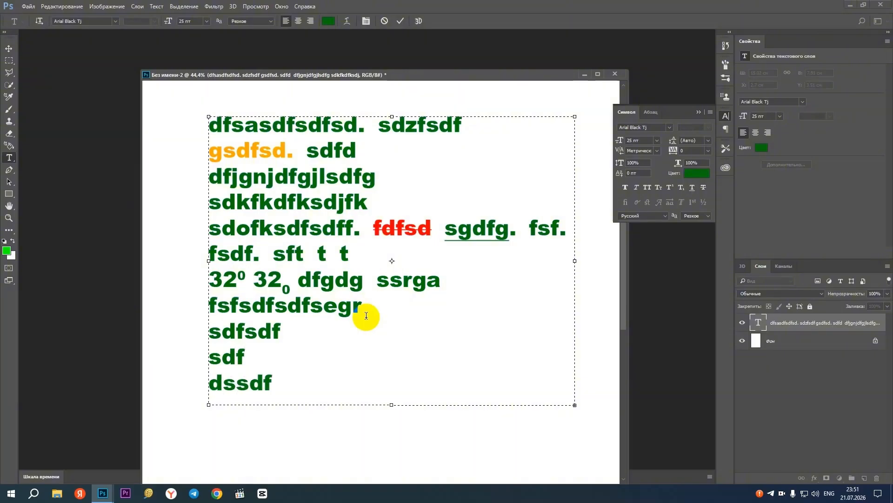
Lengthen the text frame to about 13.9 cm high, commit the text, and delete the whole text layer
{"action": "left_click_drag", "start_coordinate": [390, 407], "coordinate": [381, 459]}
{"action": "scroll", "coordinate": [349, 199], "scroll_direction": "down", "scroll_amount": 1}
{"action": "left_click", "coordinate": [9, 49]}
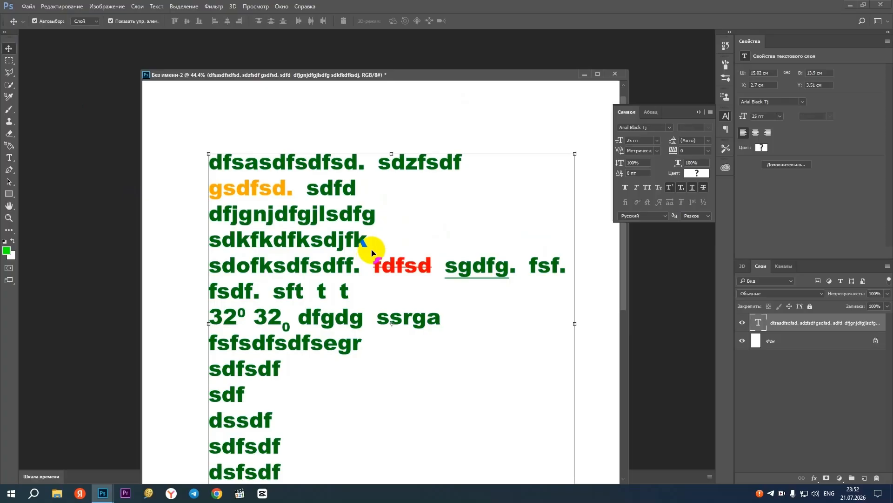
{"action": "key", "text": "Delete"}
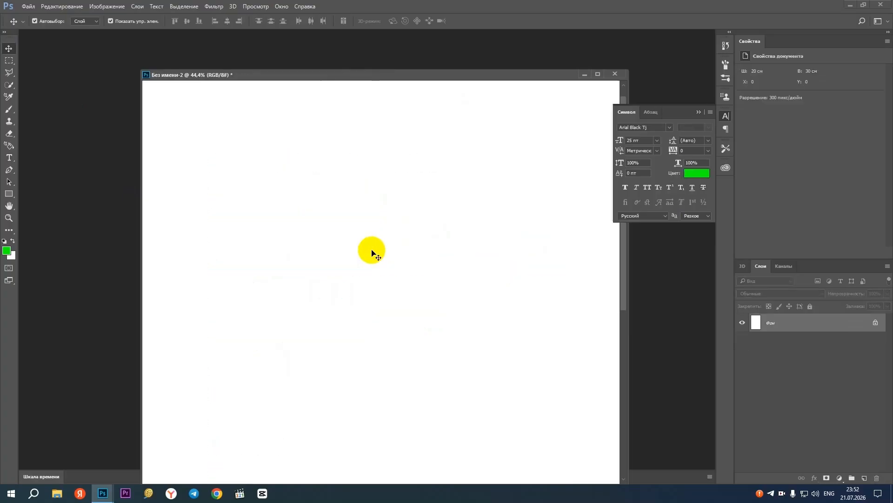
Try drawing an empty paragraph text frame with the Horizontal Type tool across the middle of the canvas, and discard it
{"action": "left_click", "coordinate": [10, 158]}
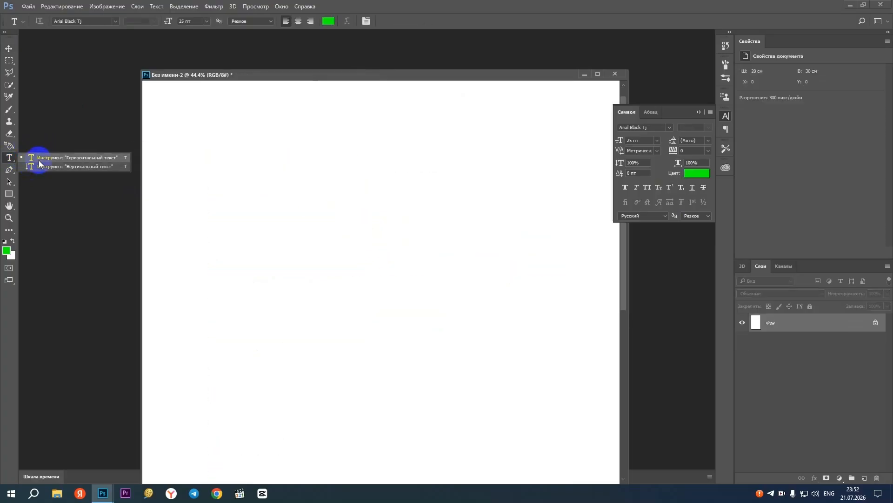
{"action": "left_click", "coordinate": [39, 162]}
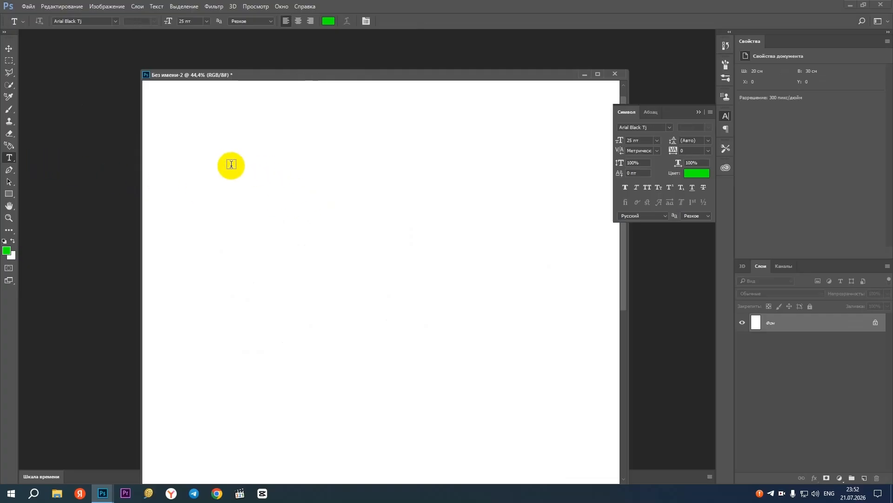
{"action": "left_click_drag", "start_coordinate": [214, 146], "coordinate": [543, 394]}
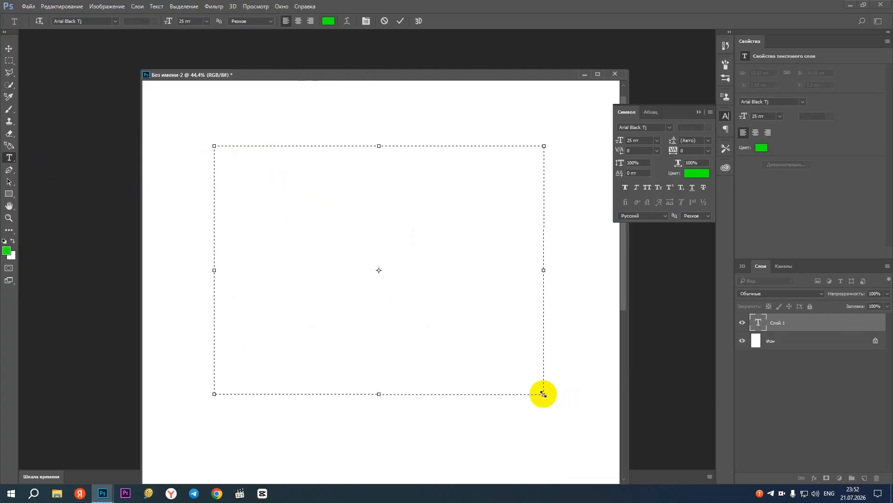
{"action": "left_click", "coordinate": [8, 48]}
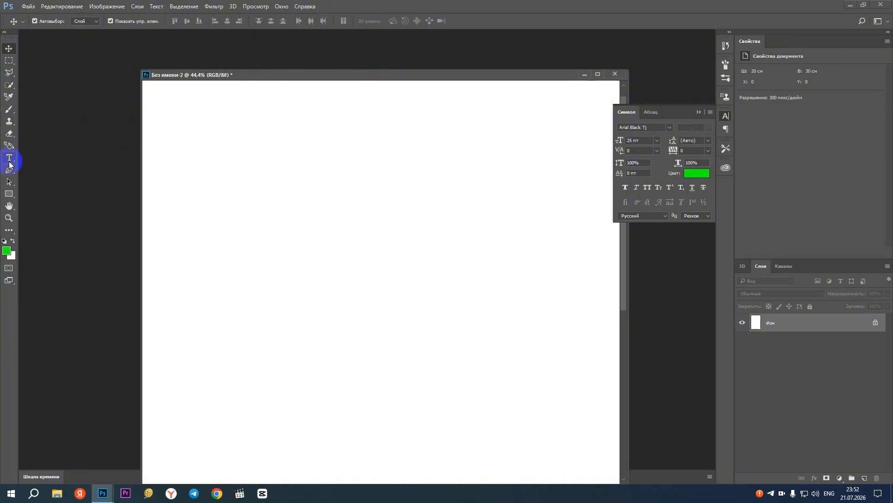
Add a single line of horizontal point text with the author's handle in capitals in the canvas's upper middle, and commit it
{"action": "left_click", "coordinate": [8, 157]}
{"action": "left_click", "coordinate": [289, 212]}
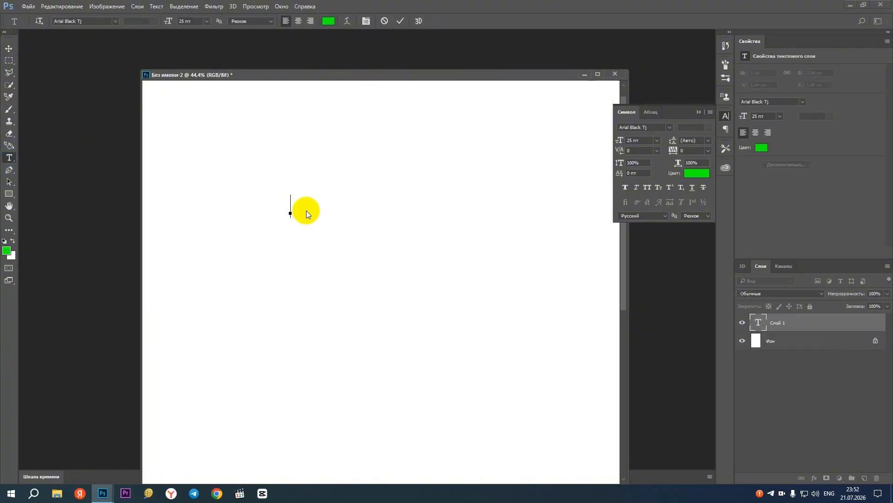
{"action": "type", "text": "SAIDSAIDO"}
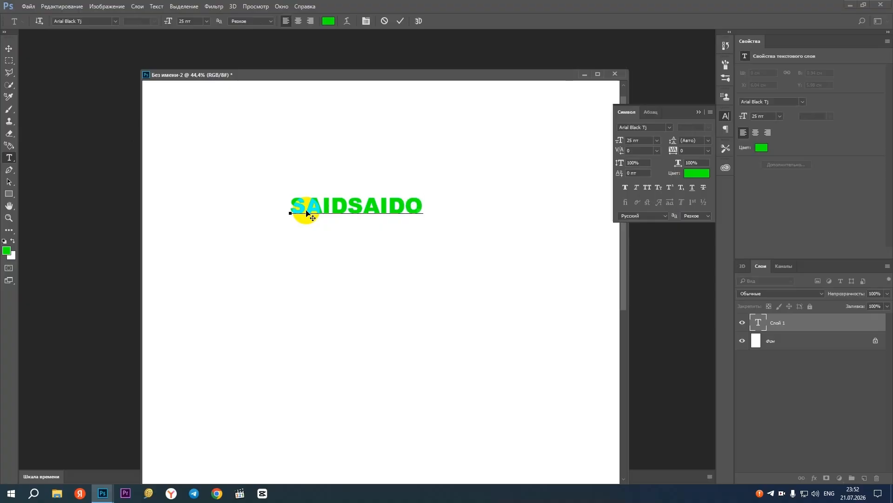
{"action": "type", "text": "V_BD"}
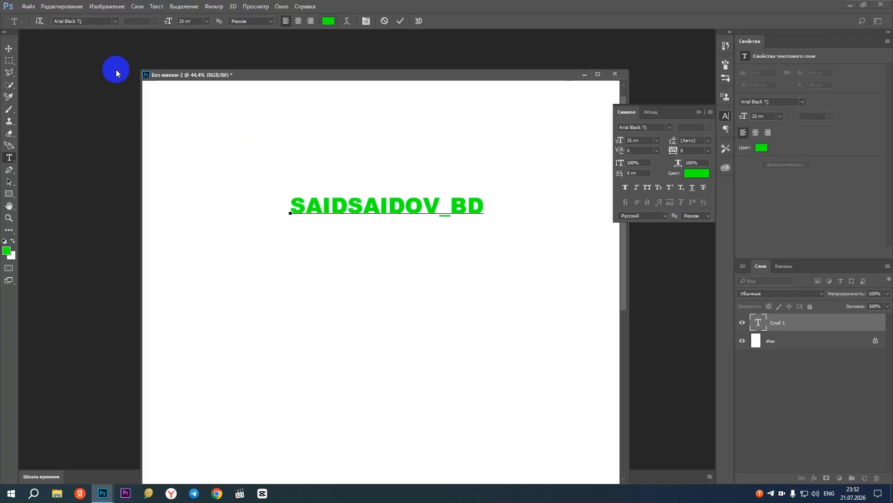
{"action": "left_click", "coordinate": [11, 47]}
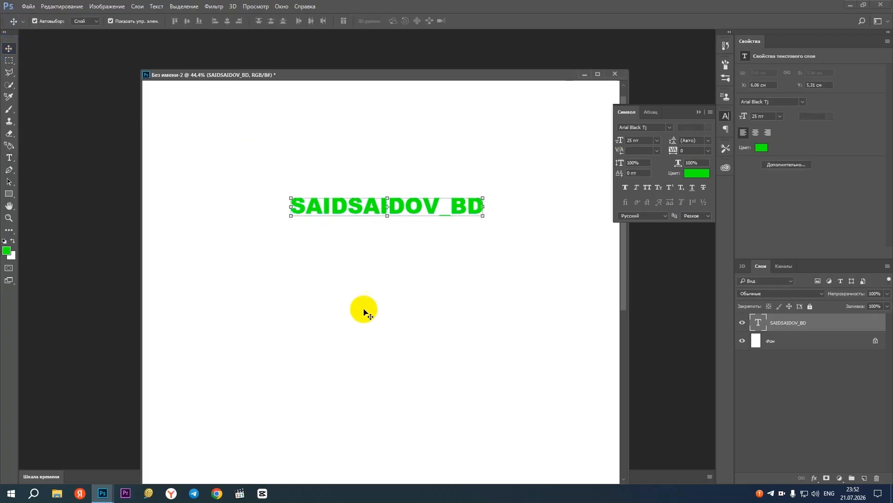
Move the handle text to about X 5.65 cm, Y 6.06 cm, and reopen and commit it without edits
{"action": "mouse_move", "coordinate": [406, 213]}
{"action": "left_mouse_down"}
{"action": "mouse_move", "coordinate": [342, 248]}
{"action": "mouse_move", "coordinate": [365, 203]}
{"action": "mouse_move", "coordinate": [398, 226]}
{"action": "left_mouse_up"}
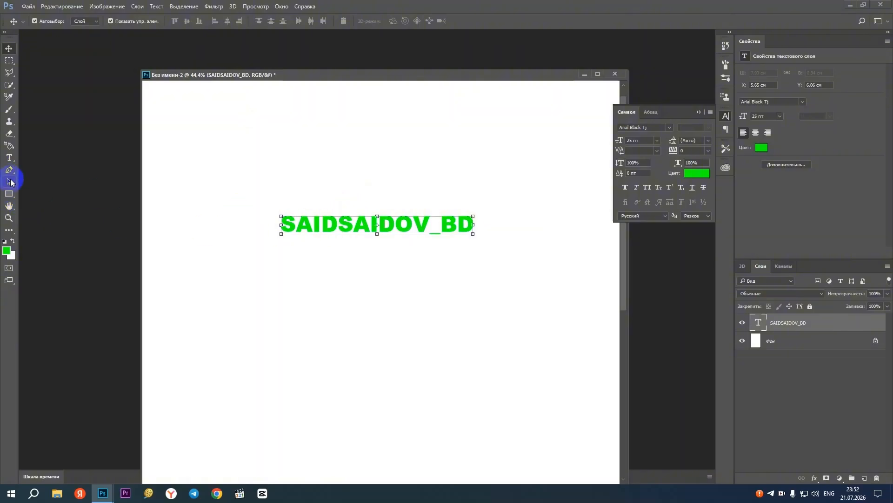
{"action": "left_click", "coordinate": [9, 158]}
{"action": "left_click", "coordinate": [329, 231]}
{"action": "left_click", "coordinate": [400, 21]}
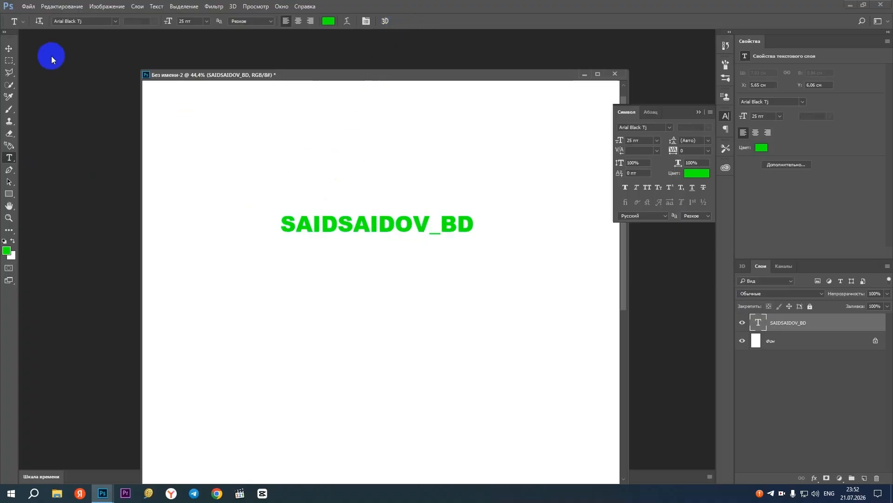
{"action": "left_click", "coordinate": [9, 49]}
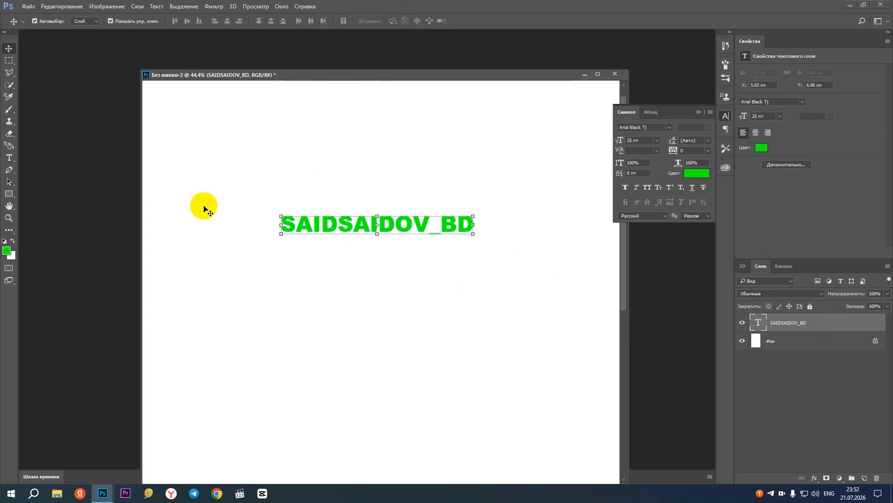
Try inserting a gap after the sixth letter of the handle text, and remove it
{"action": "left_click", "coordinate": [10, 158]}
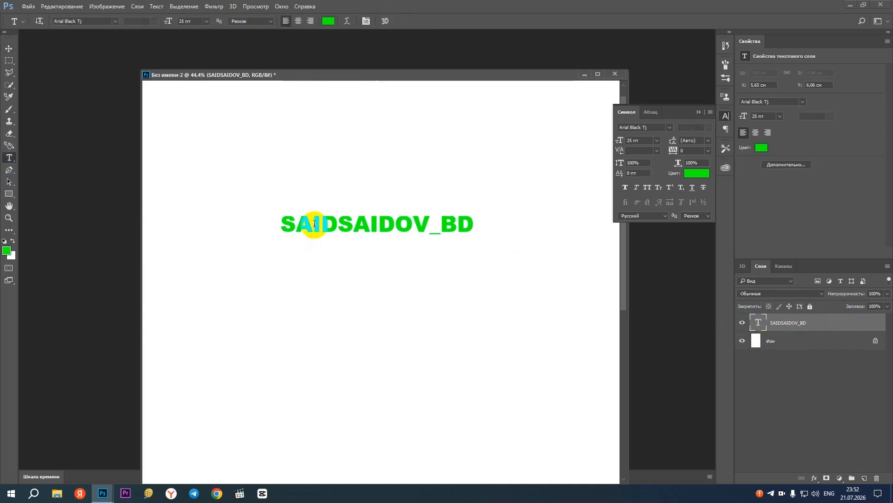
{"action": "left_click", "coordinate": [337, 227]}
{"action": "left_click", "coordinate": [370, 226]}
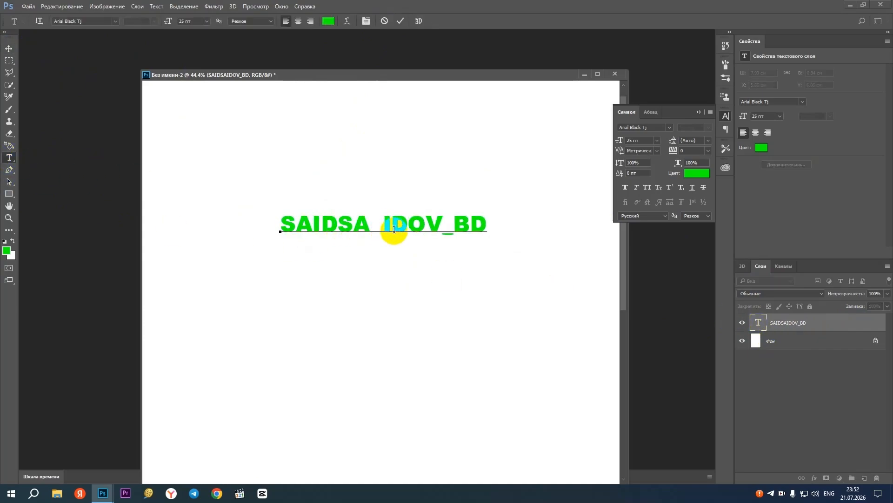
{"action": "key", "text": "BackSpace"}
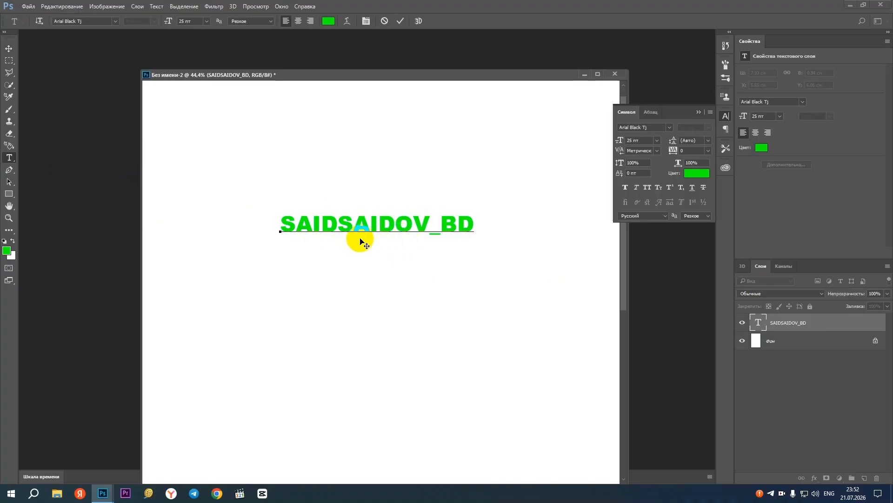
Try a space and an underscore after the handle text's fourth letter, remove both, and commit the text
{"action": "left_click", "coordinate": [339, 227]}
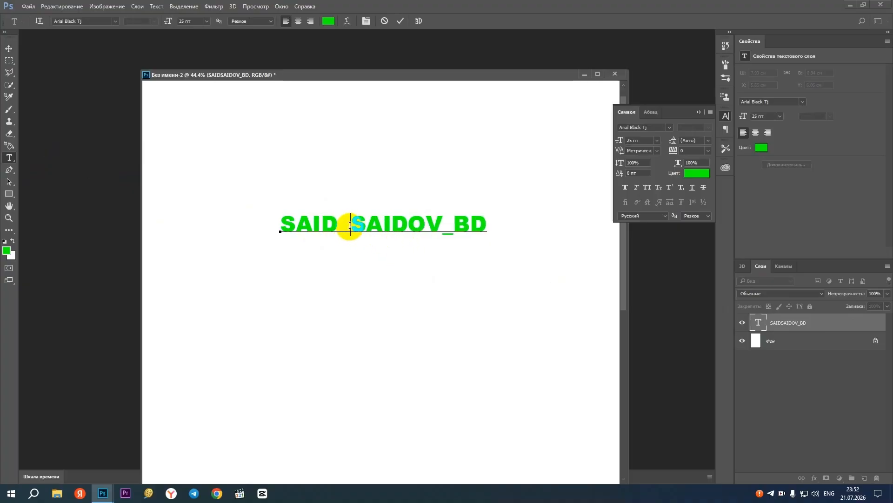
{"action": "left_click_drag", "start_coordinate": [351, 225], "coordinate": [339, 225]}
{"action": "type", "text": "_"}
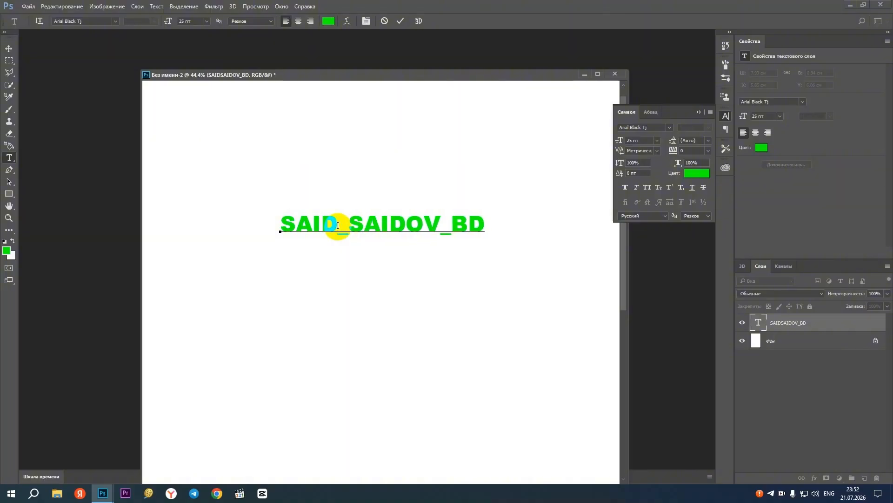
{"action": "key", "text": "BackSpace"}
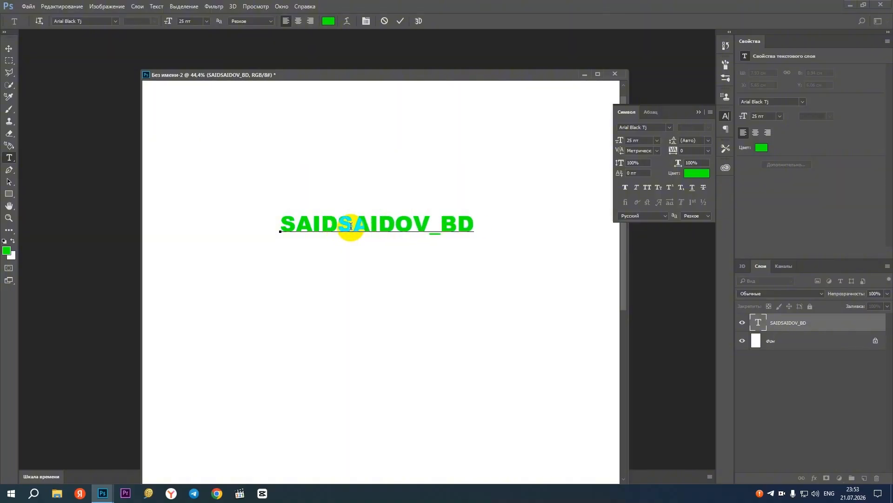
{"action": "left_click", "coordinate": [8, 49]}
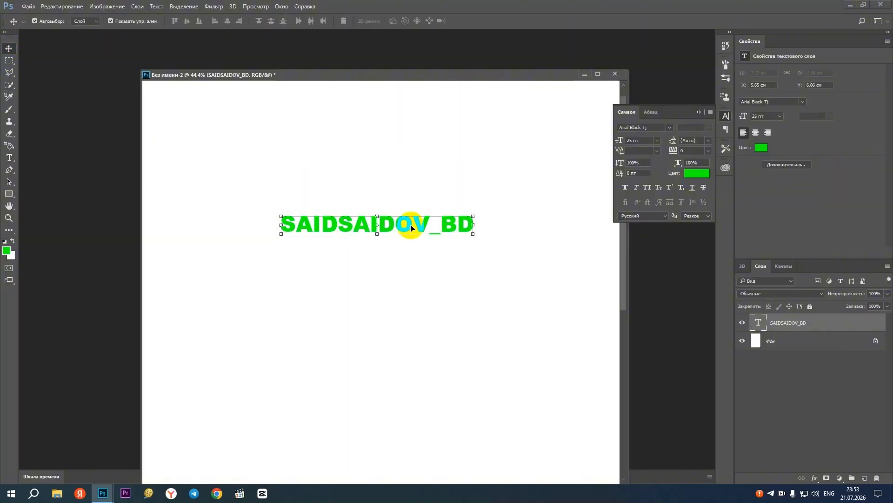
Move the handle text down to about X 5.65 cm, Y 6.89 cm, and collapse the character formatting settings
{"action": "left_click_drag", "start_coordinate": [395, 231], "coordinate": [395, 255]}
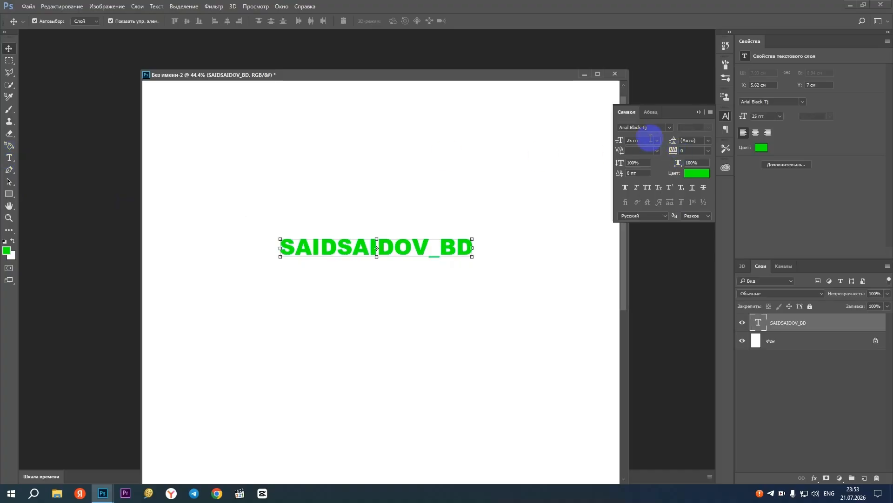
{"action": "left_click", "coordinate": [698, 112]}
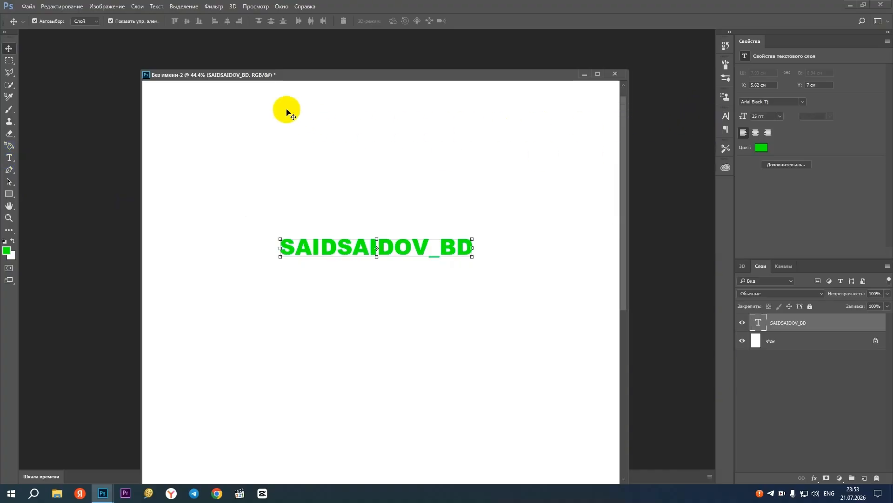
{"action": "left_click_drag", "start_coordinate": [321, 248], "coordinate": [323, 244]}
Try a font size of 24 pt on the handle text, and set it to 30 pt
{"action": "left_click", "coordinate": [9, 158]}
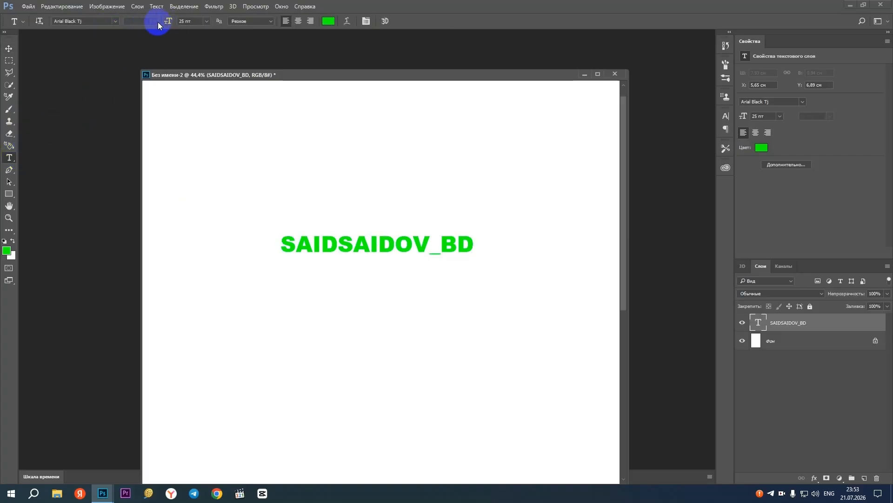
{"action": "left_click", "coordinate": [207, 22]}
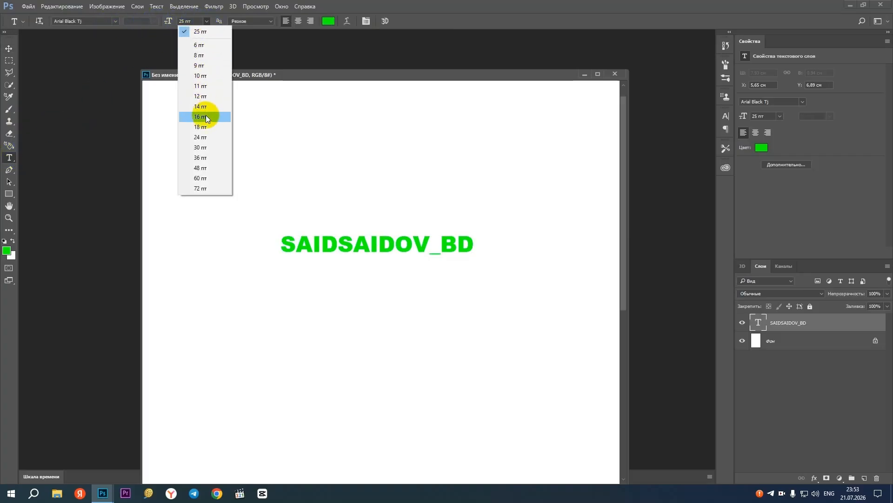
{"action": "left_click", "coordinate": [206, 137]}
{"action": "left_click", "coordinate": [207, 21]}
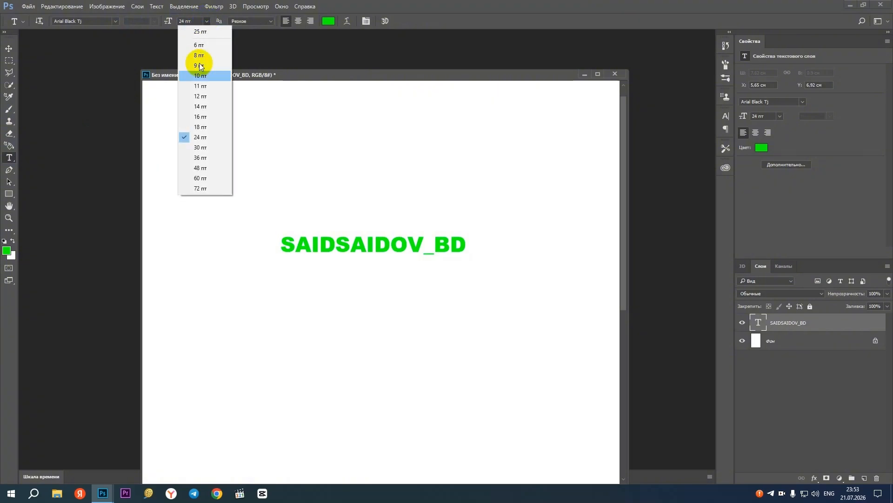
{"action": "left_click", "coordinate": [197, 158]}
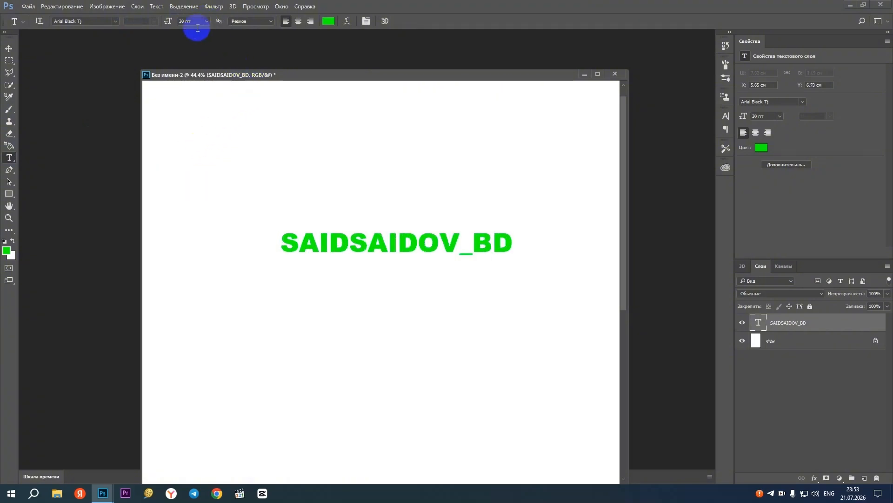
Preview other fonts on the handle text and set its font to CG Times
{"action": "left_click", "coordinate": [110, 22]}
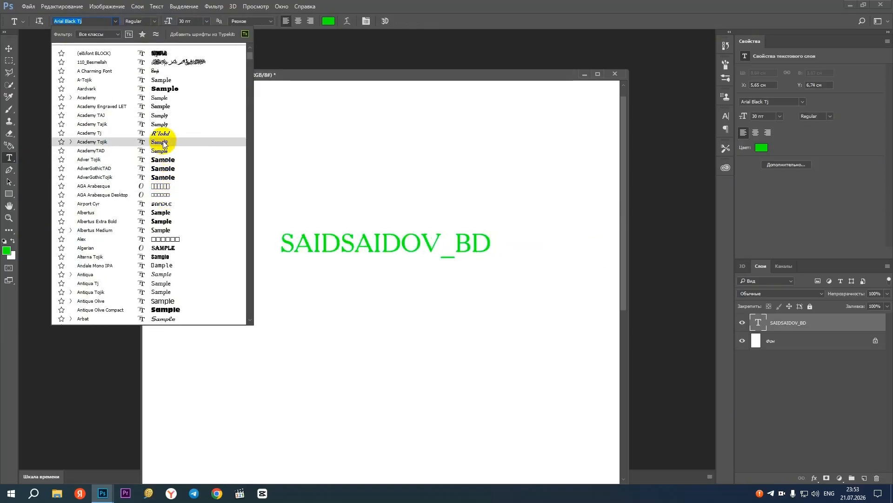
{"action": "scroll", "coordinate": [185, 261], "scroll_direction": "down", "scroll_amount": 5}
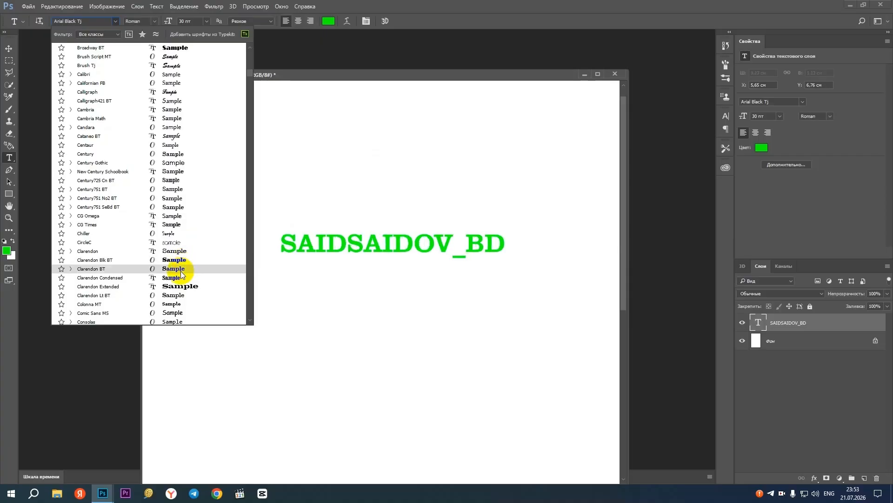
{"action": "left_click", "coordinate": [184, 225]}
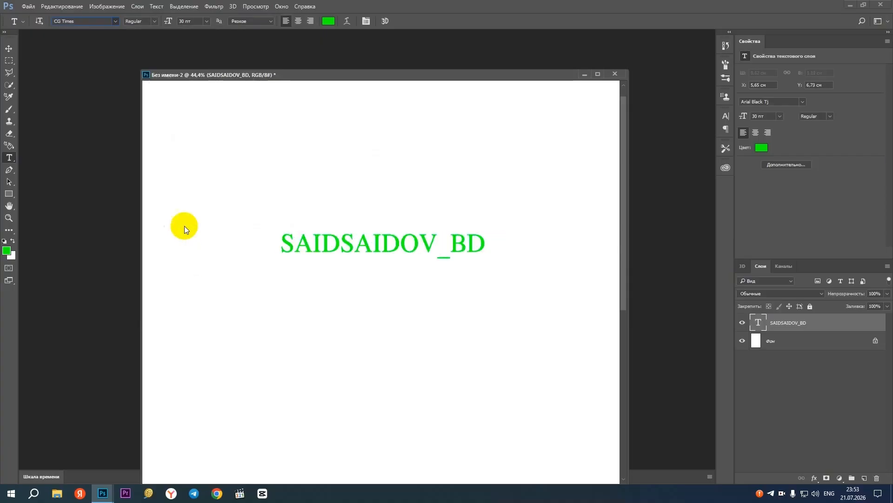
Scale the handle text up to about 36.83 pt with Free Transform and move it to about X 4.41 cm, Y 7.73 cm
{"action": "left_click", "coordinate": [9, 49]}
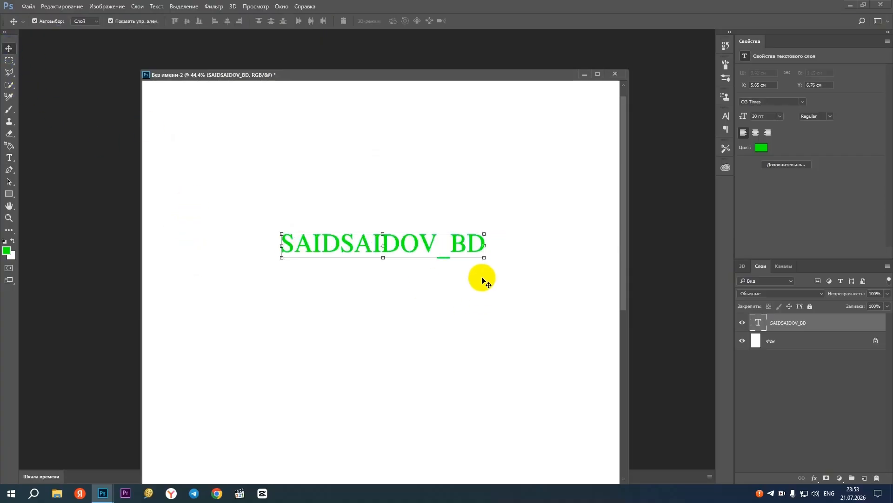
{"action": "key", "text": "ctrl+t"}
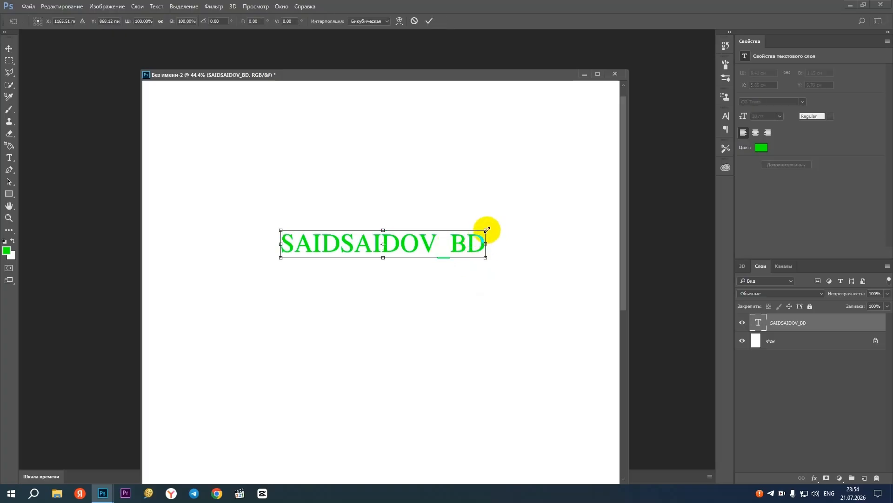
{"action": "left_click_drag", "start_coordinate": [486, 230], "coordinate": [530, 201]}
{"action": "key", "text": "Return"}
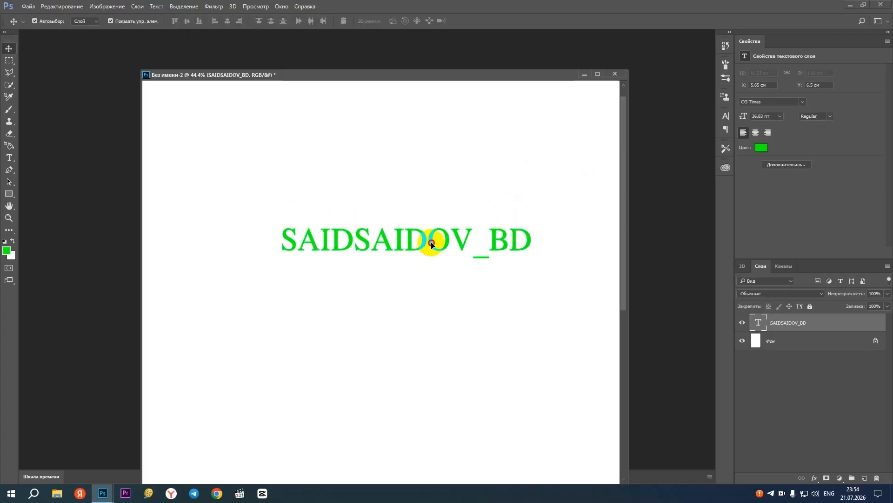
{"action": "left_click_drag", "start_coordinate": [426, 239], "coordinate": [401, 278]}
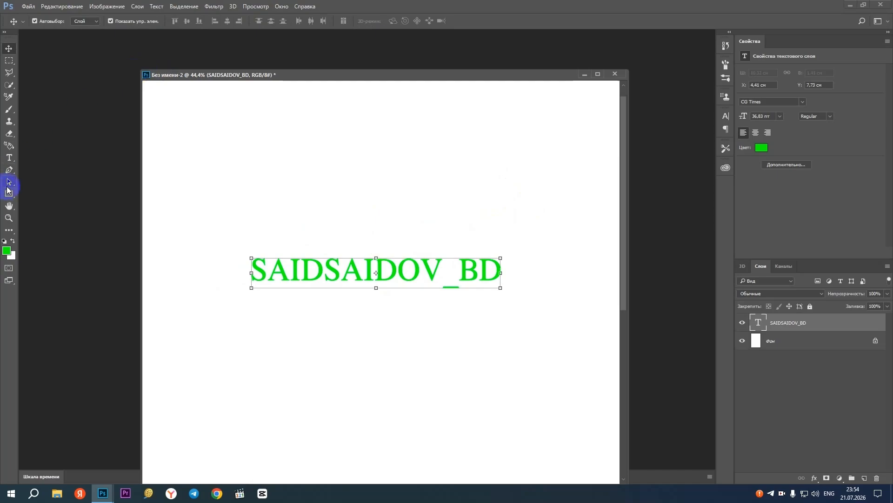
Change the handle text's color to dark green 0b7c08, keeping left alignment
{"action": "left_click", "coordinate": [9, 157]}
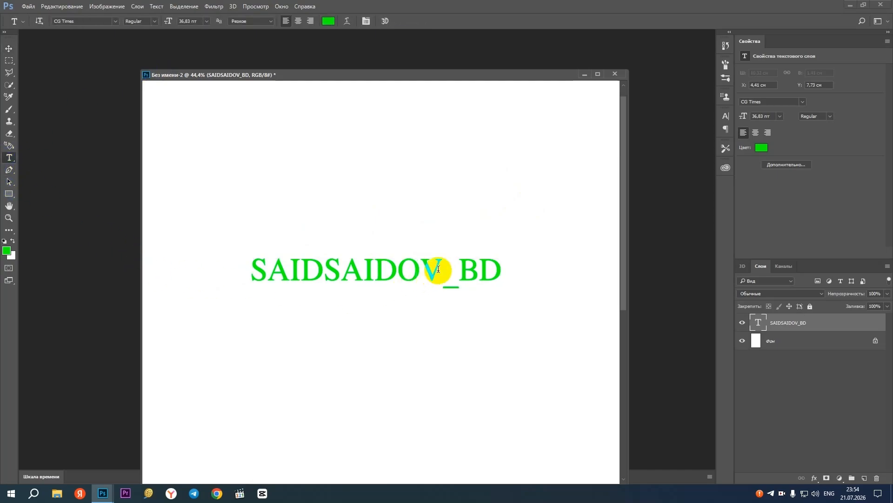
{"action": "left_click", "coordinate": [288, 23]}
{"action": "left_click", "coordinate": [345, 21]}
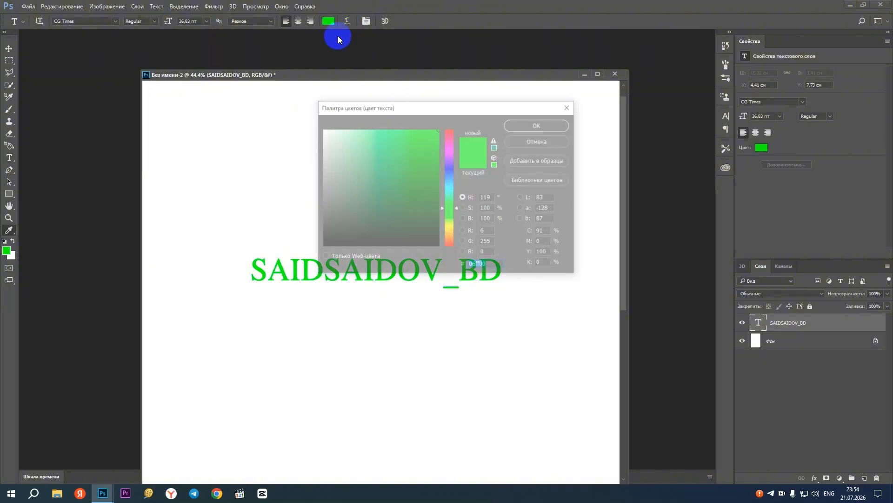
{"action": "mouse_move", "coordinate": [419, 195]}
{"action": "left_mouse_down"}
{"action": "mouse_move", "coordinate": [425, 204]}
{"action": "mouse_move", "coordinate": [432, 190]}
{"action": "left_mouse_up"}
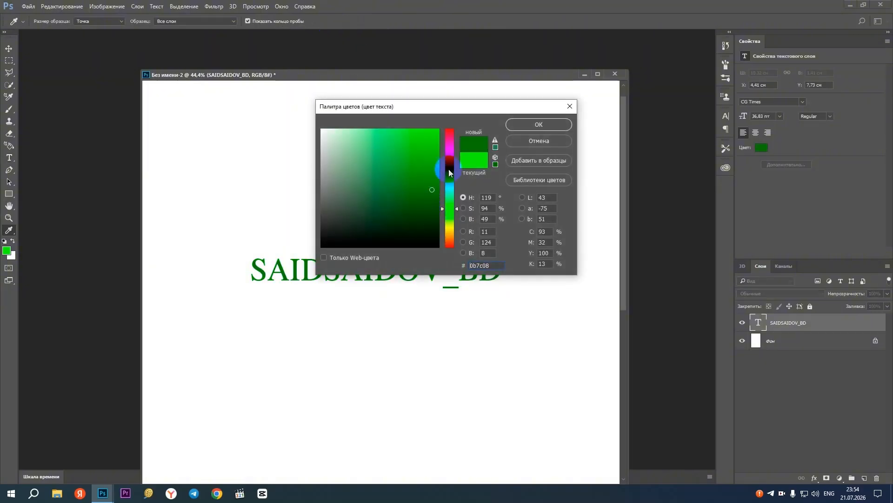
{"action": "left_click", "coordinate": [538, 125]}
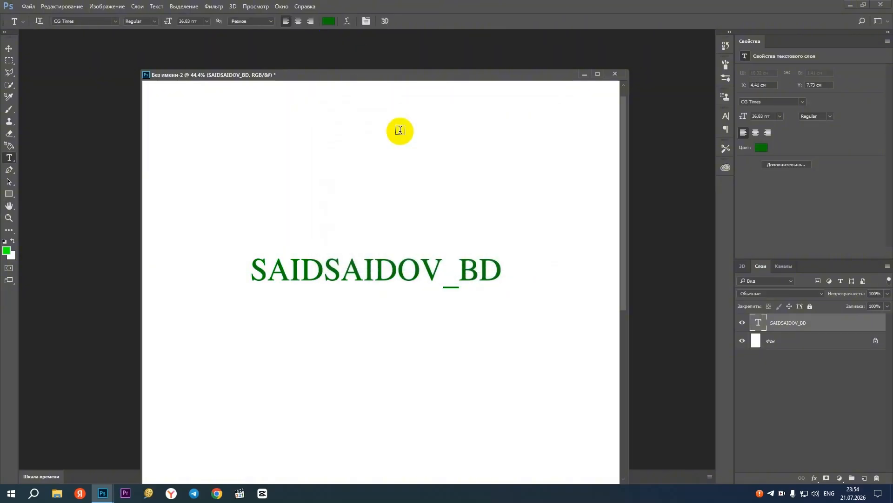
Try an Arc text warp on the handle text with bend +40, horizontal distortion +75 and vertical distortion +85
{"action": "left_click", "coordinate": [349, 21]}
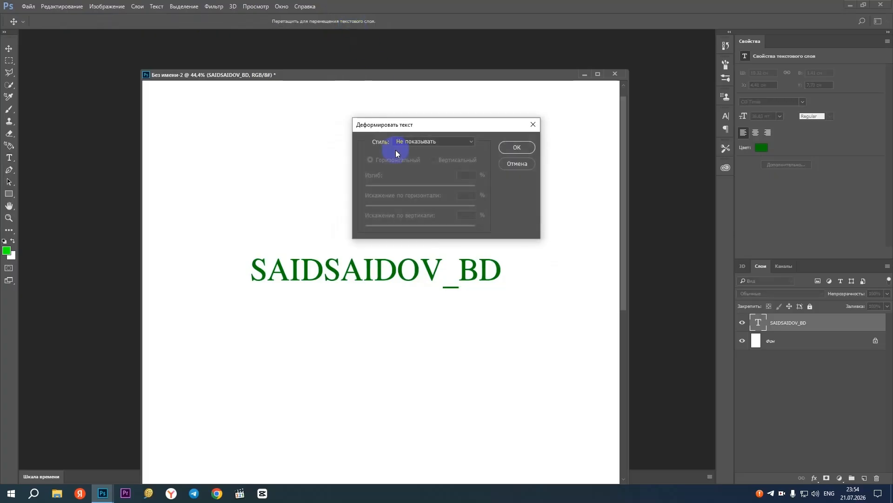
{"action": "left_click_drag", "start_coordinate": [414, 128], "coordinate": [485, 99]}
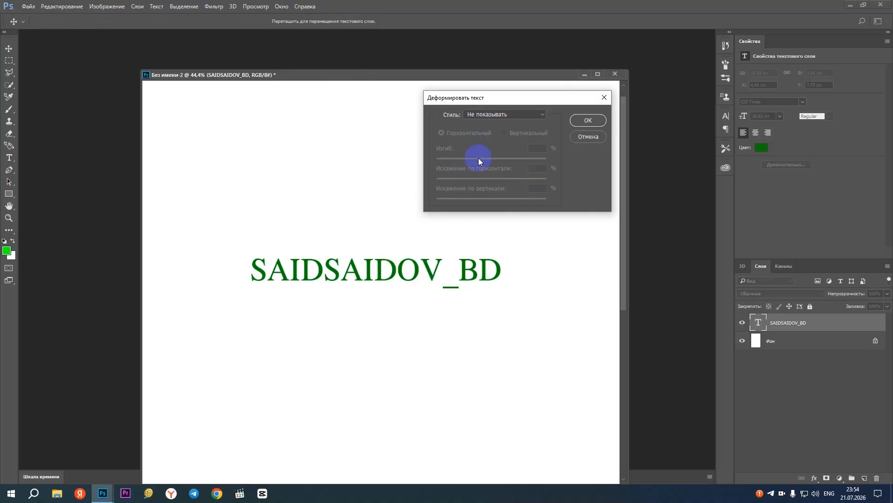
{"action": "left_click", "coordinate": [510, 114]}
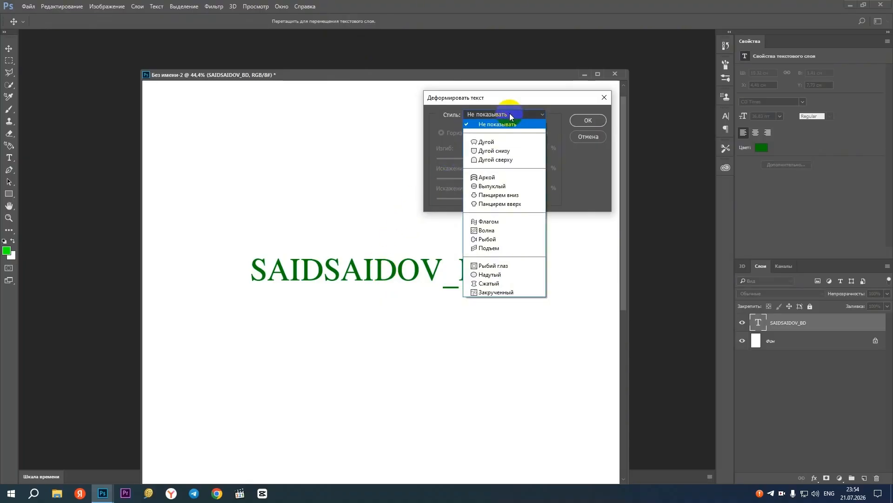
{"action": "left_click", "coordinate": [498, 143]}
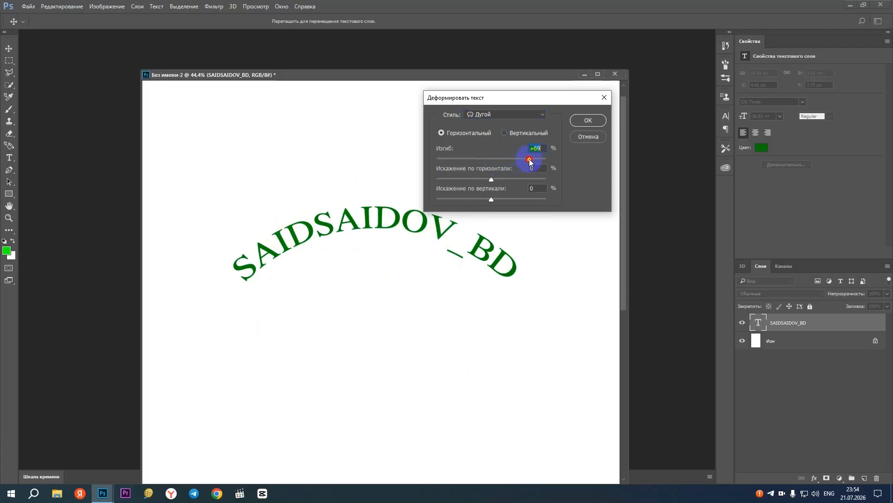
{"action": "left_click_drag", "start_coordinate": [529, 161], "coordinate": [450, 181]}
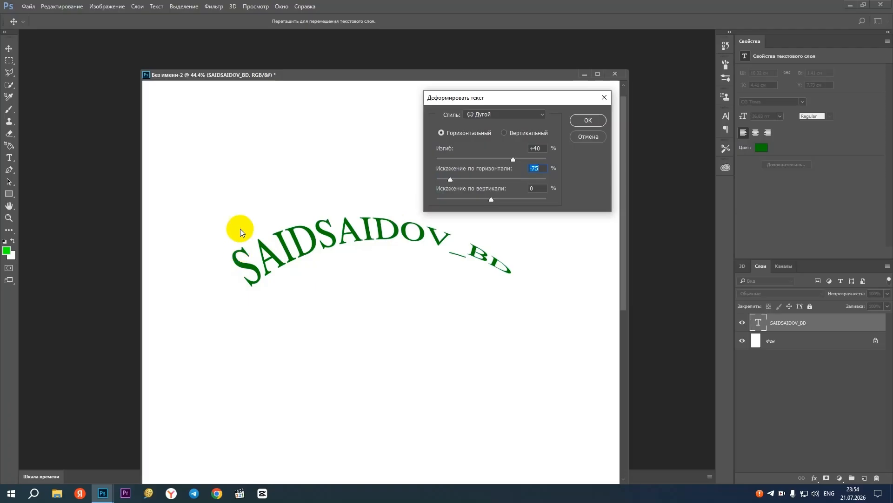
{"action": "left_click_drag", "start_coordinate": [449, 183], "coordinate": [514, 201]}
{"action": "left_click_drag", "start_coordinate": [529, 199], "coordinate": [537, 199]}
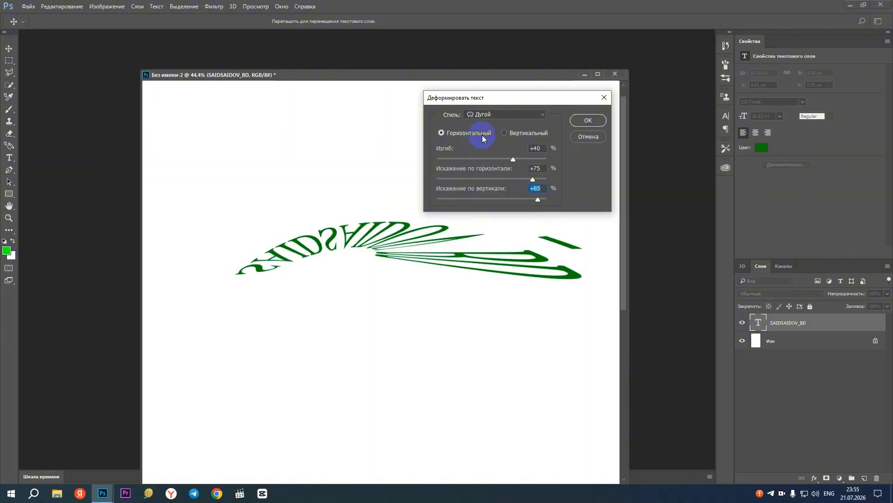
Try the vertical orientation for the Arc warp, return to horizontal, and reset the warp style to none
{"action": "left_click", "coordinate": [504, 133]}
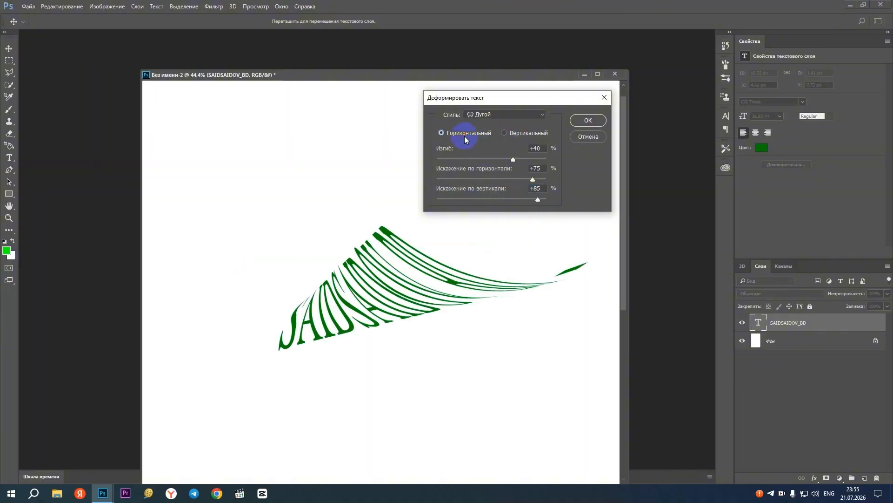
{"action": "left_click", "coordinate": [465, 133]}
{"action": "left_click", "coordinate": [493, 116]}
{"action": "left_click", "coordinate": [494, 124]}
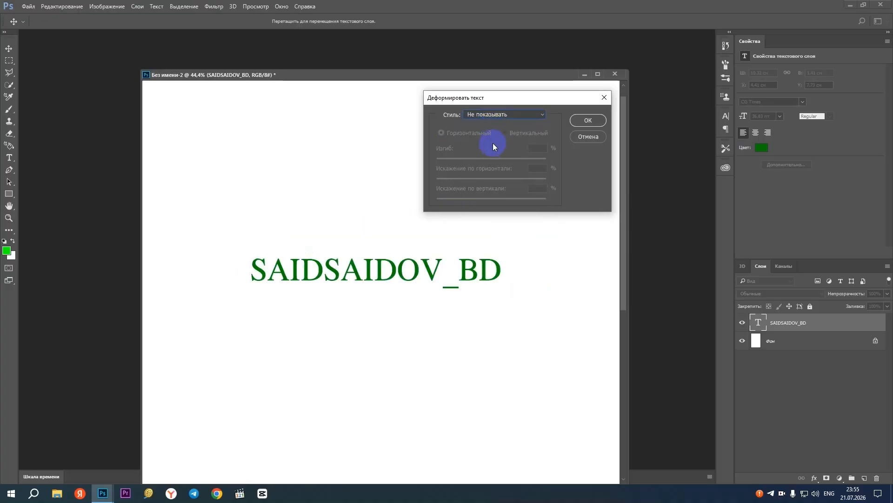
Try the Arc Lower warp with bend -18 and horizontal distortion about +43, and reset the warp style to none
{"action": "left_click", "coordinate": [500, 114]}
{"action": "left_click", "coordinate": [500, 150]}
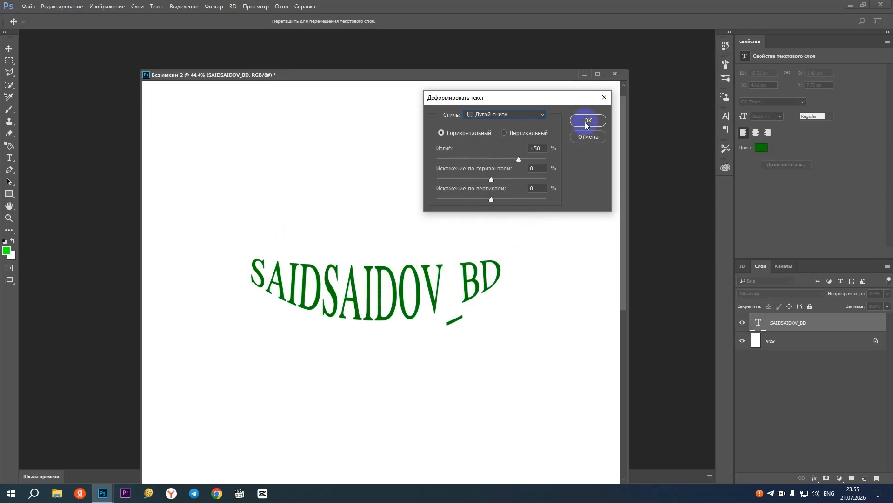
{"action": "left_click_drag", "start_coordinate": [518, 163], "coordinate": [515, 187]}
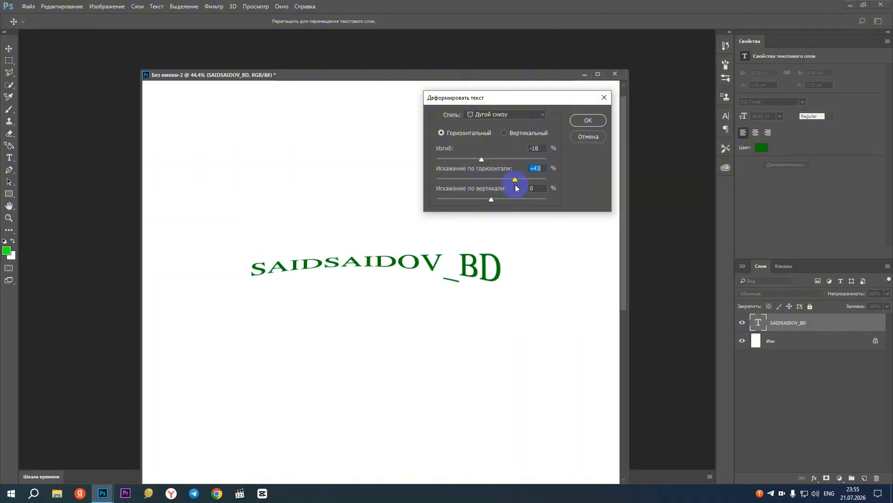
{"action": "left_click", "coordinate": [480, 116]}
{"action": "left_click", "coordinate": [482, 123]}
Try the Arc Upper warp with a bend of about -50, and reset the warp style to none
{"action": "left_click", "coordinate": [482, 116]}
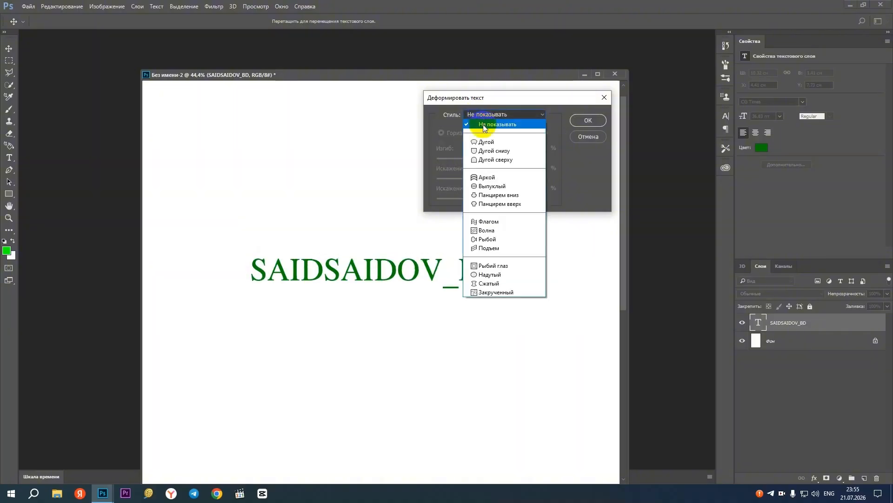
{"action": "left_click", "coordinate": [492, 160]}
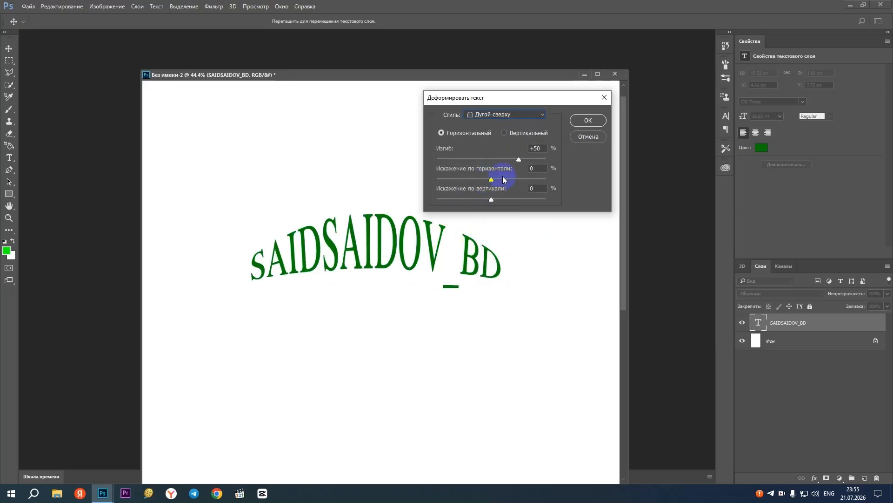
{"action": "left_click_drag", "start_coordinate": [519, 159], "coordinate": [452, 161]}
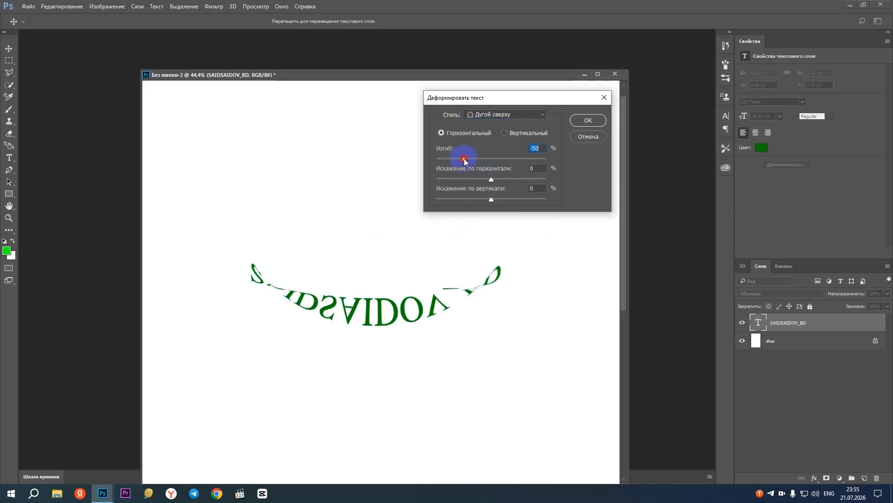
{"action": "left_click", "coordinate": [495, 121]}
{"action": "left_click", "coordinate": [493, 123]}
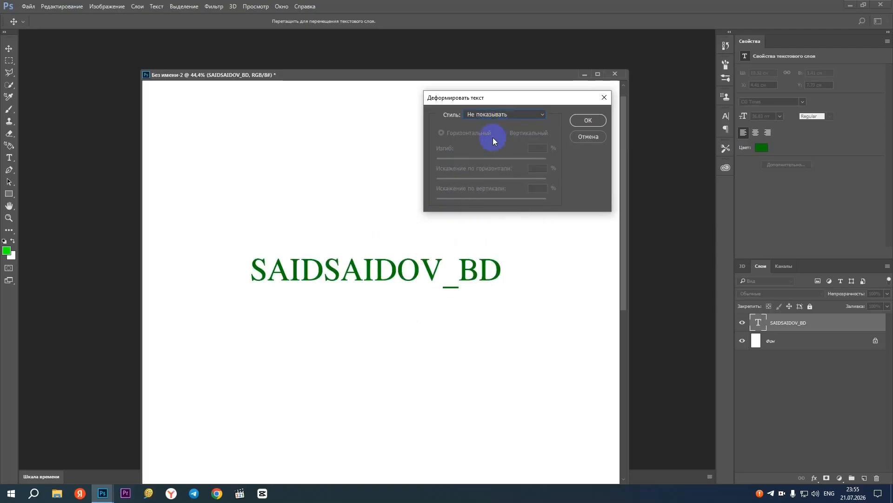
Apply the Flag warp style to the handle text with horizontal orientation and bend +50
{"action": "left_click", "coordinate": [493, 115]}
{"action": "left_click", "coordinate": [484, 223]}
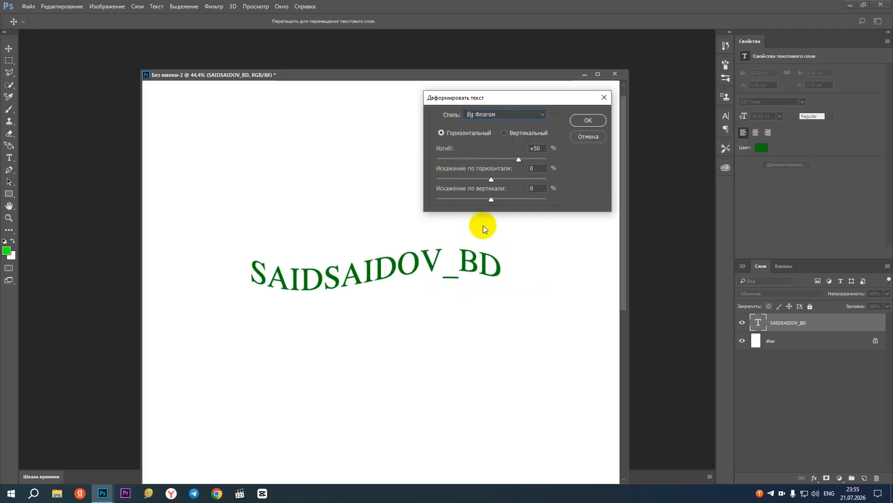
{"action": "left_click", "coordinate": [574, 124]}
Duplicate the warped handle text twice, stacking the two copies directly below the original
{"action": "left_click", "coordinate": [9, 48]}
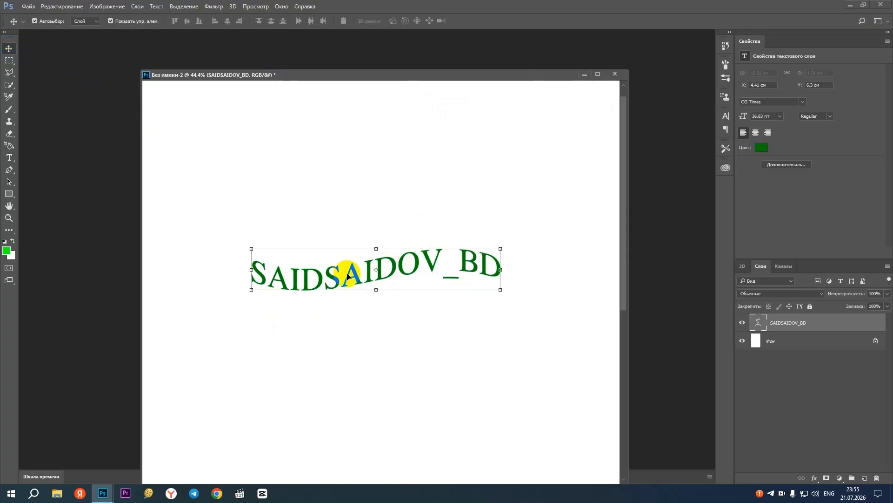
{"action": "left_click_drag", "start_coordinate": [354, 273], "coordinate": [354, 332]}
Recolor the original handle text at the top of the stack to dark red
{"action": "left_click", "coordinate": [372, 261], "text": "ctrl"}
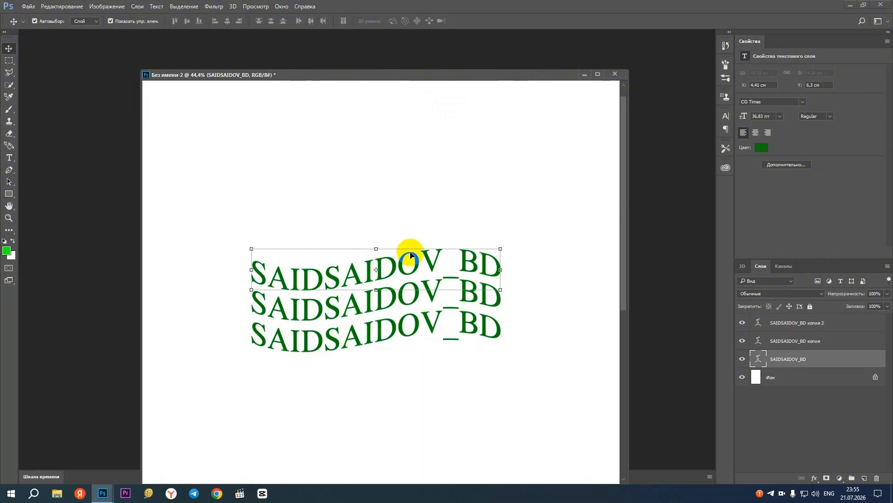
{"action": "double_click", "coordinate": [766, 361]}
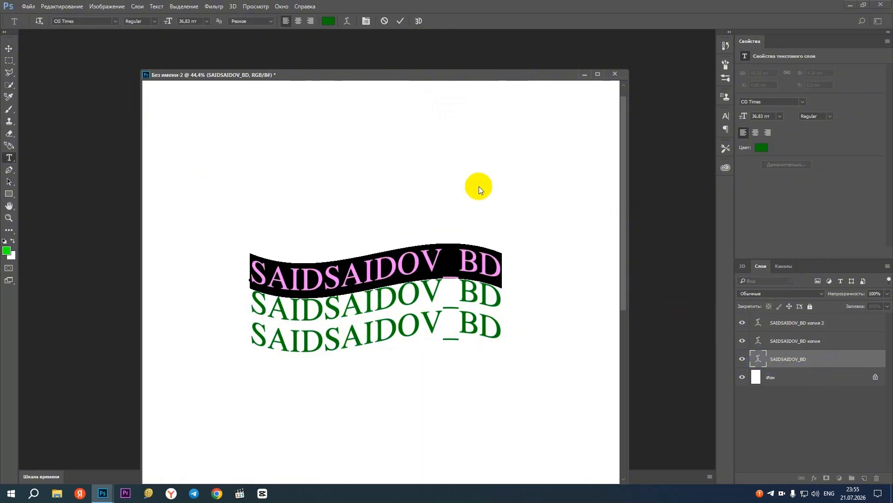
{"action": "left_click", "coordinate": [331, 22]}
{"action": "left_click", "coordinate": [447, 133]}
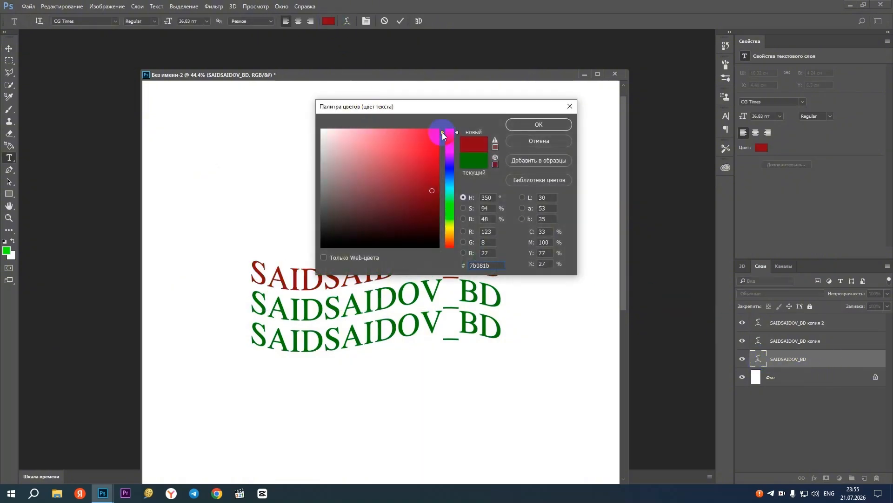
{"action": "left_click", "coordinate": [515, 122]}
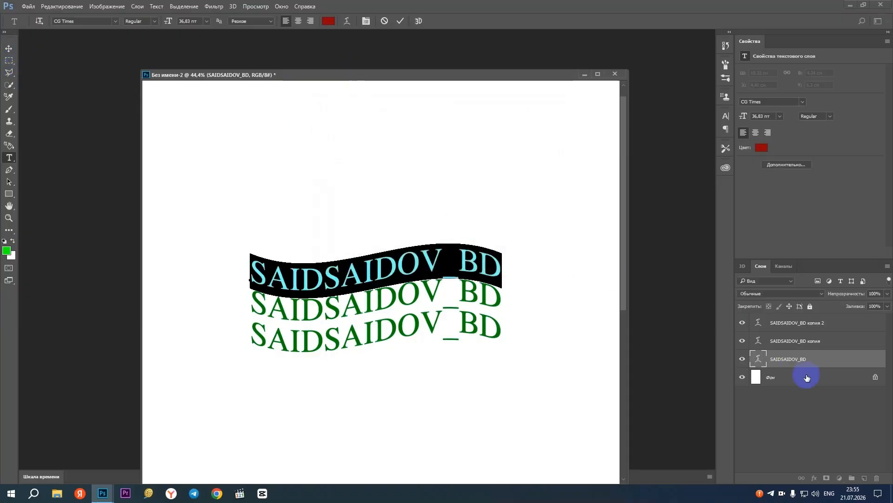
Recolor the middle copy of the handle text to light grey
{"action": "left_click", "coordinate": [759, 342]}
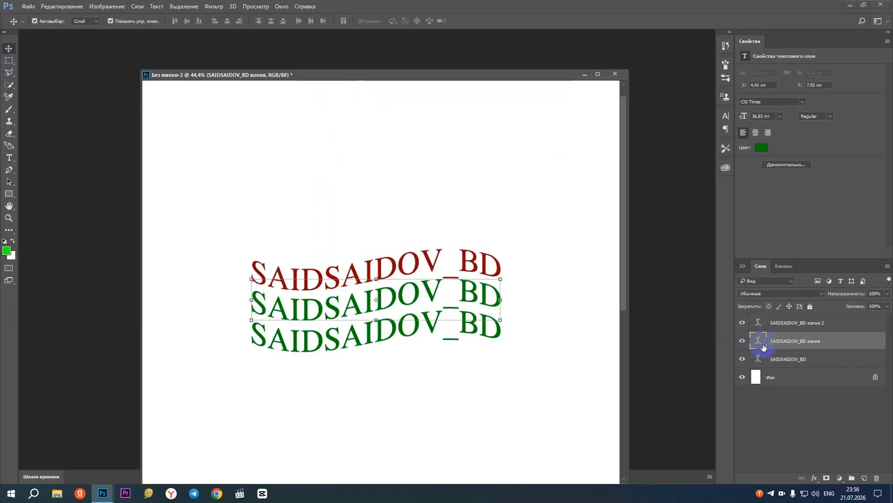
{"action": "double_click", "coordinate": [763, 344]}
{"action": "left_click", "coordinate": [328, 21]}
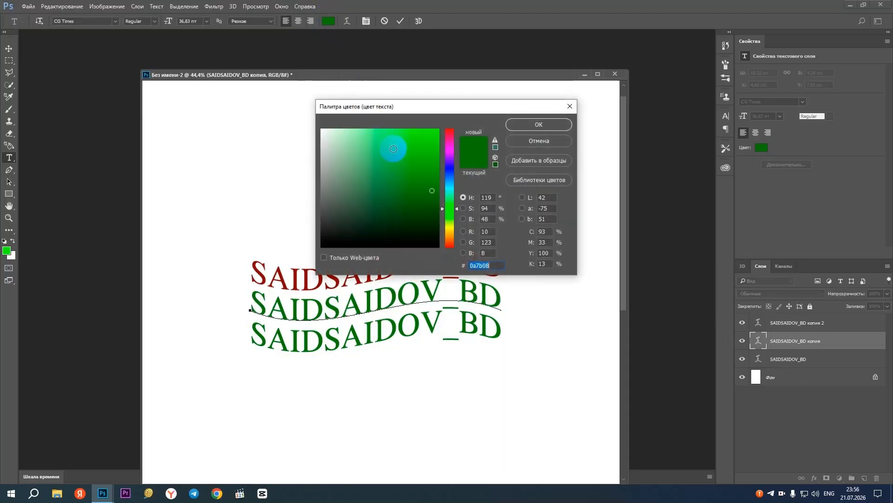
{"action": "left_click_drag", "start_coordinate": [393, 144], "coordinate": [305, 156]}
{"action": "left_click", "coordinate": [531, 127]}
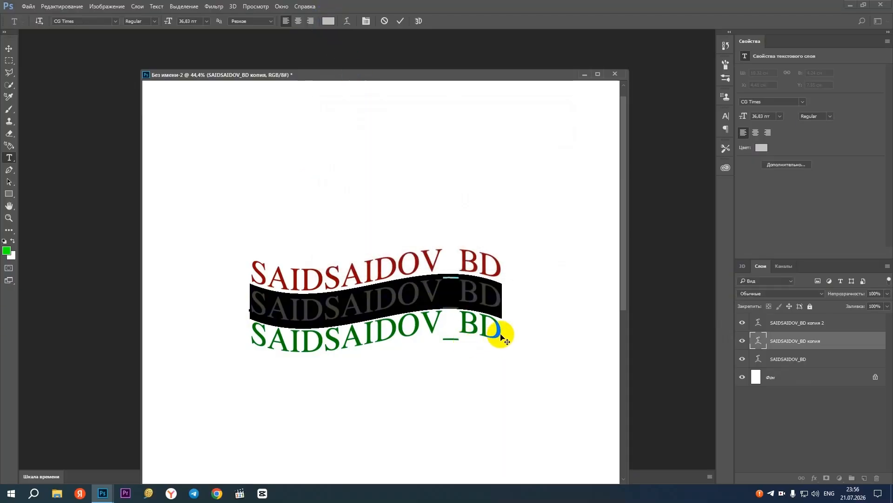
Recolor the lowest copy of the handle text to the brighter green 04a800, and deselect the text
{"action": "double_click", "coordinate": [759, 321]}
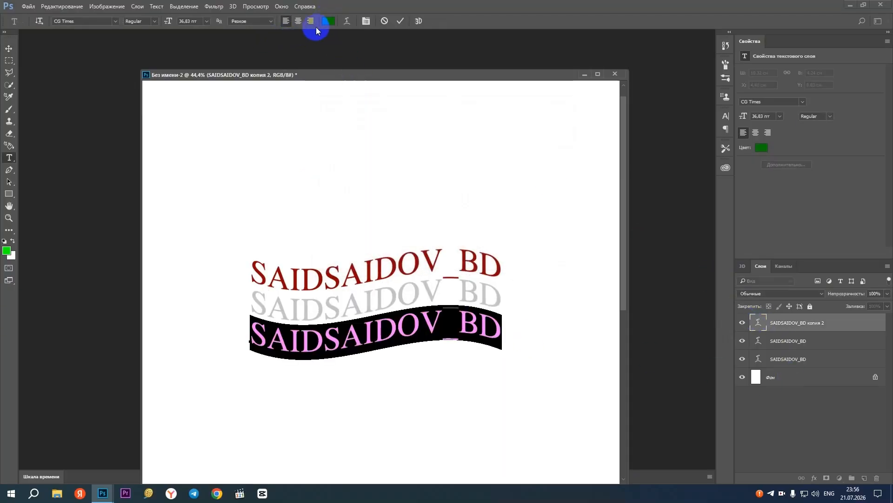
{"action": "left_click", "coordinate": [327, 22]}
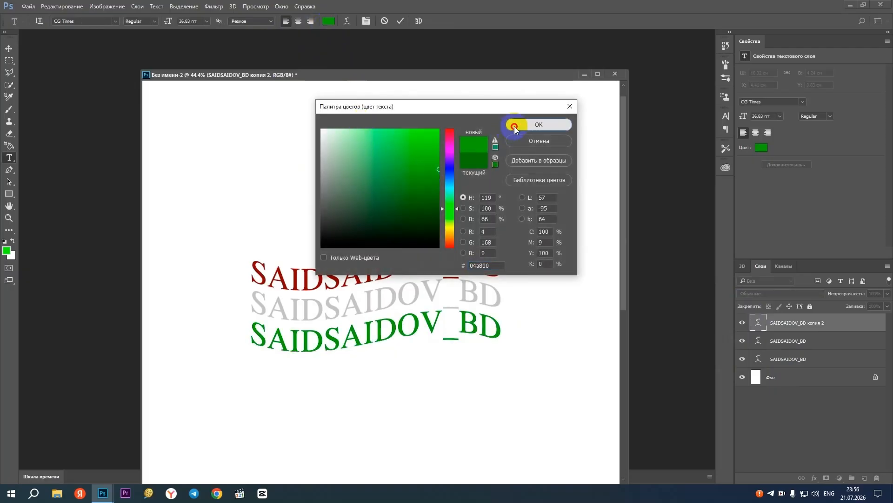
{"action": "left_click", "coordinate": [515, 127]}
{"action": "left_click", "coordinate": [9, 48]}
{"action": "left_click", "coordinate": [264, 149]}
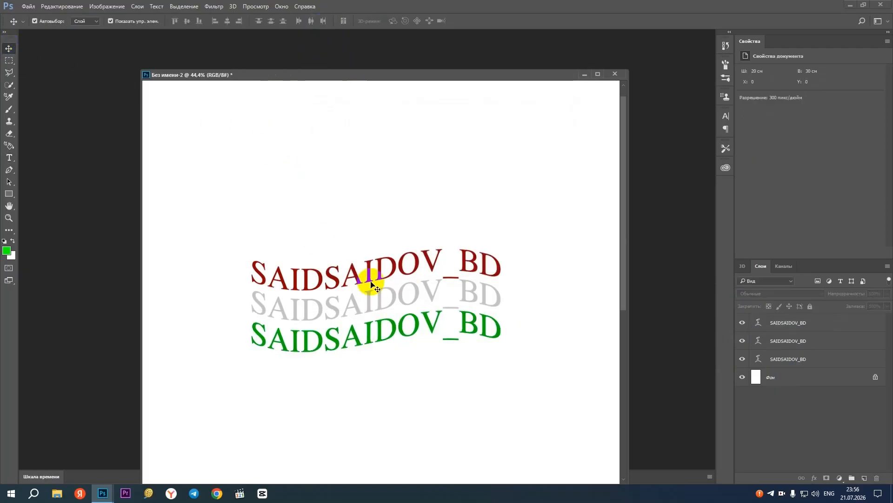
Nudge the grey copy upward, and delete both the green and grey copies of the handle text
{"action": "left_click_drag", "start_coordinate": [381, 302], "coordinate": [381, 296]}
{"action": "left_click", "coordinate": [379, 331]}
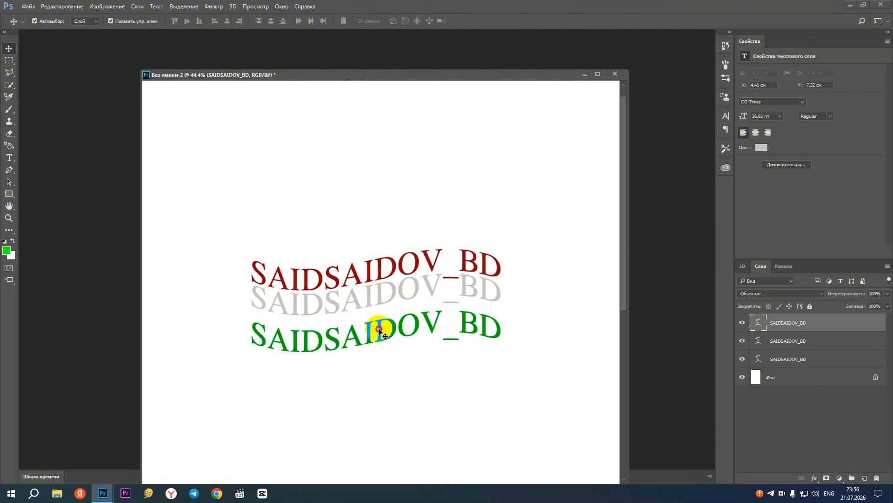
{"action": "key", "text": "Delete"}
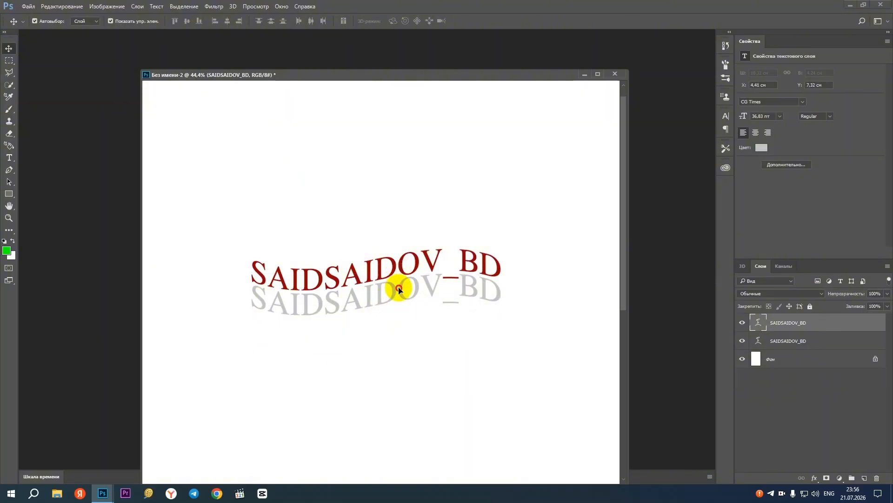
{"action": "key", "text": "Delete"}
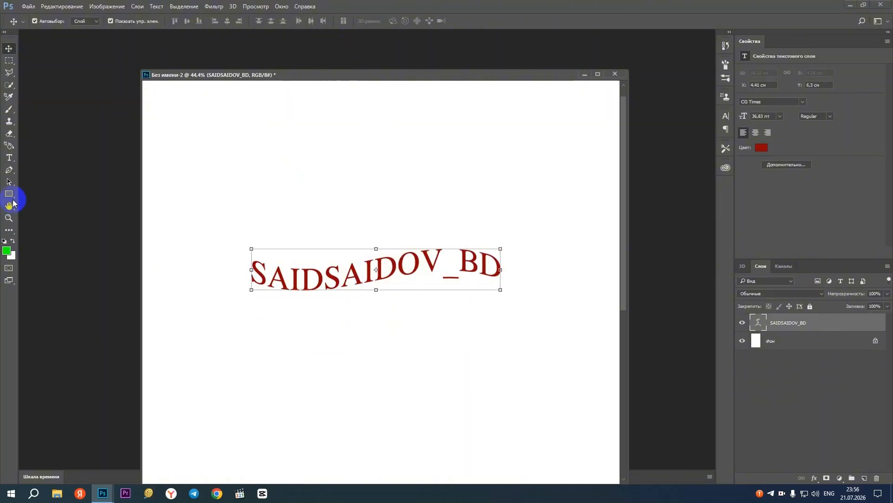
Reset the red text's Flag warp style to none
{"action": "left_click", "coordinate": [9, 158]}
{"action": "left_click", "coordinate": [347, 21]}
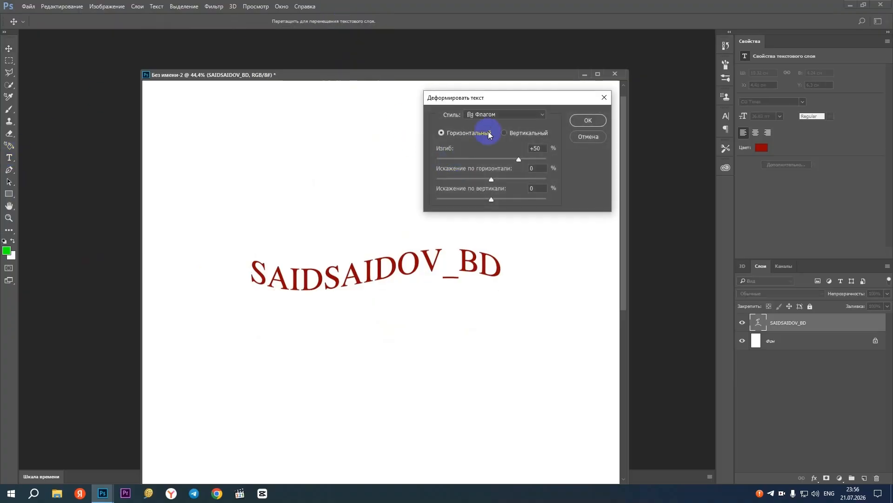
{"action": "left_click", "coordinate": [495, 119]}
{"action": "left_click", "coordinate": [494, 112]}
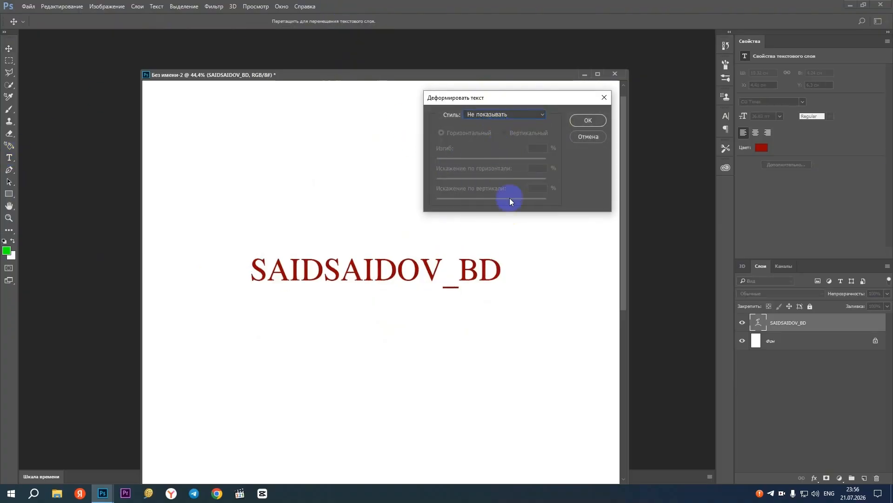
Try the Inflate warp with a bend of -47, and confirm the text with the warp style set to none
{"action": "left_click", "coordinate": [488, 118]}
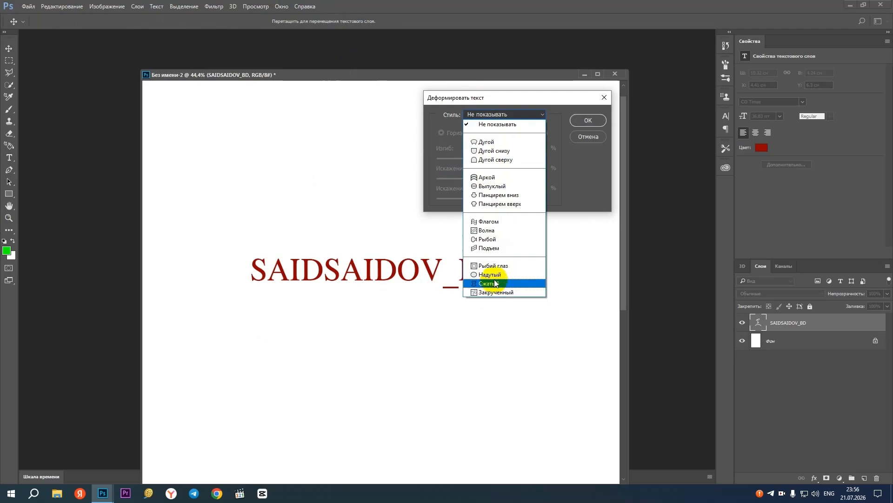
{"action": "left_click", "coordinate": [489, 274]}
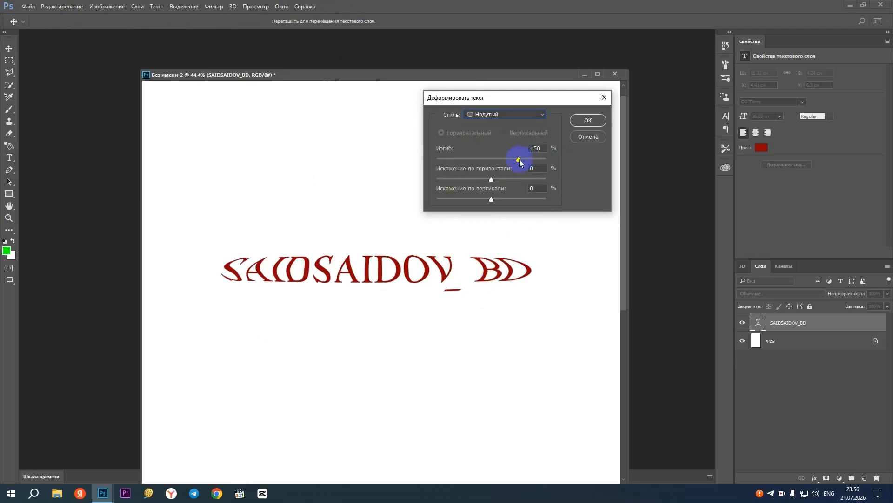
{"action": "left_click_drag", "start_coordinate": [520, 160], "coordinate": [466, 160]}
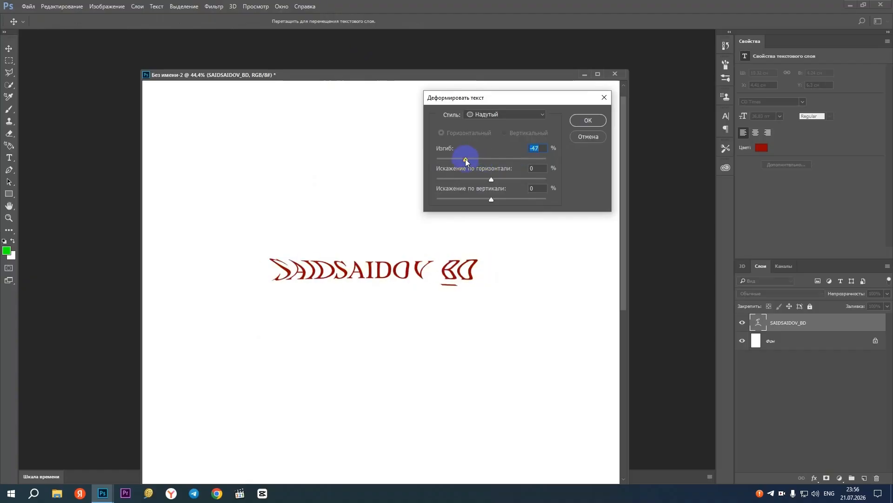
{"action": "left_click", "coordinate": [524, 116]}
{"action": "left_click", "coordinate": [514, 123]}
{"action": "left_click", "coordinate": [582, 122]}
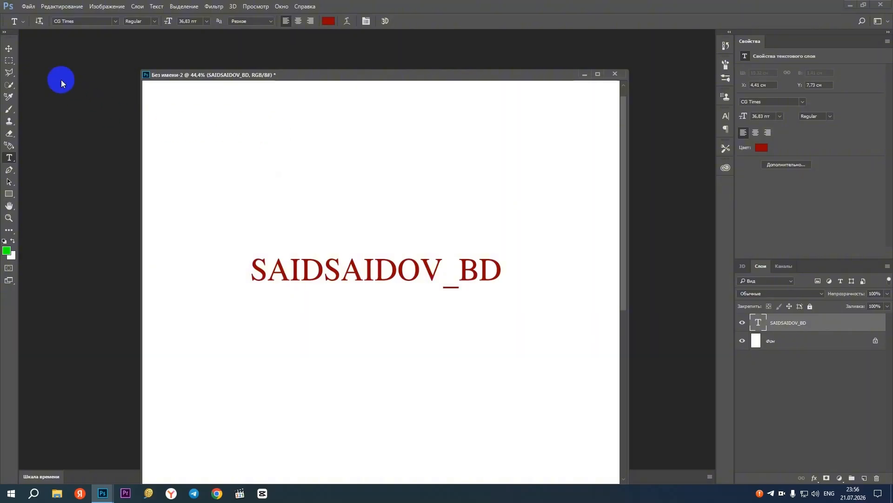
Move the text slightly upward and change its font to Adver Tojik
{"action": "left_click", "coordinate": [9, 48]}
{"action": "left_click_drag", "start_coordinate": [419, 271], "coordinate": [406, 242]}
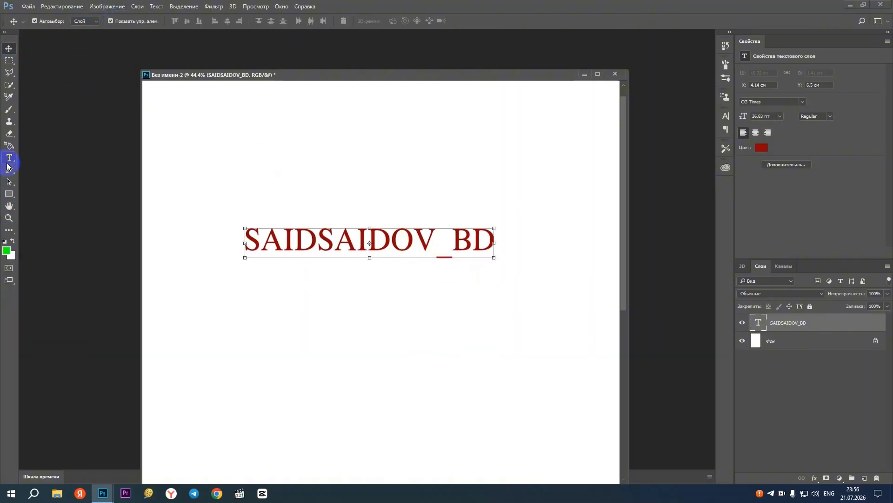
{"action": "left_click", "coordinate": [8, 161]}
{"action": "left_click", "coordinate": [114, 22]}
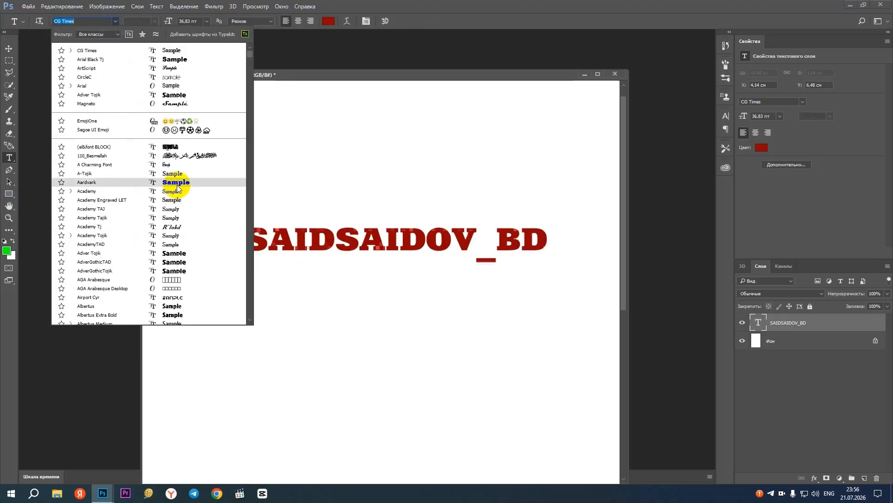
{"action": "left_click", "coordinate": [173, 253]}
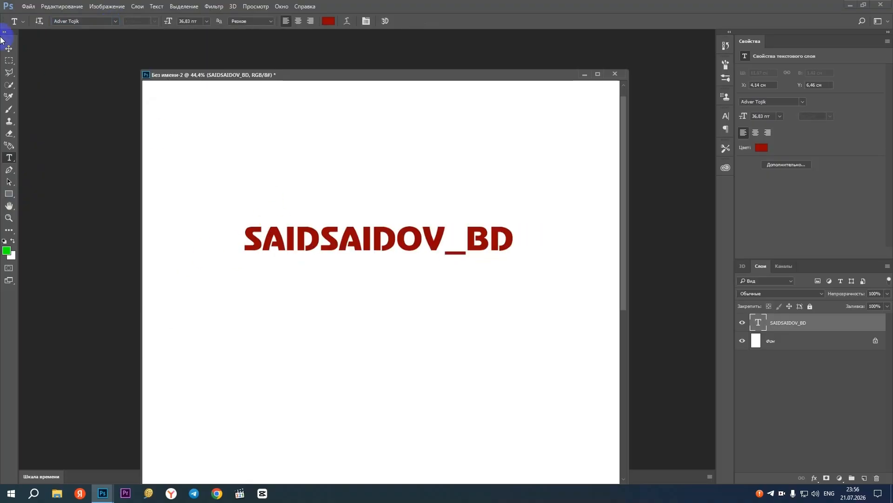
Select the text layer and display the layer style presets
{"action": "left_click", "coordinate": [8, 49]}
{"action": "left_click_drag", "start_coordinate": [492, 77], "coordinate": [469, 54]}
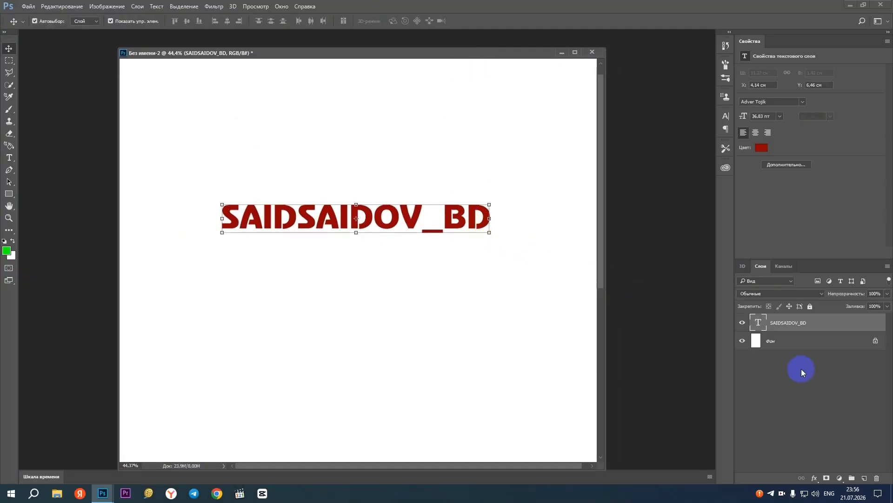
{"action": "left_click", "coordinate": [756, 341]}
{"action": "left_click", "coordinate": [758, 325]}
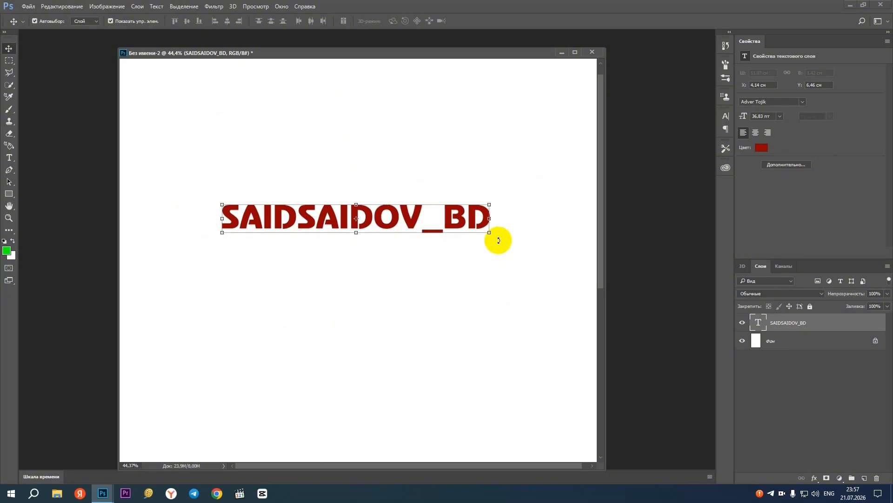
{"action": "left_click", "coordinate": [281, 6]}
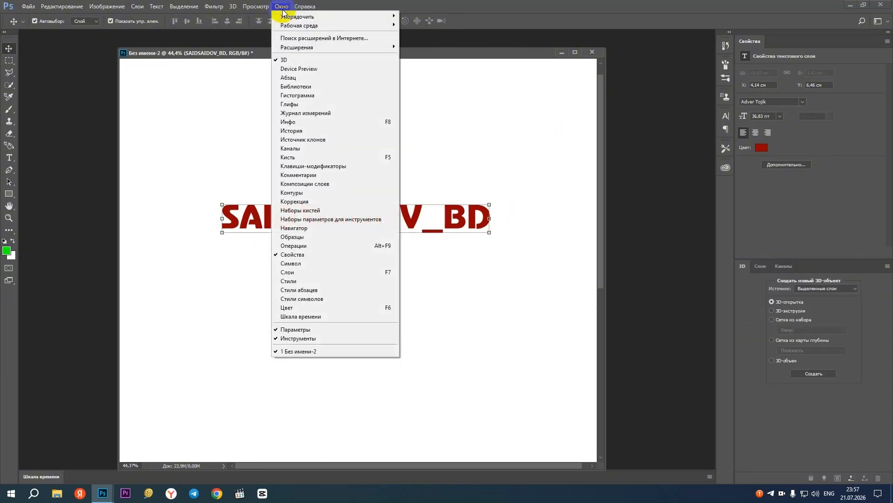
{"action": "left_click", "coordinate": [319, 281]}
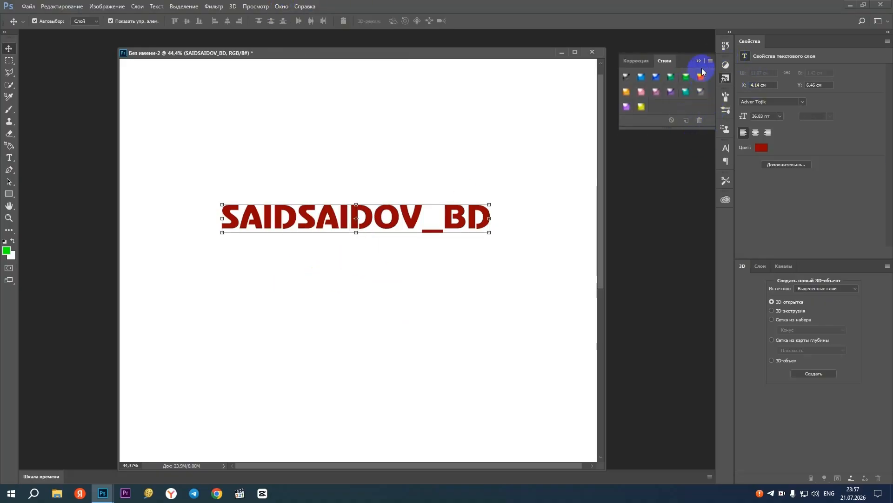
Look over the additional style sets and the available adjustments, and return to the layer style presets
{"action": "left_click", "coordinate": [714, 60]}
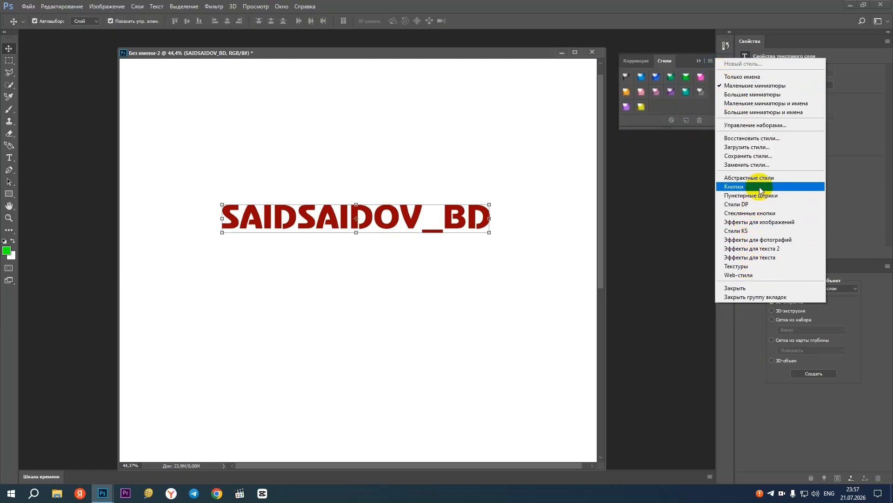
{"action": "left_click", "coordinate": [635, 60]}
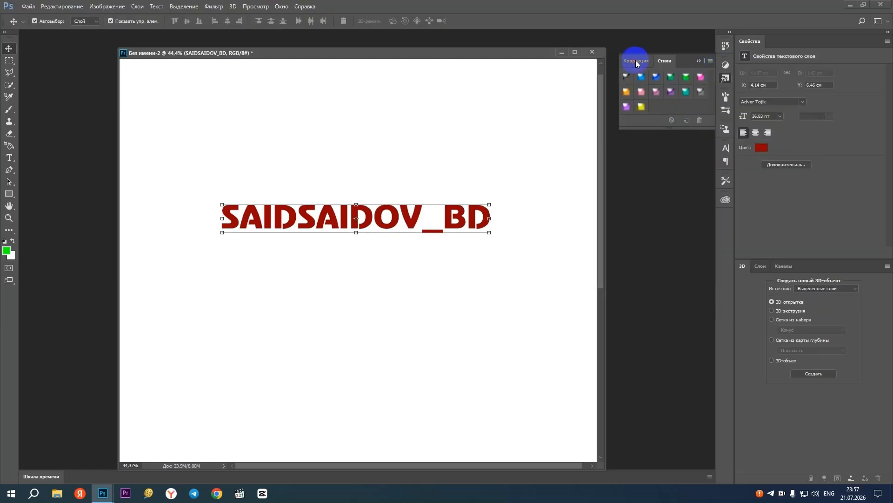
{"action": "left_click", "coordinate": [635, 60]}
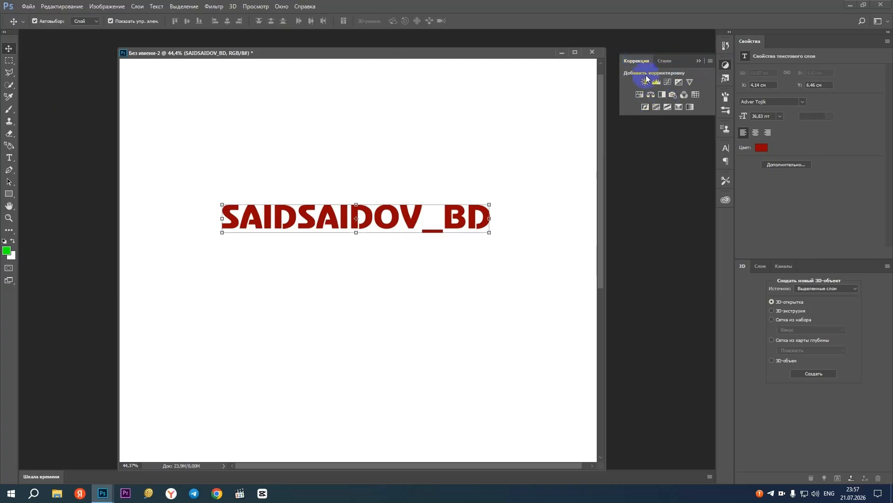
{"action": "left_click", "coordinate": [665, 61]}
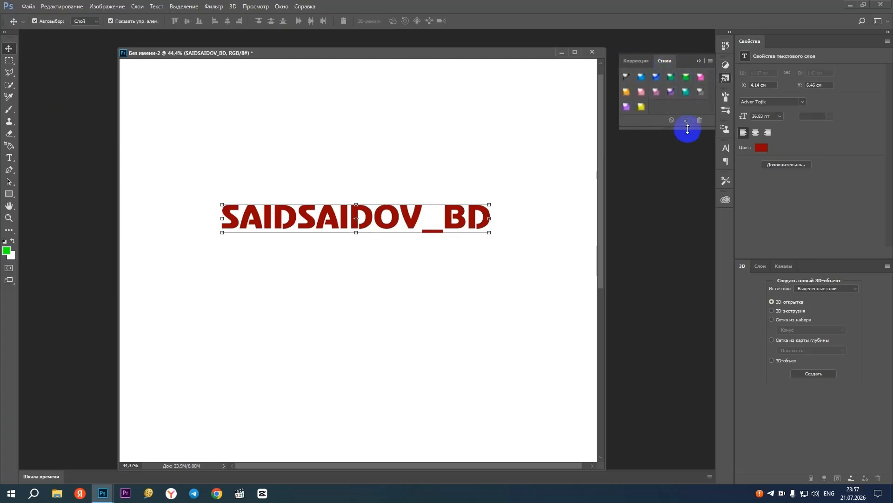
{"action": "left_click", "coordinate": [698, 61]}
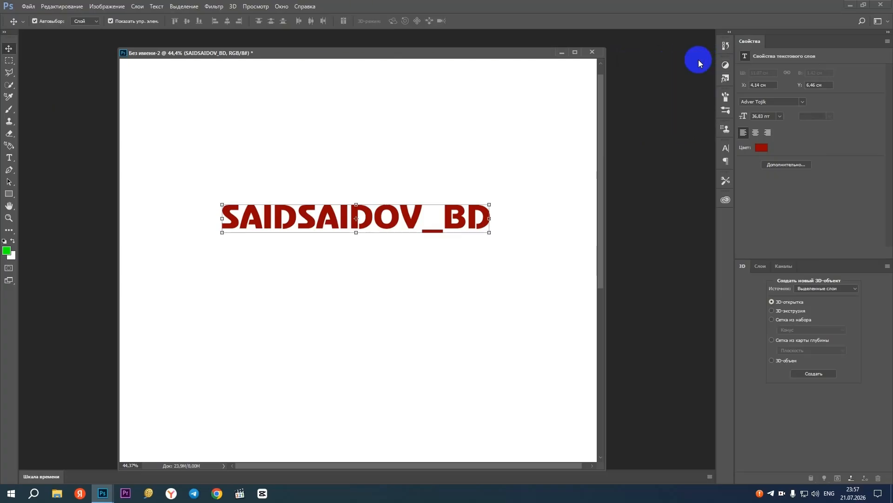
{"action": "left_click", "coordinate": [725, 78]}
{"action": "left_click", "coordinate": [665, 61]}
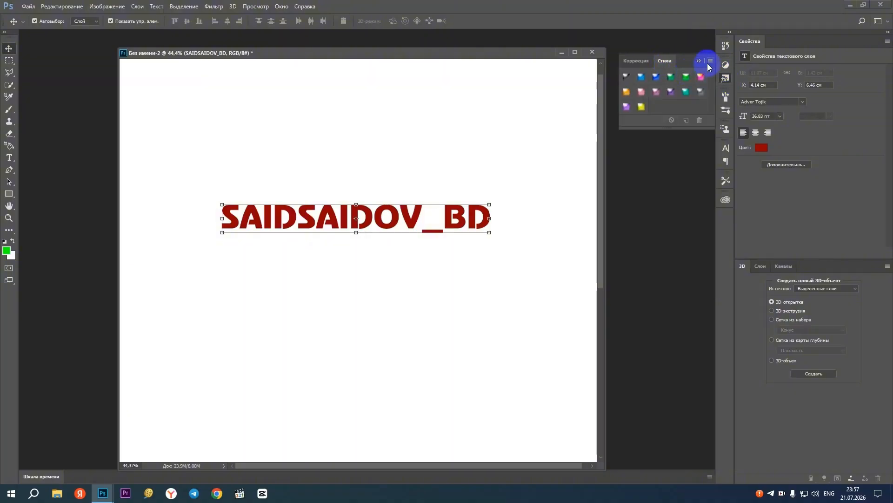
Move the text slightly up and try several glossy style presets on it, ending with the purple one
{"action": "left_click_drag", "start_coordinate": [375, 214], "coordinate": [385, 194]}
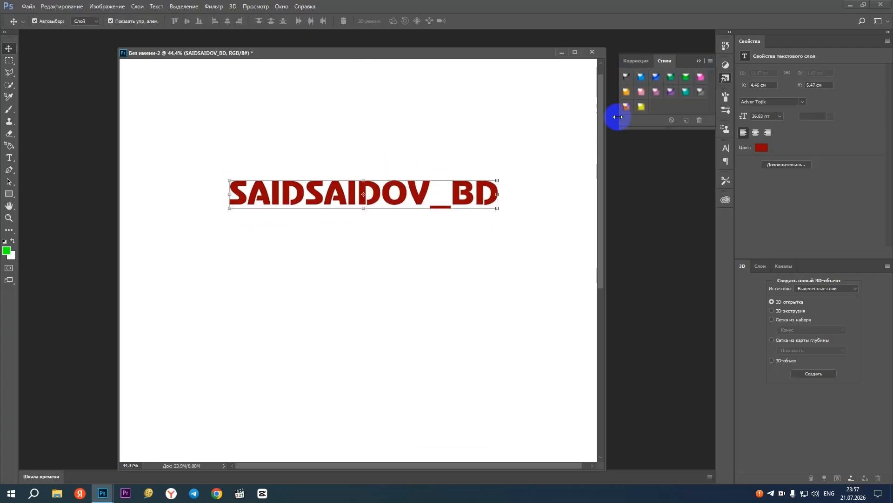
{"action": "left_click", "coordinate": [626, 78]}
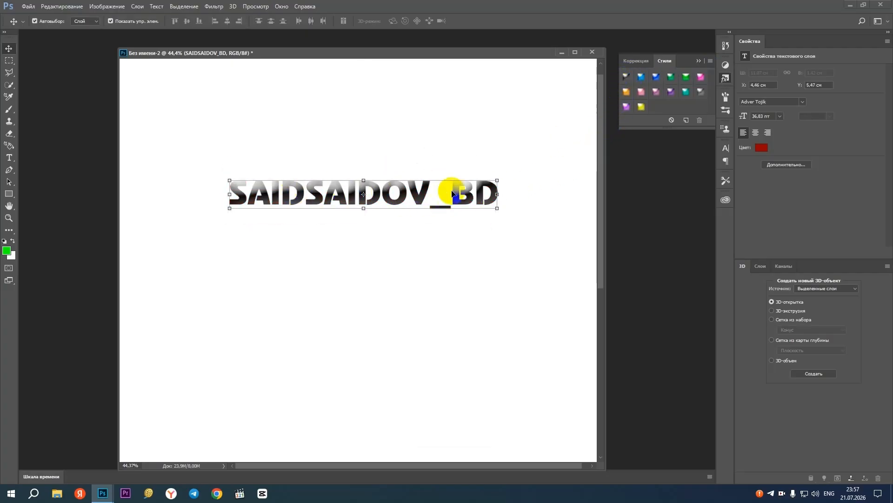
{"action": "left_click", "coordinate": [656, 77]}
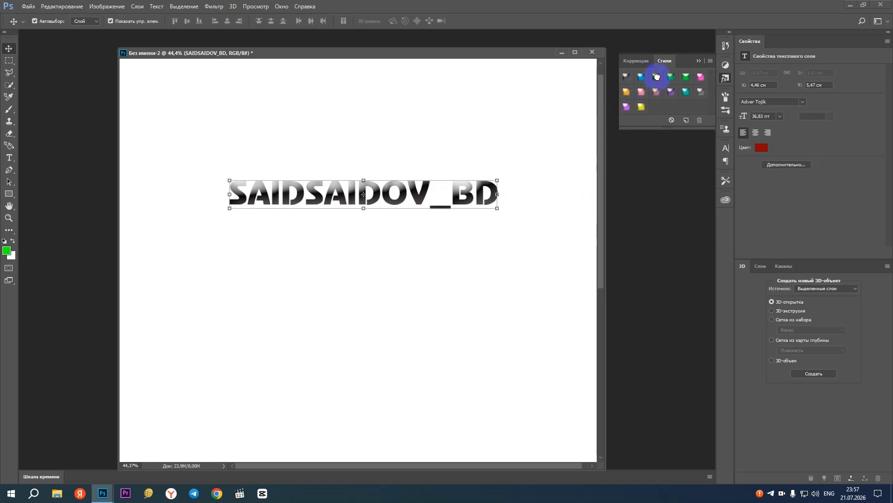
{"action": "left_click", "coordinate": [641, 109]}
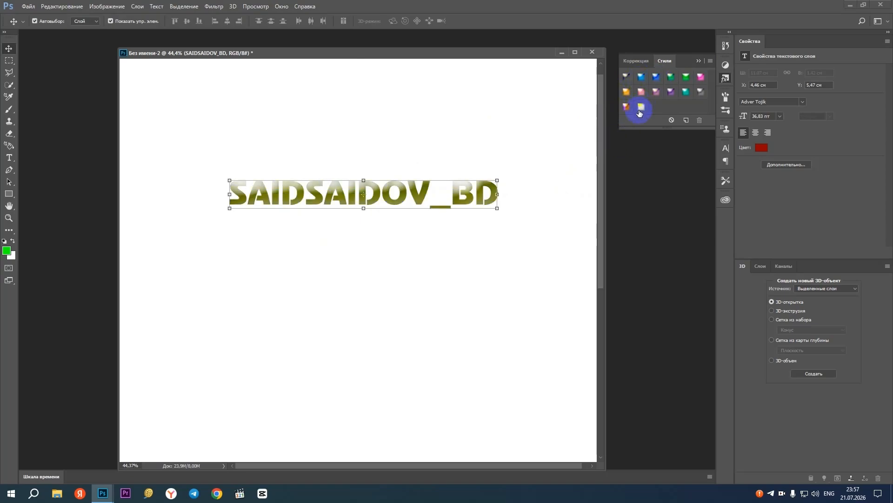
{"action": "left_click", "coordinate": [626, 106]}
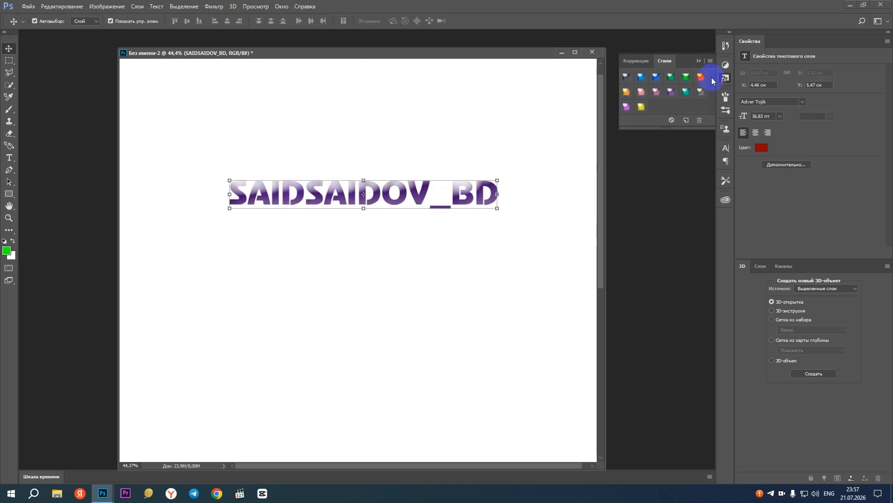
Replace the current style presets with the Abstract Styles set
{"action": "left_click", "coordinate": [710, 61]}
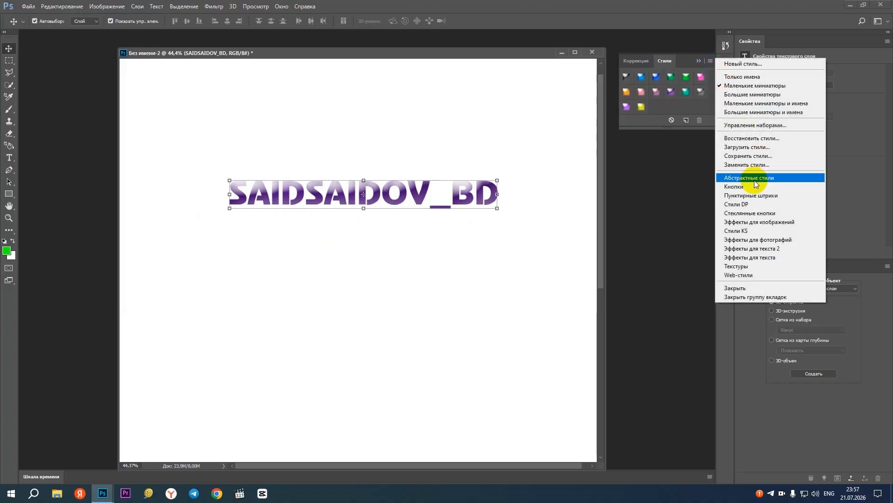
{"action": "left_click", "coordinate": [679, 60]}
{"action": "left_click", "coordinate": [711, 62]}
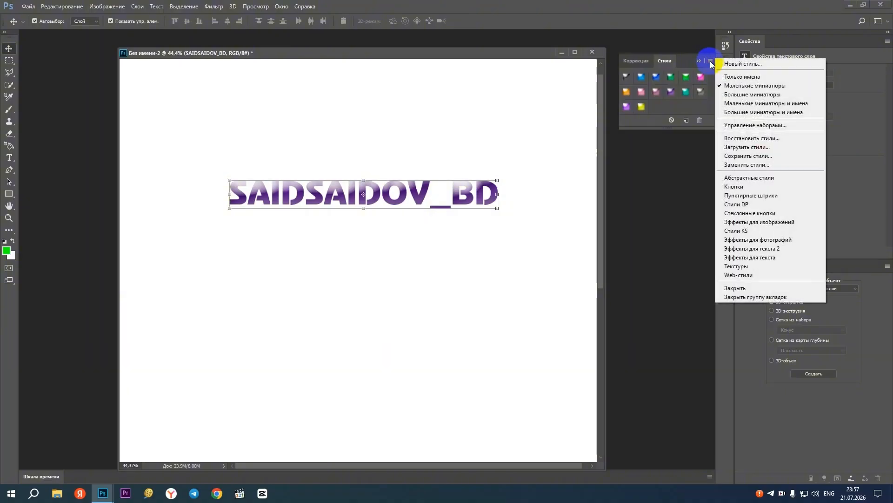
{"action": "left_click", "coordinate": [750, 179]}
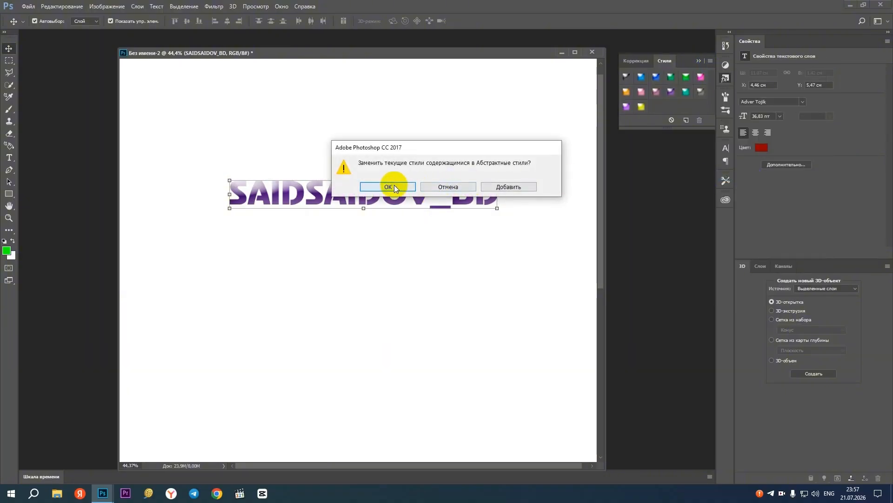
{"action": "left_click", "coordinate": [399, 183]}
Try the abstract style presets on the text one after another, ending with the pale gold one
{"action": "left_click", "coordinate": [640, 78]}
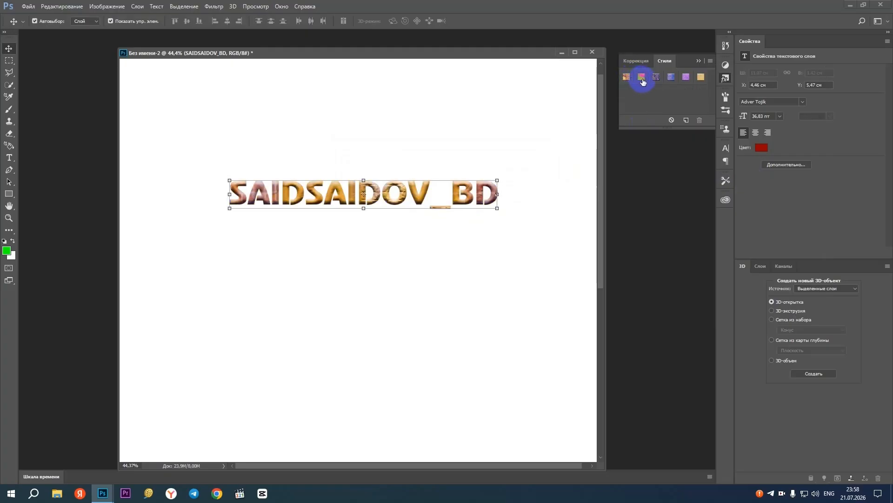
{"action": "left_click", "coordinate": [656, 77]}
{"action": "left_click", "coordinate": [671, 77]}
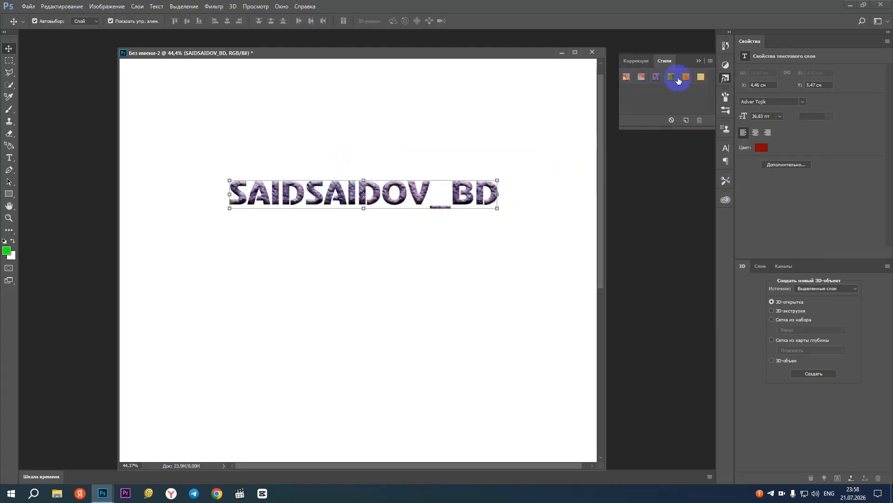
{"action": "left_click", "coordinate": [678, 80]}
{"action": "left_click", "coordinate": [701, 76]}
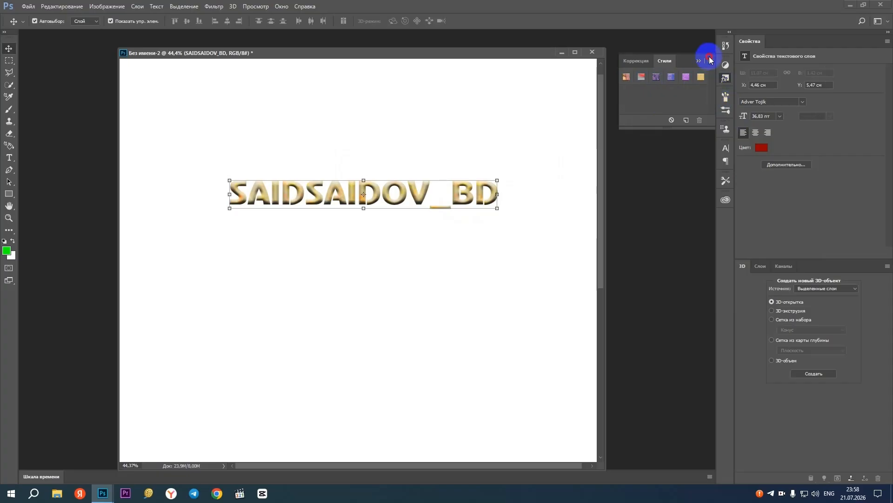
Replace the current style presets with the Buttons set
{"action": "left_click", "coordinate": [709, 64]}
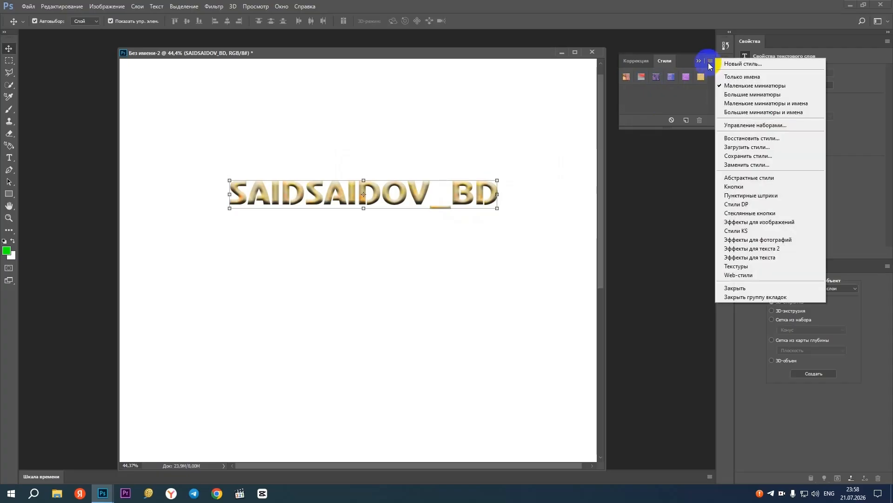
{"action": "left_click", "coordinate": [735, 187]}
{"action": "left_click", "coordinate": [385, 181]}
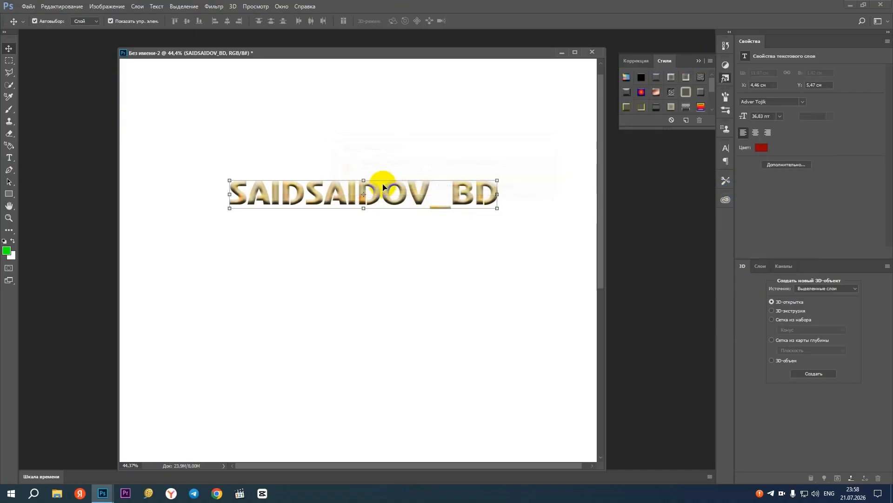
Try several button style presets on the text, including the yellow, shadowed white and rainbow gradient ones, ending with a red beveled look
{"action": "left_click", "coordinate": [645, 108]}
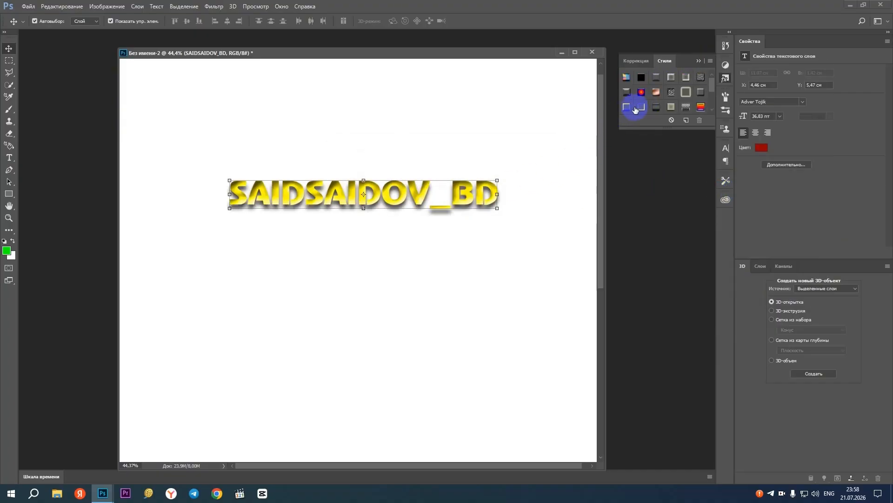
{"action": "left_click", "coordinate": [626, 92]}
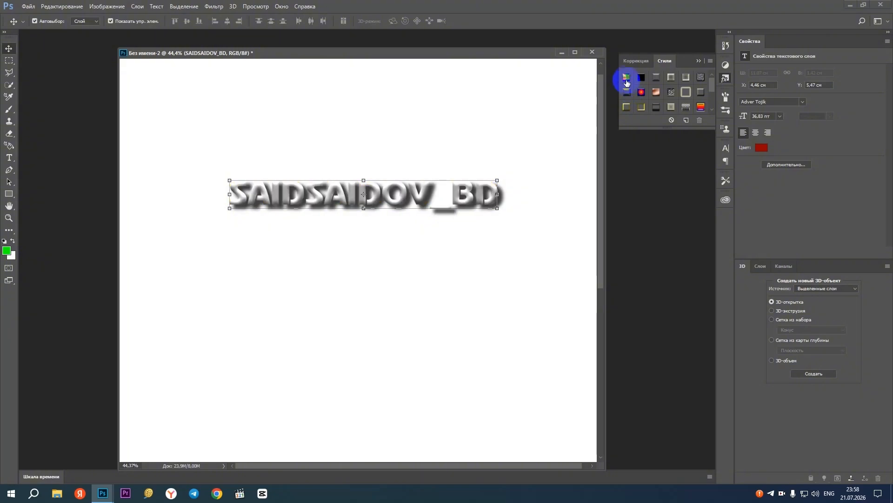
{"action": "left_click", "coordinate": [626, 77]}
{"action": "left_click", "coordinate": [701, 107]}
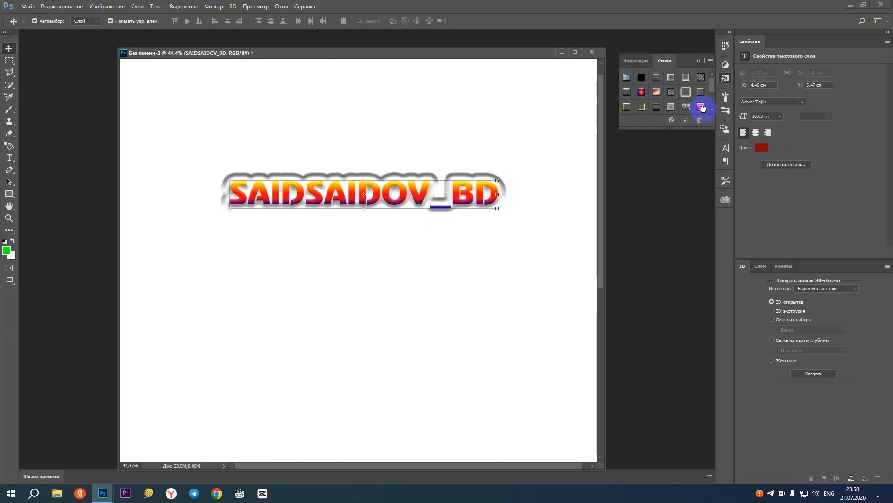
{"action": "left_click", "coordinate": [669, 84]}
{"action": "left_click", "coordinate": [649, 78]}
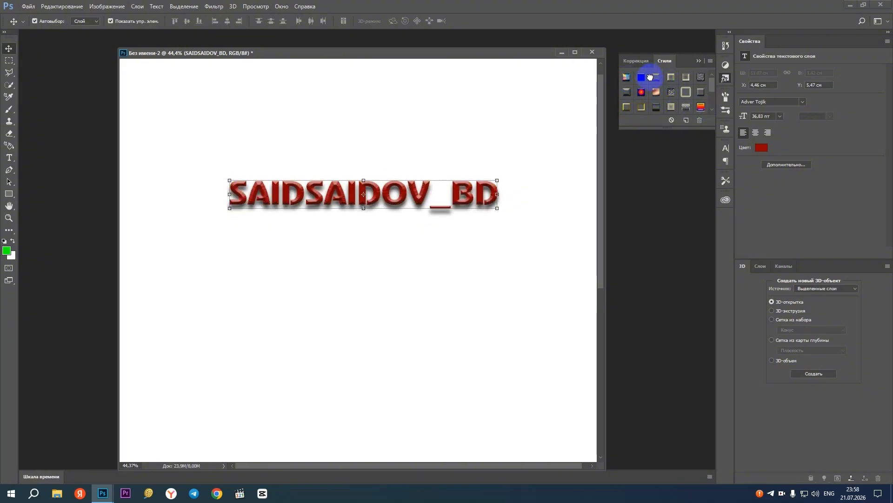
Replace the style presets with the Textures set and try several on the text, ending with the multicolored one
{"action": "left_click", "coordinate": [710, 60]}
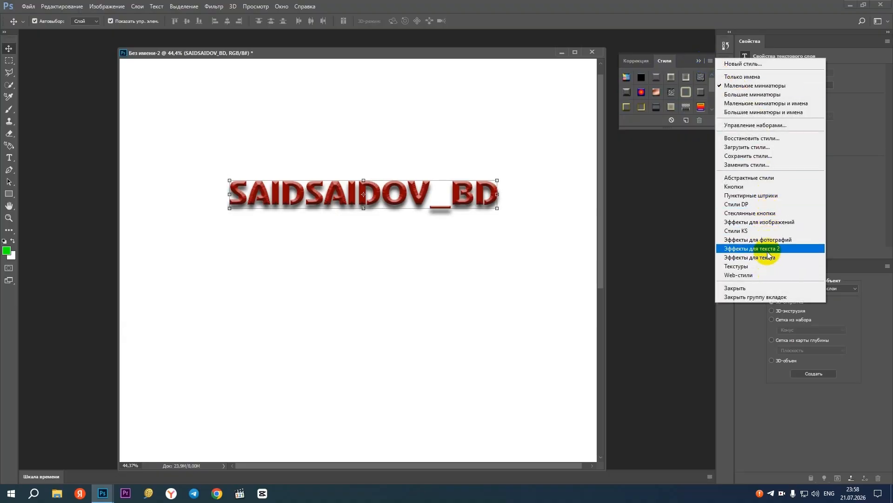
{"action": "left_click", "coordinate": [760, 267]}
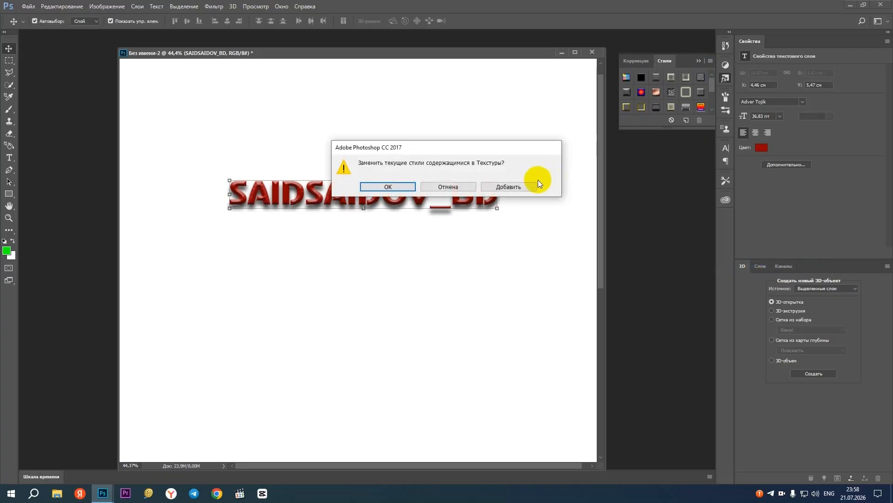
{"action": "left_click", "coordinate": [408, 186]}
{"action": "left_click", "coordinate": [656, 107]}
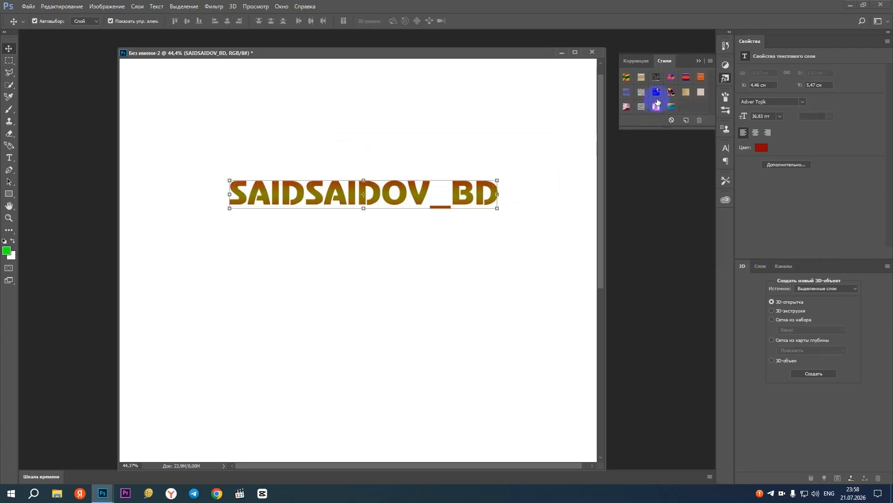
{"action": "left_click", "coordinate": [652, 78]}
{"action": "left_click", "coordinate": [623, 77]}
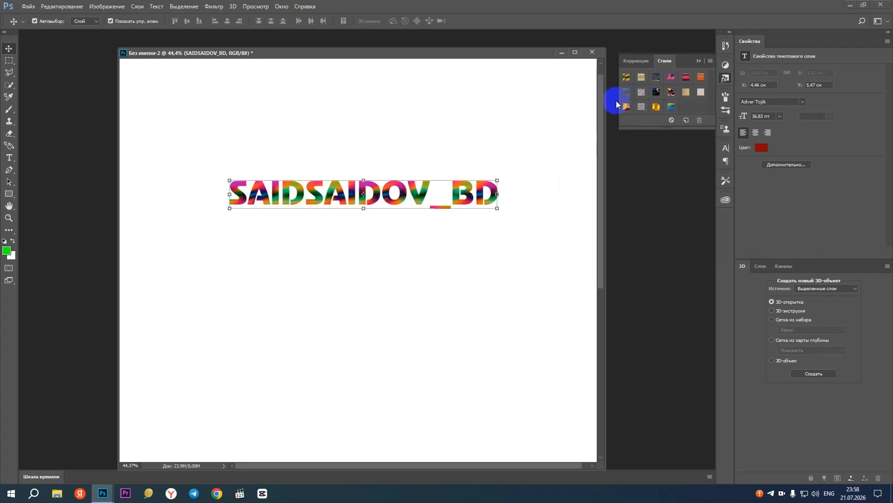
Replace the style presets with the Web Styles set and apply the magenta preset with a soft shadow to the text
{"action": "left_click", "coordinate": [711, 61]}
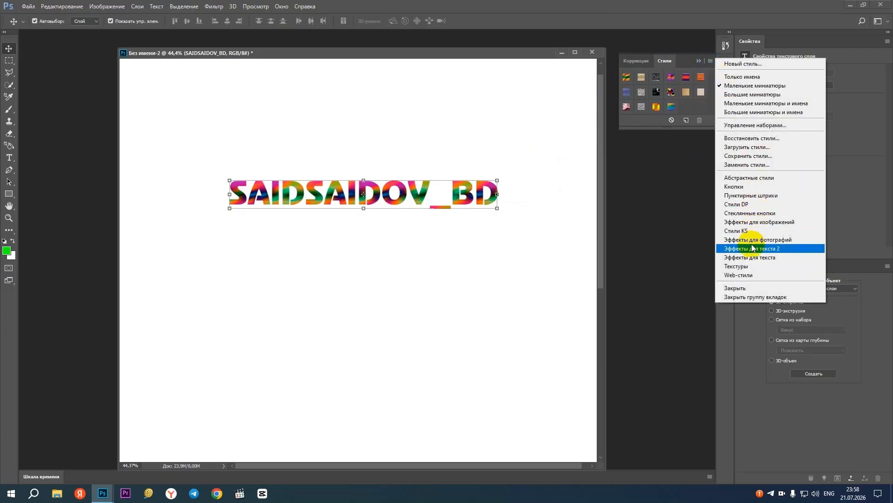
{"action": "left_click", "coordinate": [753, 265]}
{"action": "left_click", "coordinate": [404, 186]}
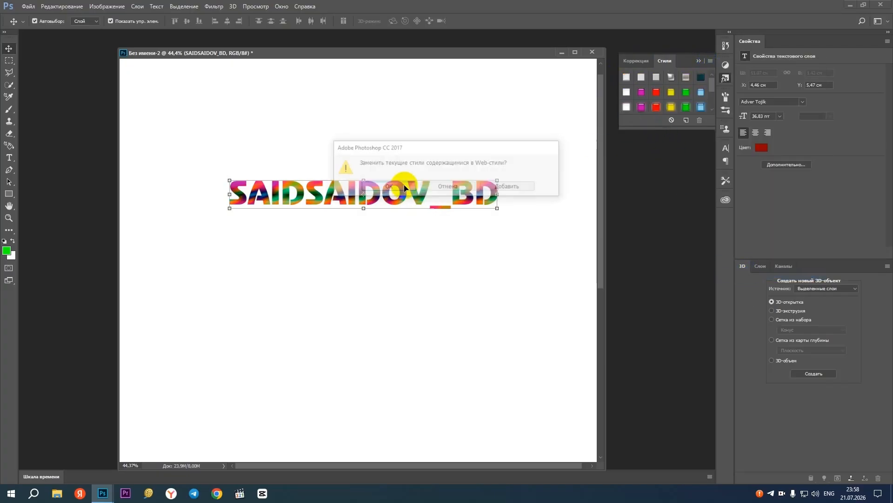
{"action": "left_click", "coordinate": [639, 106]}
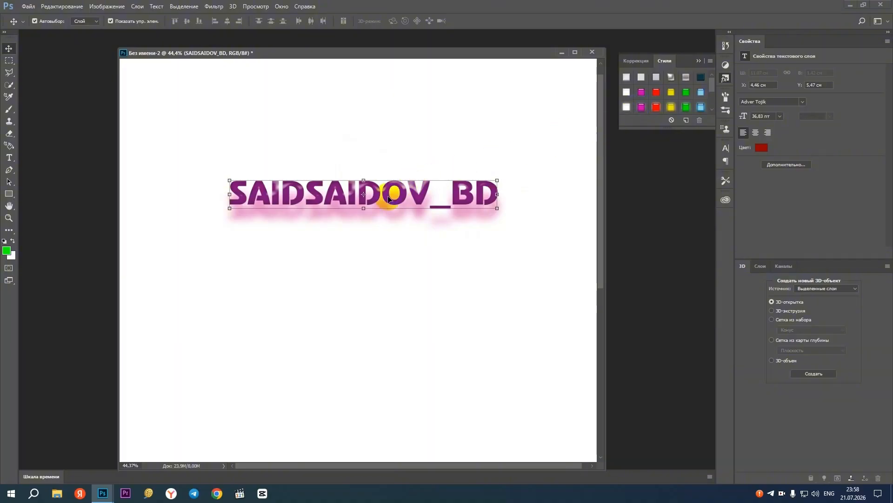
Move the text slightly down to about X 4.41 cm, Y 6.63 cm, and apply the green web style preset
{"action": "left_click_drag", "start_coordinate": [409, 194], "coordinate": [407, 223]}
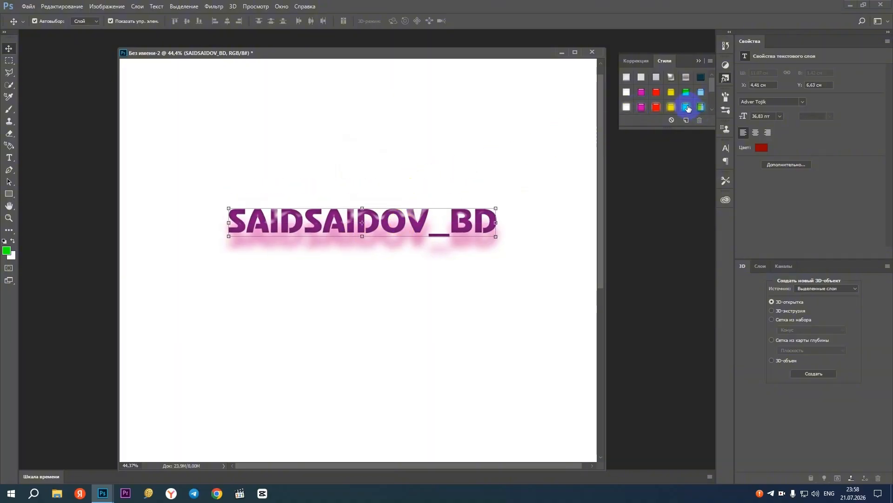
{"action": "left_click", "coordinate": [688, 108]}
{"action": "left_click", "coordinate": [290, 249]}
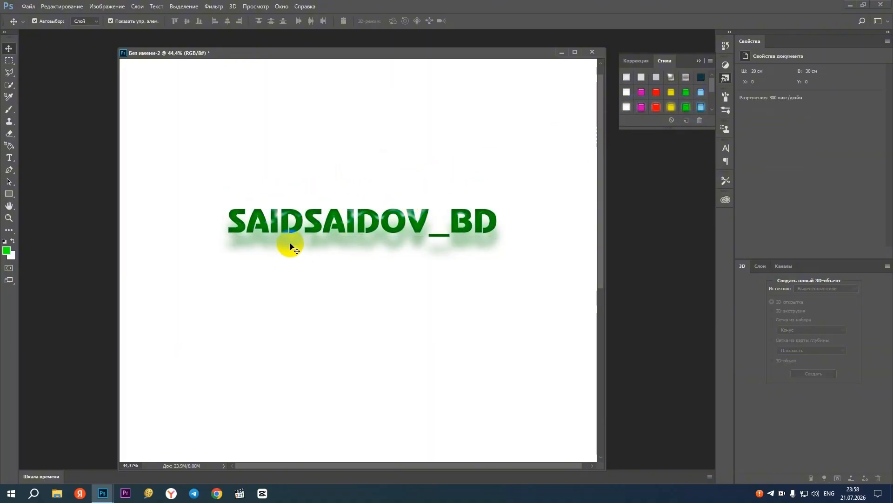
{"action": "left_click", "coordinate": [380, 230]}
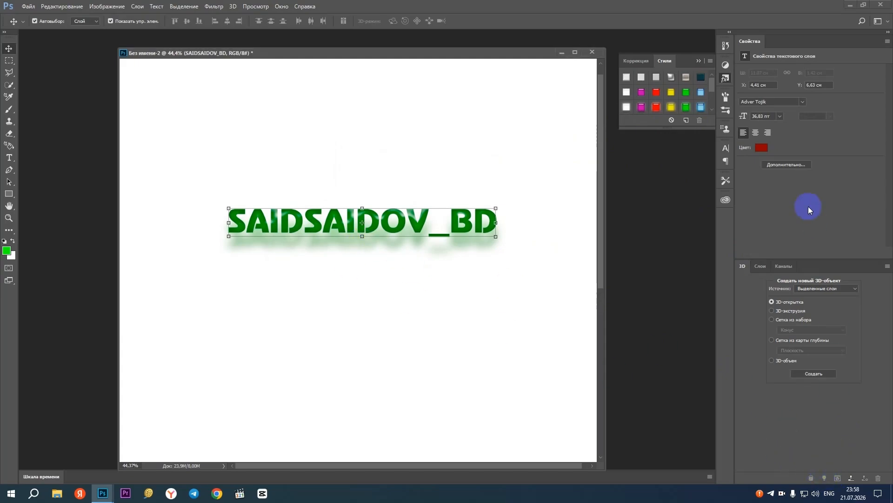
Open the Bevel & Emboss layer style settings of the text layer and place the dialog clear of the text
{"action": "left_click", "coordinate": [760, 265]}
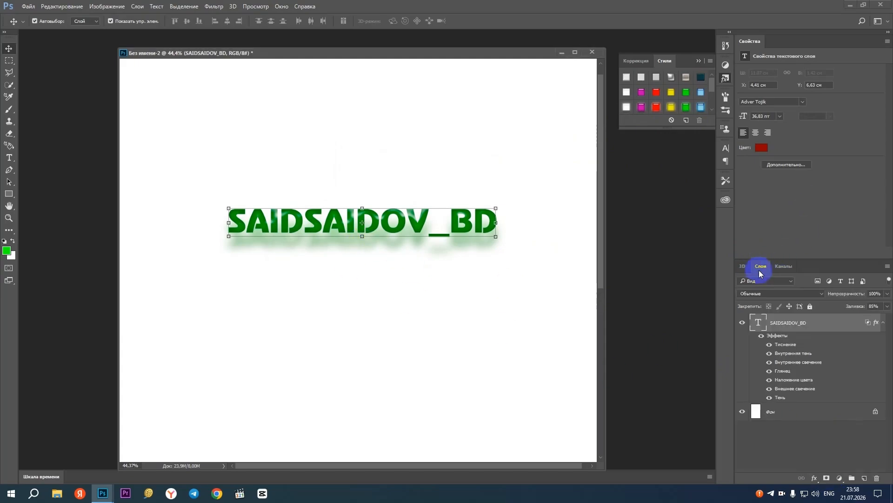
{"action": "left_click", "coordinate": [817, 480]}
{"action": "left_click", "coordinate": [746, 447]}
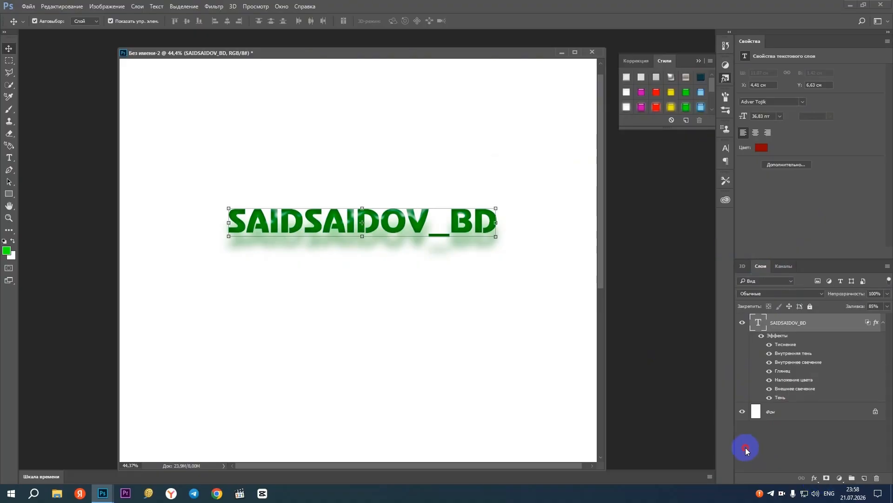
{"action": "left_click", "coordinate": [814, 480]}
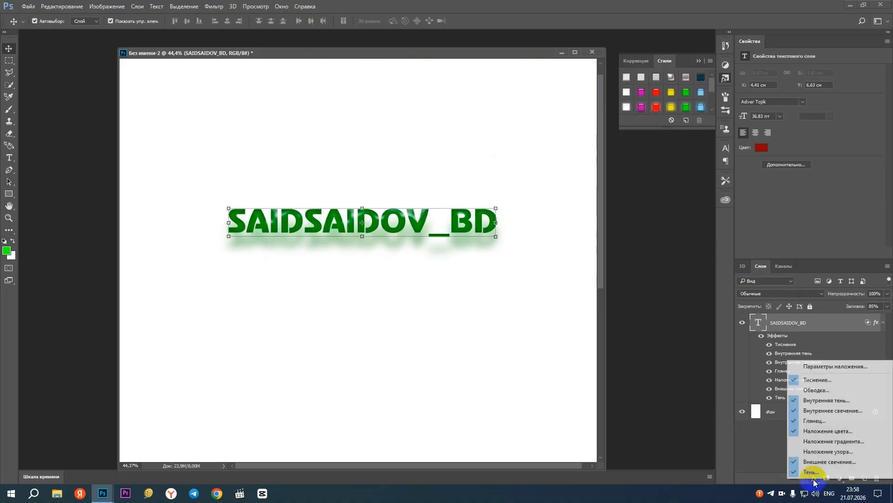
{"action": "left_click", "coordinate": [830, 383]}
{"action": "left_click_drag", "start_coordinate": [400, 86], "coordinate": [642, 110]}
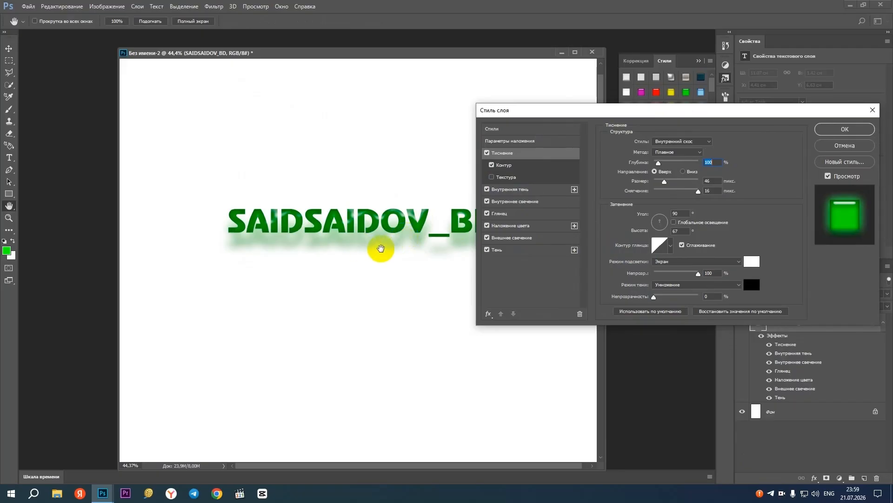
Set the text's drop shadow to 91% opacity and a distance of 19 px
{"action": "left_click", "coordinate": [520, 251]}
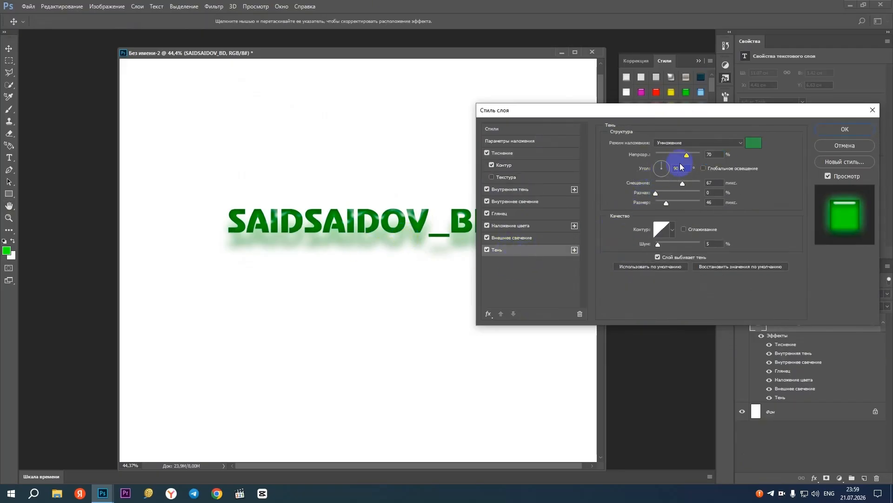
{"action": "left_click_drag", "start_coordinate": [687, 158], "coordinate": [709, 157]}
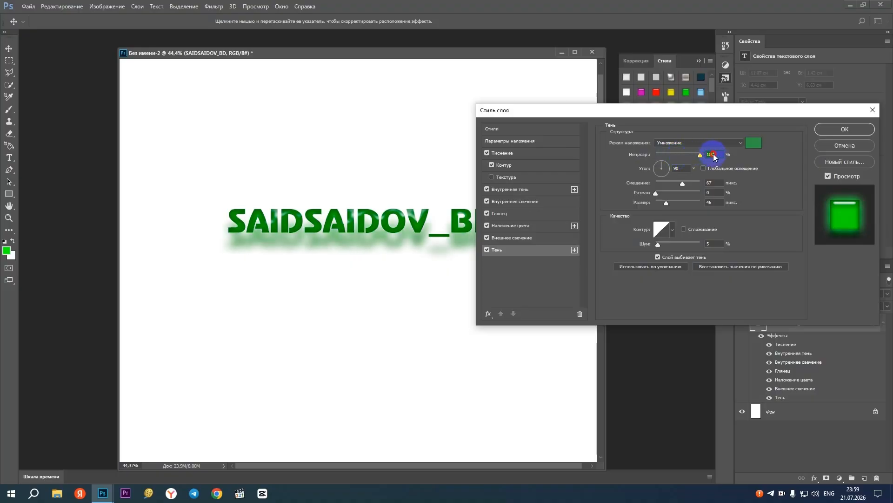
{"action": "left_click_drag", "start_coordinate": [684, 185], "coordinate": [666, 187]}
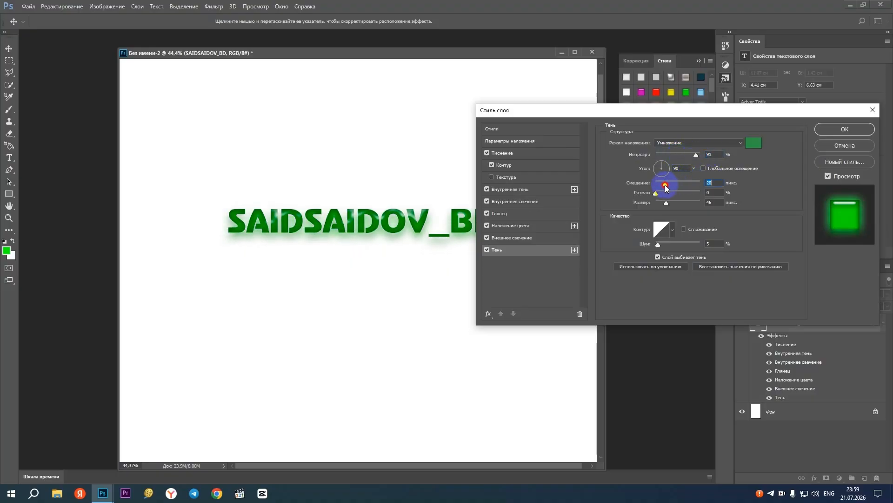
Change the drop shadow color to black (000000)
{"action": "left_click", "coordinate": [753, 143]}
{"action": "left_click", "coordinate": [436, 228]}
{"action": "left_click_drag", "start_coordinate": [436, 228], "coordinate": [446, 253]}
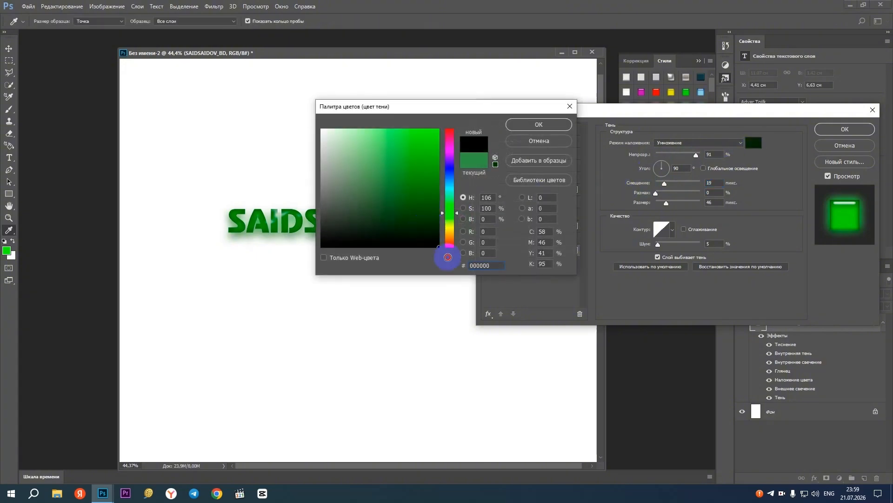
{"action": "left_click", "coordinate": [560, 126]}
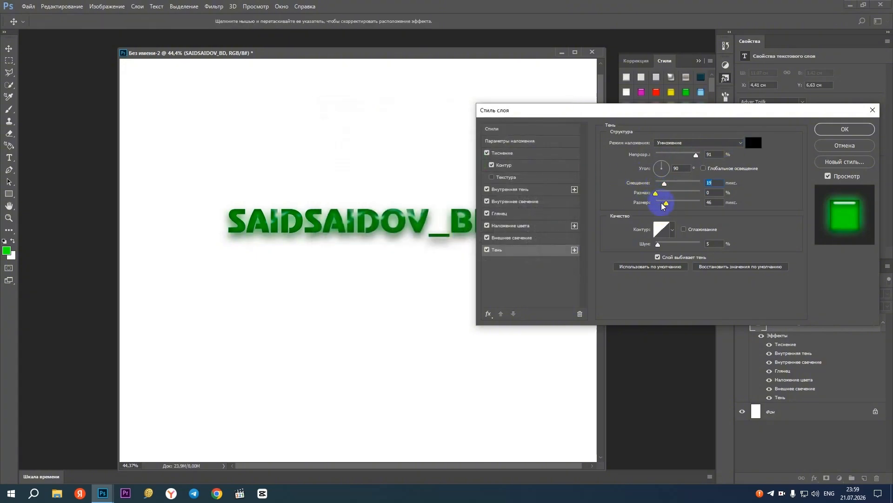
Set the text's drop shadow to size 6 px, distance 16 px, angle 66° and opacity 36%, keeping its color black
{"action": "key", "text": "ctrl+space"}
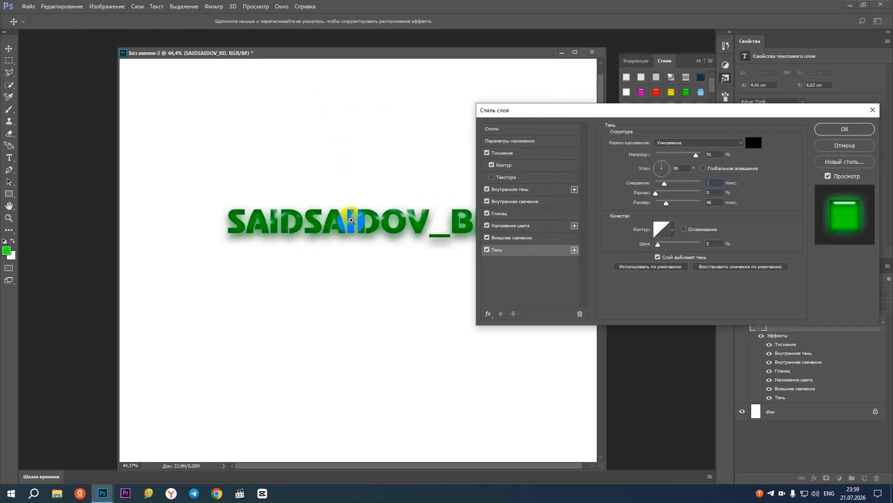
{"action": "left_click", "coordinate": [351, 219], "text": "ctrl"}
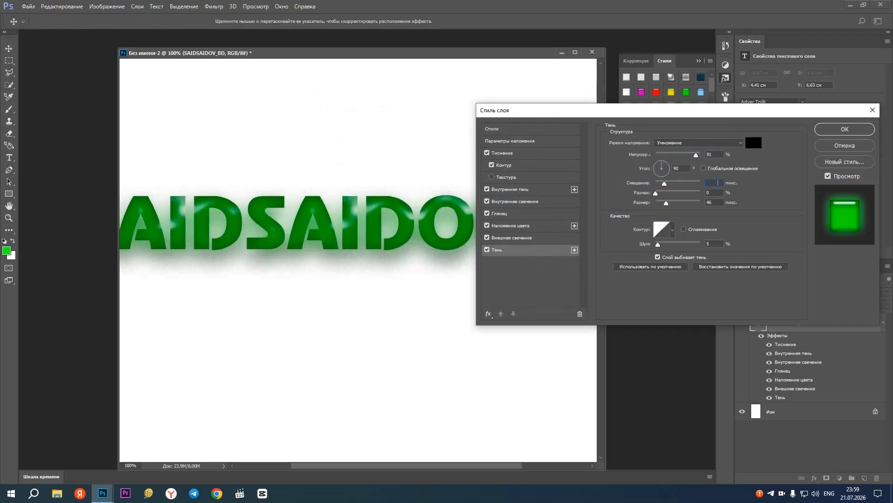
{"action": "left_click", "coordinate": [667, 204]}
{"action": "key", "text": "Return"}
{"action": "left_click", "coordinate": [666, 203]}
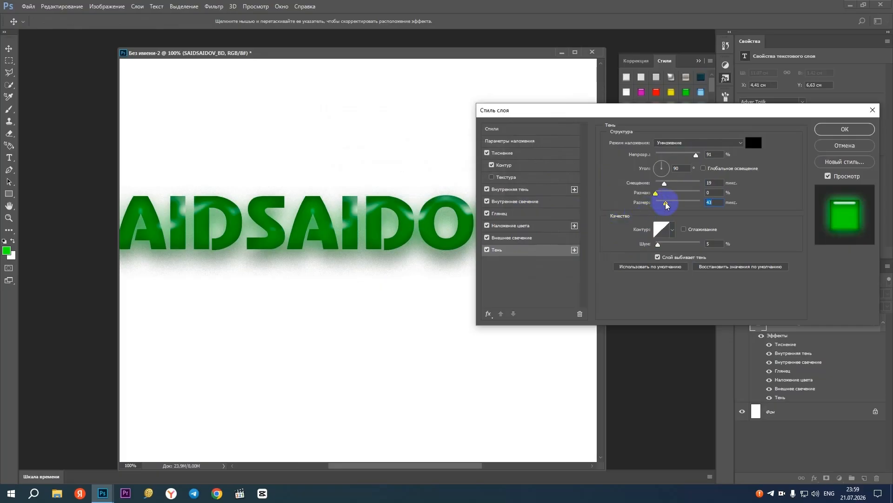
{"action": "left_click_drag", "start_coordinate": [660, 205], "coordinate": [655, 206]}
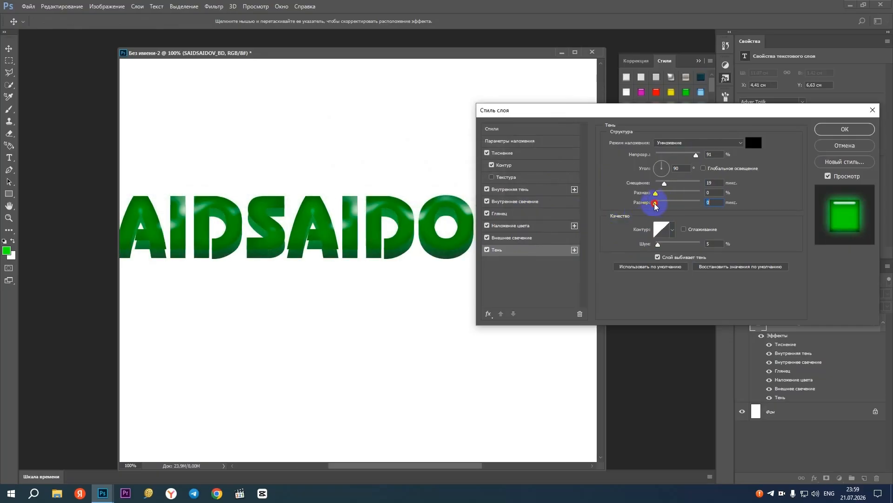
{"action": "left_click_drag", "start_coordinate": [658, 206], "coordinate": [664, 165]}
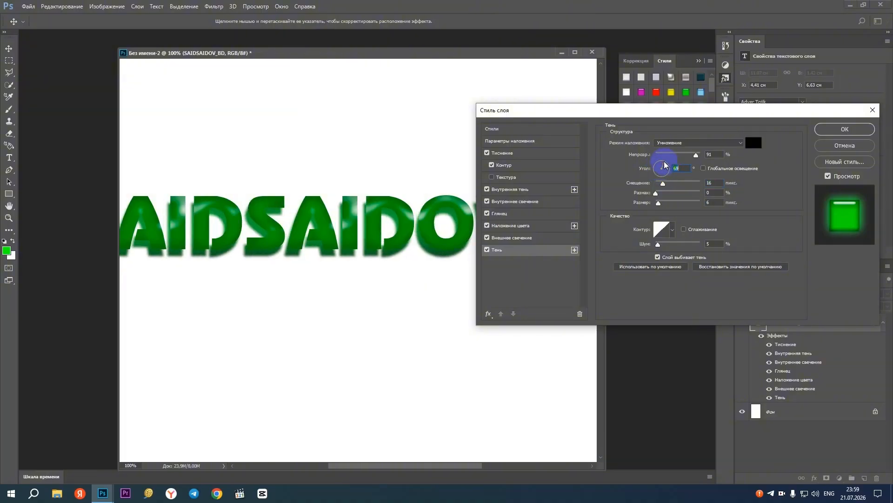
{"action": "left_click", "coordinate": [664, 164]}
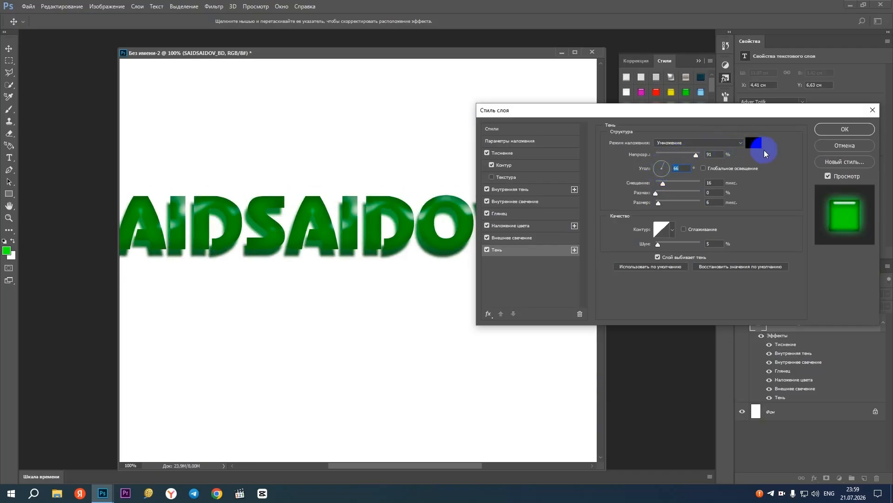
{"action": "left_click_drag", "start_coordinate": [686, 159], "coordinate": [673, 159]}
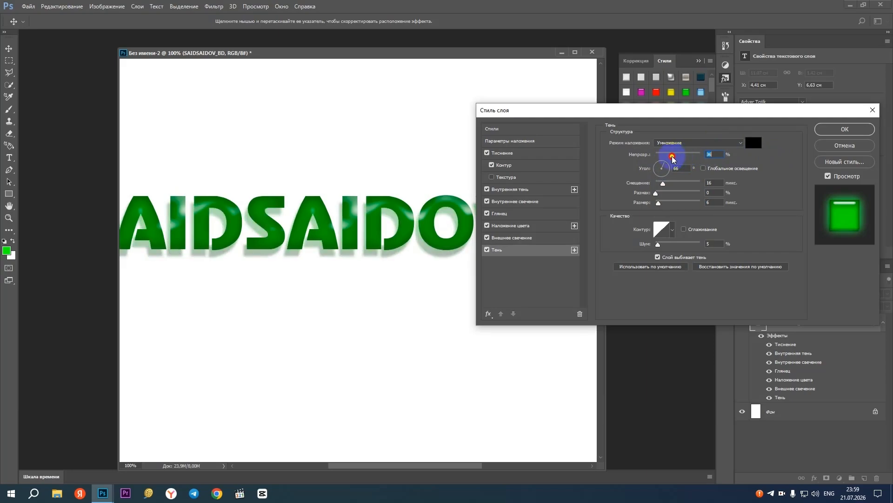
{"action": "left_click", "coordinate": [752, 145]}
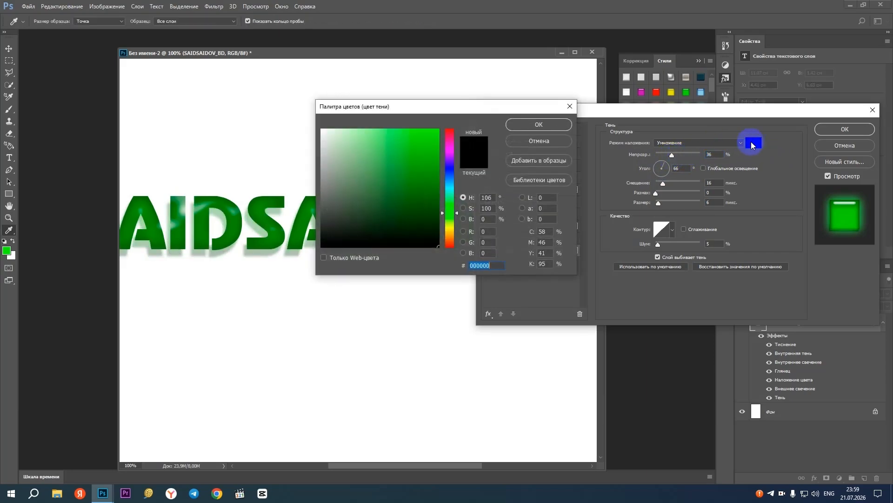
{"action": "left_click", "coordinate": [531, 124]}
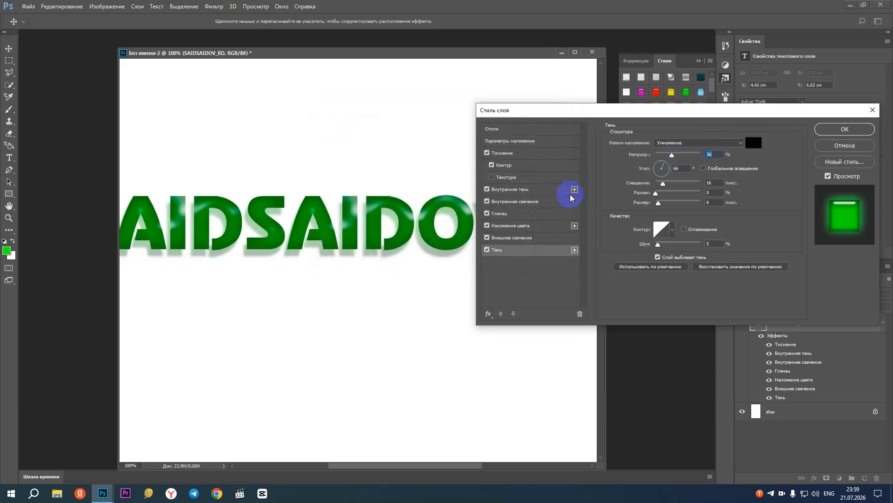
Change the outer glow color of the text to black (000000)
{"action": "left_click", "coordinate": [512, 238]}
{"action": "left_click", "coordinate": [643, 174]}
{"action": "left_click", "coordinate": [485, 315]}
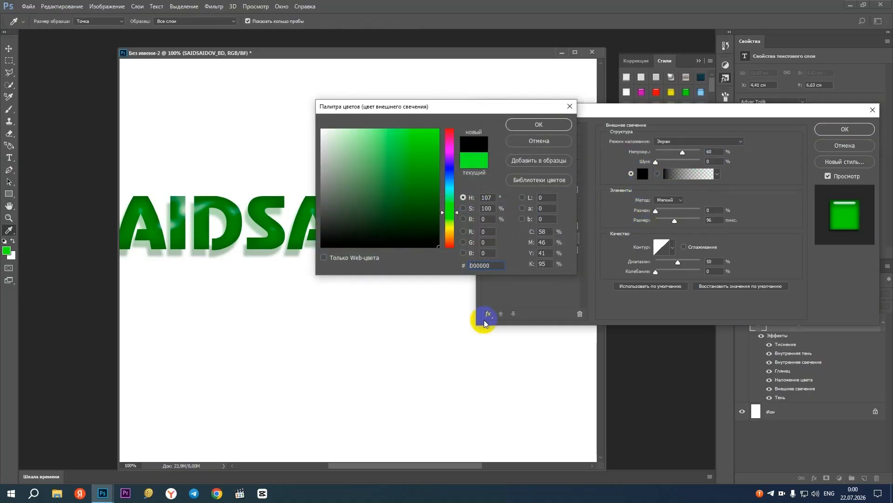
{"action": "left_click", "coordinate": [539, 125]}
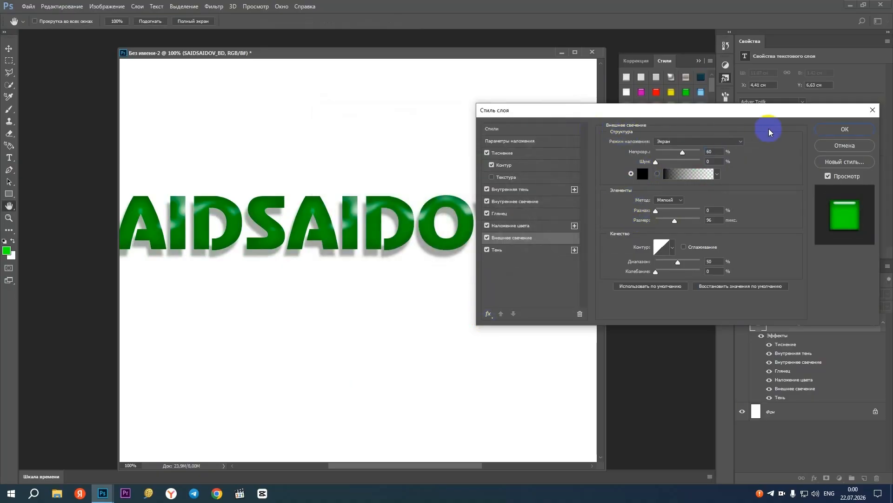
Look through the drop shadow, inner shadow and Bevel & Emboss settings, and discard the layer style changes
{"action": "left_click", "coordinate": [510, 252]}
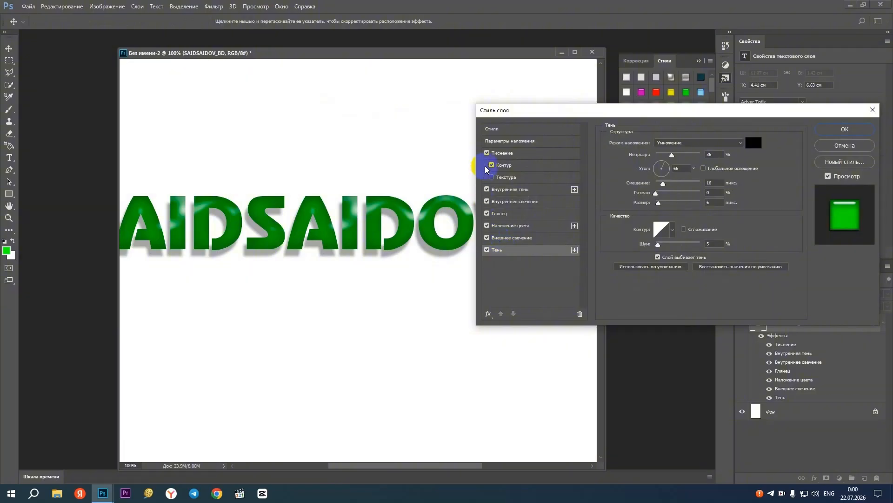
{"action": "left_click", "coordinate": [503, 193]}
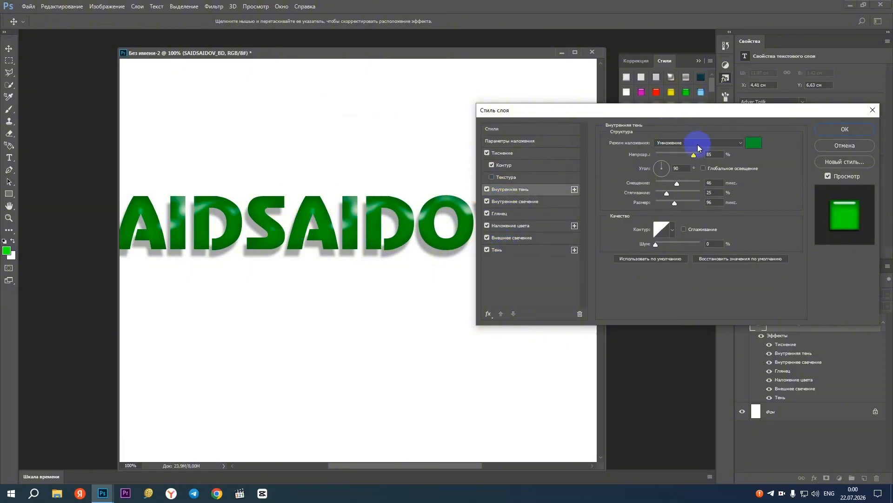
{"action": "left_click", "coordinate": [520, 167]}
{"action": "left_click", "coordinate": [520, 153]}
{"action": "left_click", "coordinate": [661, 246]}
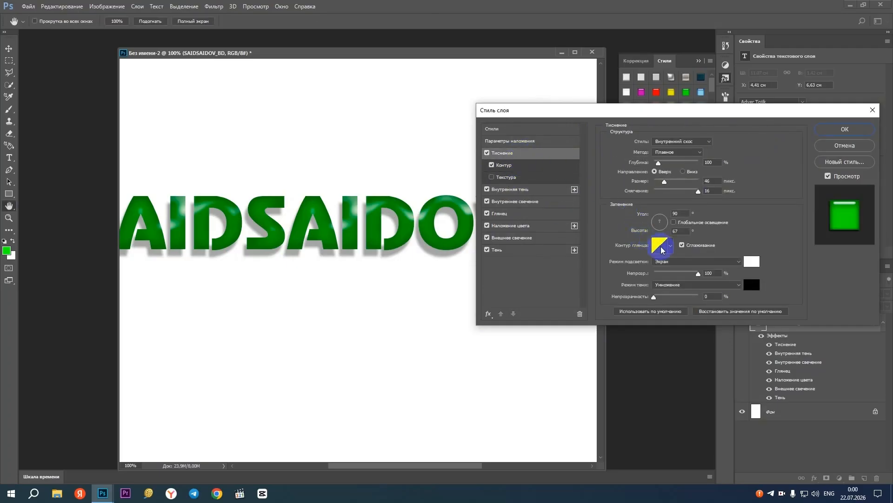
{"action": "left_click", "coordinate": [844, 145]}
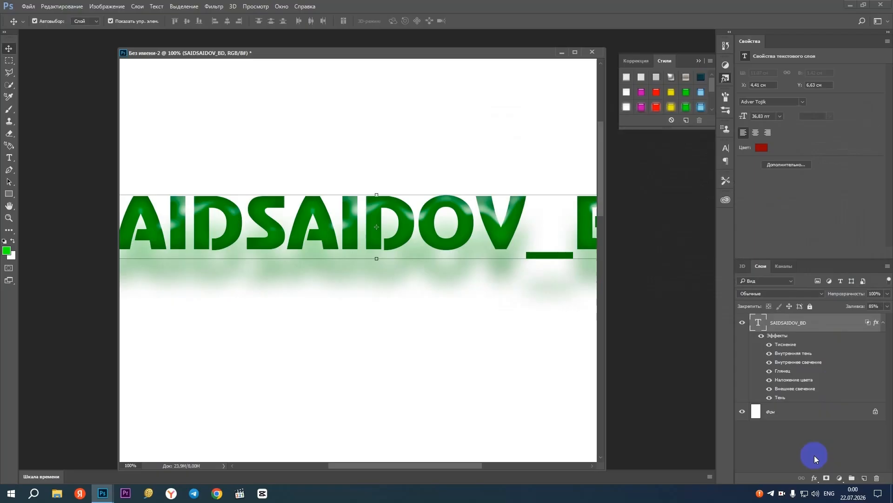
Turn off all layer effects of the text, from Bevel & Emboss with its contour to outer glow and drop shadow
{"action": "left_click", "coordinate": [816, 480]}
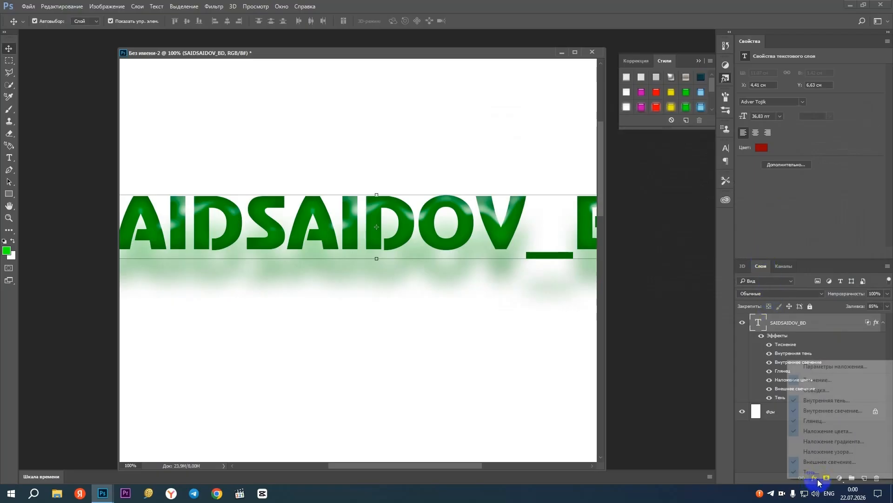
{"action": "left_click", "coordinate": [827, 380]}
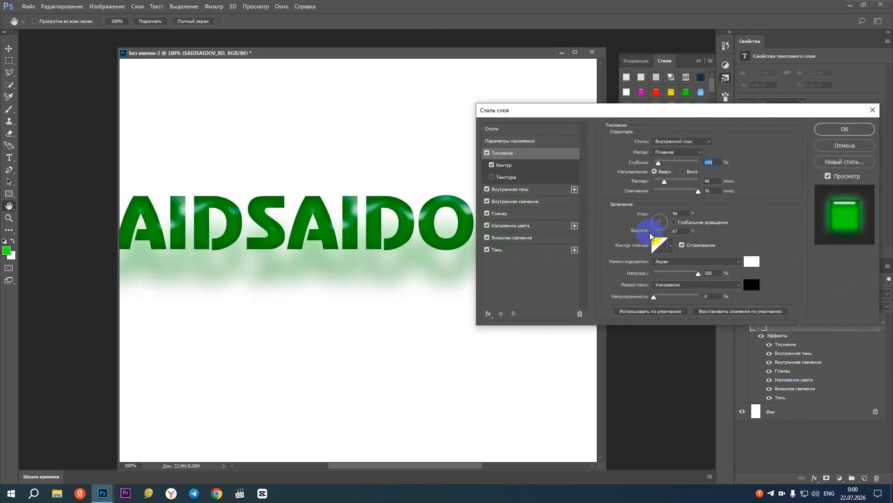
{"action": "left_click", "coordinate": [487, 250]}
{"action": "left_click", "coordinate": [487, 239]}
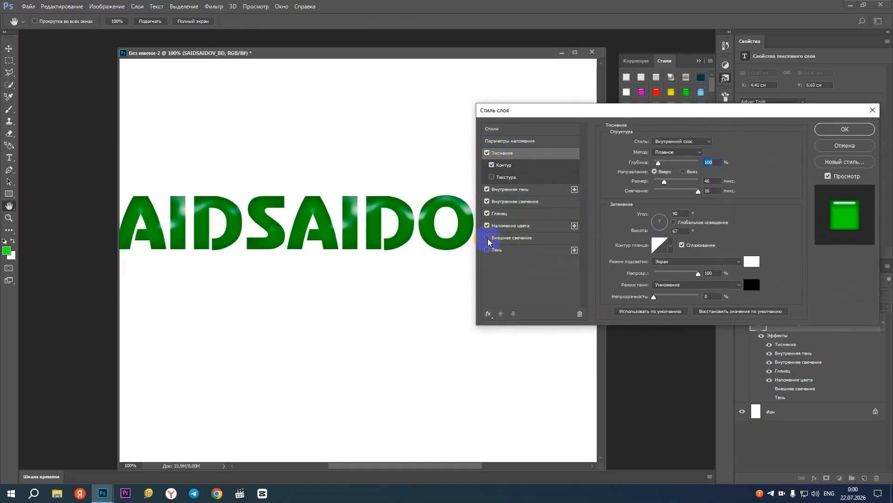
{"action": "left_click", "coordinate": [487, 227]}
{"action": "left_click", "coordinate": [488, 214]}
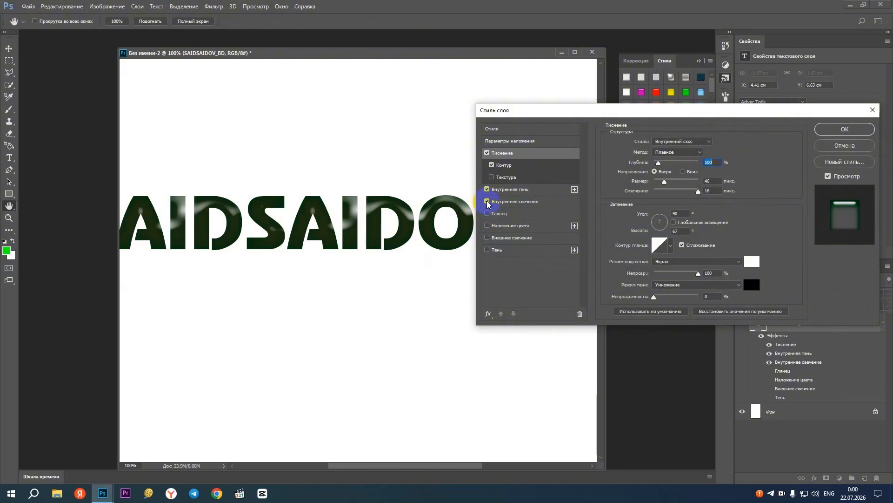
{"action": "left_click", "coordinate": [488, 190]}
{"action": "left_click", "coordinate": [492, 165]}
{"action": "left_click", "coordinate": [488, 153]}
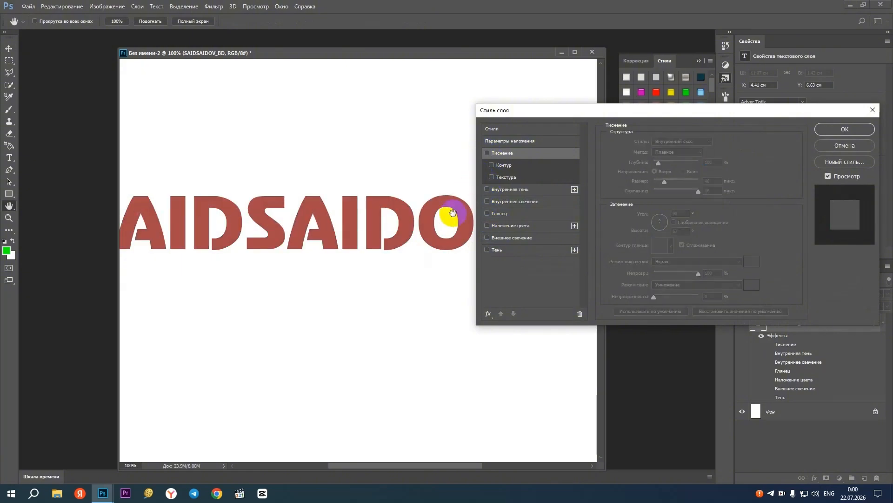
{"action": "left_click", "coordinate": [838, 130]}
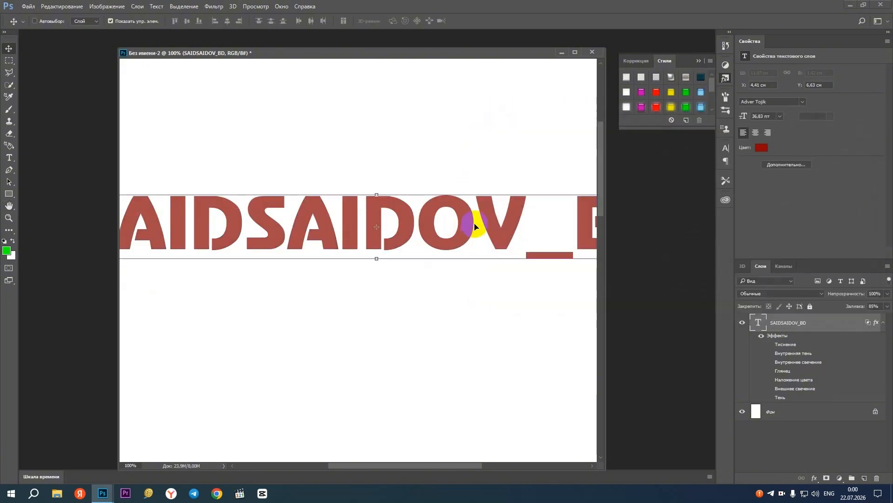
Try inserting SDFAS after the text's second letter and applying another style preset, undoing both changes
{"action": "left_click", "coordinate": [441, 221], "text": "alt"}
{"action": "left_click", "coordinate": [441, 221], "text": "alt"}
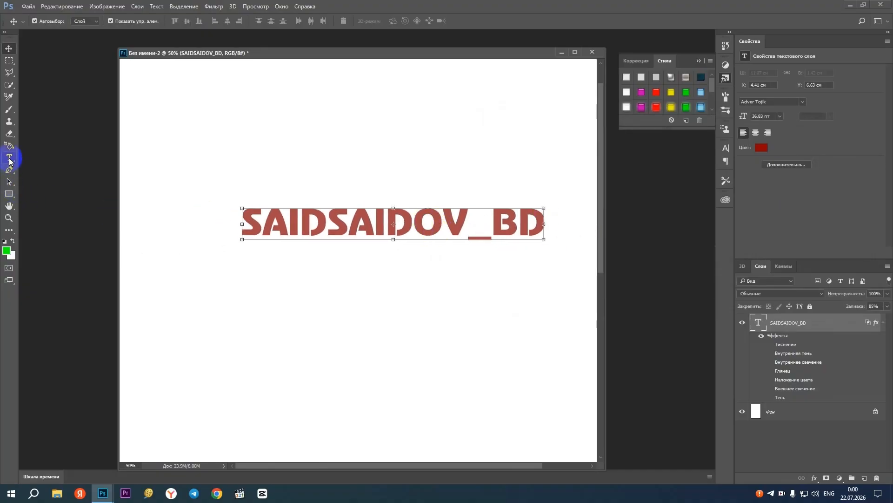
{"action": "left_click", "coordinate": [9, 157]}
{"action": "left_click", "coordinate": [251, 211]}
{"action": "type", "text": "SDFAS"}
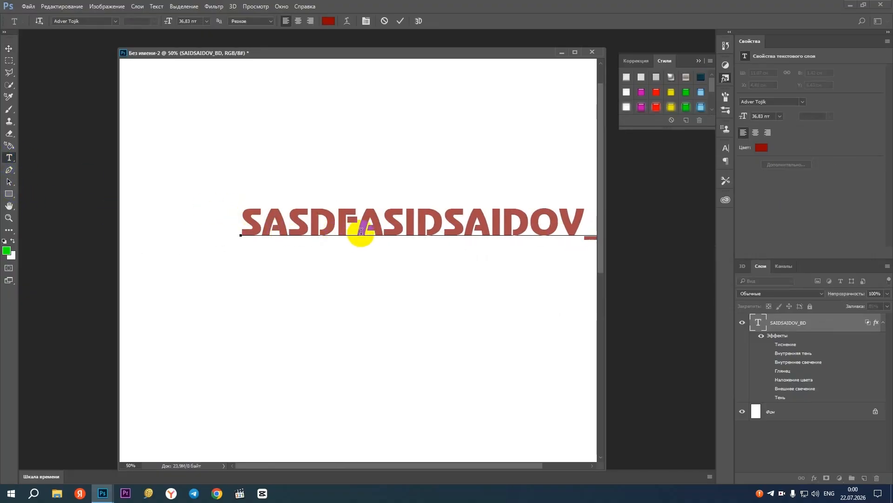
{"action": "key", "text": "ctrl+z"}
{"action": "left_click", "coordinate": [8, 49]}
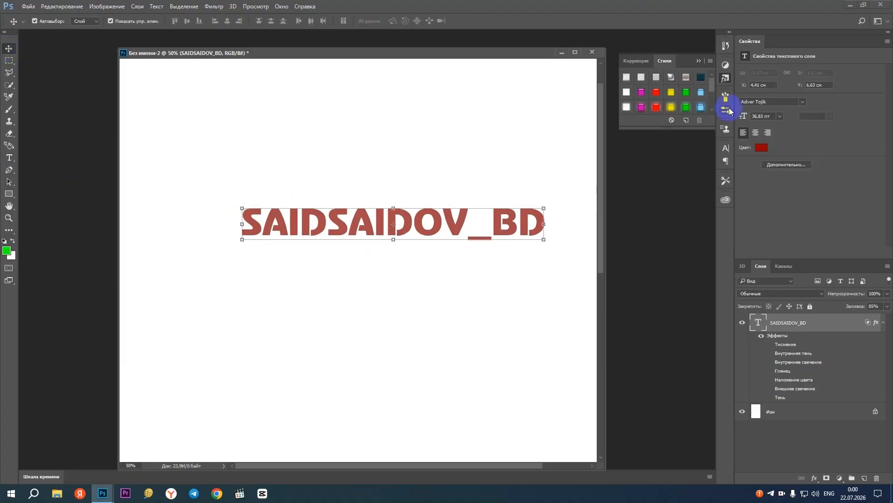
{"action": "left_click", "coordinate": [671, 76]}
{"action": "key", "text": "ctrl+z"}
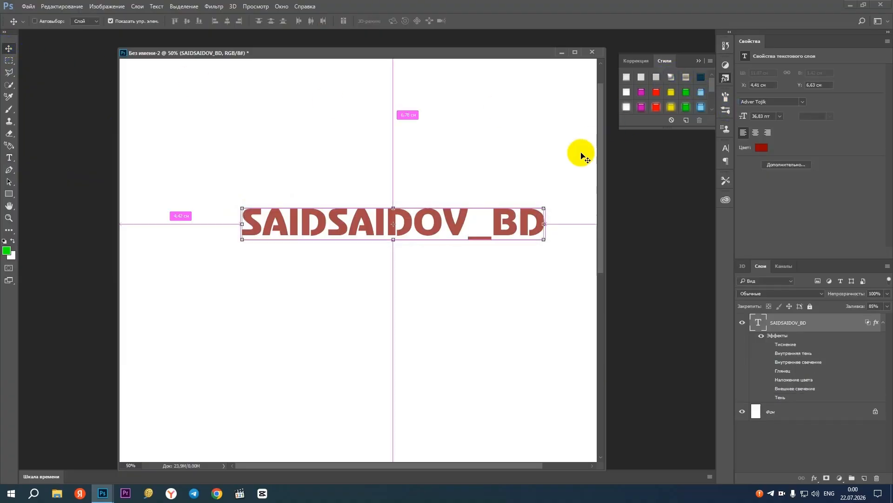
Move the text to about X 3.42 cm, Y 7.22 cm, and change its color to blue (0511ad)
{"action": "left_click_drag", "start_coordinate": [485, 225], "coordinate": [457, 241]}
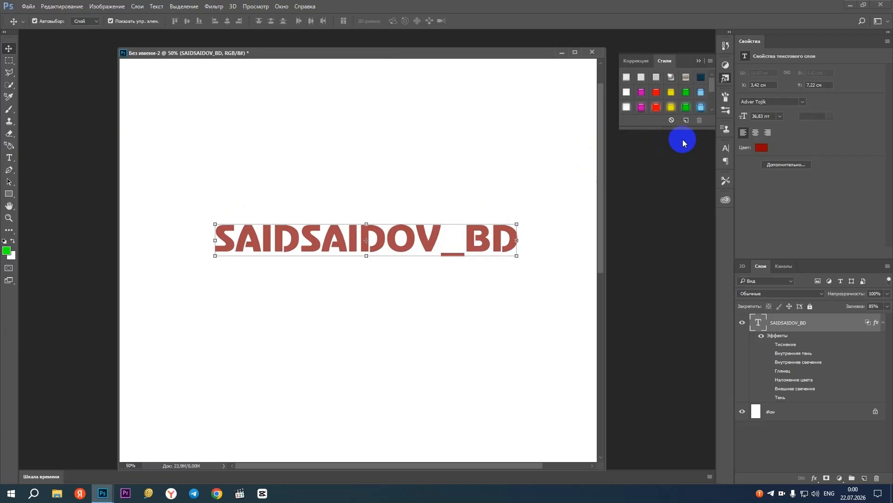
{"action": "left_click", "coordinate": [9, 157]}
{"action": "left_click", "coordinate": [331, 22]}
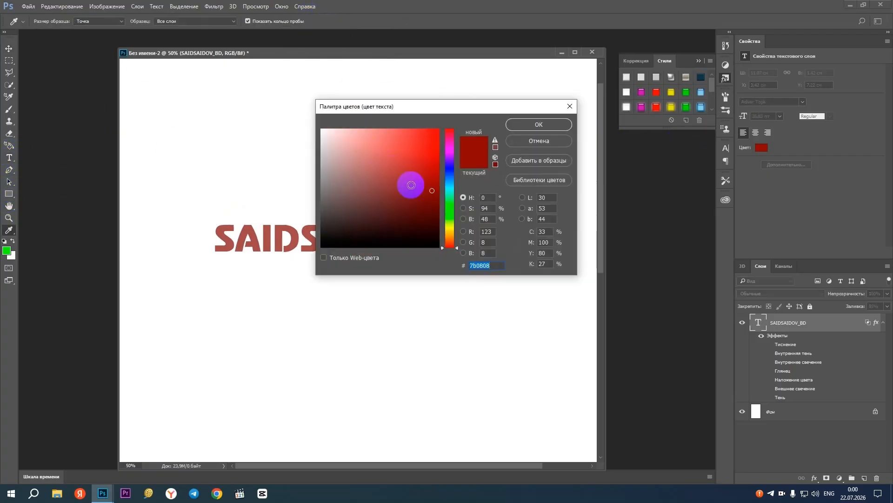
{"action": "left_click", "coordinate": [450, 171]}
{"action": "left_click_drag", "start_coordinate": [424, 179], "coordinate": [436, 167]}
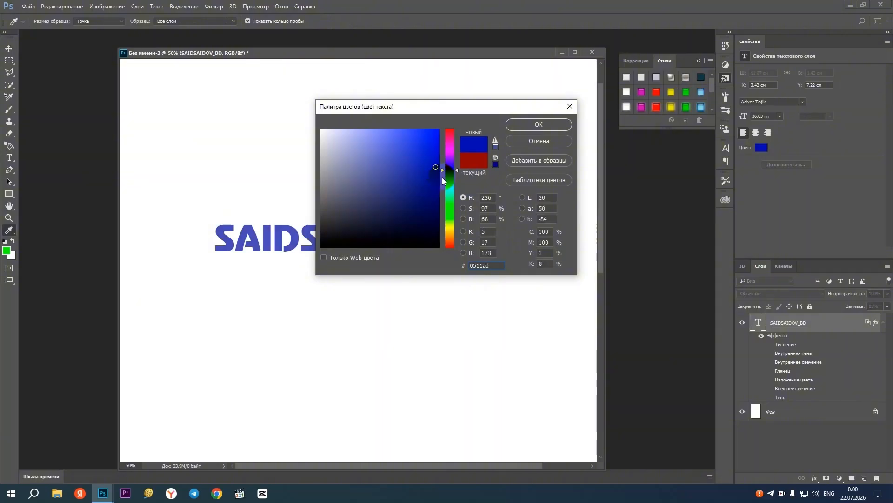
{"action": "left_click", "coordinate": [542, 125]}
{"action": "left_click", "coordinate": [9, 49]}
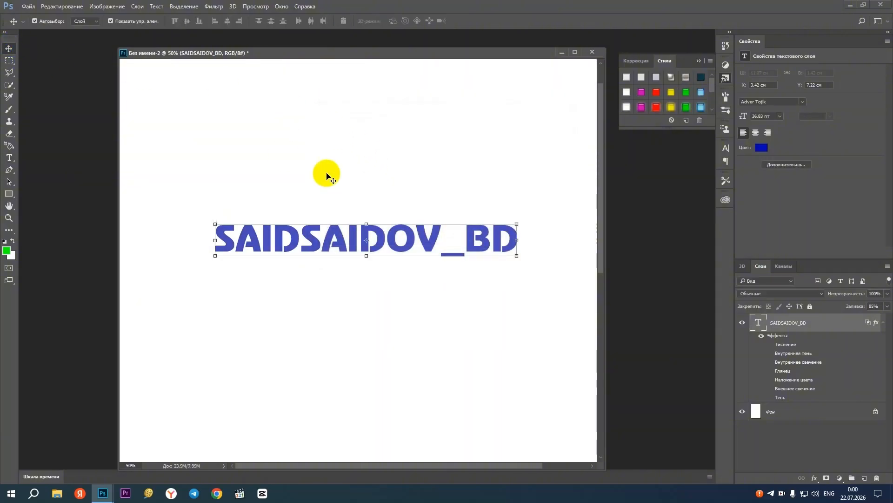
Clear the layer style from the text layer and move the text to about X 4.46 cm, Y 7.04 cm
{"action": "key", "text": "ctrl+minus"}
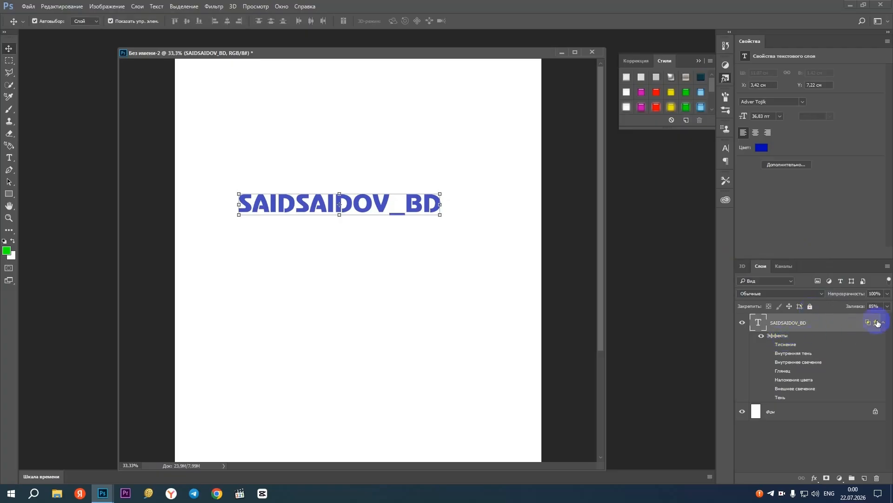
{"action": "right_click", "coordinate": [776, 337]}
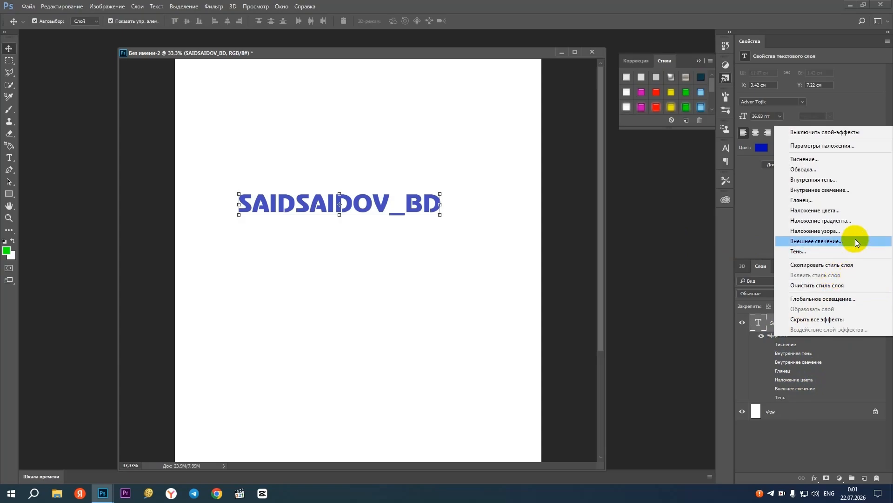
{"action": "left_click", "coordinate": [835, 289]}
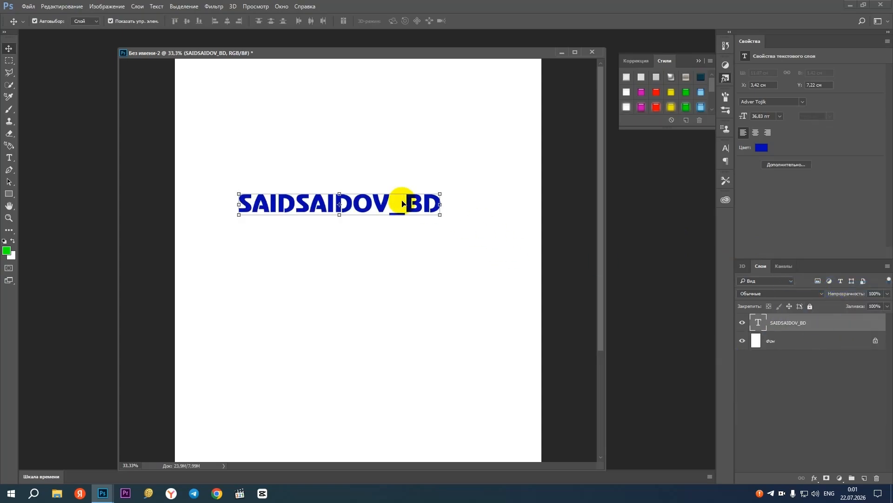
{"action": "scroll", "coordinate": [375, 199], "scroll_direction": "up", "scroll_amount": 1}
{"action": "left_click_drag", "start_coordinate": [376, 200], "coordinate": [407, 196]}
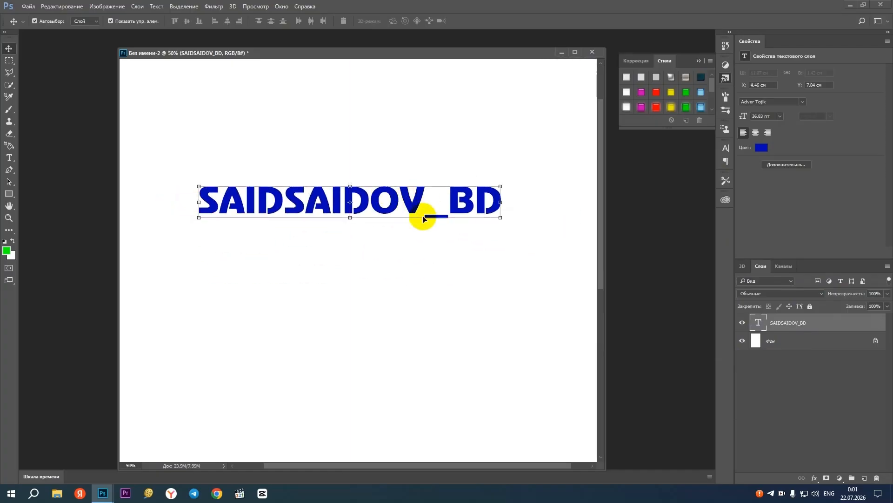
{"action": "left_click", "coordinate": [9, 158]}
{"action": "left_click_drag", "start_coordinate": [226, 196], "coordinate": [304, 195]}
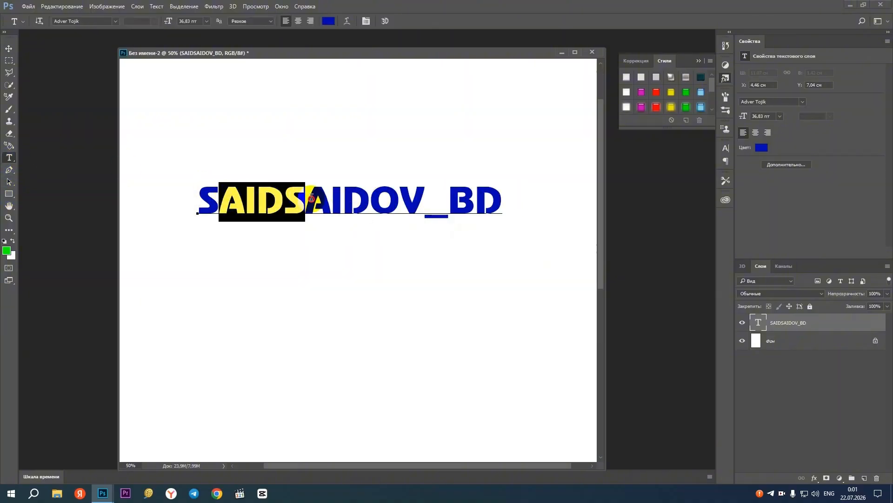
{"action": "left_click", "coordinate": [209, 202]}
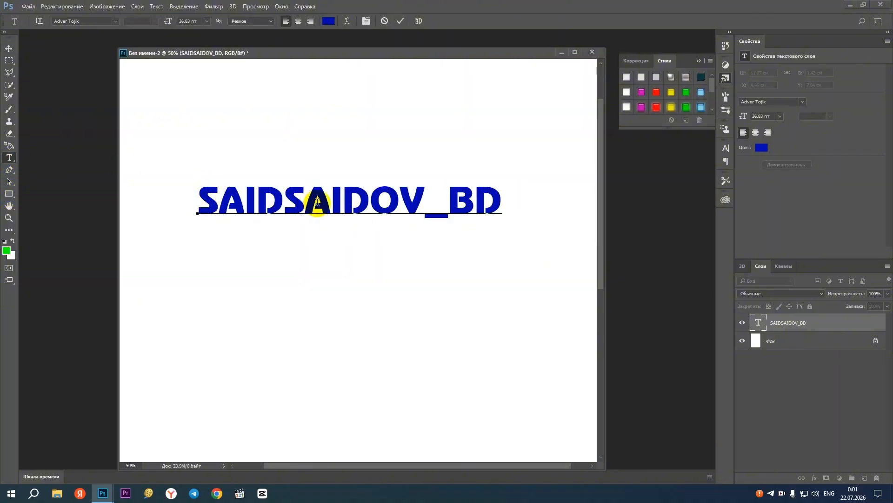
{"action": "left_click", "coordinate": [9, 48]}
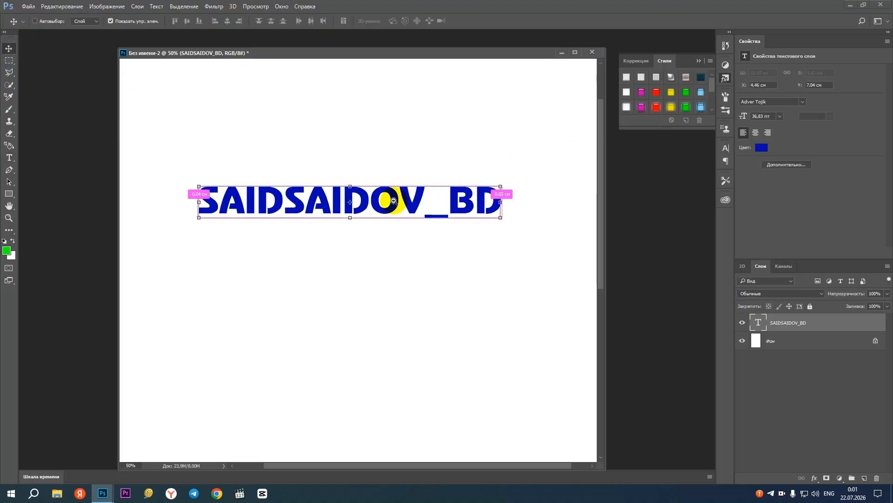
Move the blue text to about X 4.79 cm, Y 6.86 cm
{"action": "key", "text": "ctrl+minus"}
{"action": "key", "text": "ctrl+plus"}
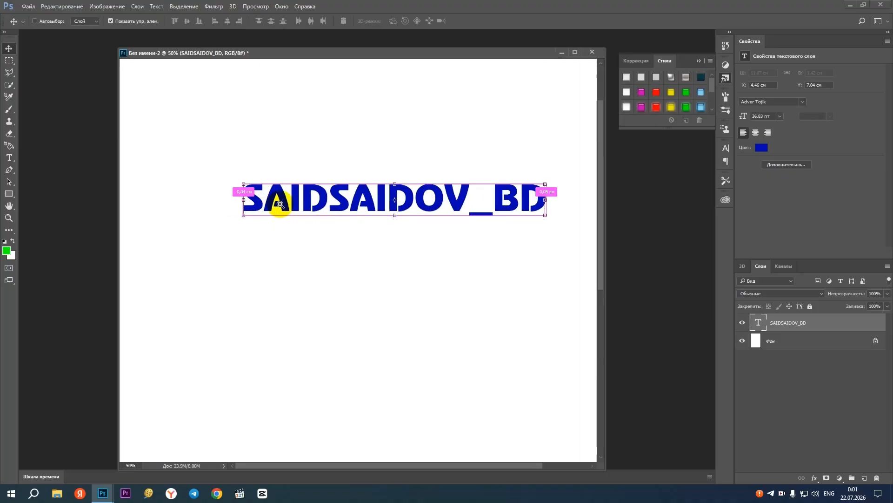
{"action": "left_click_drag", "start_coordinate": [393, 194], "coordinate": [350, 191]}
{"action": "key", "text": "ctrl+plus"}
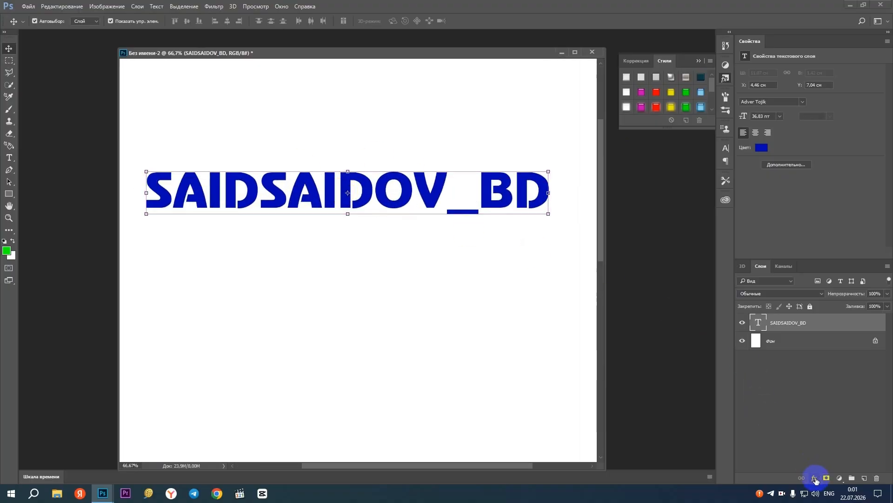
{"action": "mouse_move", "coordinate": [418, 175]}
{"action": "left_mouse_down"}
{"action": "mouse_move", "coordinate": [458, 219]}
{"action": "mouse_move", "coordinate": [422, 193]}
{"action": "mouse_move", "coordinate": [431, 169]}
{"action": "left_mouse_up"}
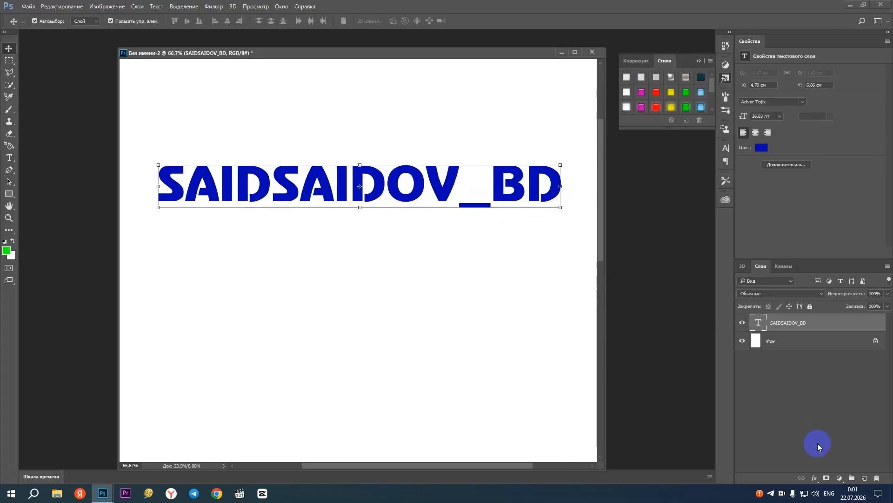
Add a drop shadow to the text layer with a 25 px distance and black (000000) as its color
{"action": "left_click", "coordinate": [757, 266]}
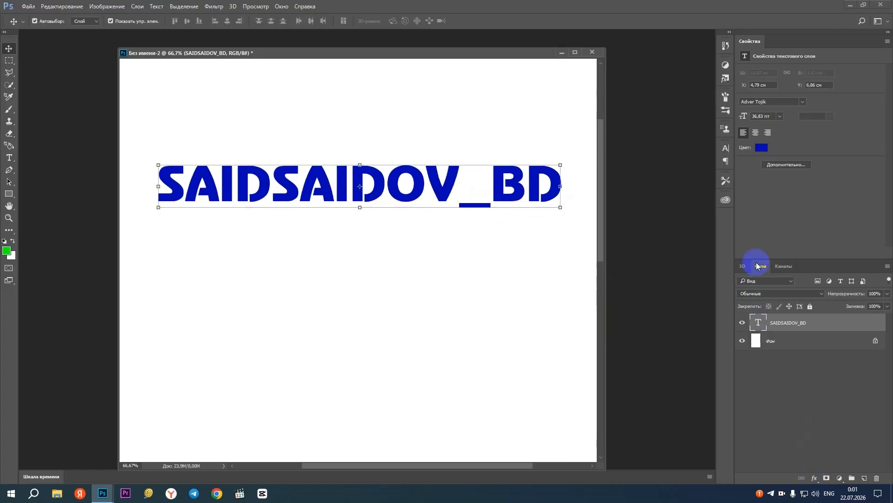
{"action": "left_click", "coordinate": [824, 478]}
{"action": "left_click", "coordinate": [814, 479]}
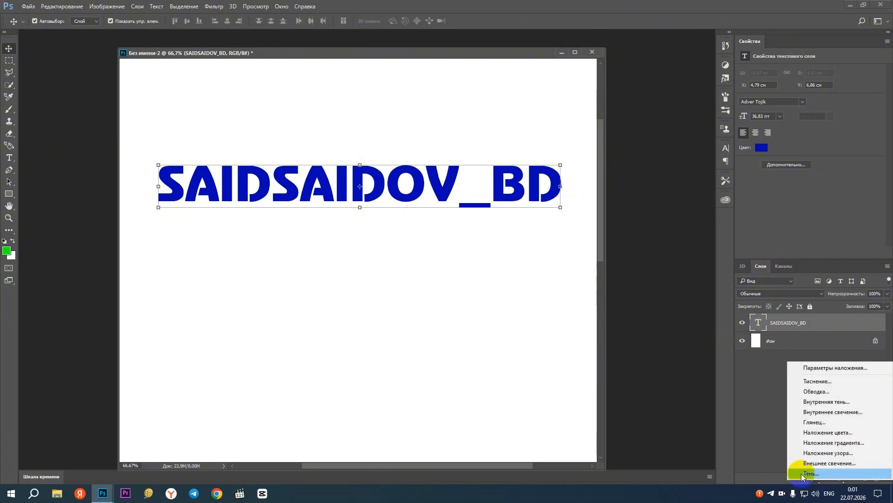
{"action": "left_click", "coordinate": [809, 472]}
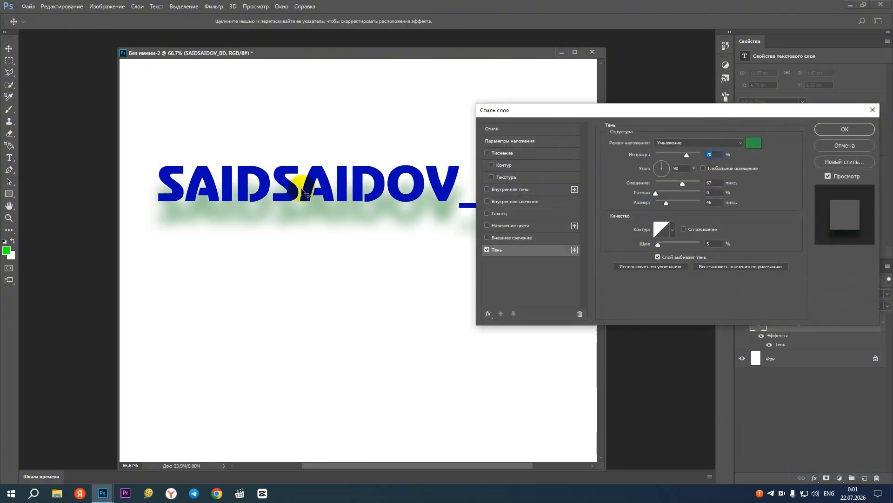
{"action": "left_click_drag", "start_coordinate": [549, 110], "coordinate": [585, 146]}
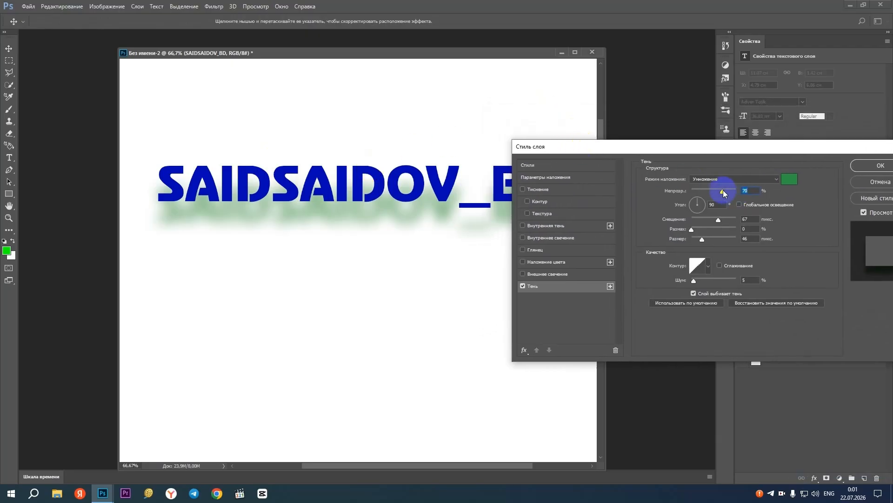
{"action": "left_click_drag", "start_coordinate": [717, 222], "coordinate": [703, 220]}
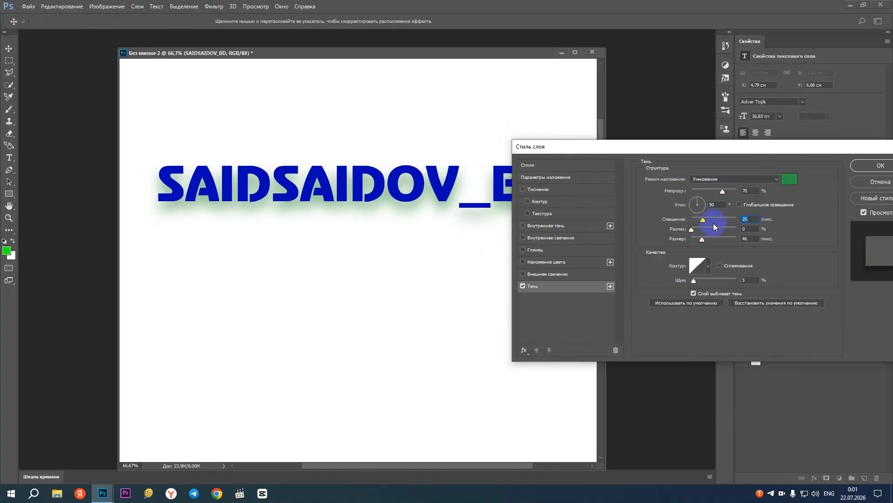
{"action": "left_click", "coordinate": [790, 178]}
{"action": "left_click_drag", "start_coordinate": [425, 188], "coordinate": [421, 248]}
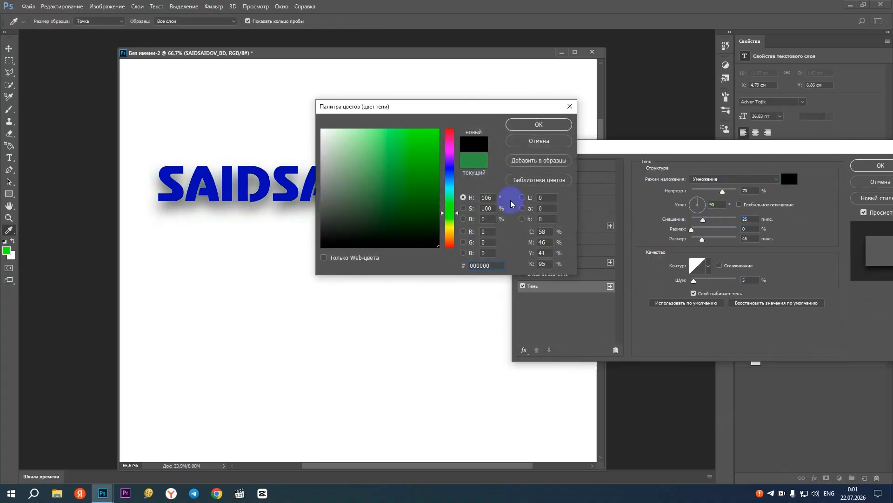
{"action": "left_click", "coordinate": [548, 125]}
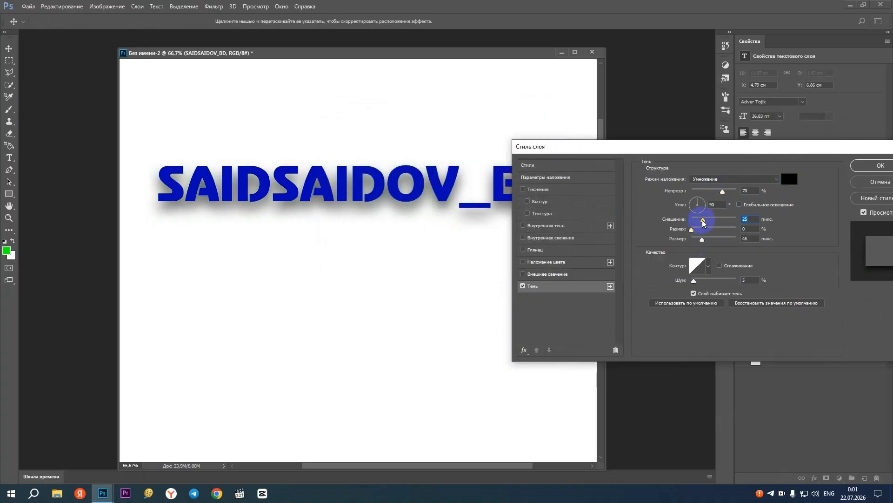
Set the shadow's size to 1 px, opacity to 18%, angle to 62° and distance to 15 px, and apply the style
{"action": "left_click_drag", "start_coordinate": [702, 220], "coordinate": [692, 240]}
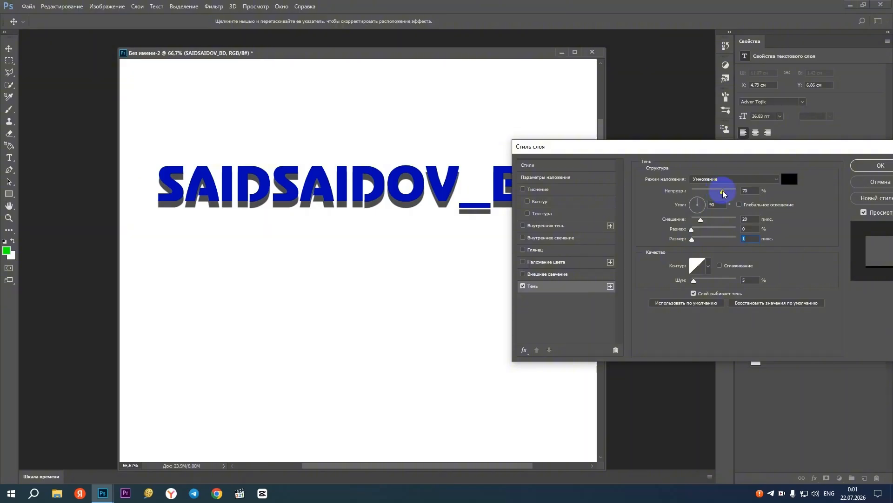
{"action": "left_click_drag", "start_coordinate": [724, 194], "coordinate": [697, 194]}
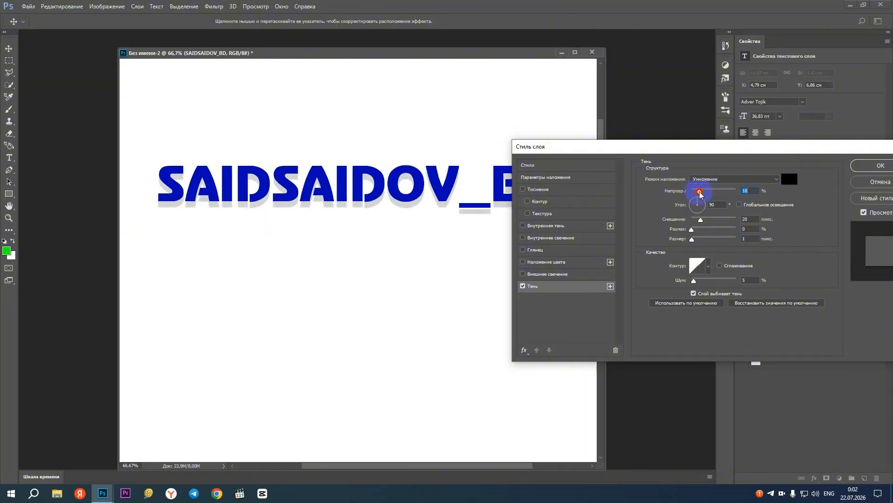
{"action": "left_click", "coordinate": [702, 201]}
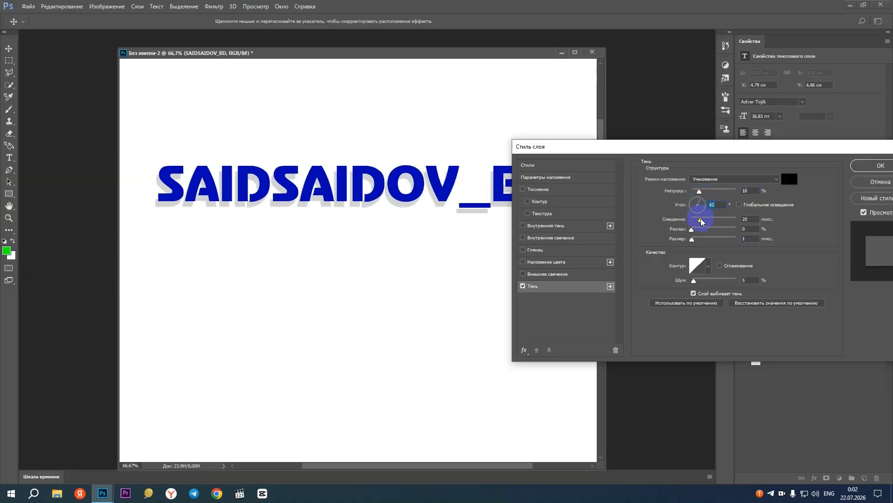
{"action": "left_click_drag", "start_coordinate": [703, 221], "coordinate": [701, 222]}
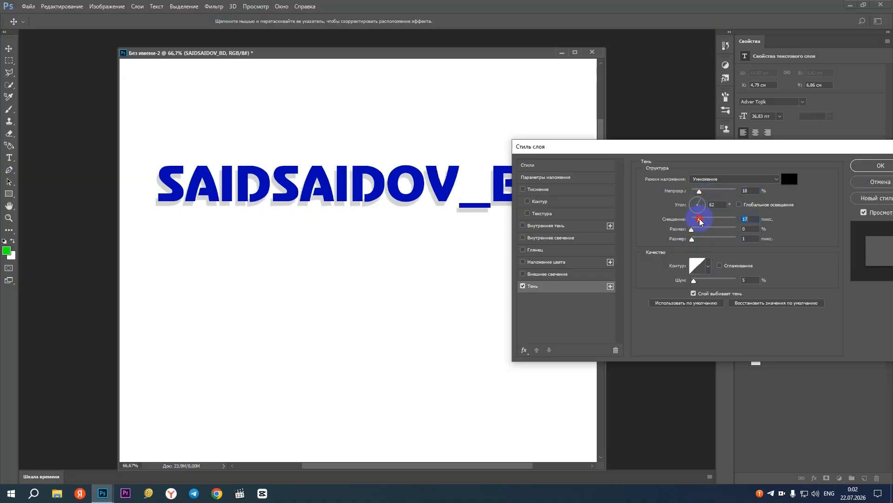
{"action": "left_click", "coordinate": [874, 167]}
Inspect the shadow on the letters up close and move the text to about X 4.23 cm, Y 6.57 cm
{"action": "left_click", "coordinate": [346, 190], "text": "ctrl"}
{"action": "left_click", "coordinate": [346, 190], "text": "ctrl"}
{"action": "left_click", "coordinate": [345, 191], "text": "ctrl"}
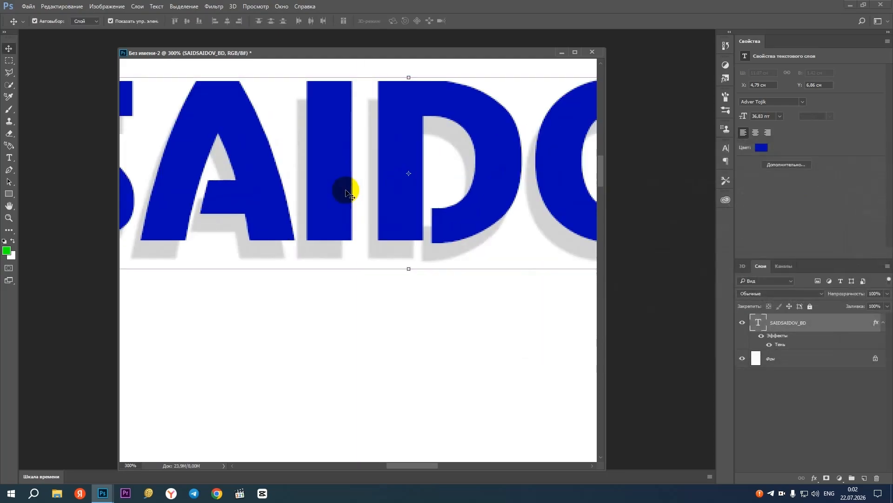
{"action": "left_click", "coordinate": [375, 192], "text": "ctrl+alt"}
{"action": "left_click", "coordinate": [379, 185], "text": "ctrl+alt"}
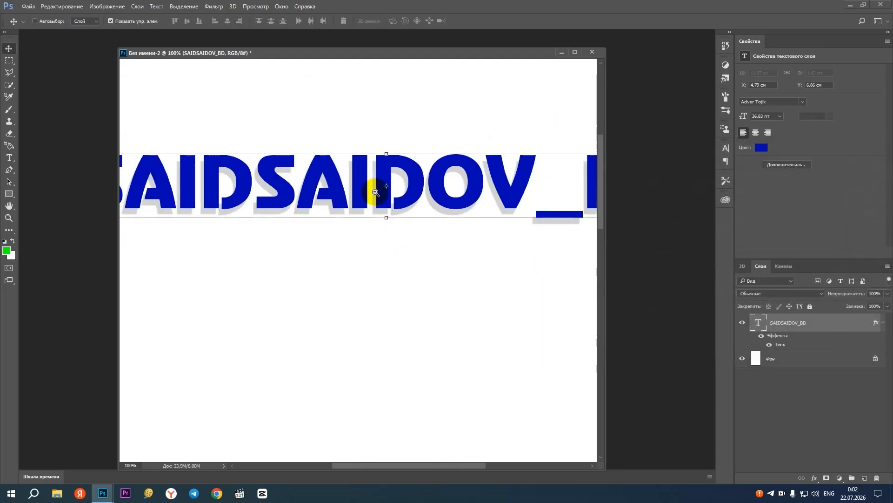
{"action": "left_click", "coordinate": [361, 192], "text": "ctrl+alt"}
{"action": "left_click_drag", "start_coordinate": [362, 192], "coordinate": [342, 180]}
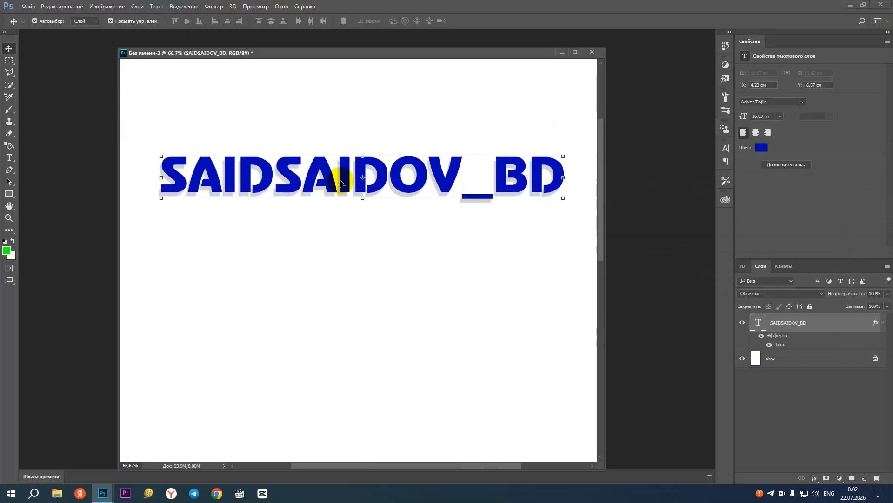
{"action": "left_click", "coordinate": [373, 197], "text": "ctrl+alt"}
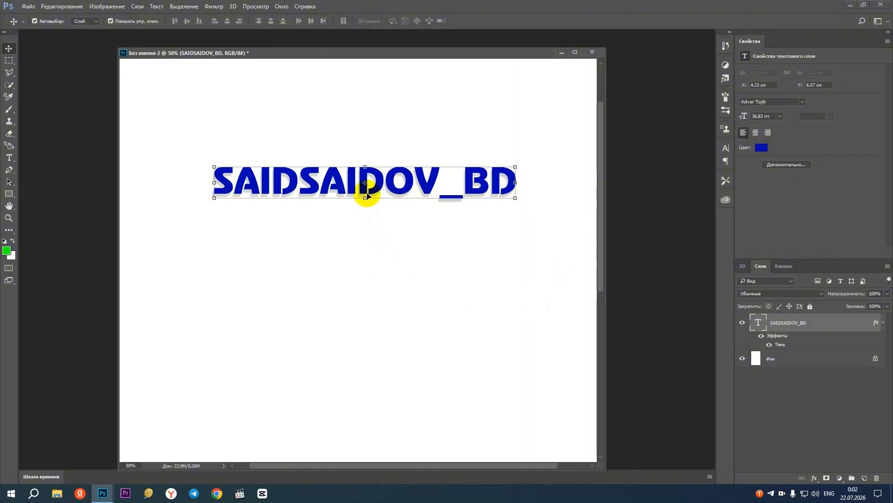
Undo the recent text moves and the drop shadow on the text layer
{"action": "scroll", "coordinate": [373, 180], "scroll_direction": "down", "scroll_amount": 1}
{"action": "key", "text": "ctrl+alt+z"}
{"action": "key", "text": "ctrl+alt+z"}
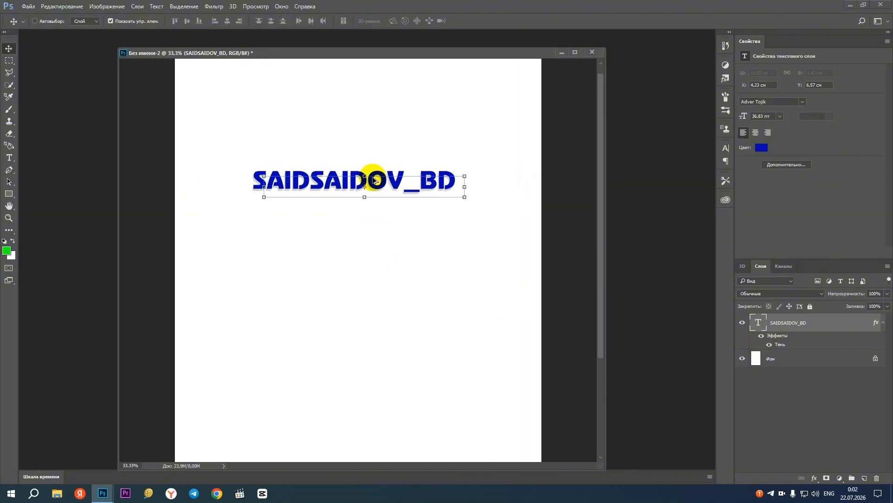
{"action": "key", "text": "ctrl+alt+z"}
{"action": "scroll", "coordinate": [342, 161], "scroll_direction": "up", "scroll_amount": 1}
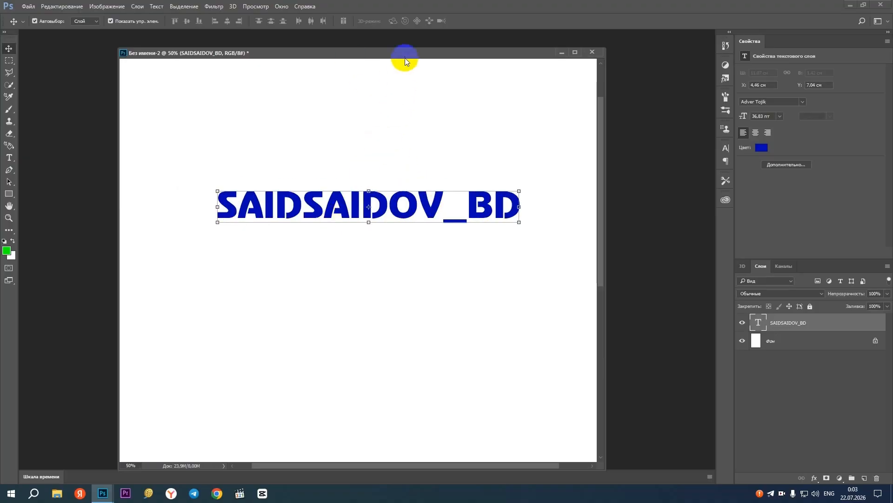
Change the text color to black (000000) using the Type tool's color setting
{"action": "left_click", "coordinate": [8, 151]}
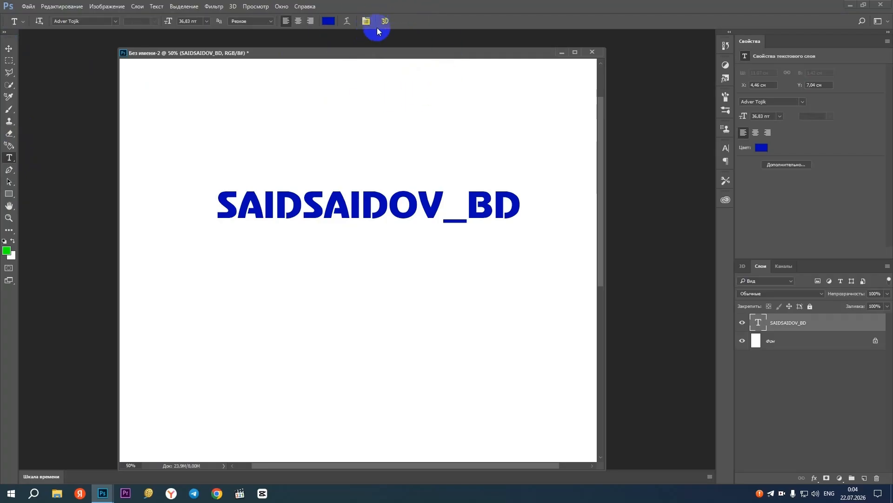
{"action": "left_click", "coordinate": [319, 203]}
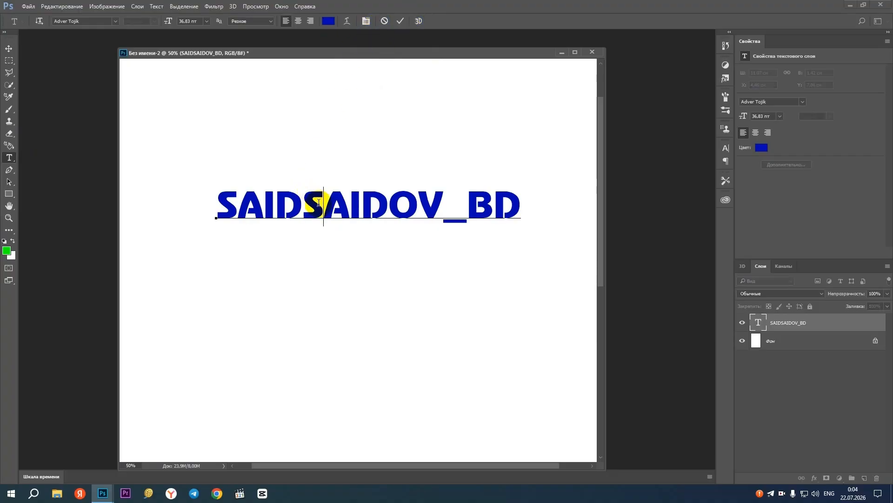
{"action": "left_click", "coordinate": [9, 48]}
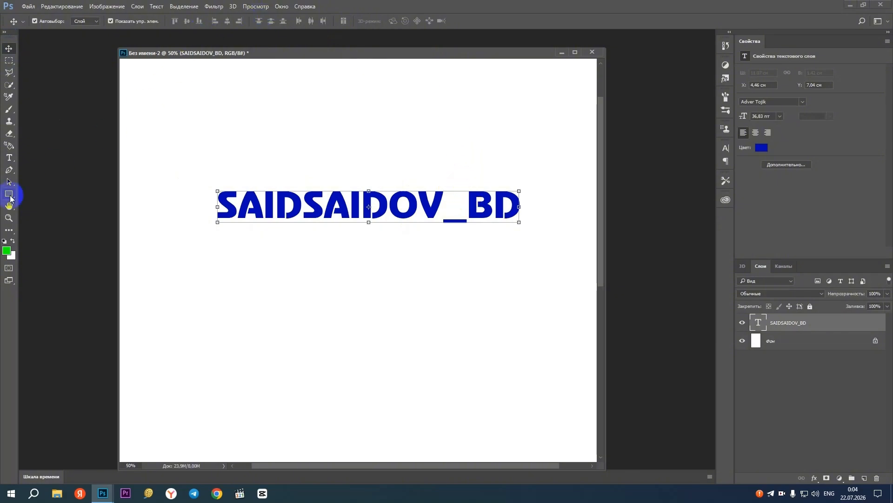
{"action": "key", "text": "t"}
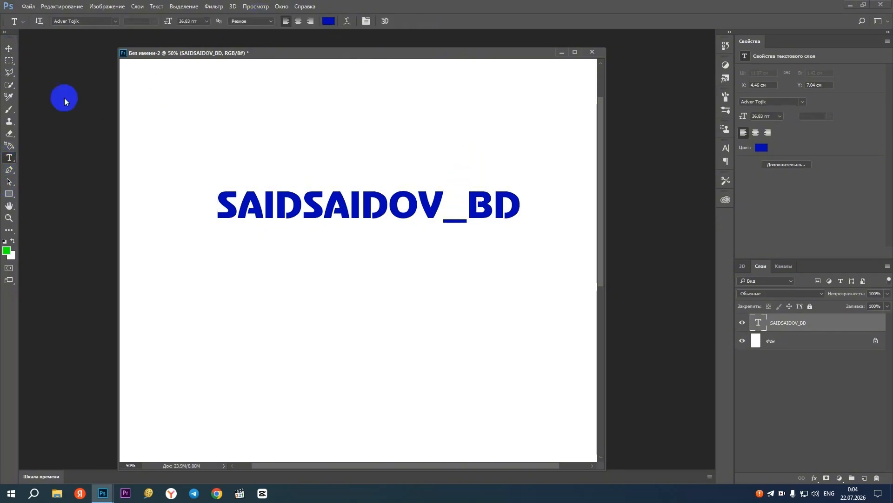
{"action": "left_click", "coordinate": [329, 20]}
{"action": "left_click_drag", "start_coordinate": [407, 140], "coordinate": [469, 255]}
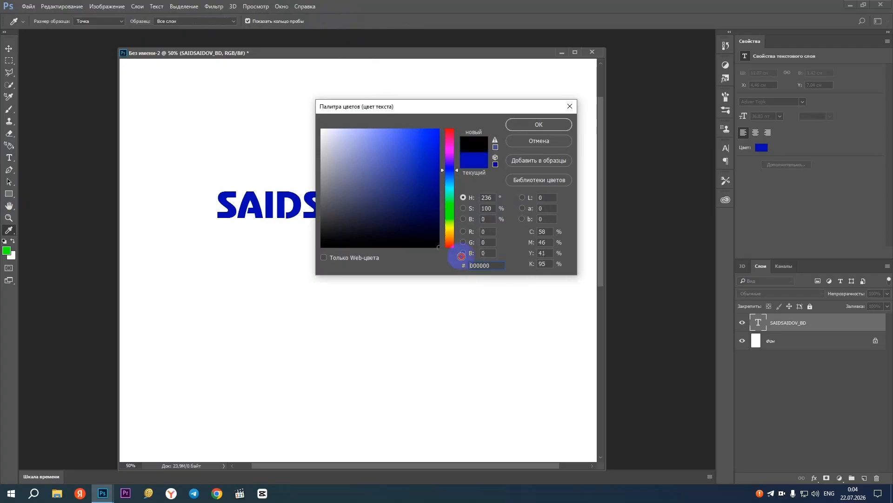
{"action": "left_click", "coordinate": [547, 126]}
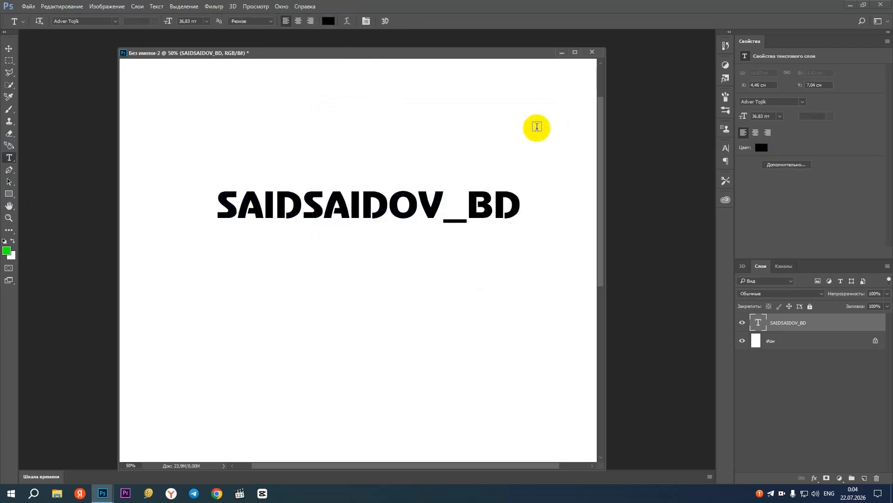
Change the text color to red (a31212) with the Move tool active, using the text layer's properties
{"action": "left_click", "coordinate": [8, 49]}
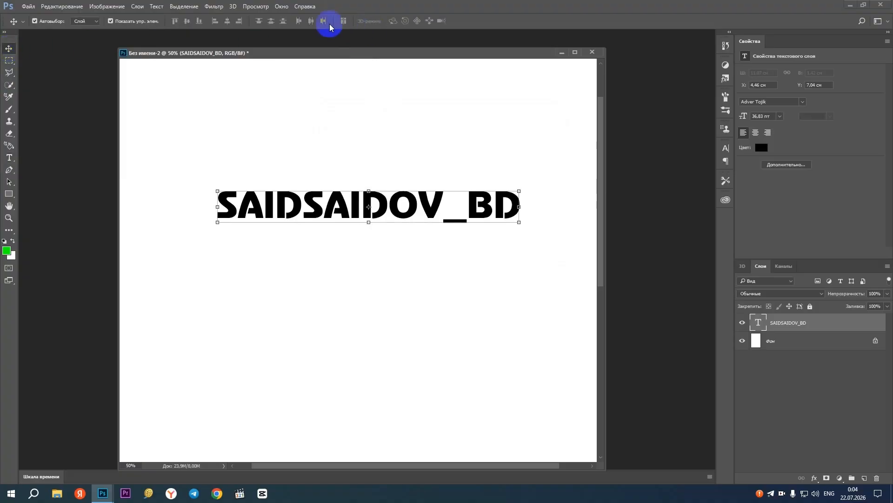
{"action": "left_click", "coordinate": [761, 147]}
{"action": "left_click", "coordinate": [423, 174]}
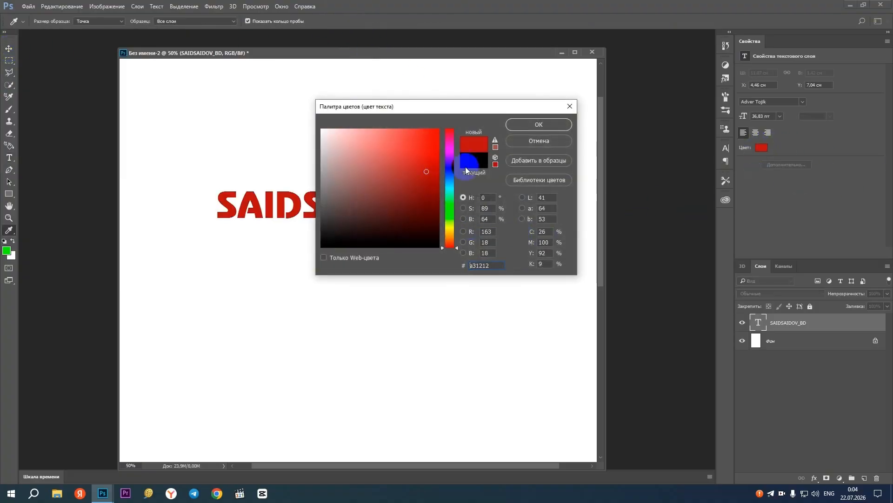
{"action": "left_click", "coordinate": [548, 125]}
Set the text's font size to 30 pt in the character settings
{"action": "left_click", "coordinate": [727, 149]}
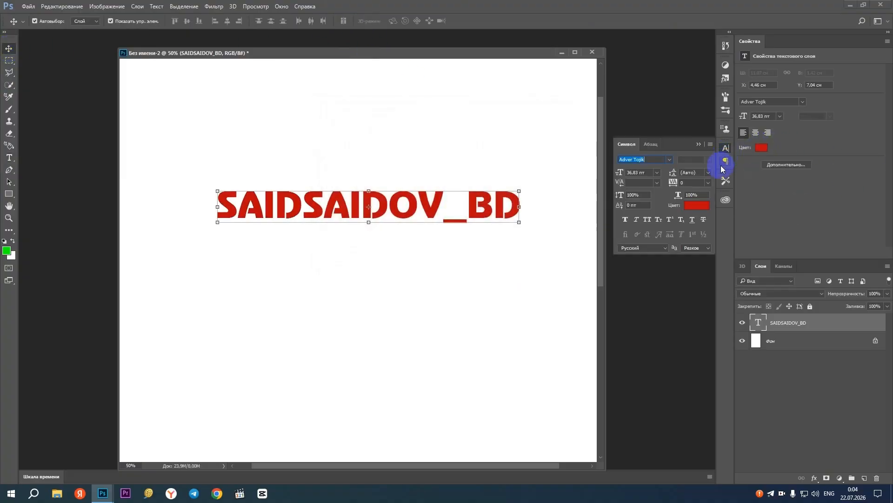
{"action": "left_click", "coordinate": [651, 173]}
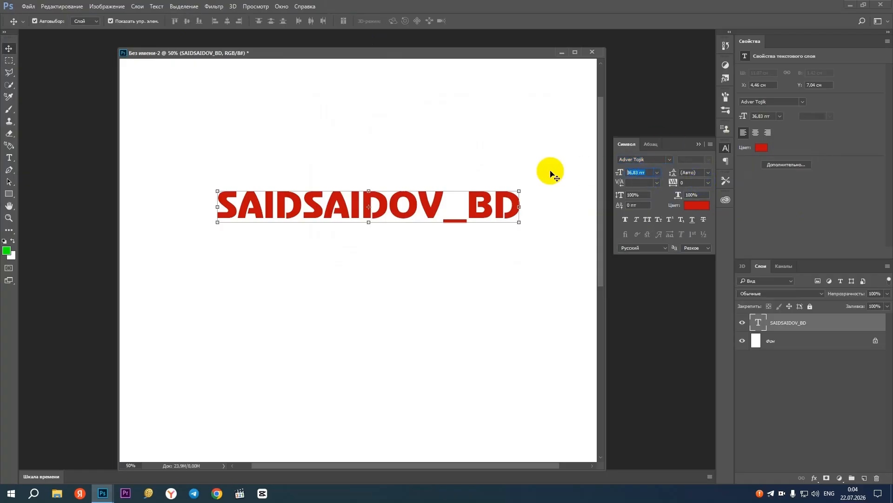
{"action": "type", "text": "30"}
{"action": "key", "text": "Return"}
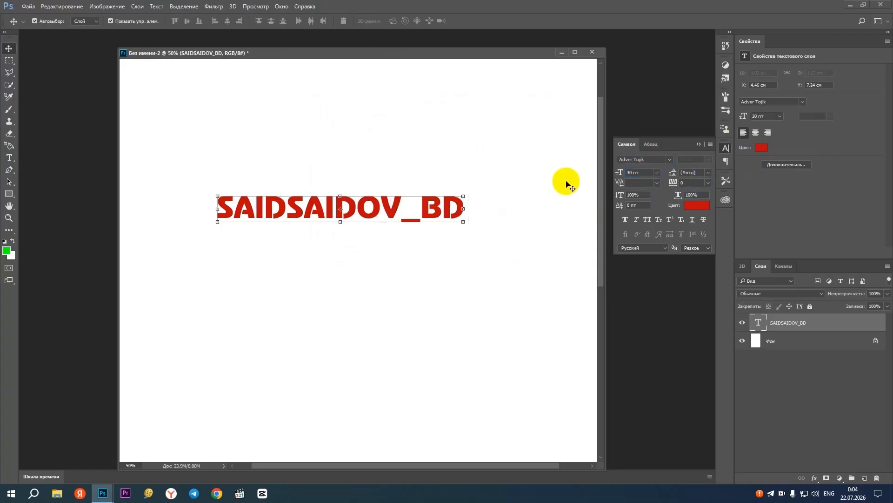
Apply faux bold to the text and try strikethrough and underline, leaving both off
{"action": "left_click", "coordinate": [625, 221]}
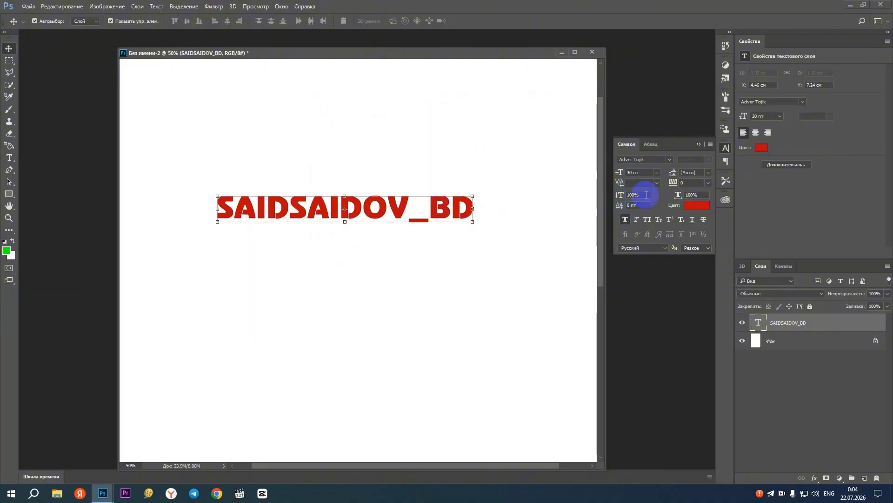
{"action": "left_click", "coordinate": [704, 219]}
{"action": "left_click", "coordinate": [704, 219]}
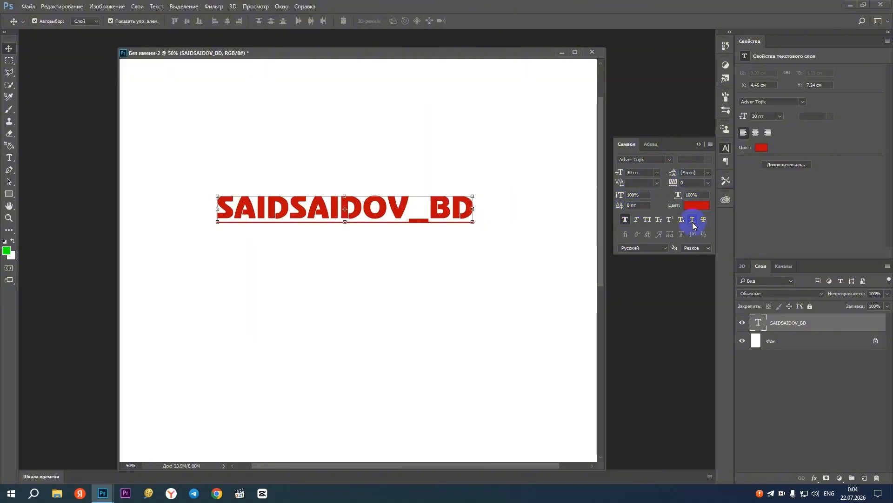
Look over the available leading values for the text without choosing one
{"action": "left_click", "coordinate": [687, 182]}
{"action": "left_click", "coordinate": [694, 173]}
{"action": "left_click", "coordinate": [707, 173]}
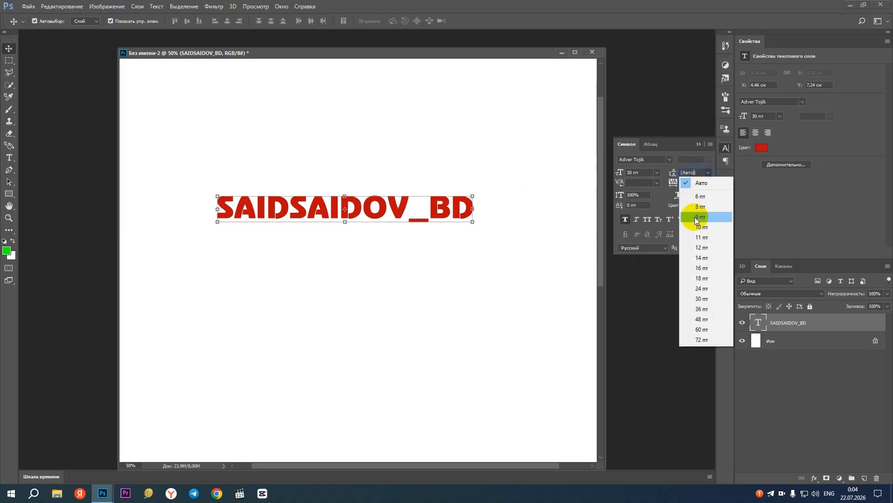
{"action": "left_click", "coordinate": [690, 163]}
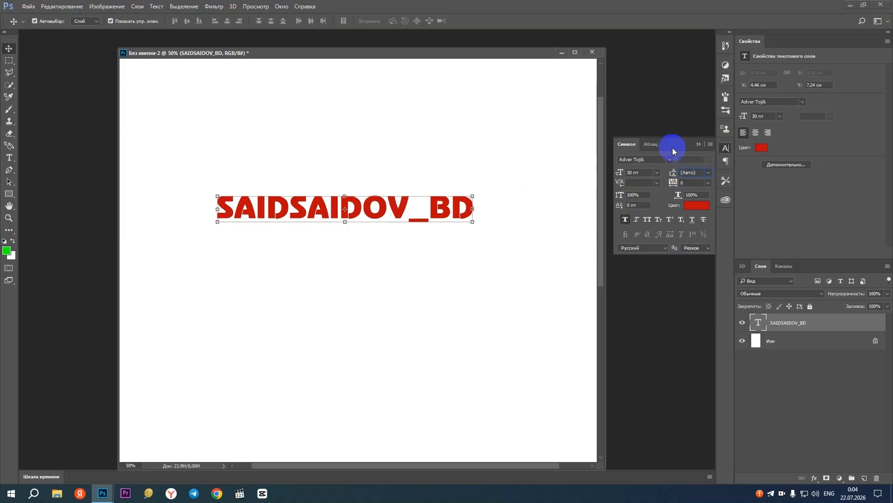
View the paragraph settings, move the text to about X 5.47 cm, Y 7.24 cm, and collapse the settings
{"action": "left_click", "coordinate": [650, 144]}
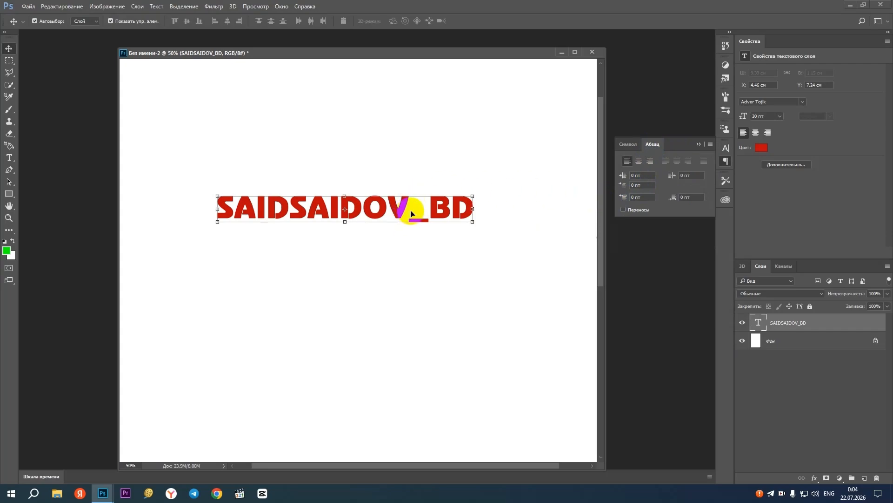
{"action": "left_click_drag", "start_coordinate": [398, 218], "coordinate": [426, 218]}
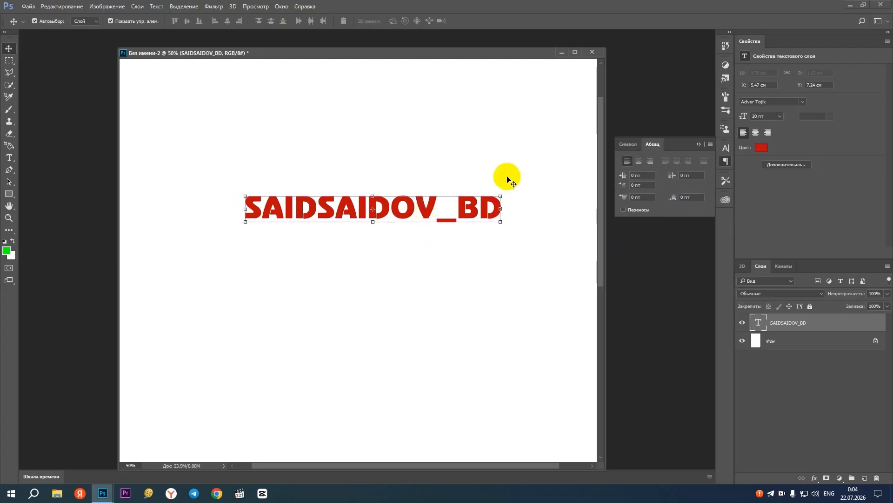
{"action": "left_click", "coordinate": [699, 144]}
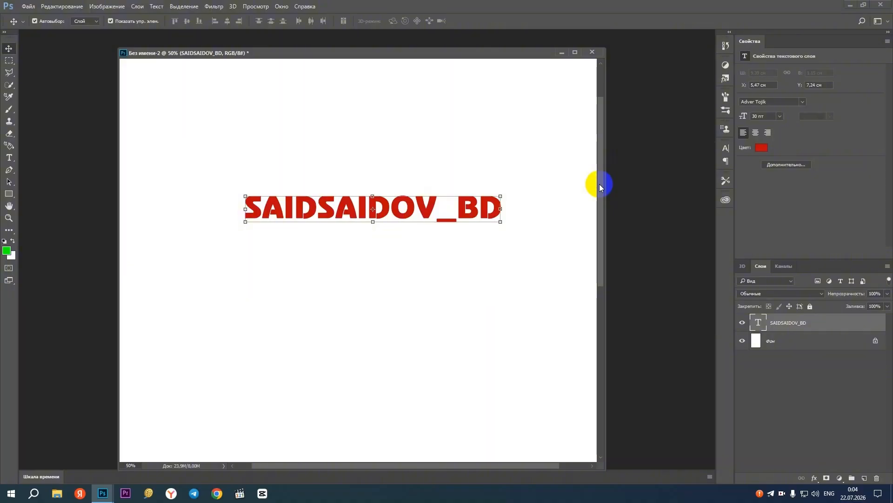